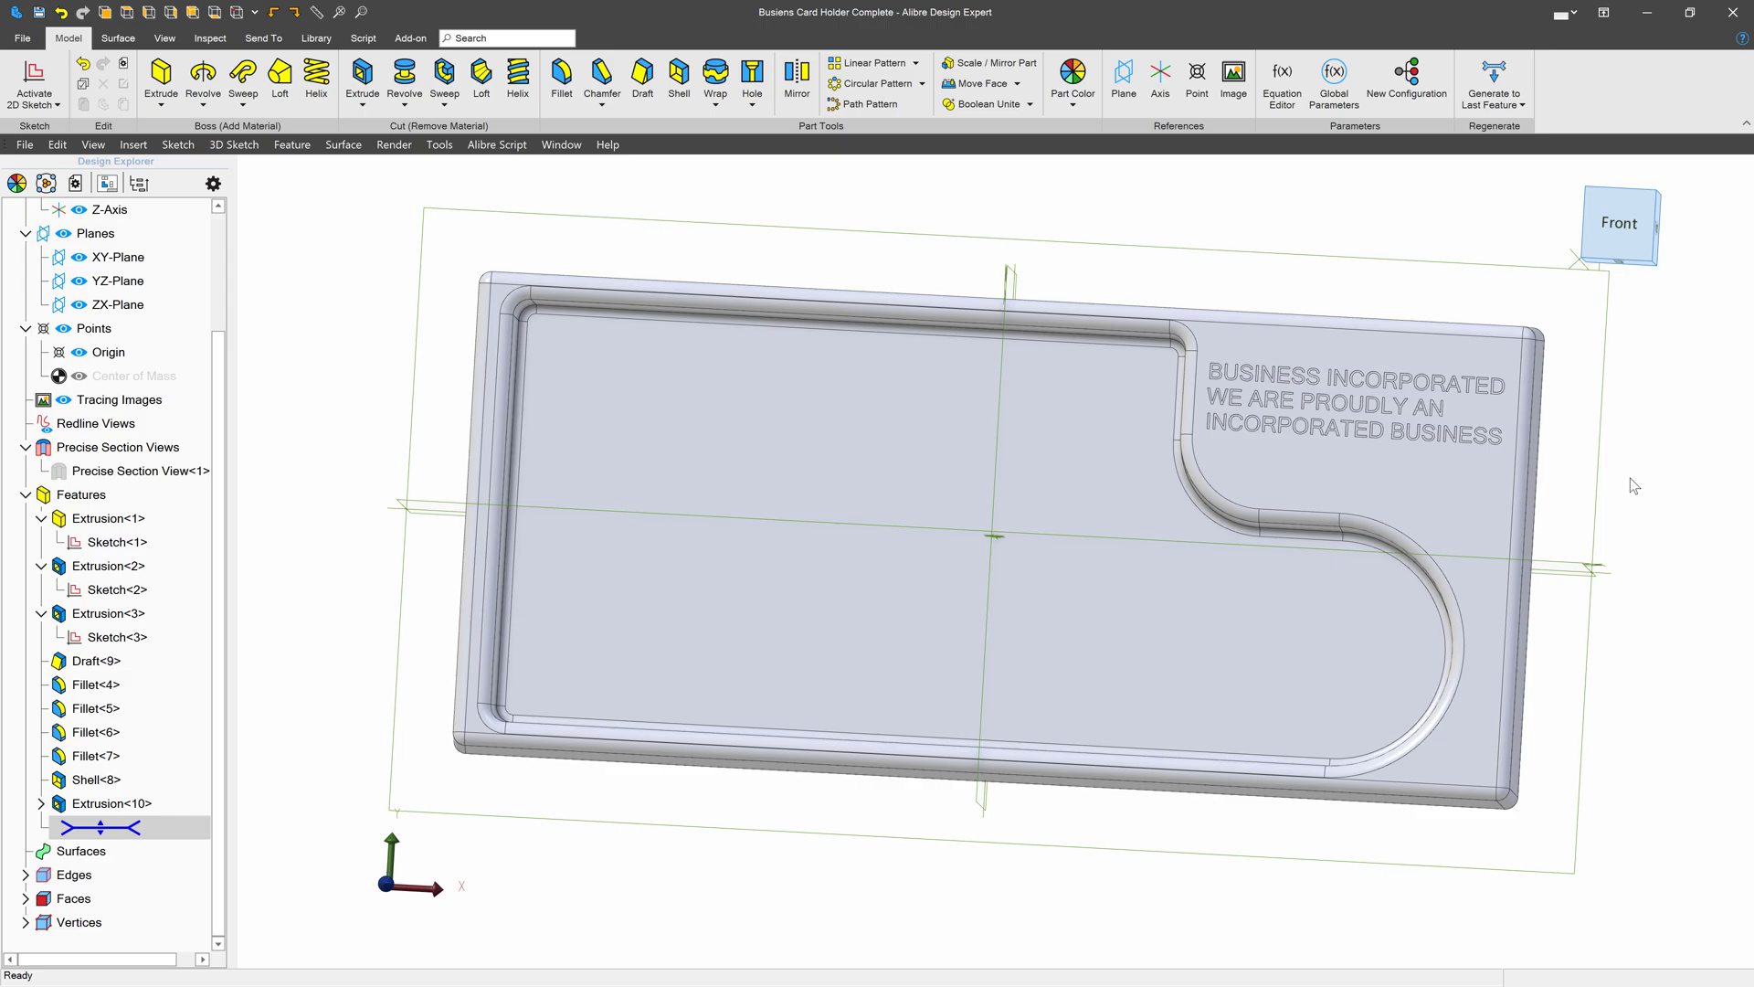
Examine the hollow back side of the card holder around the stepped recess wall.
middle_click_drag(1630, 479, 1566, 464)
scroll(603, 489, "up", 3)
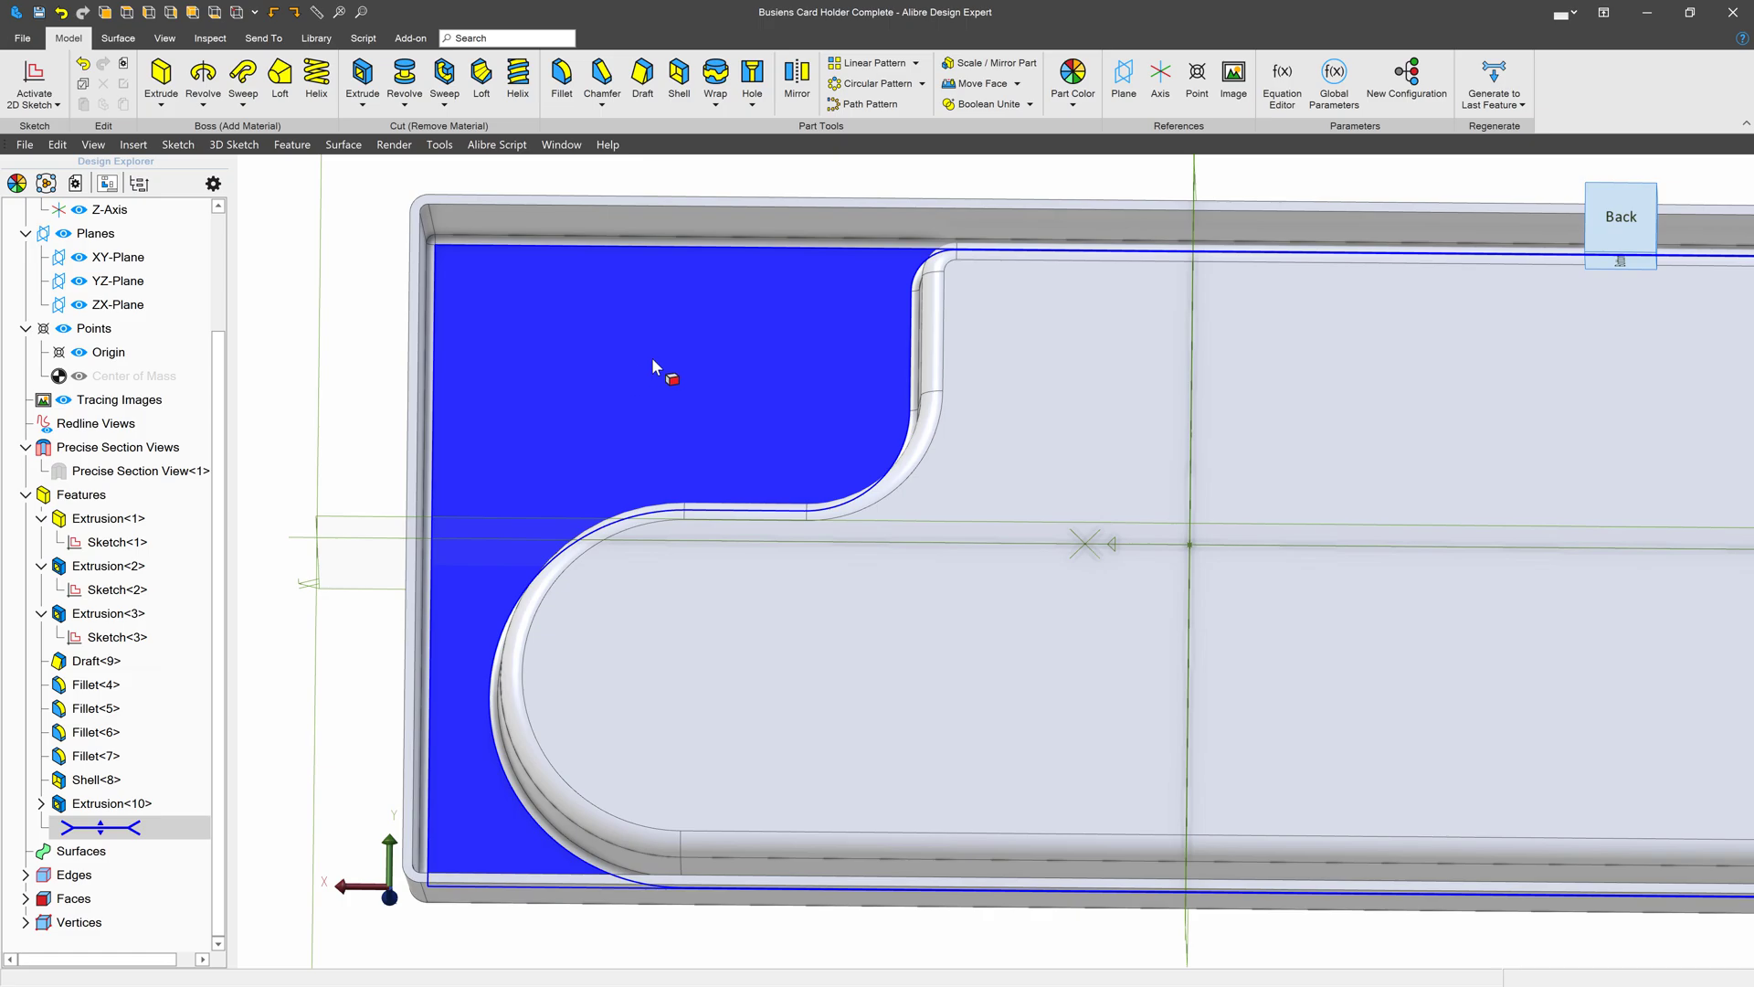
scroll(969, 457, "down", 3)
scroll(343, 319, "up", 2)
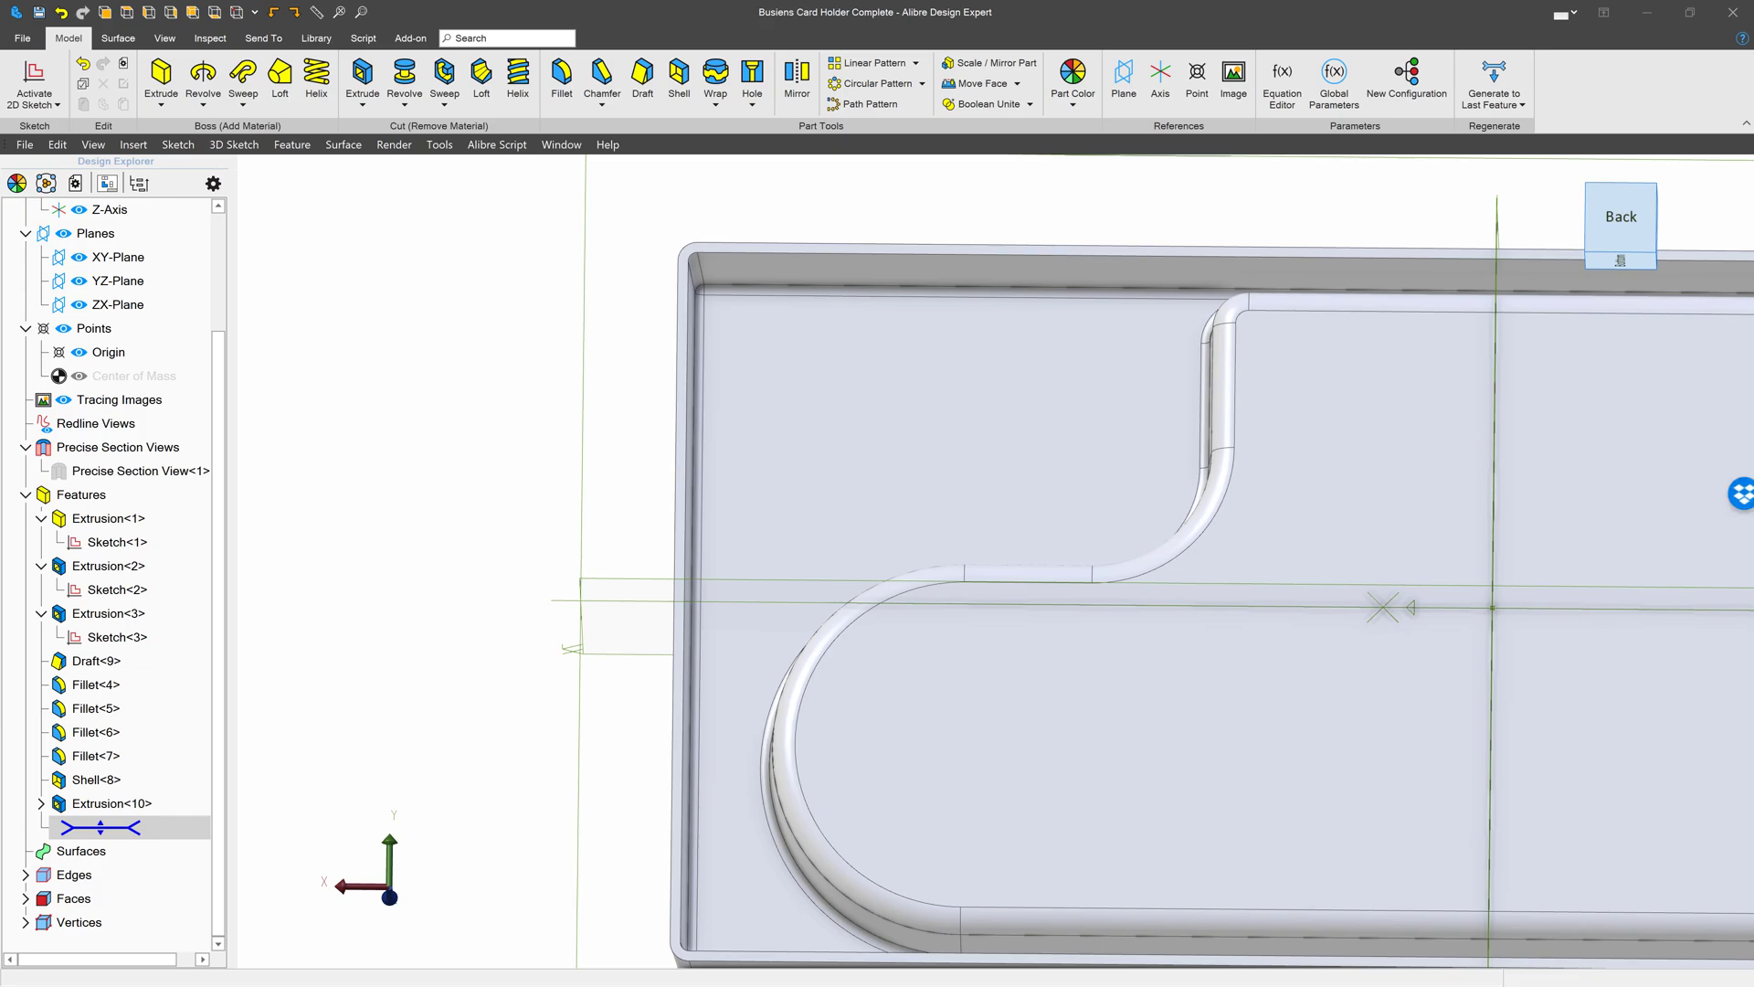
left_click(1681, 548)
left_click(1506, 233)
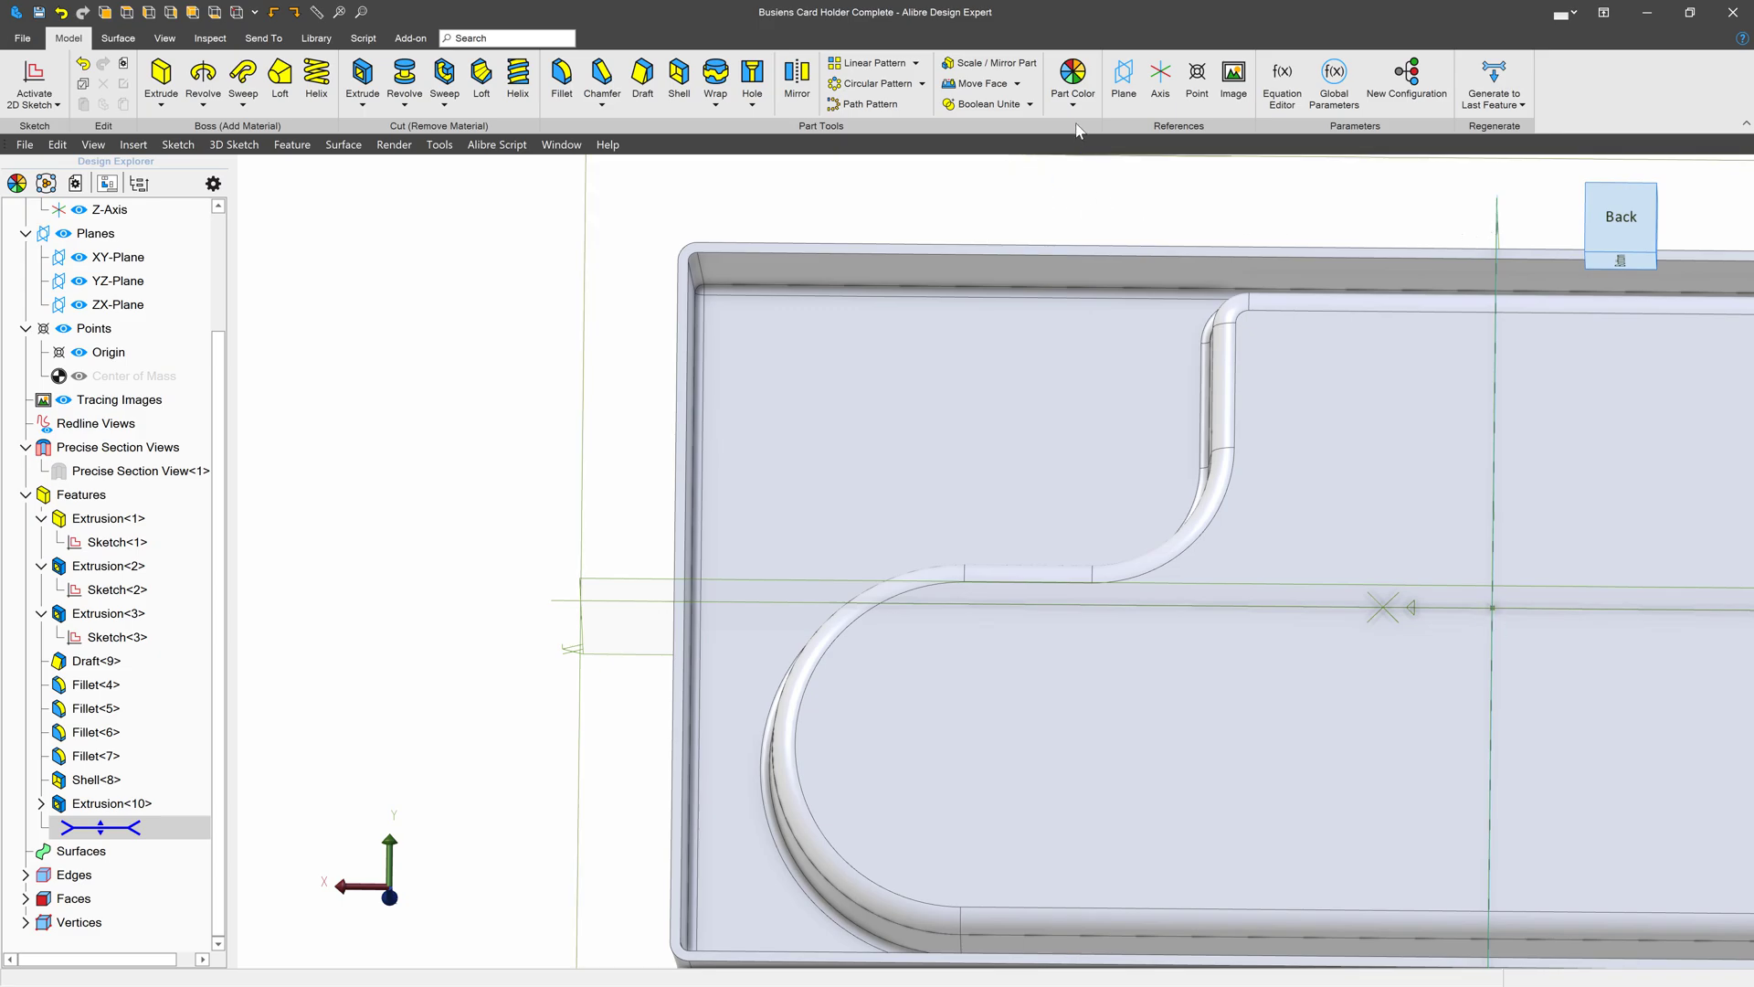
left_click(1124, 77)
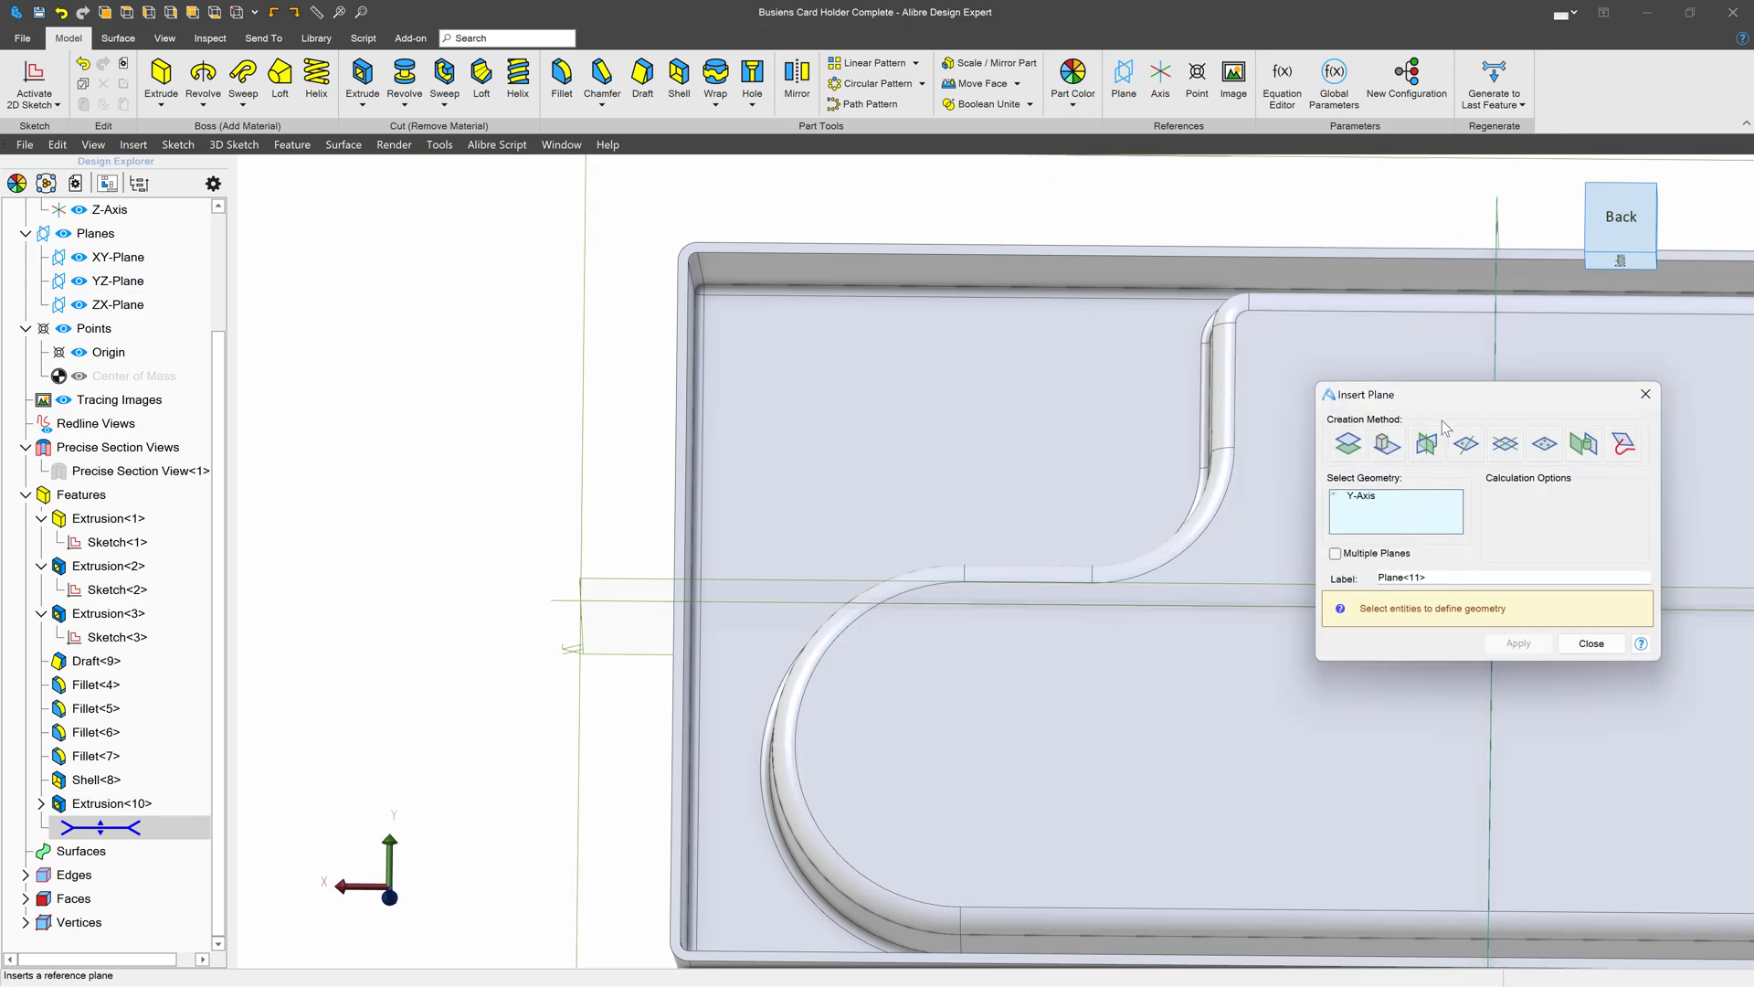
right_click(1435, 513)
left_click(1473, 518)
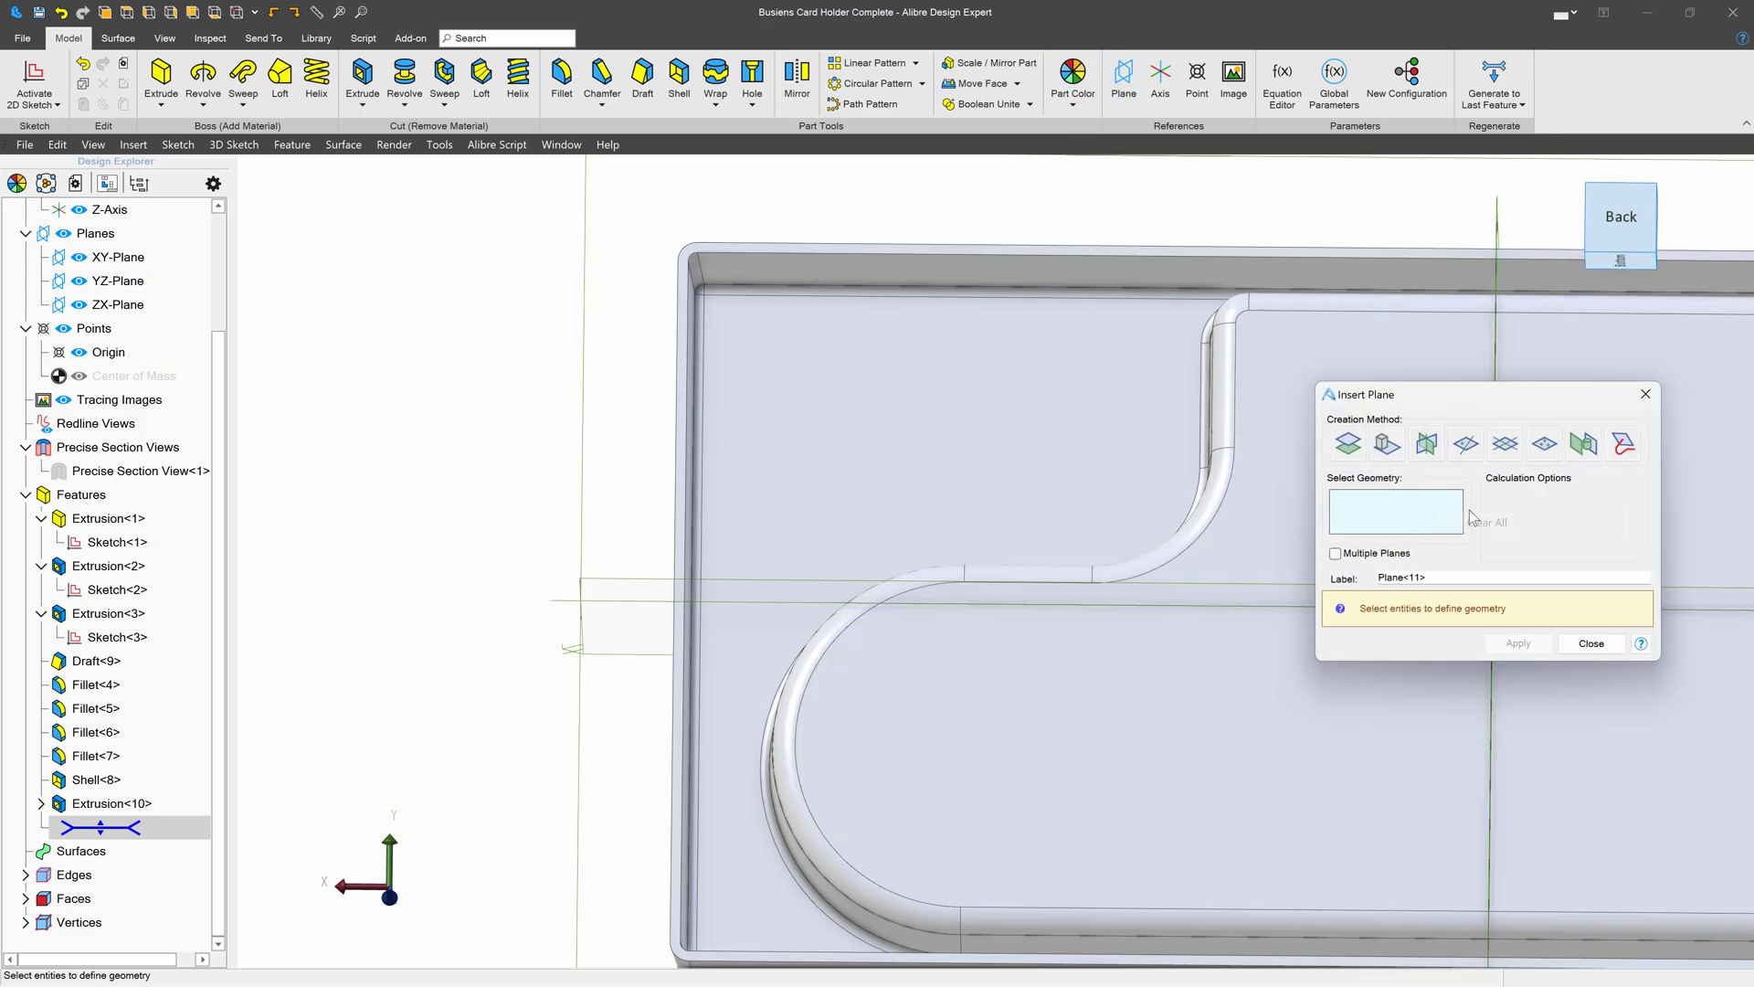
left_click(1497, 212)
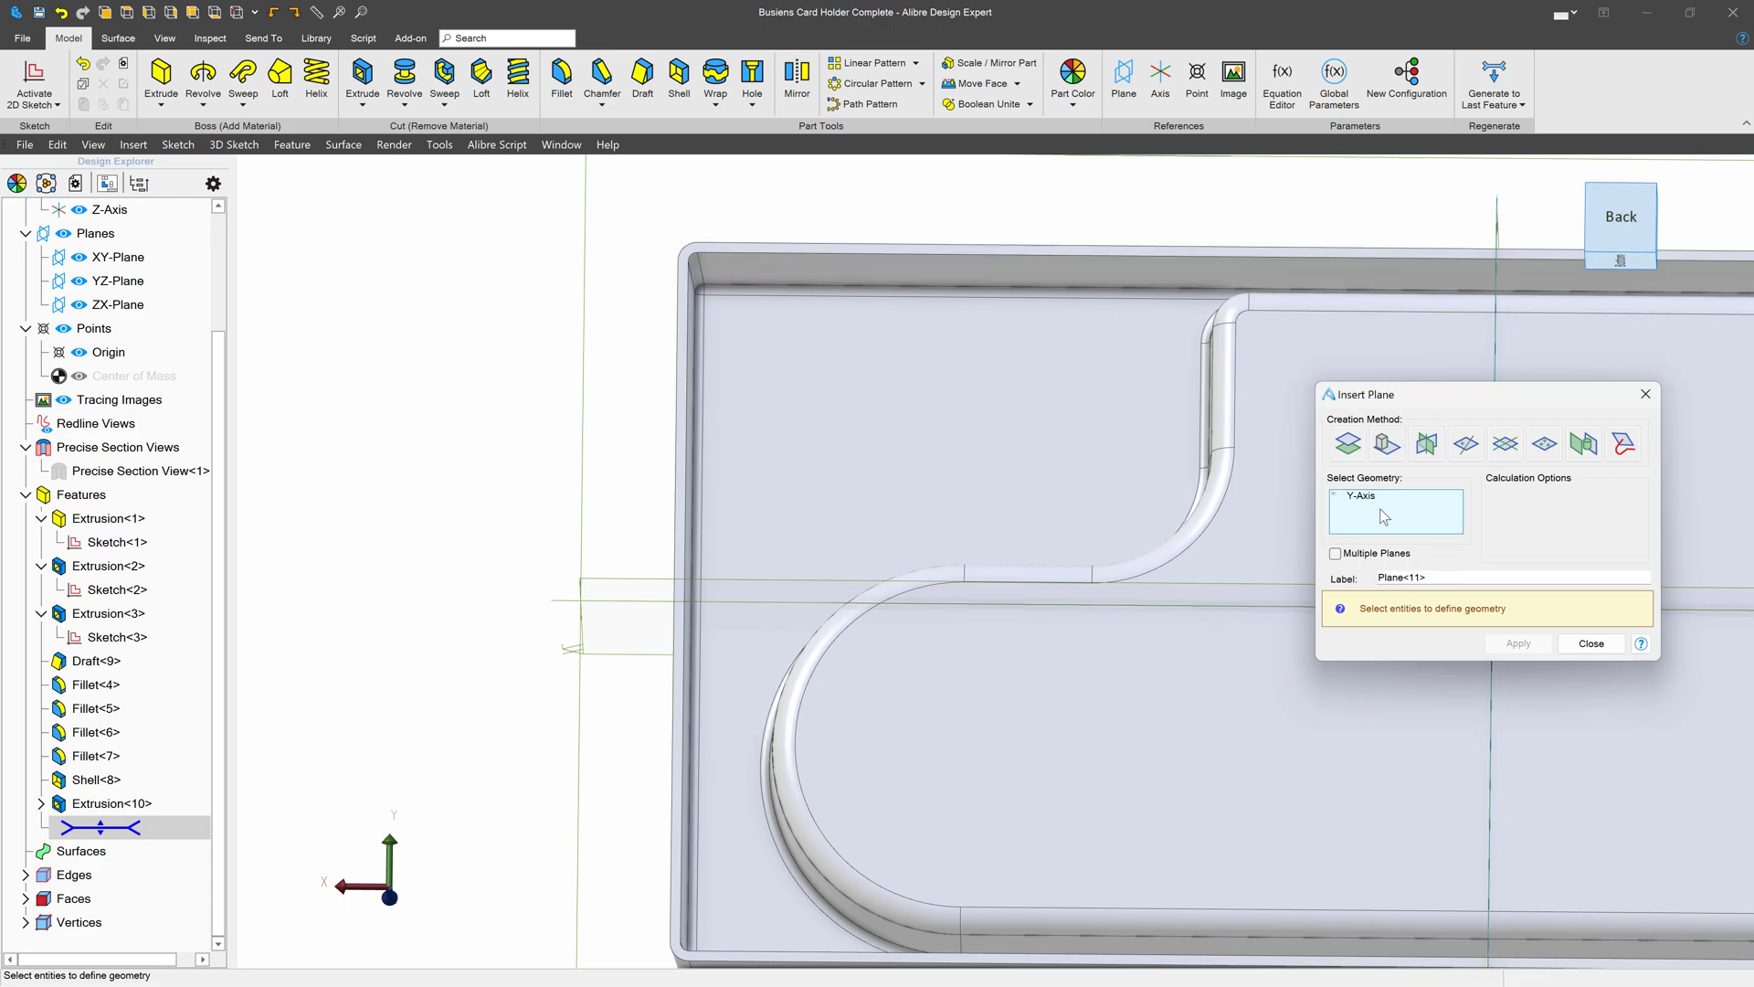
right_click(1407, 508)
left_click(1430, 516)
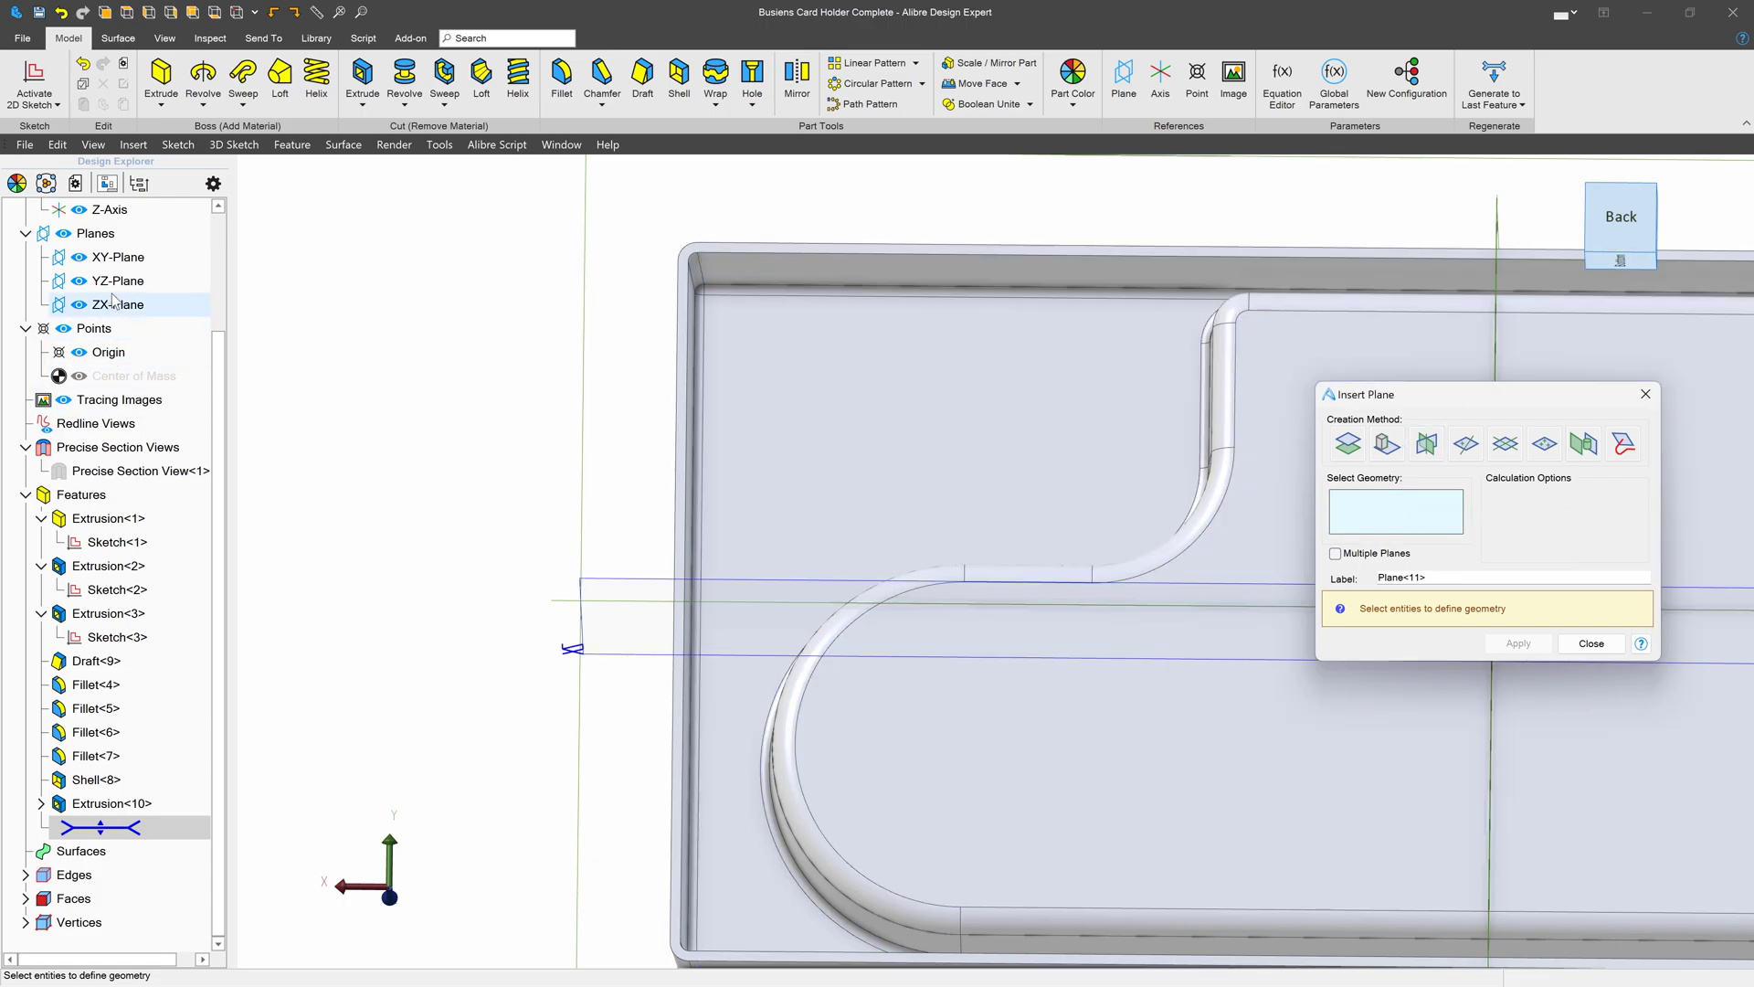
left_click(117, 282)
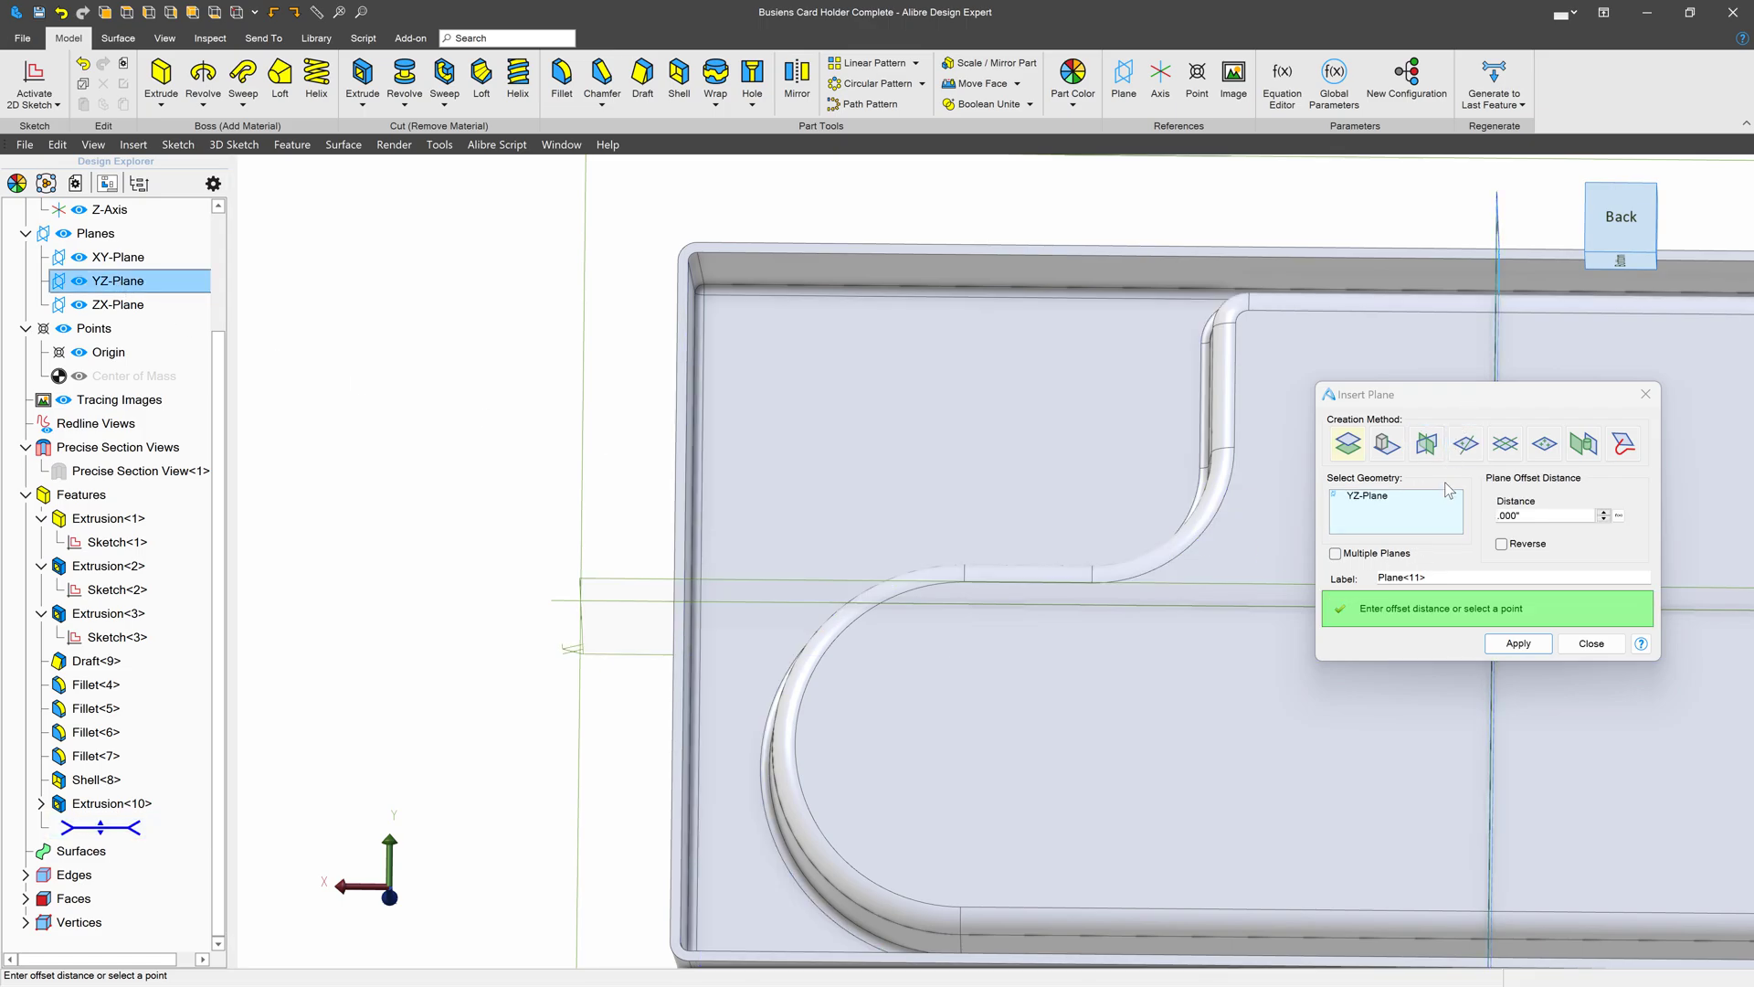
left_click(1669, 388)
left_click(1646, 393)
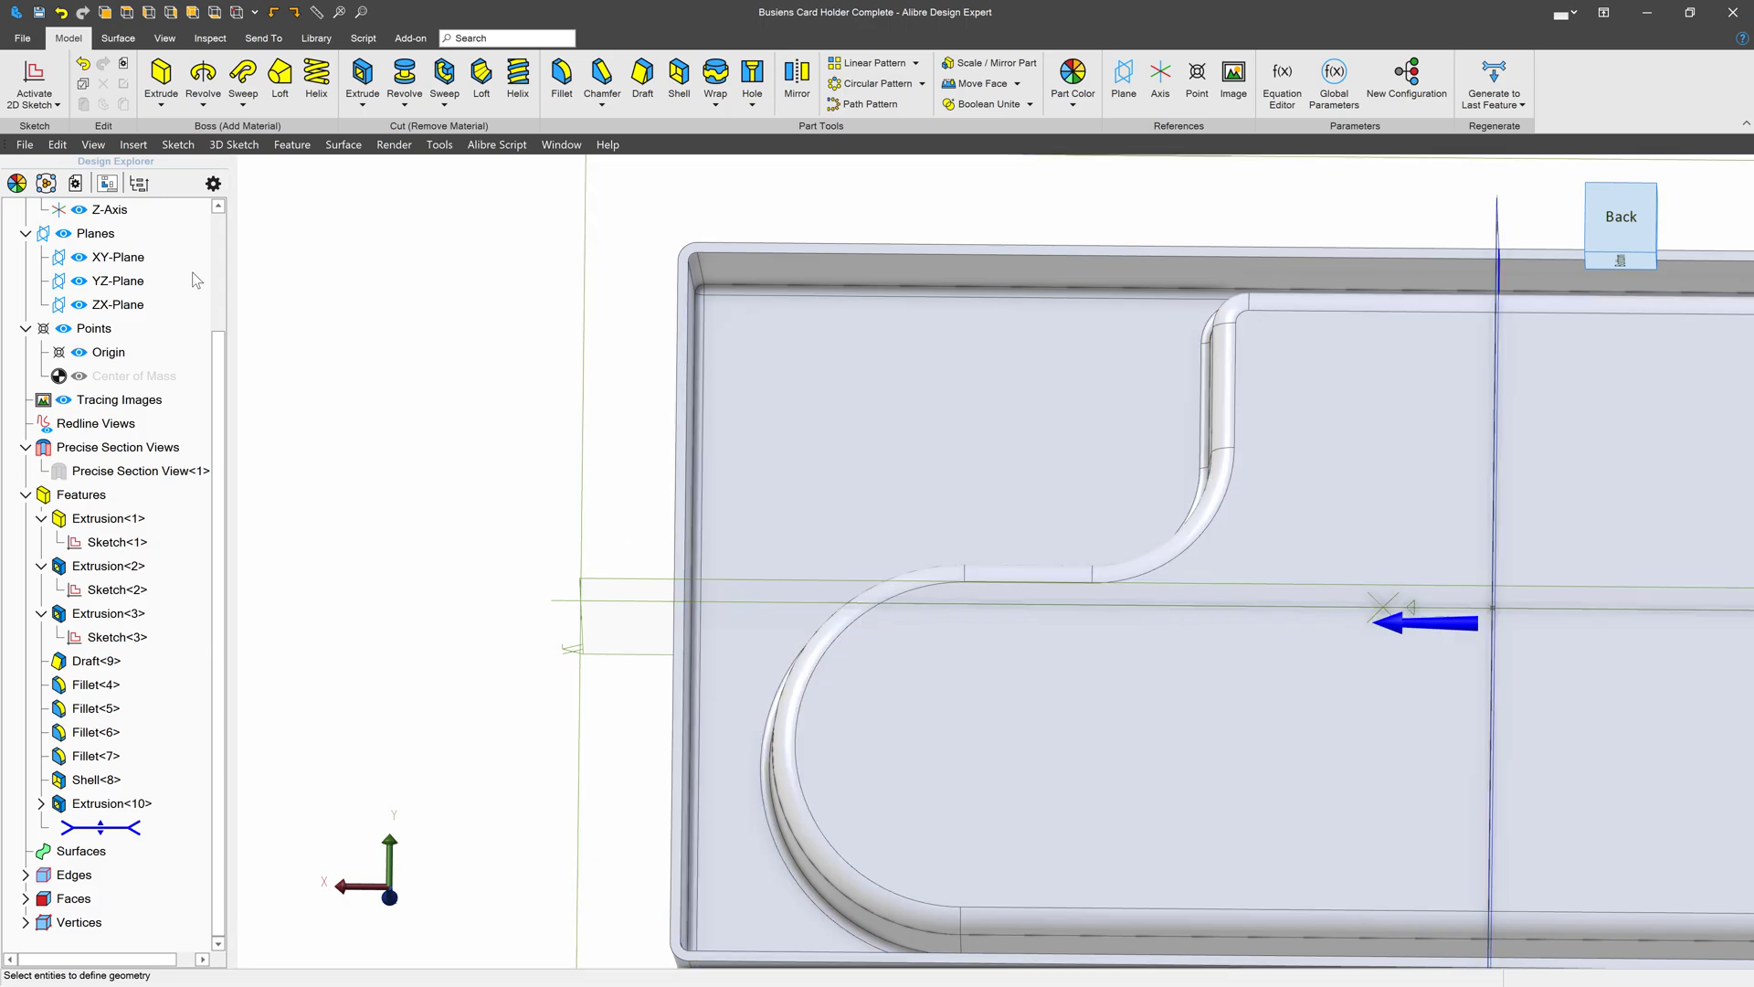
Insert a reference plane offset 1.250 in from the YZ-Plane.
left_click(118, 280)
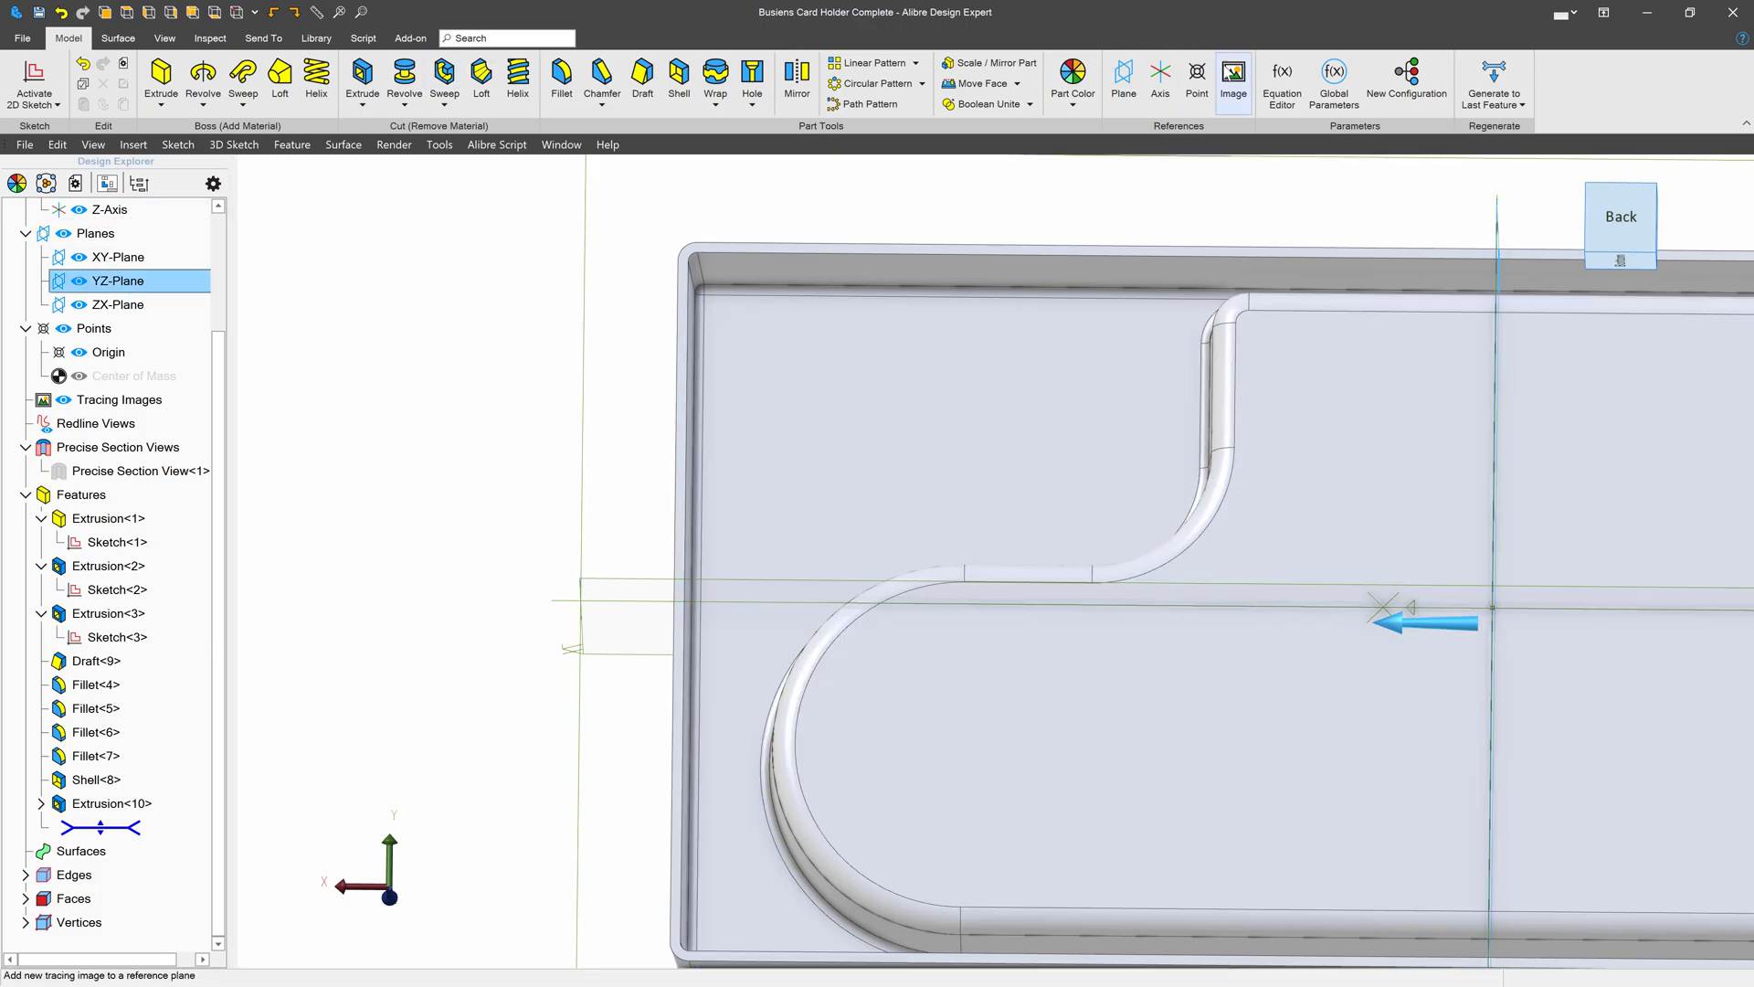
left_click(1122, 80)
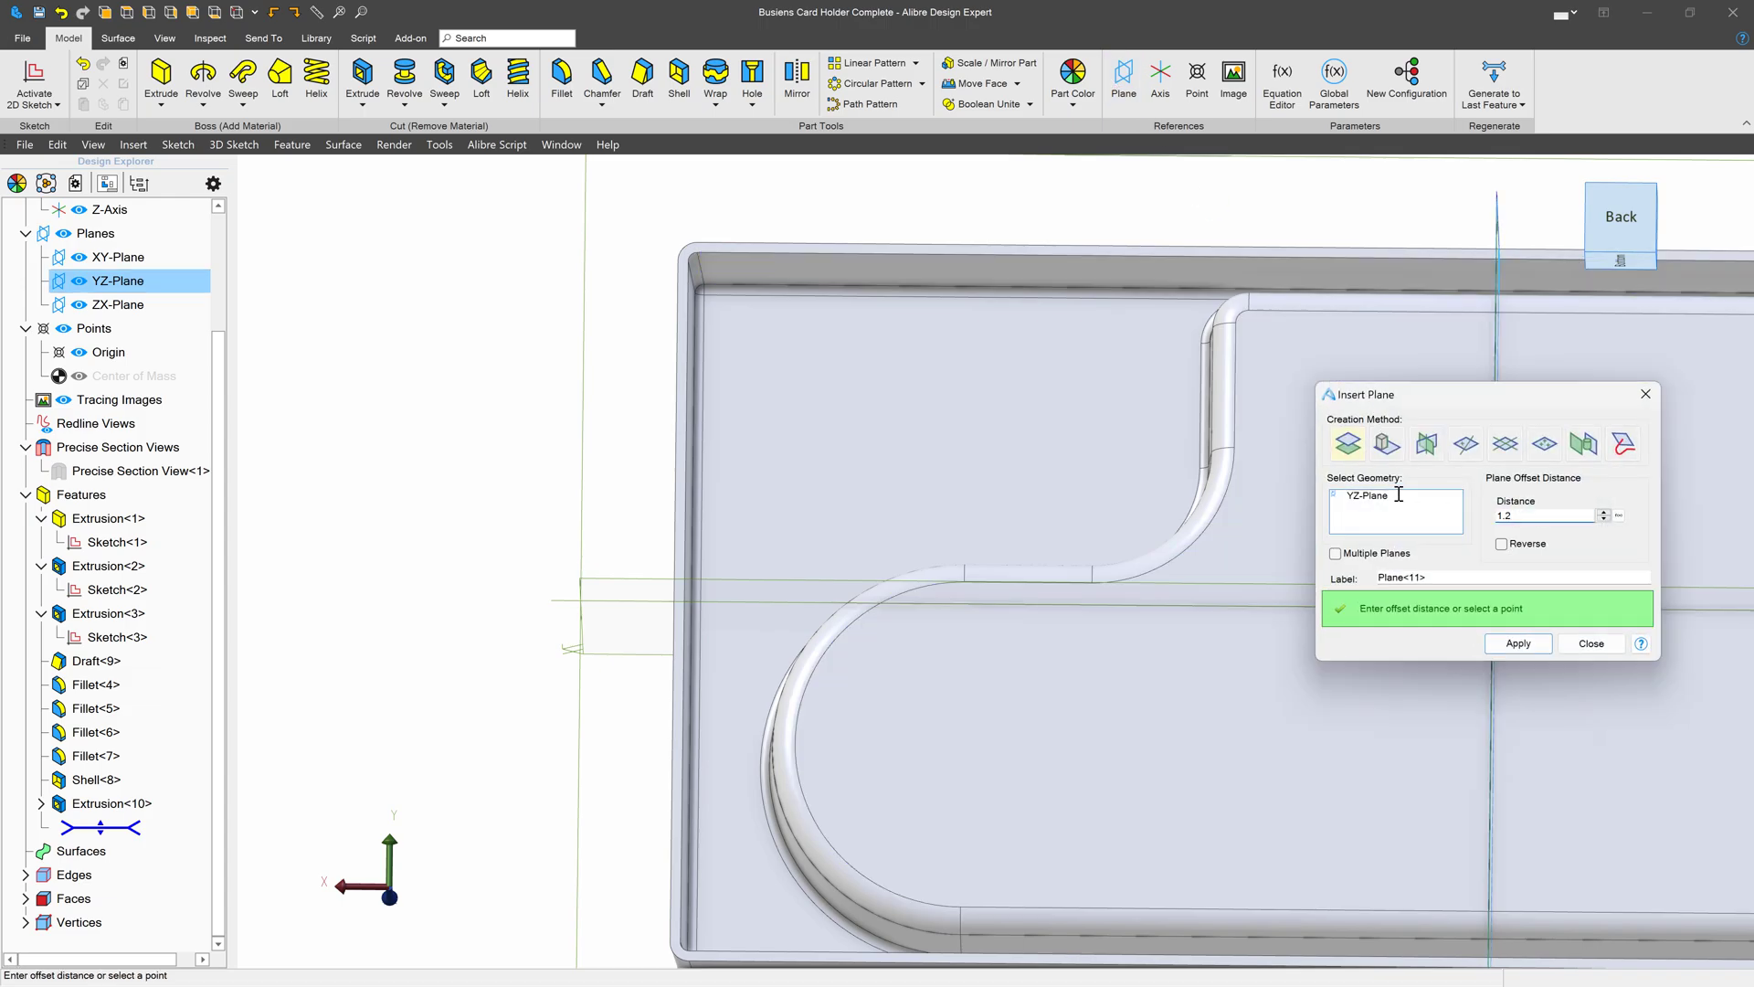
key("Tab")
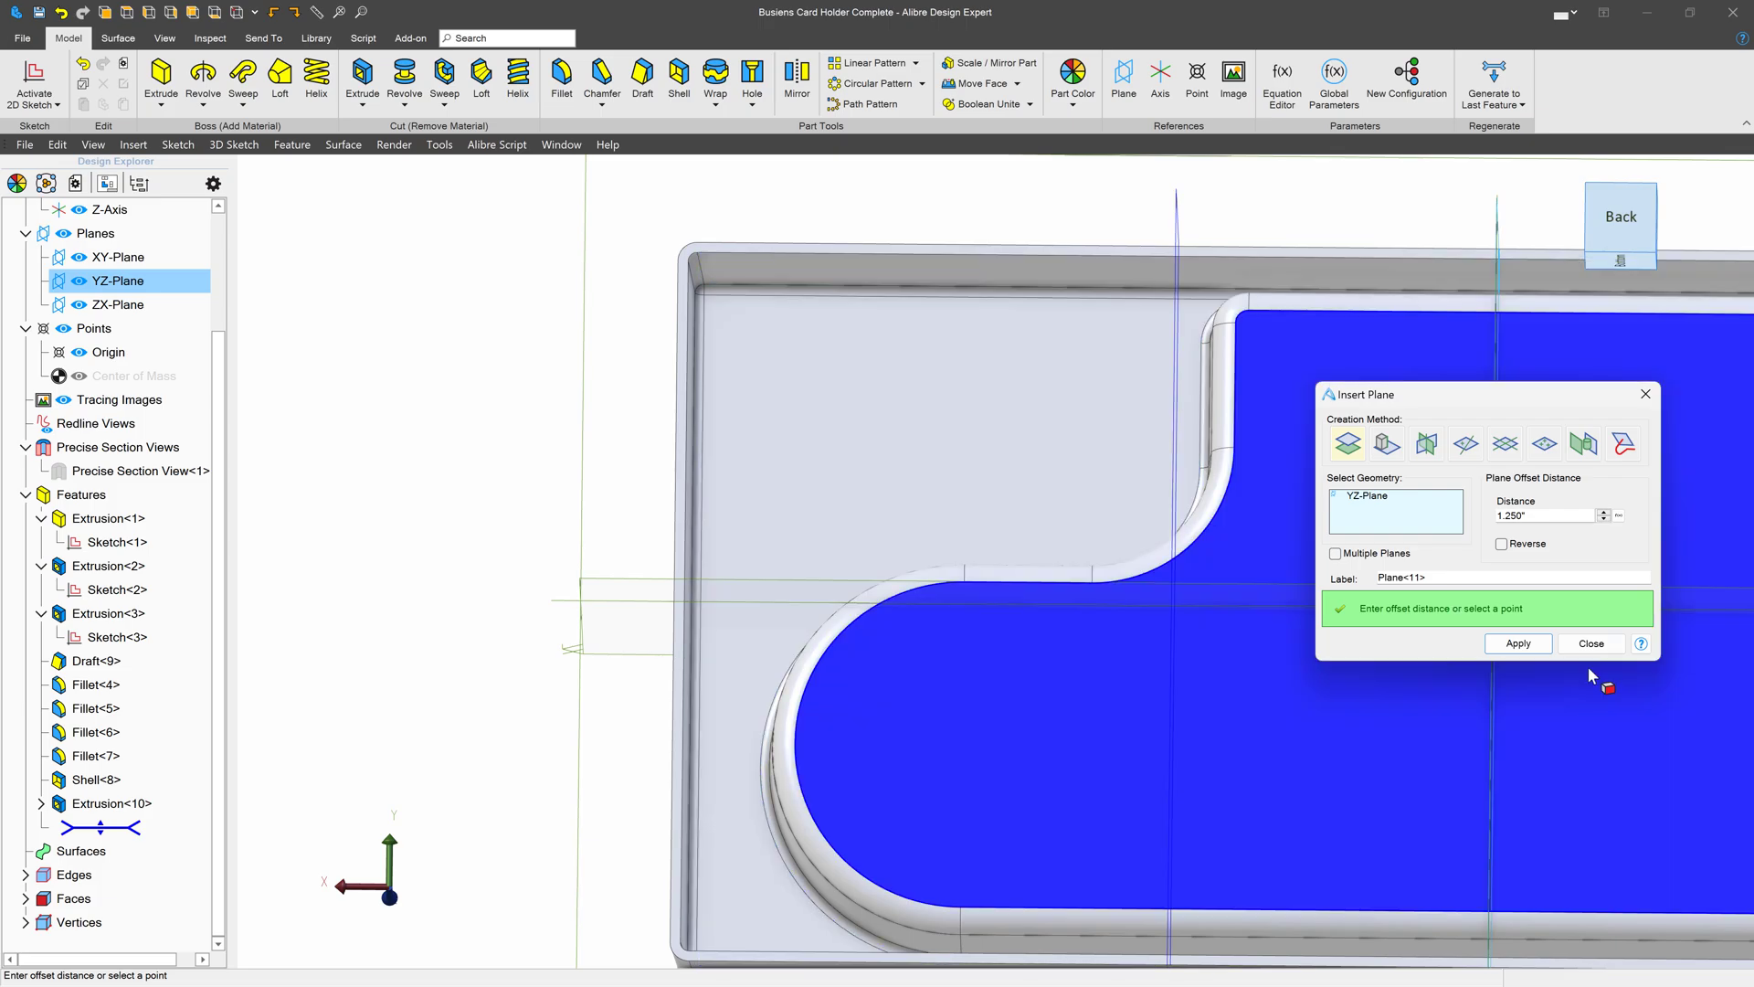
left_click(1519, 643)
left_click(1592, 644)
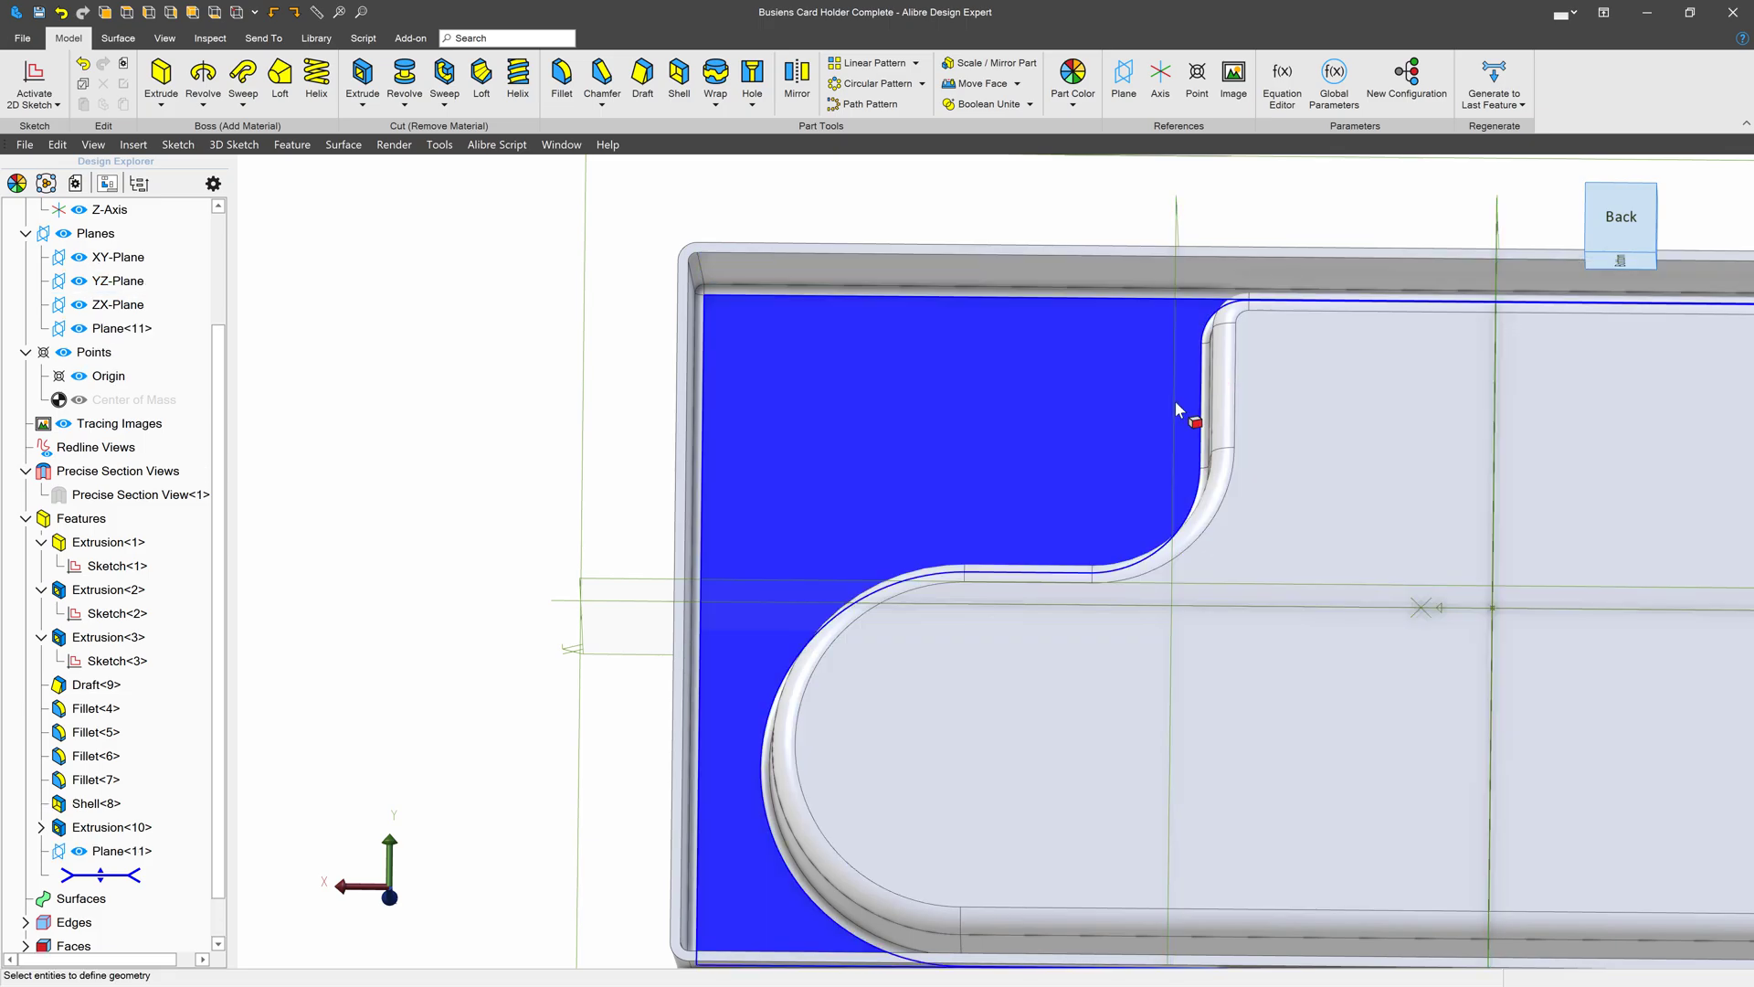
Start a sketch on the new offset plane and draw a rectangle about 0.183 by 0.101 in near the recess wall.
left_click(1178, 392)
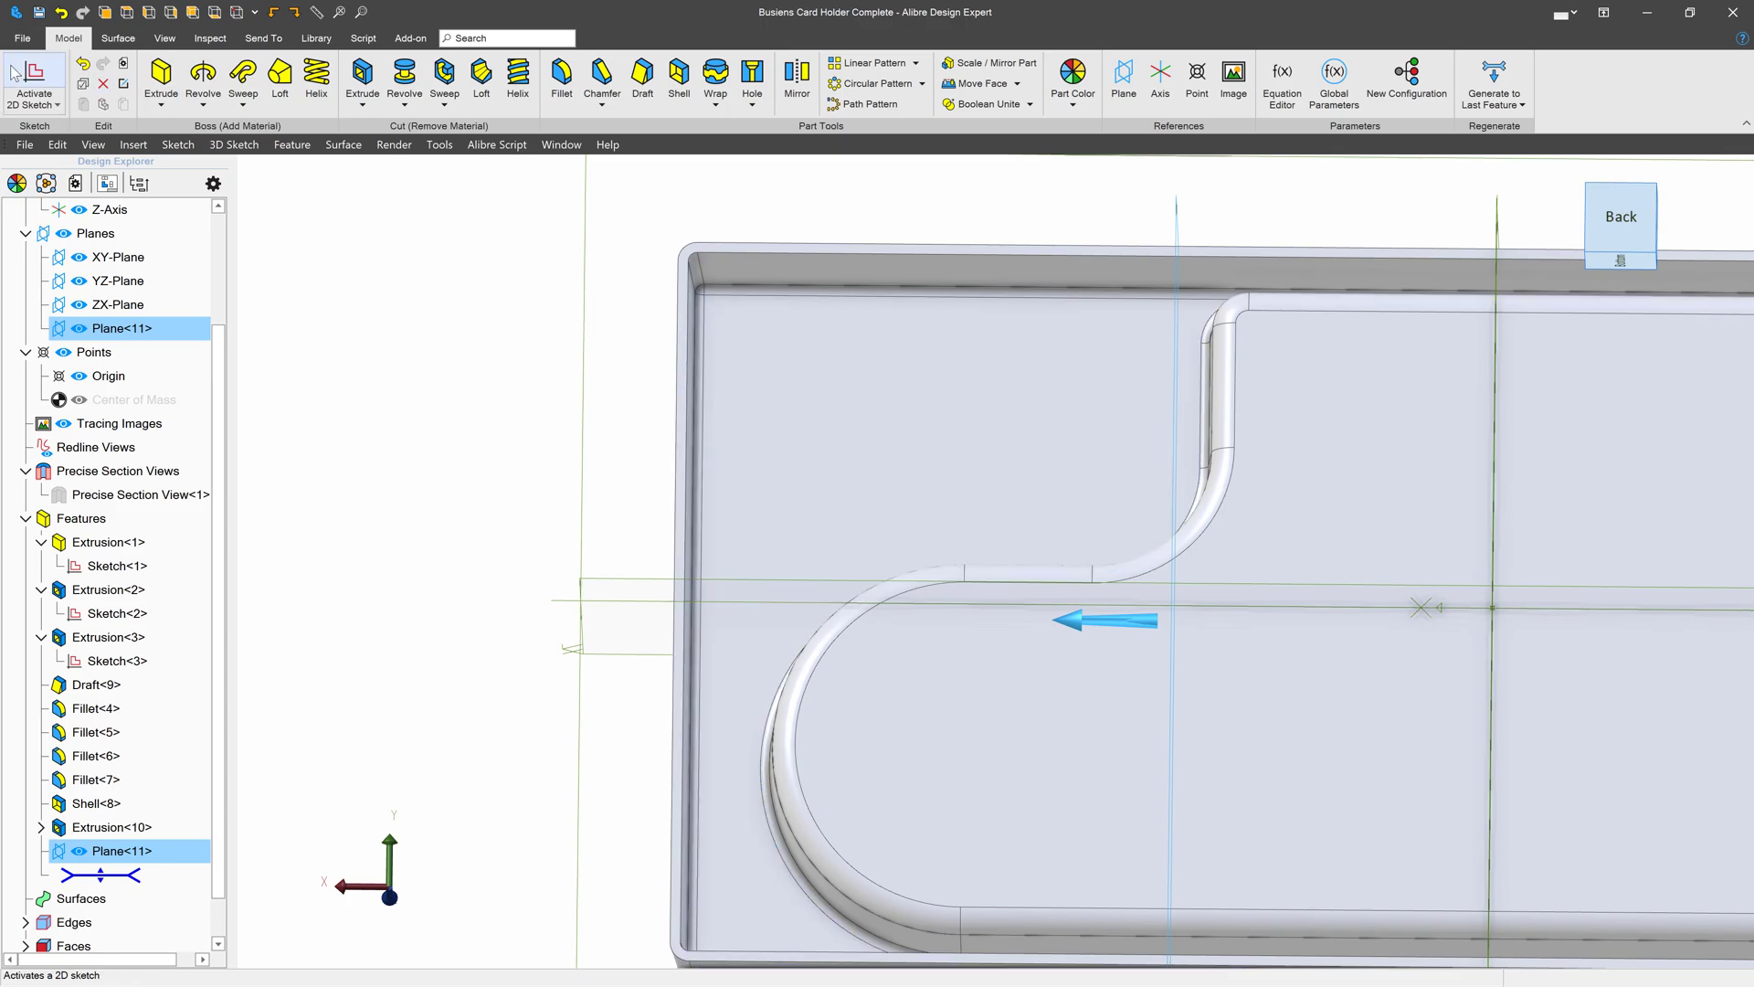
left_click(16, 76)
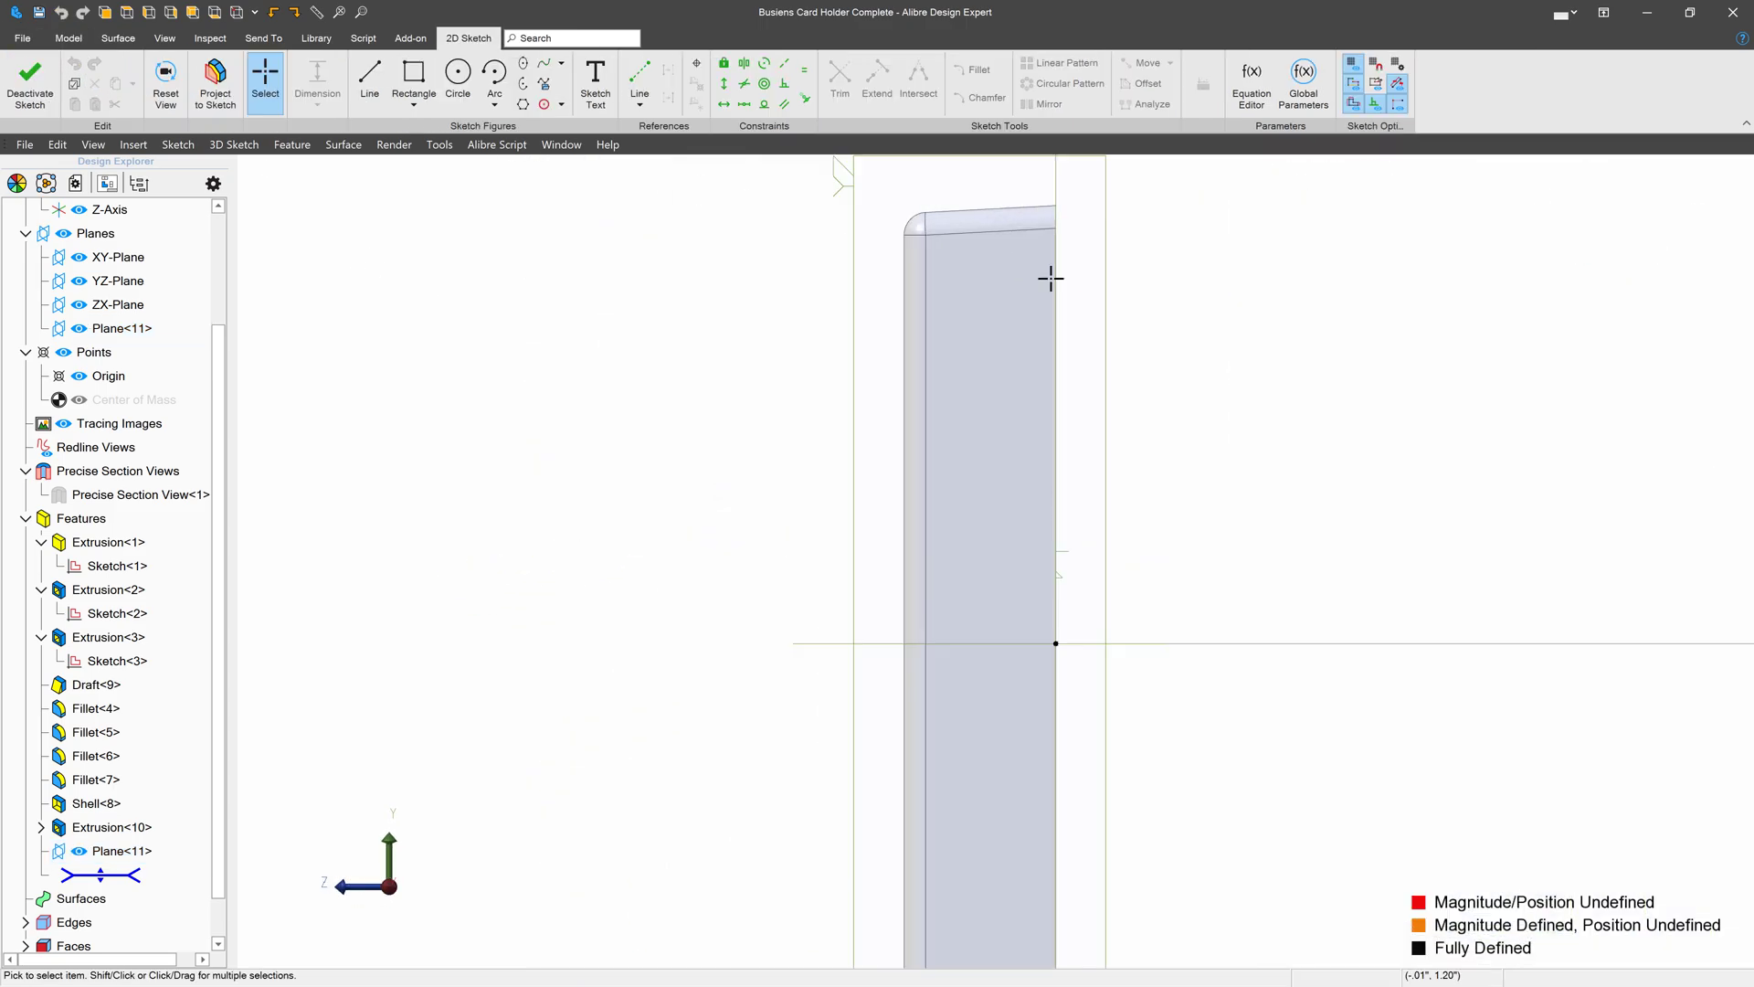
left_click(414, 73)
left_click(959, 385)
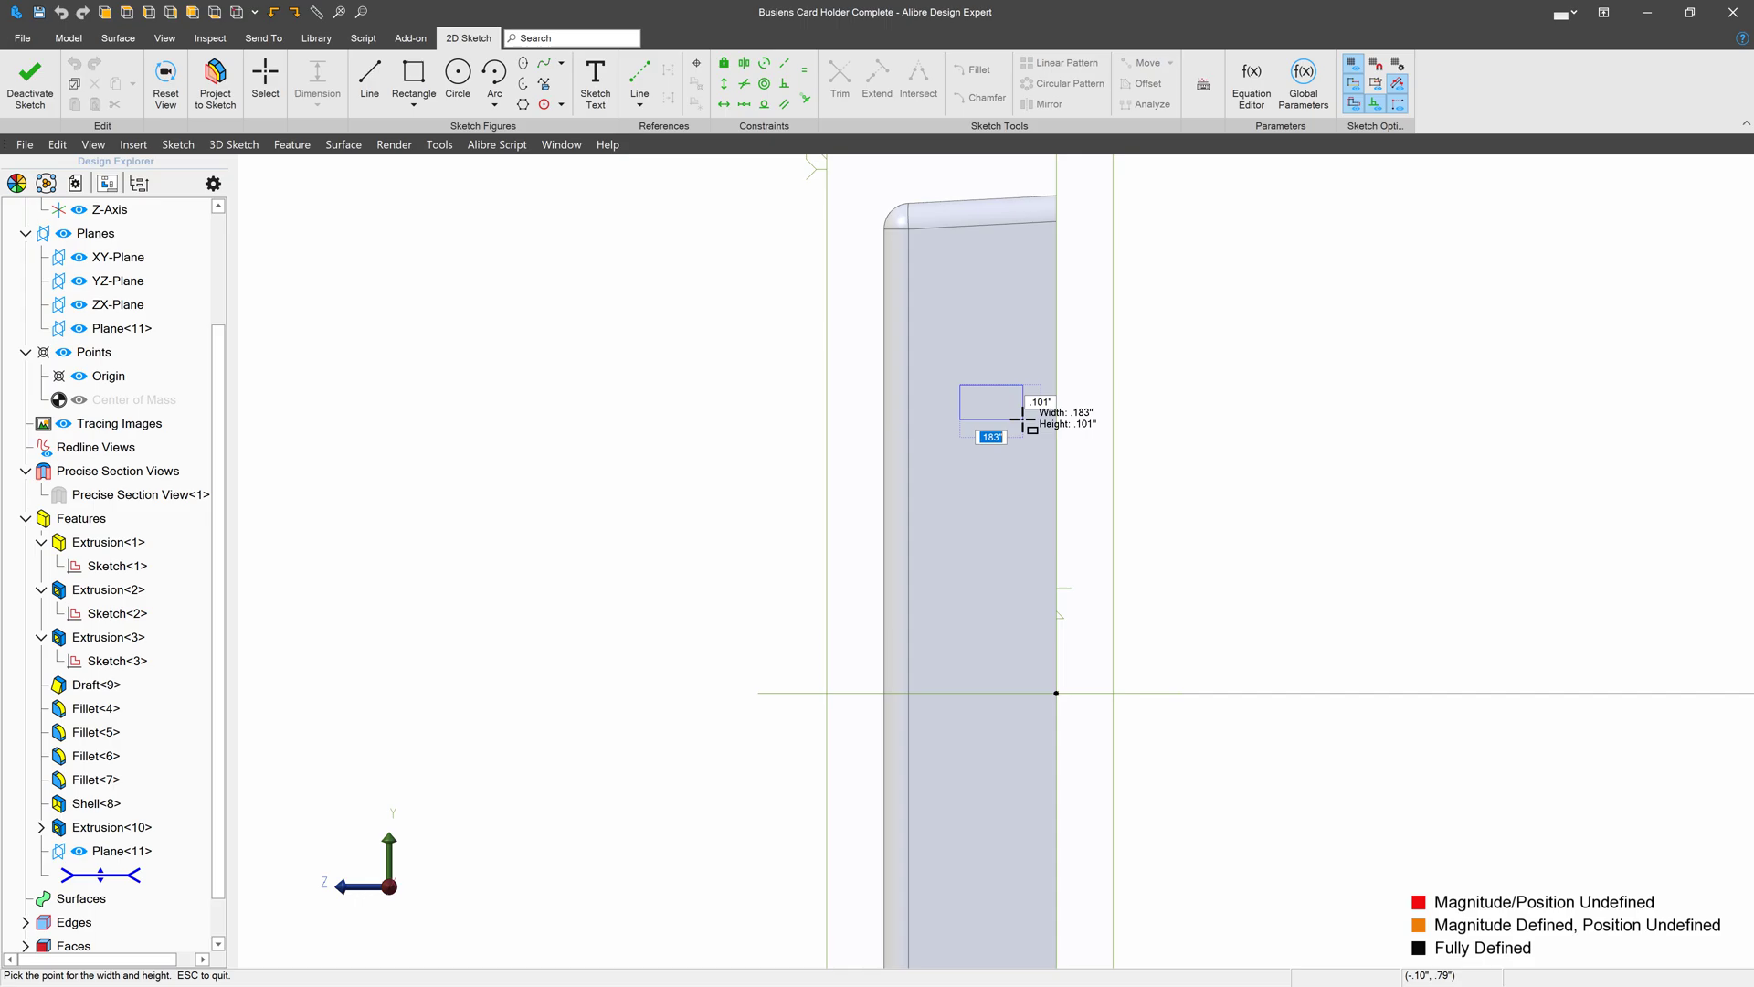
left_click(1023, 420)
middle_click_drag(1064, 490, 1053, 491)
scroll(676, 229, "up", 3)
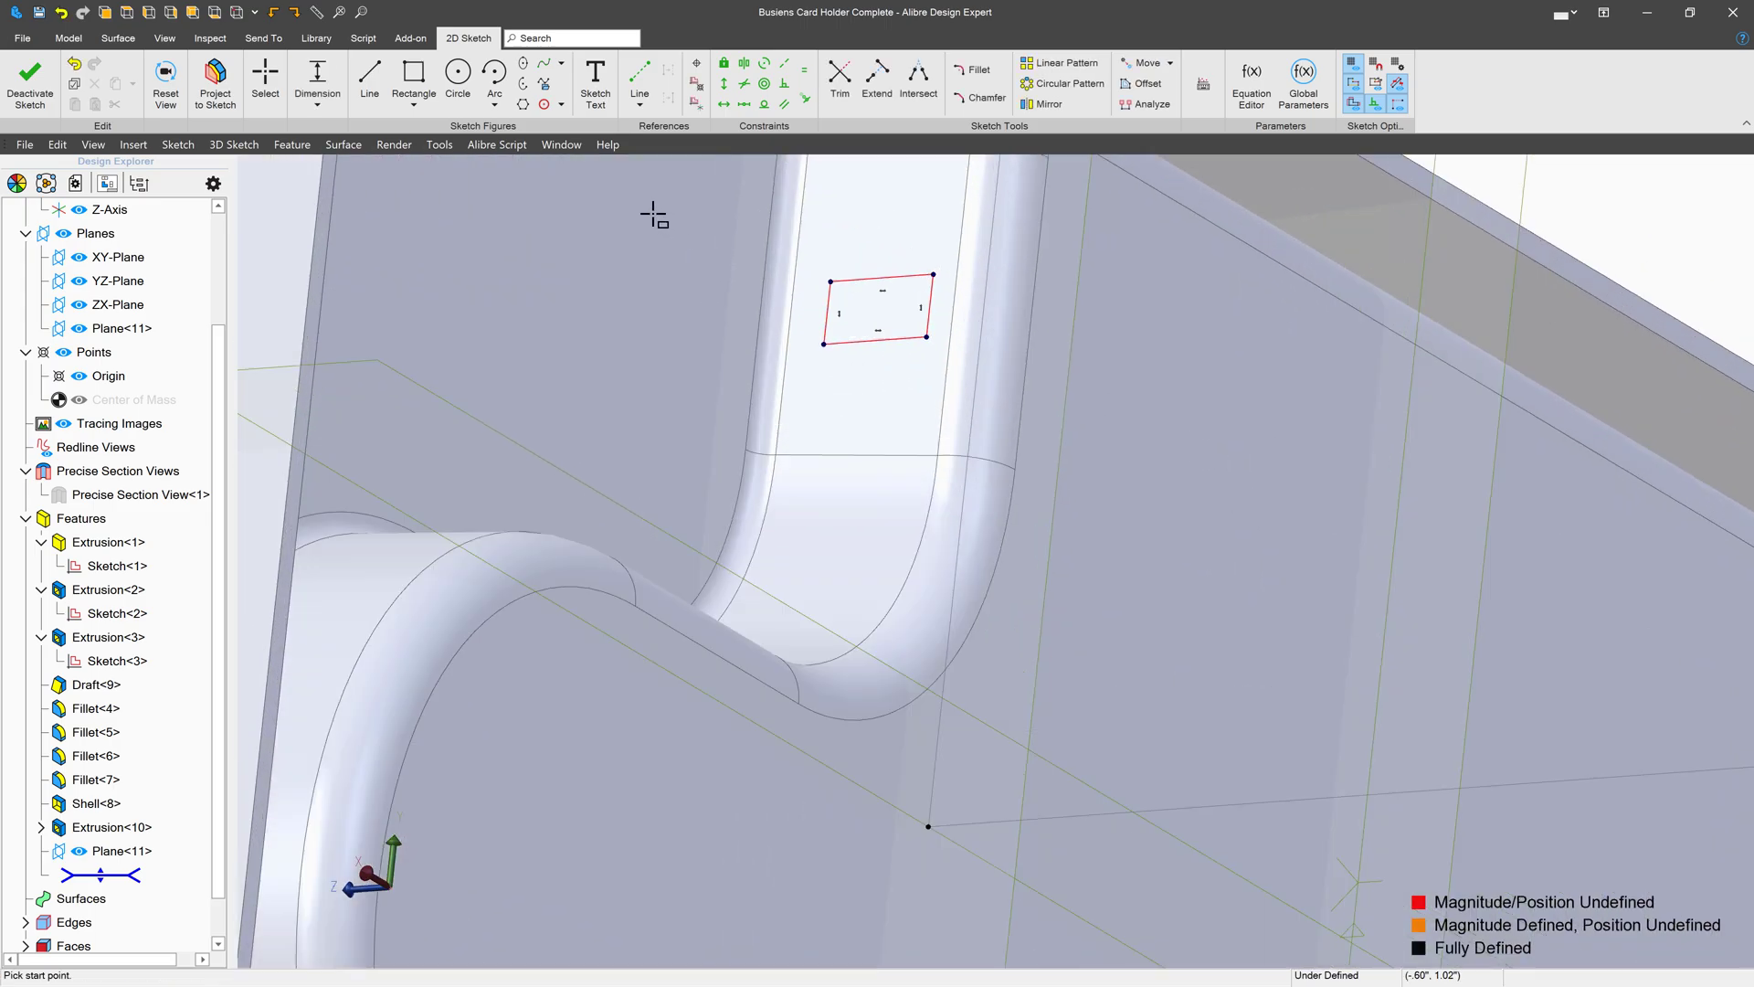
Make the rectangle's upper corner coincident with the straight edge at the base of the recess wall.
left_click(802, 103)
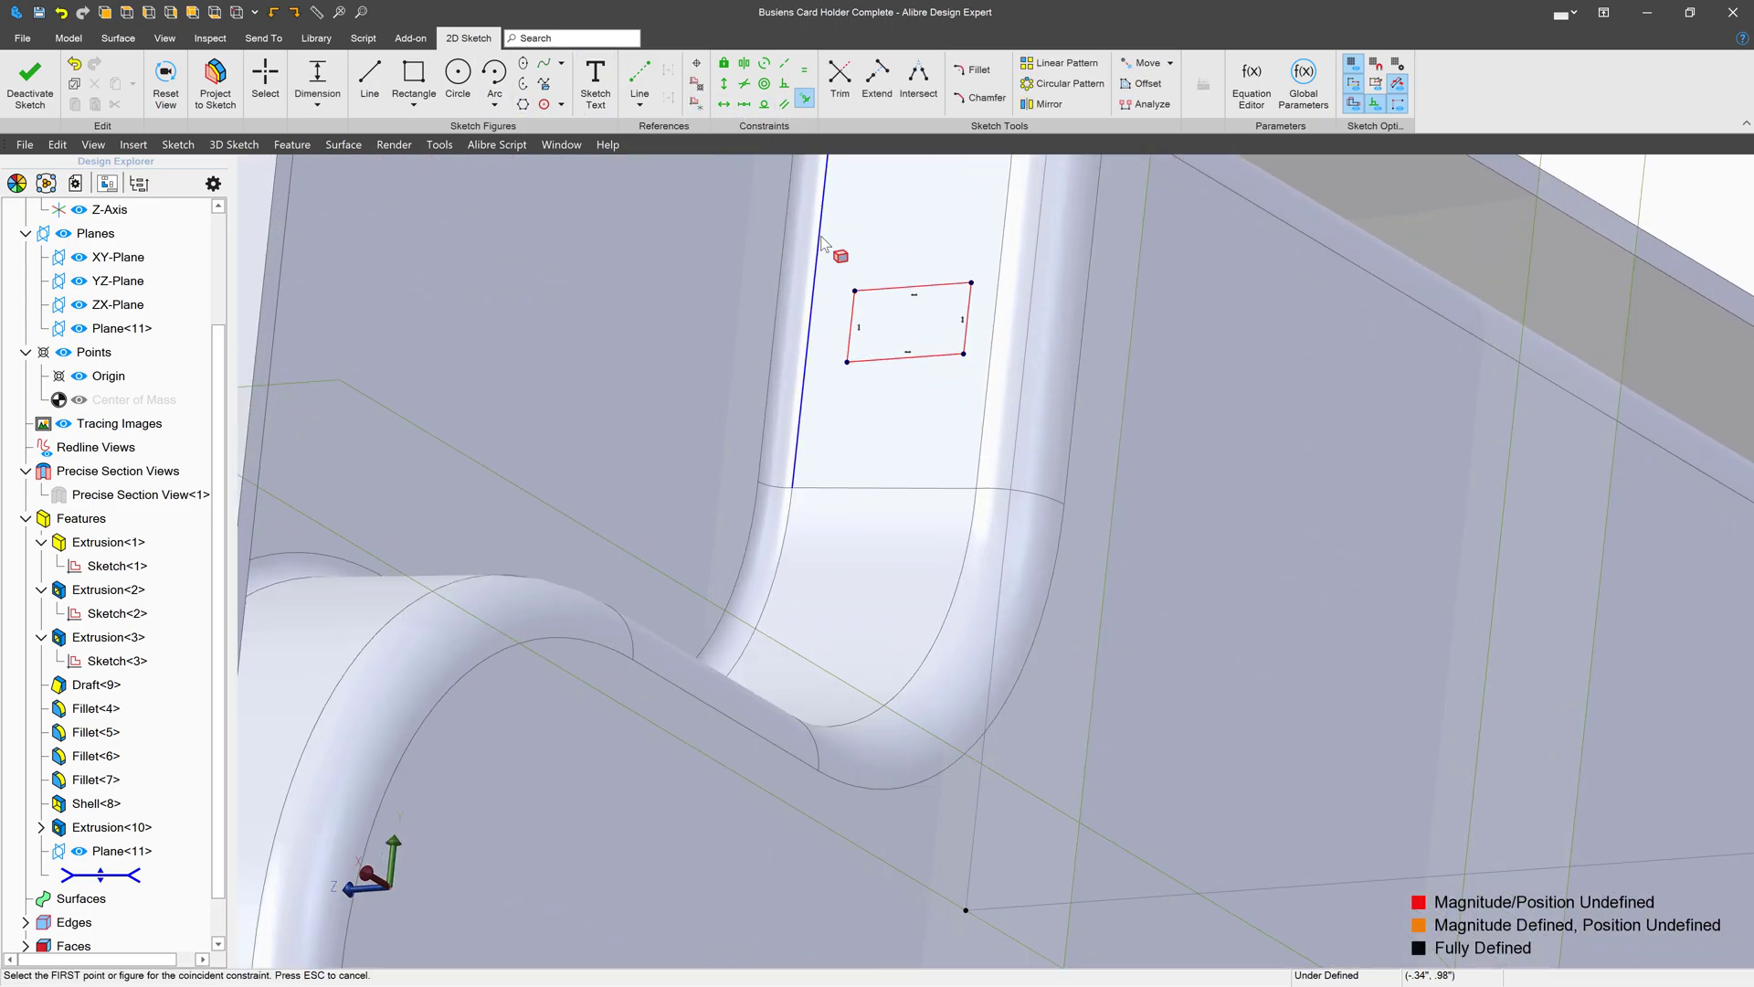
left_click(855, 291)
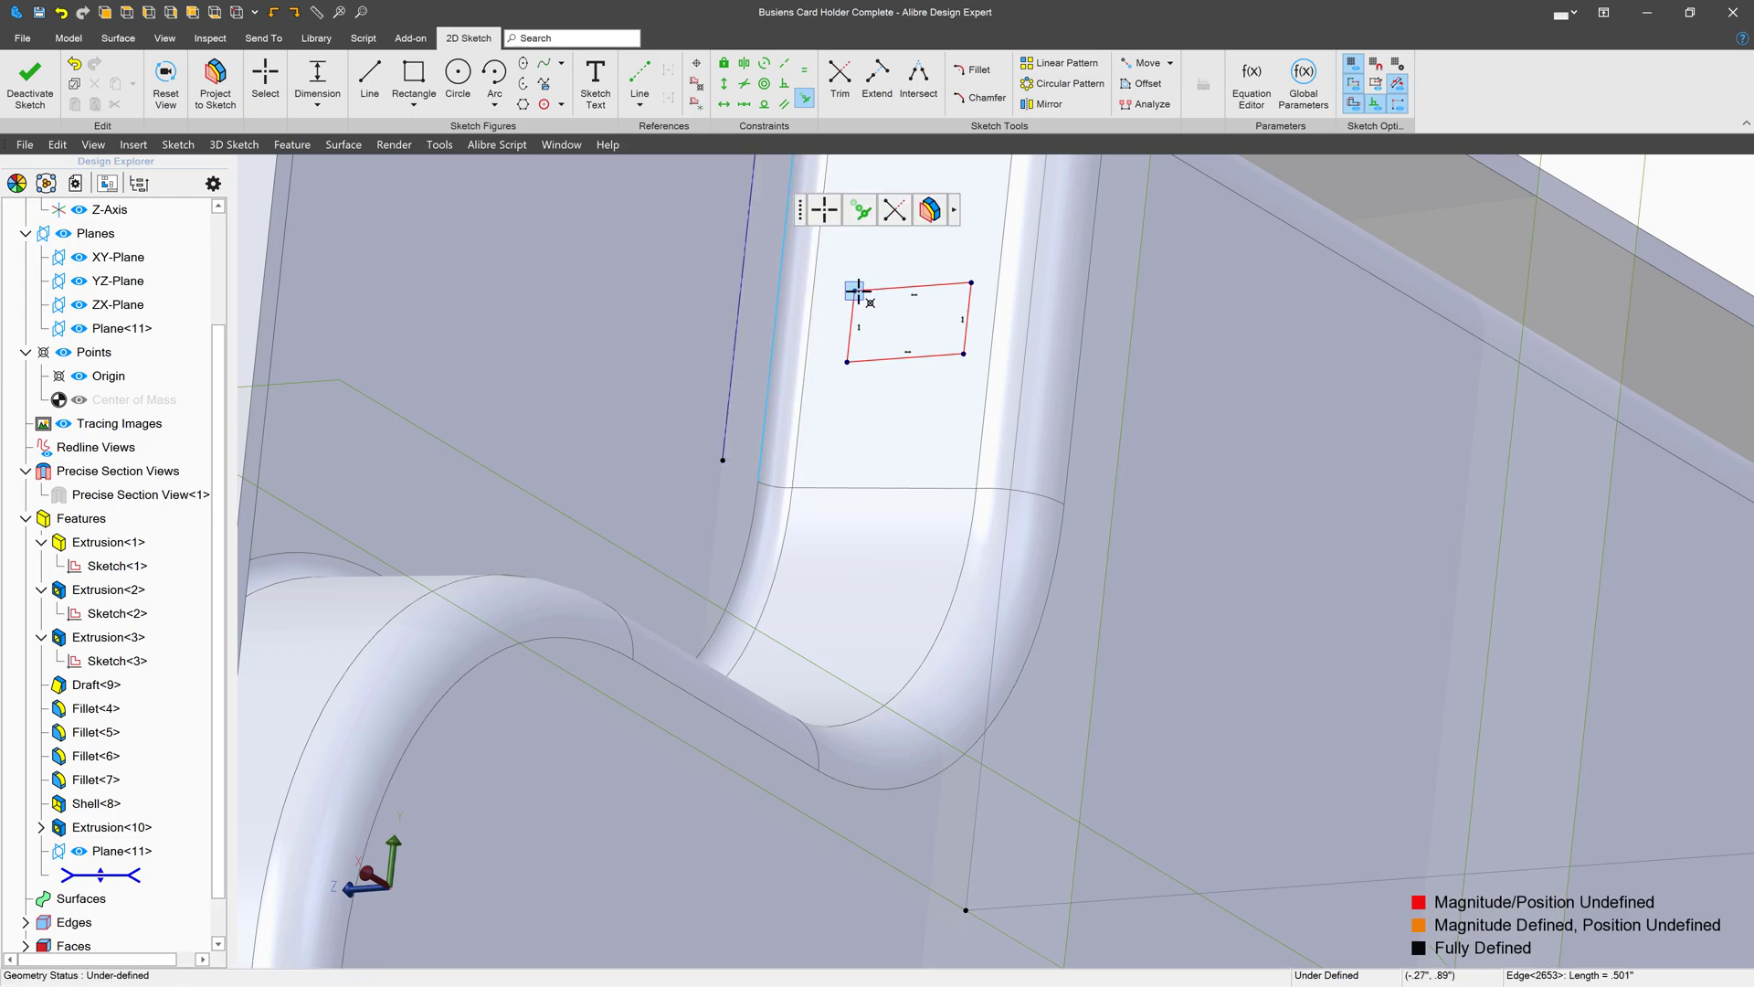
key("Escape")
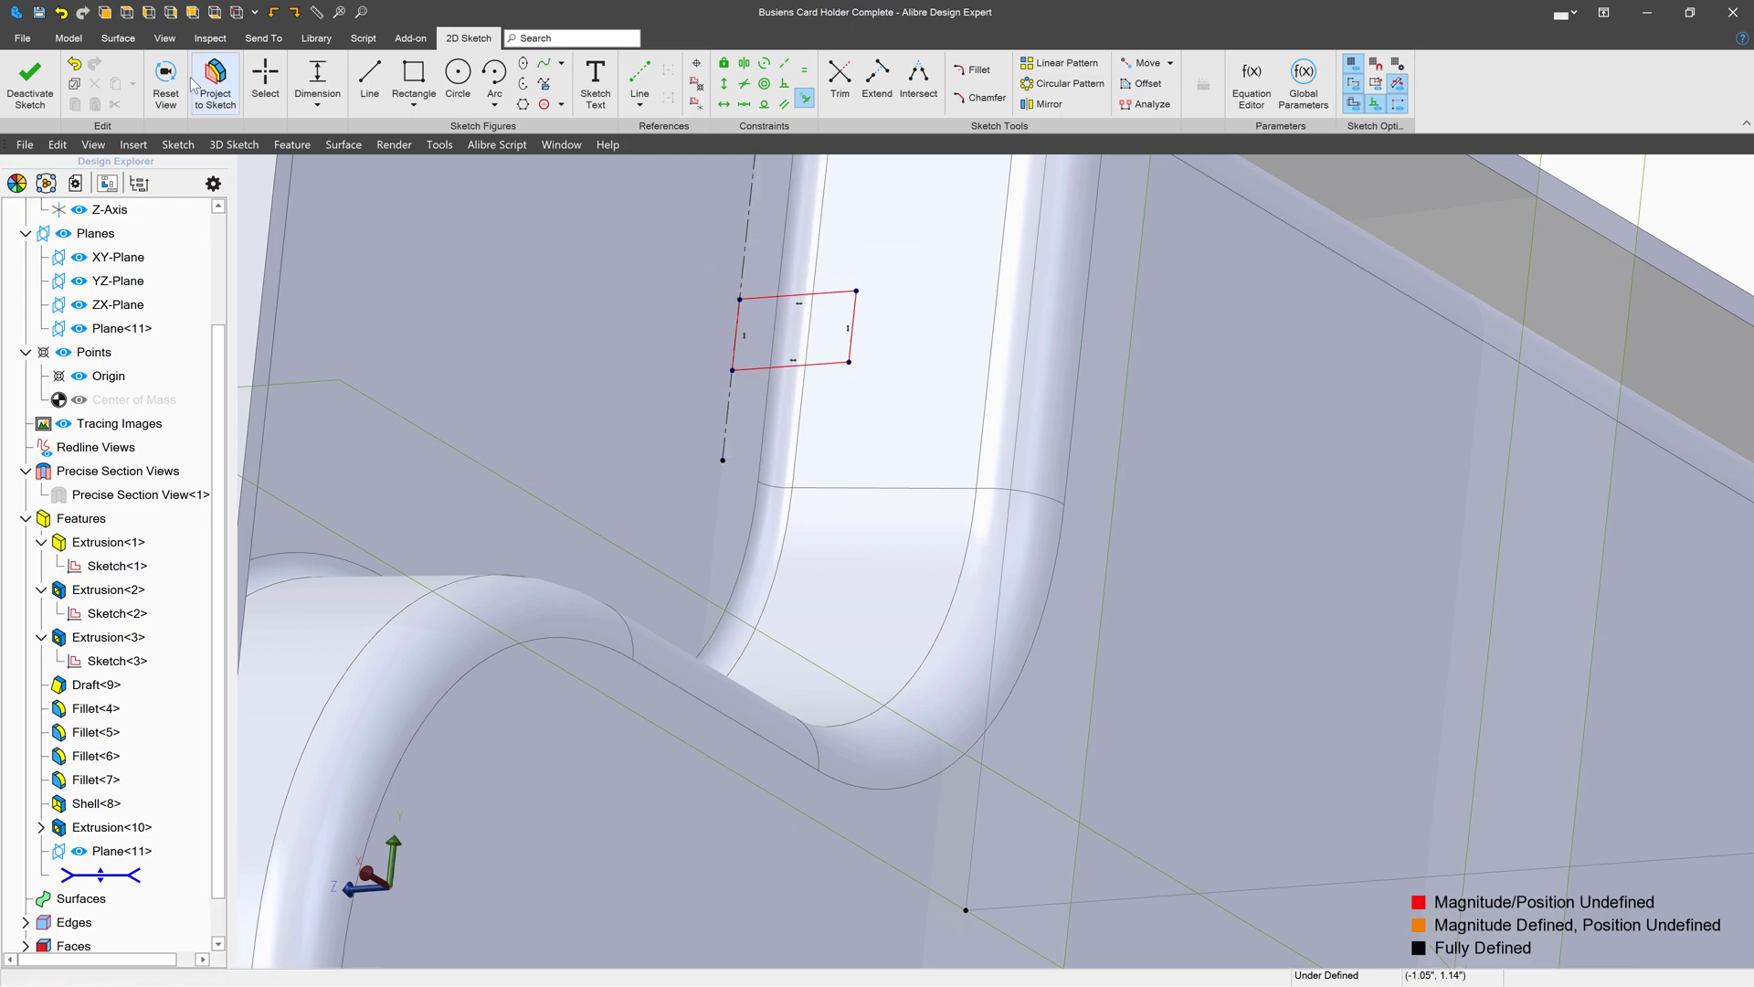
Dimension the rectangle 0.200 in wide and 0.050 in high.
left_click(852, 317)
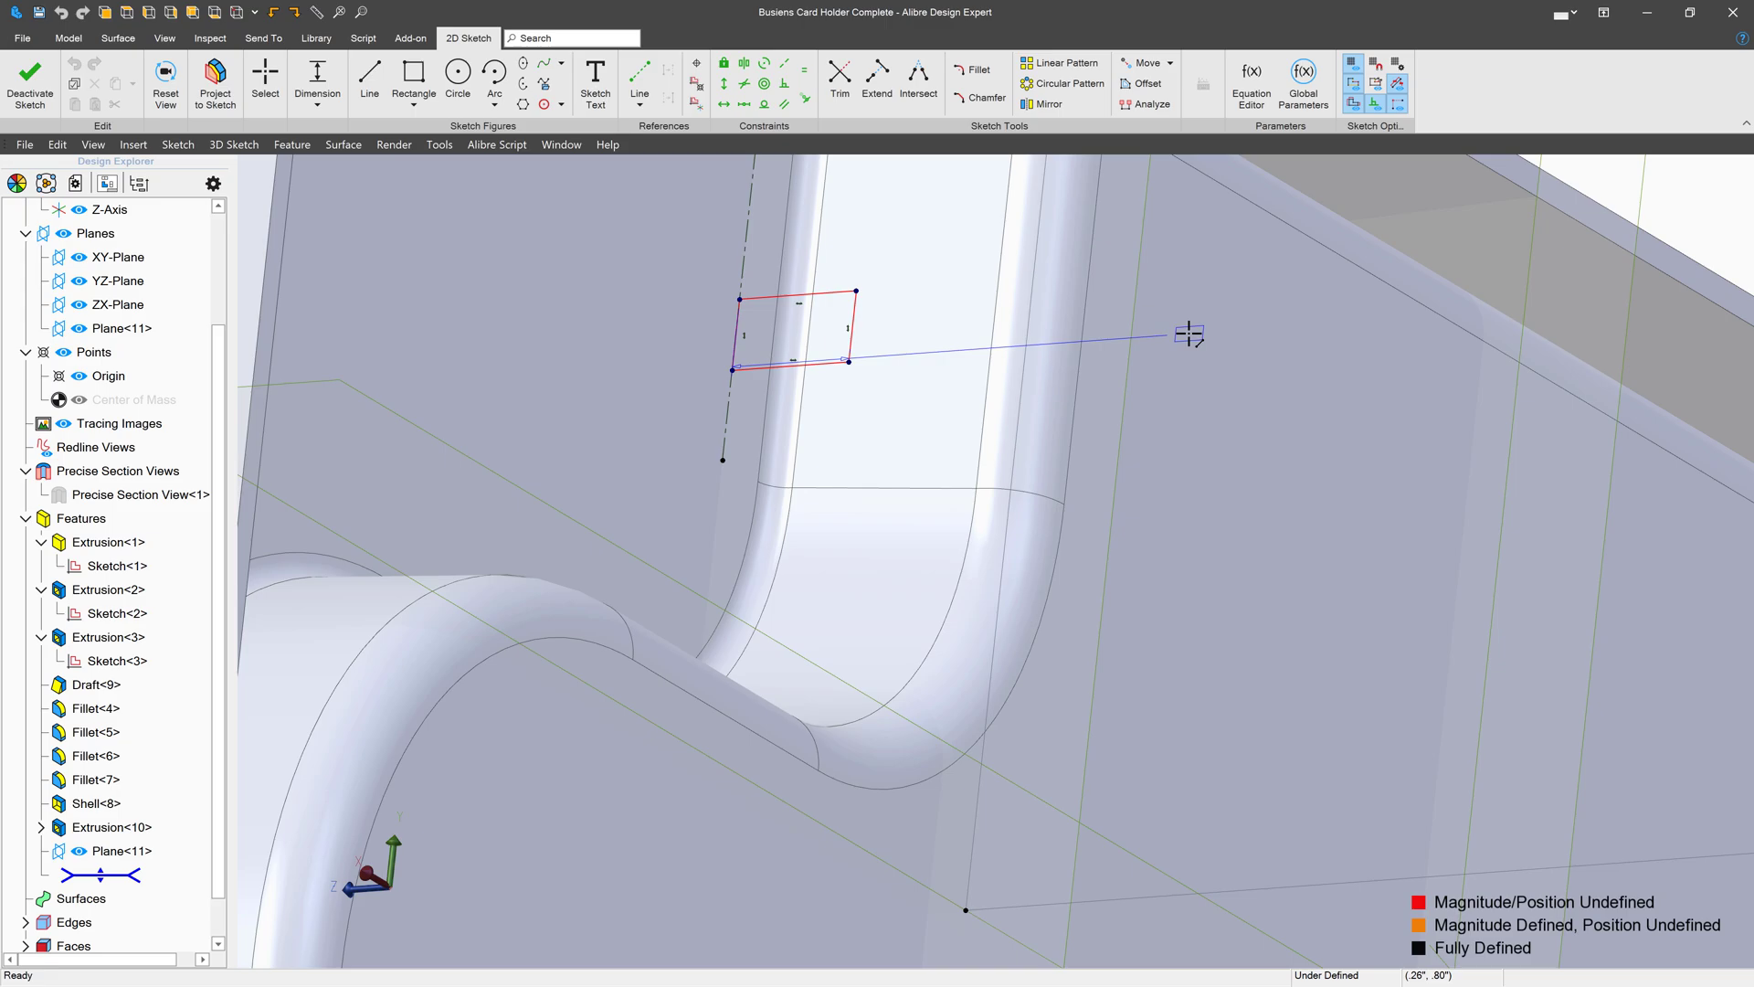
left_click(1262, 381)
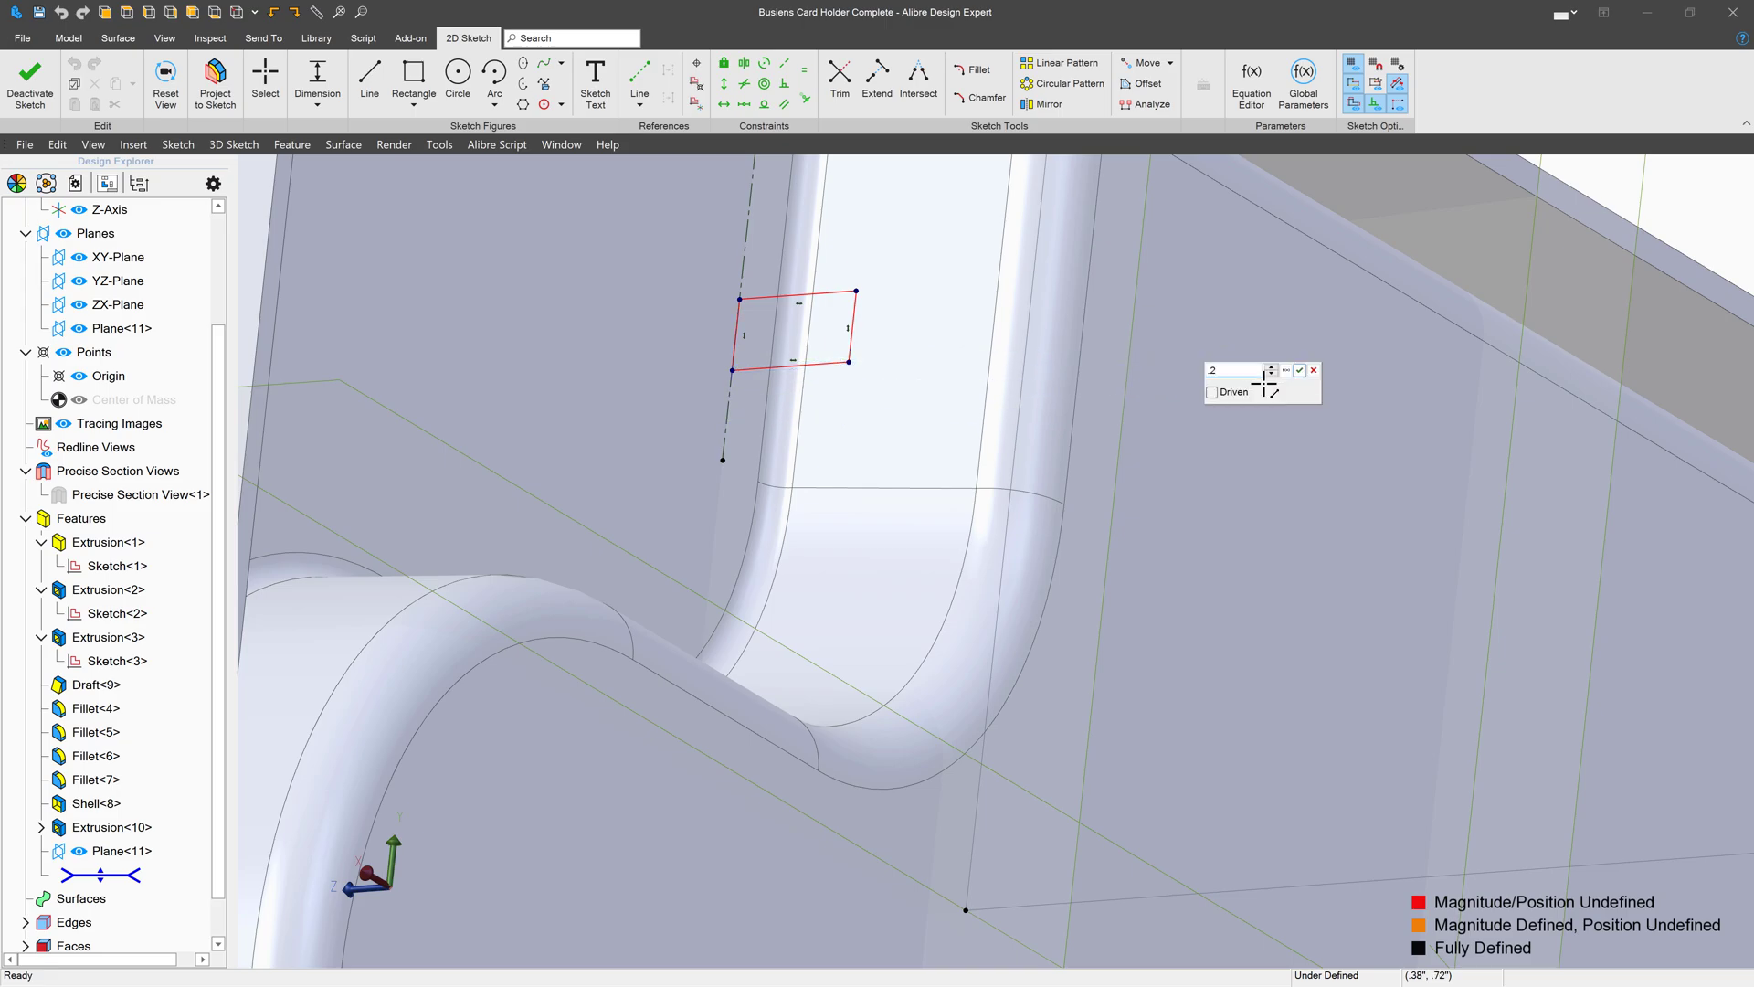
type(".2")
key("Return")
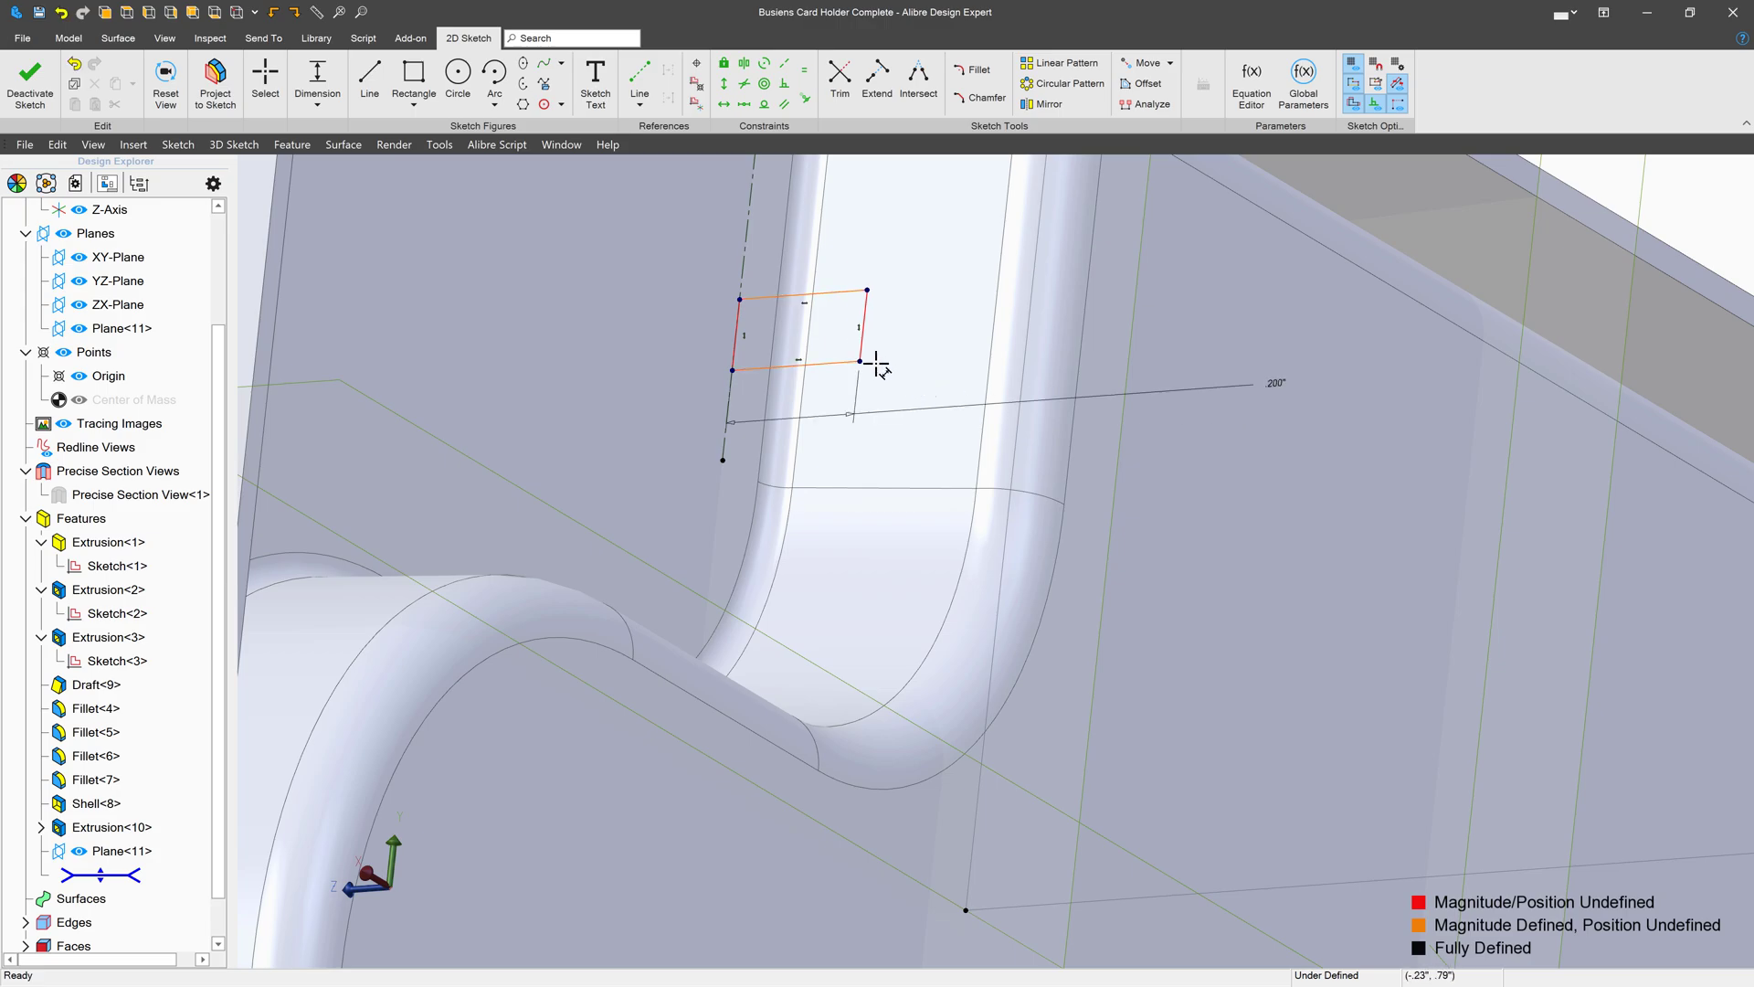
left_click(859, 338)
left_click(1119, 319)
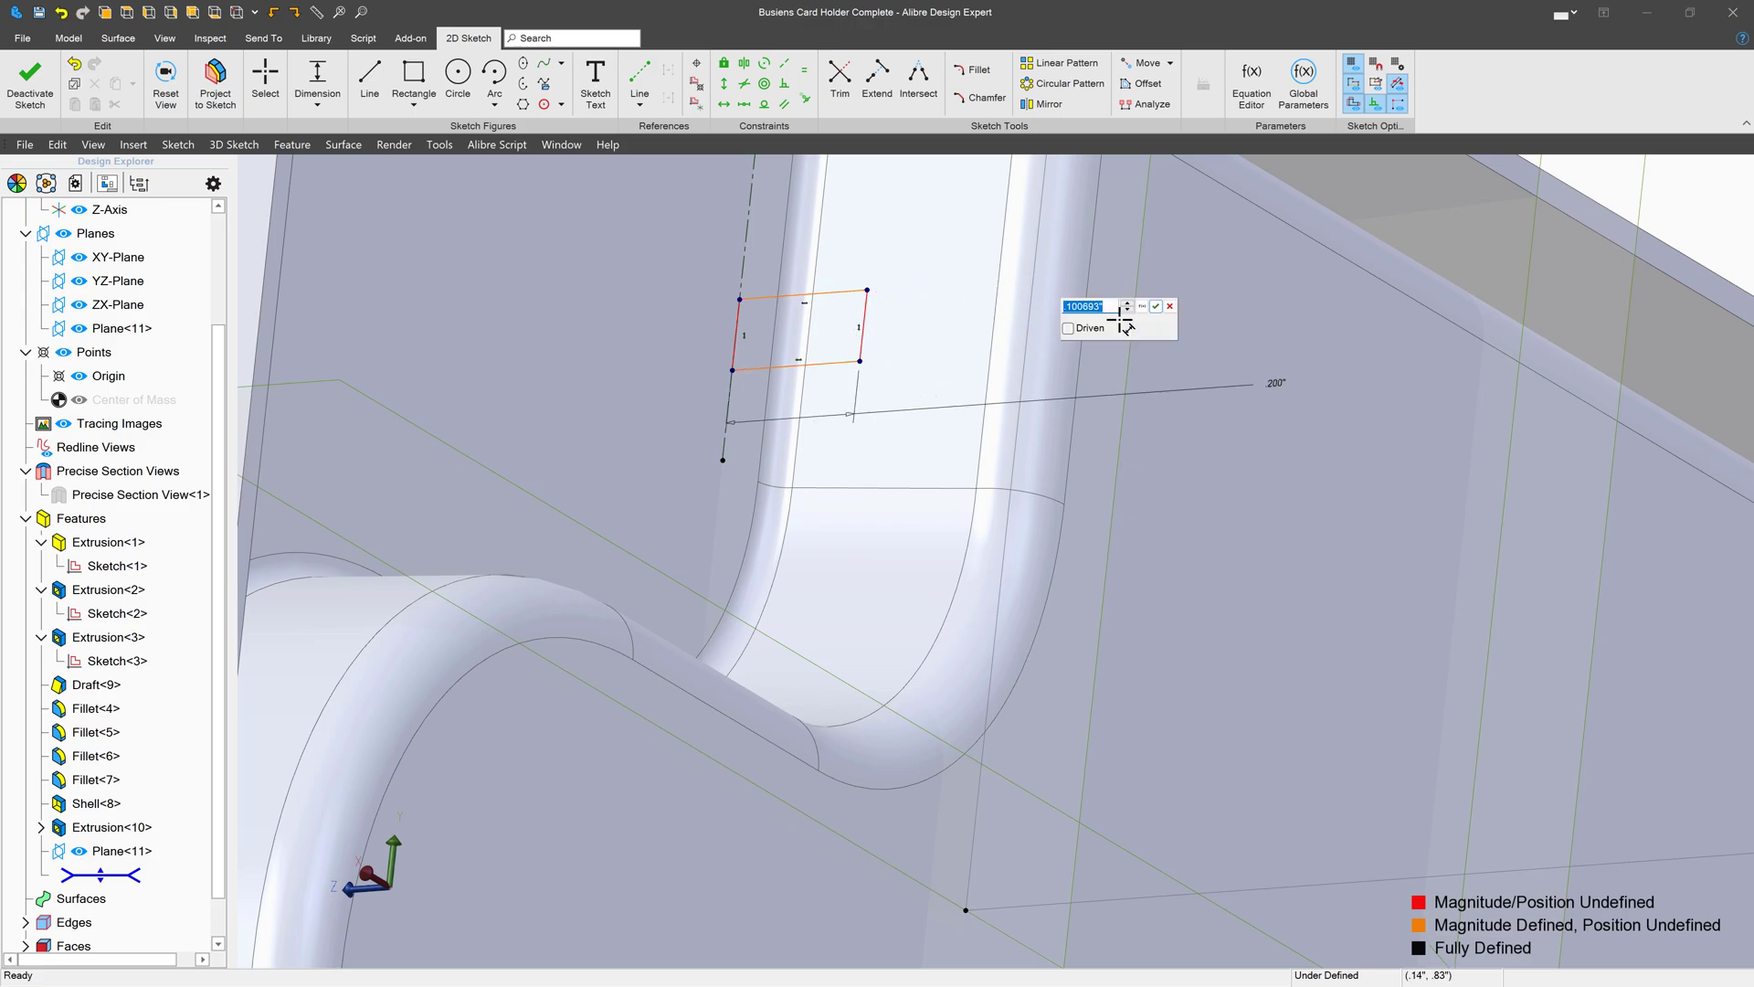
key("Return")
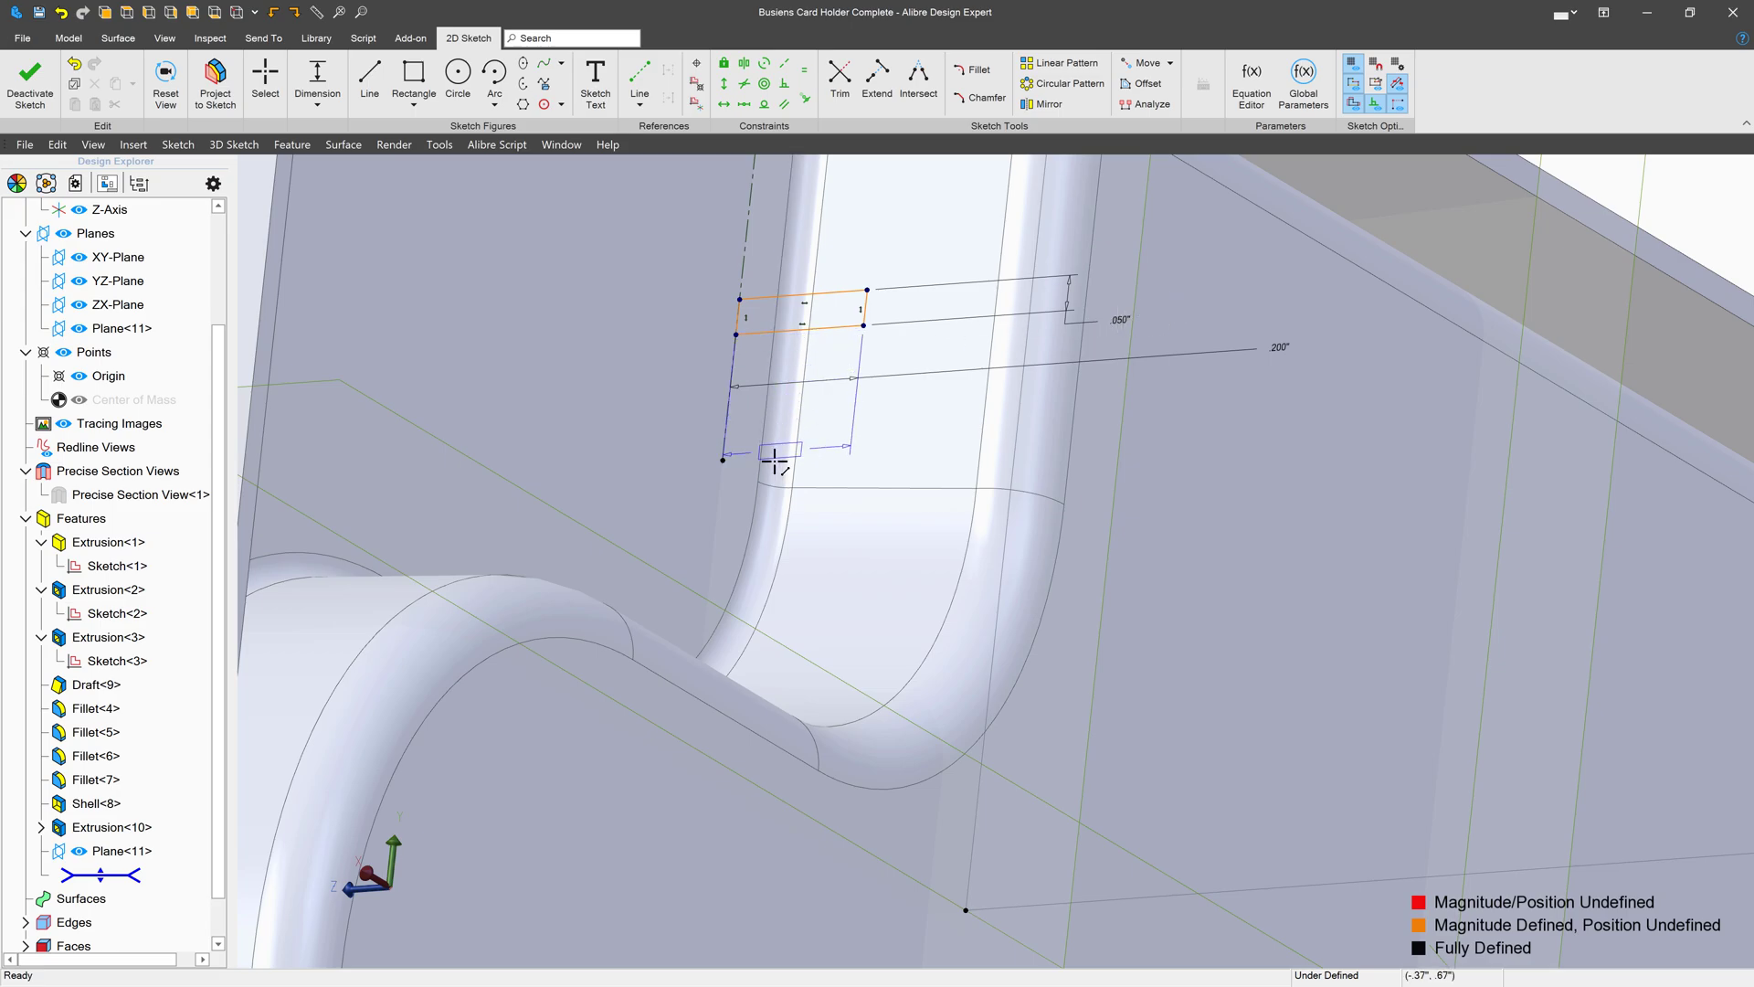
Dimension the rectangle's lower edge 0.750 in above the origin and finish the sketch.
left_click(966, 910)
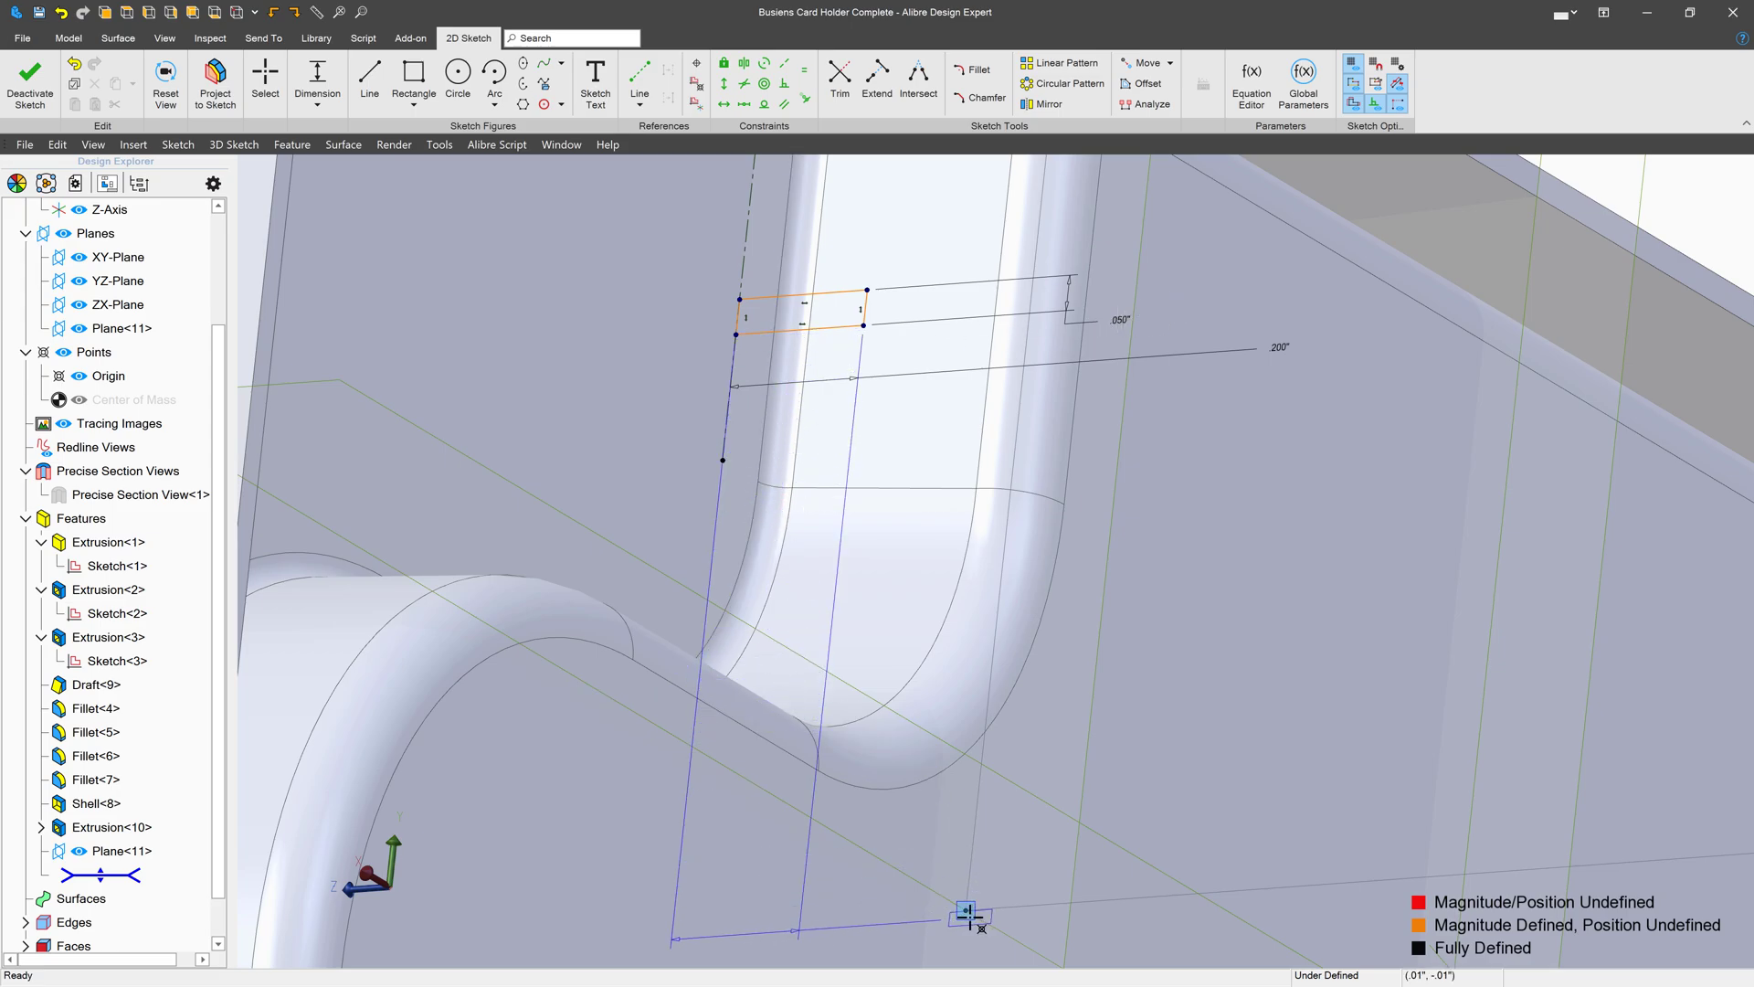
left_click(1229, 763)
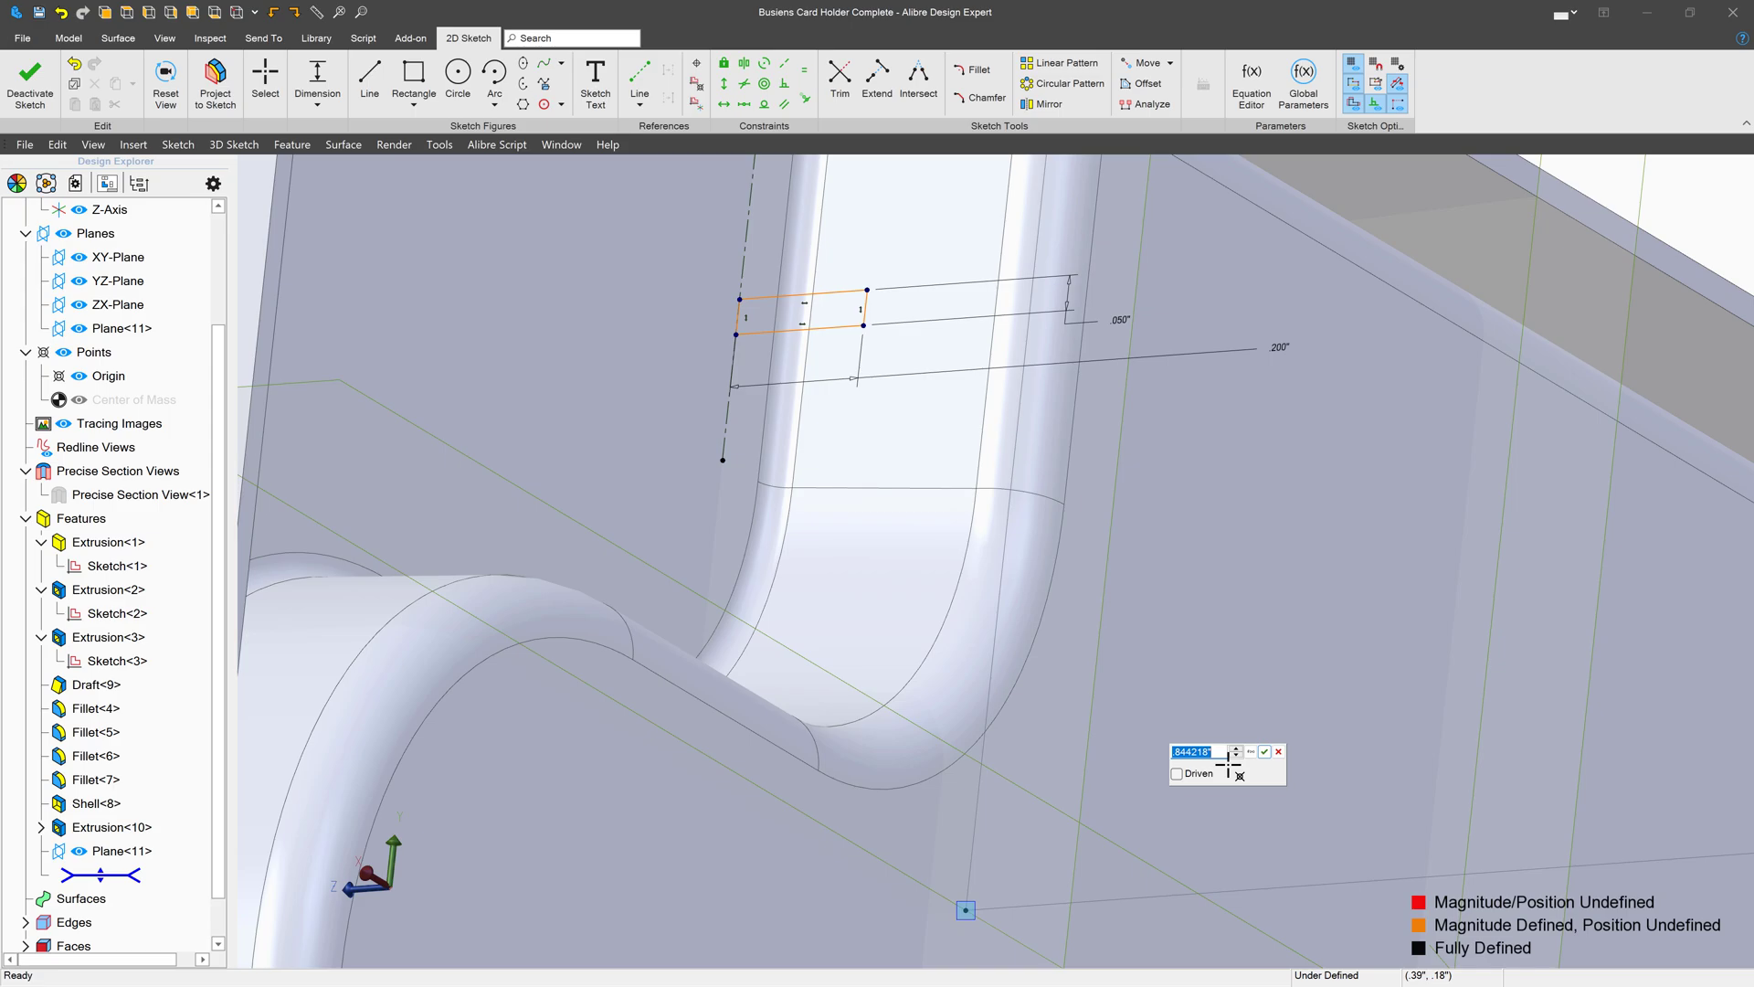
type(".75")
key("Return")
scroll(1288, 744, "down", 2)
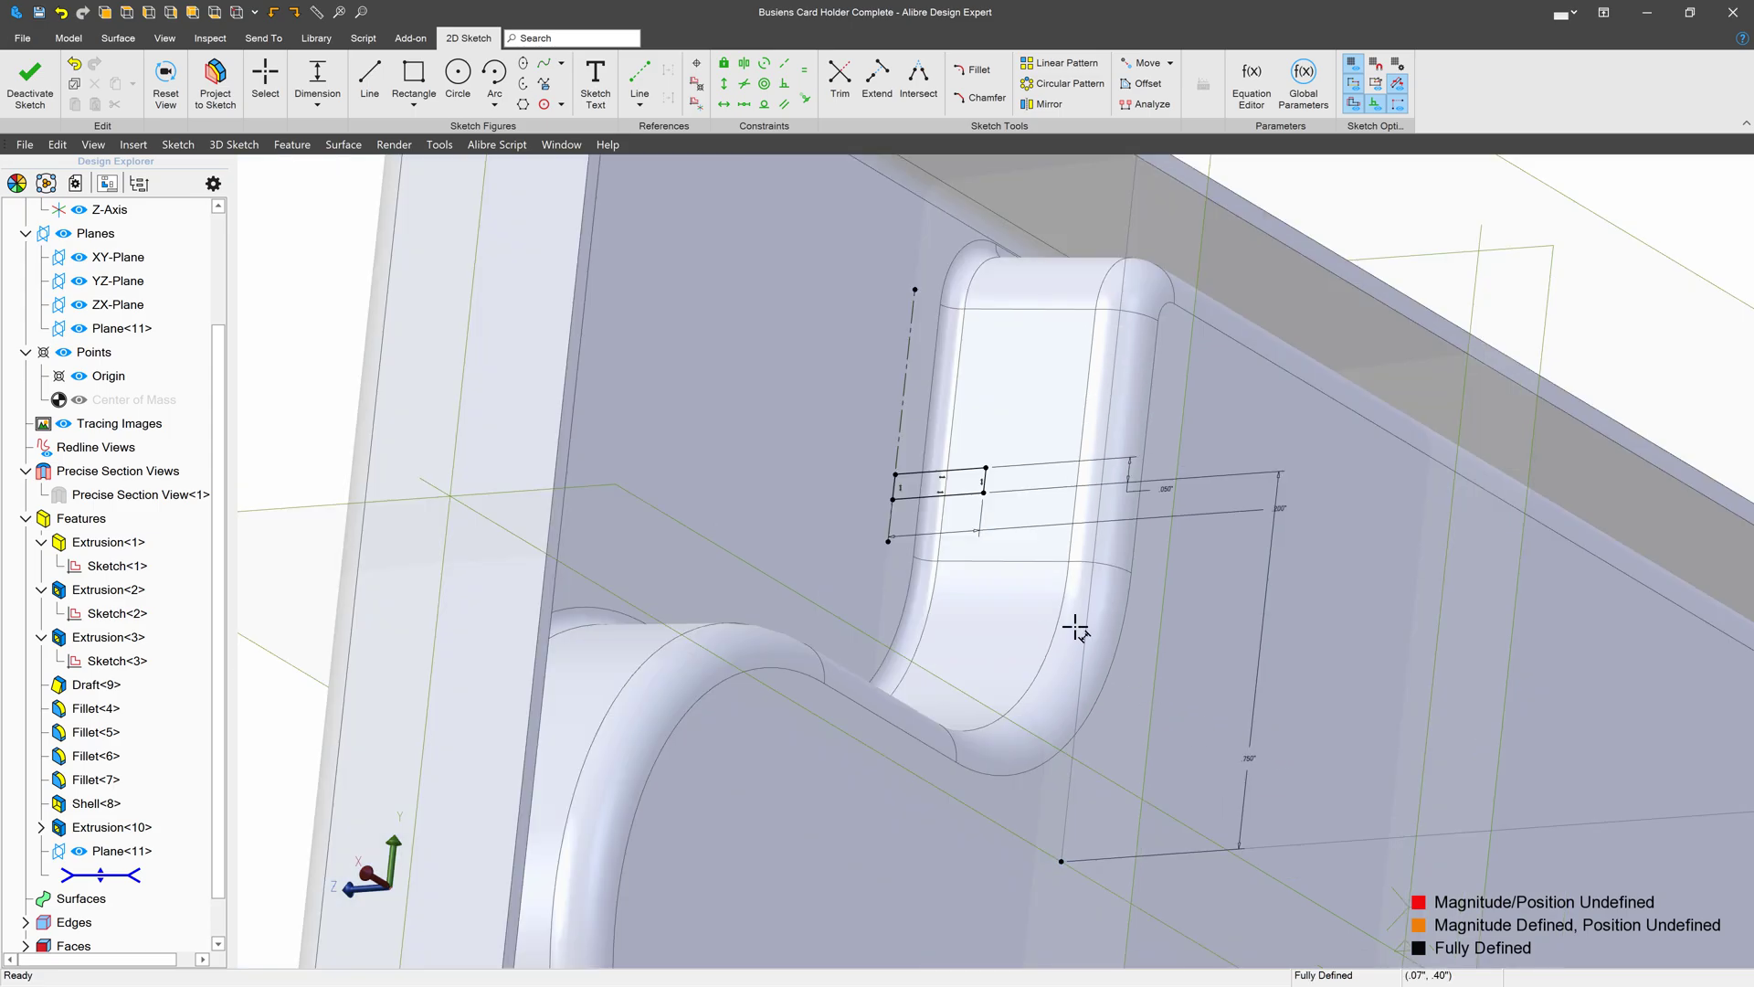
scroll(951, 575, "up", 3)
left_click(30, 84)
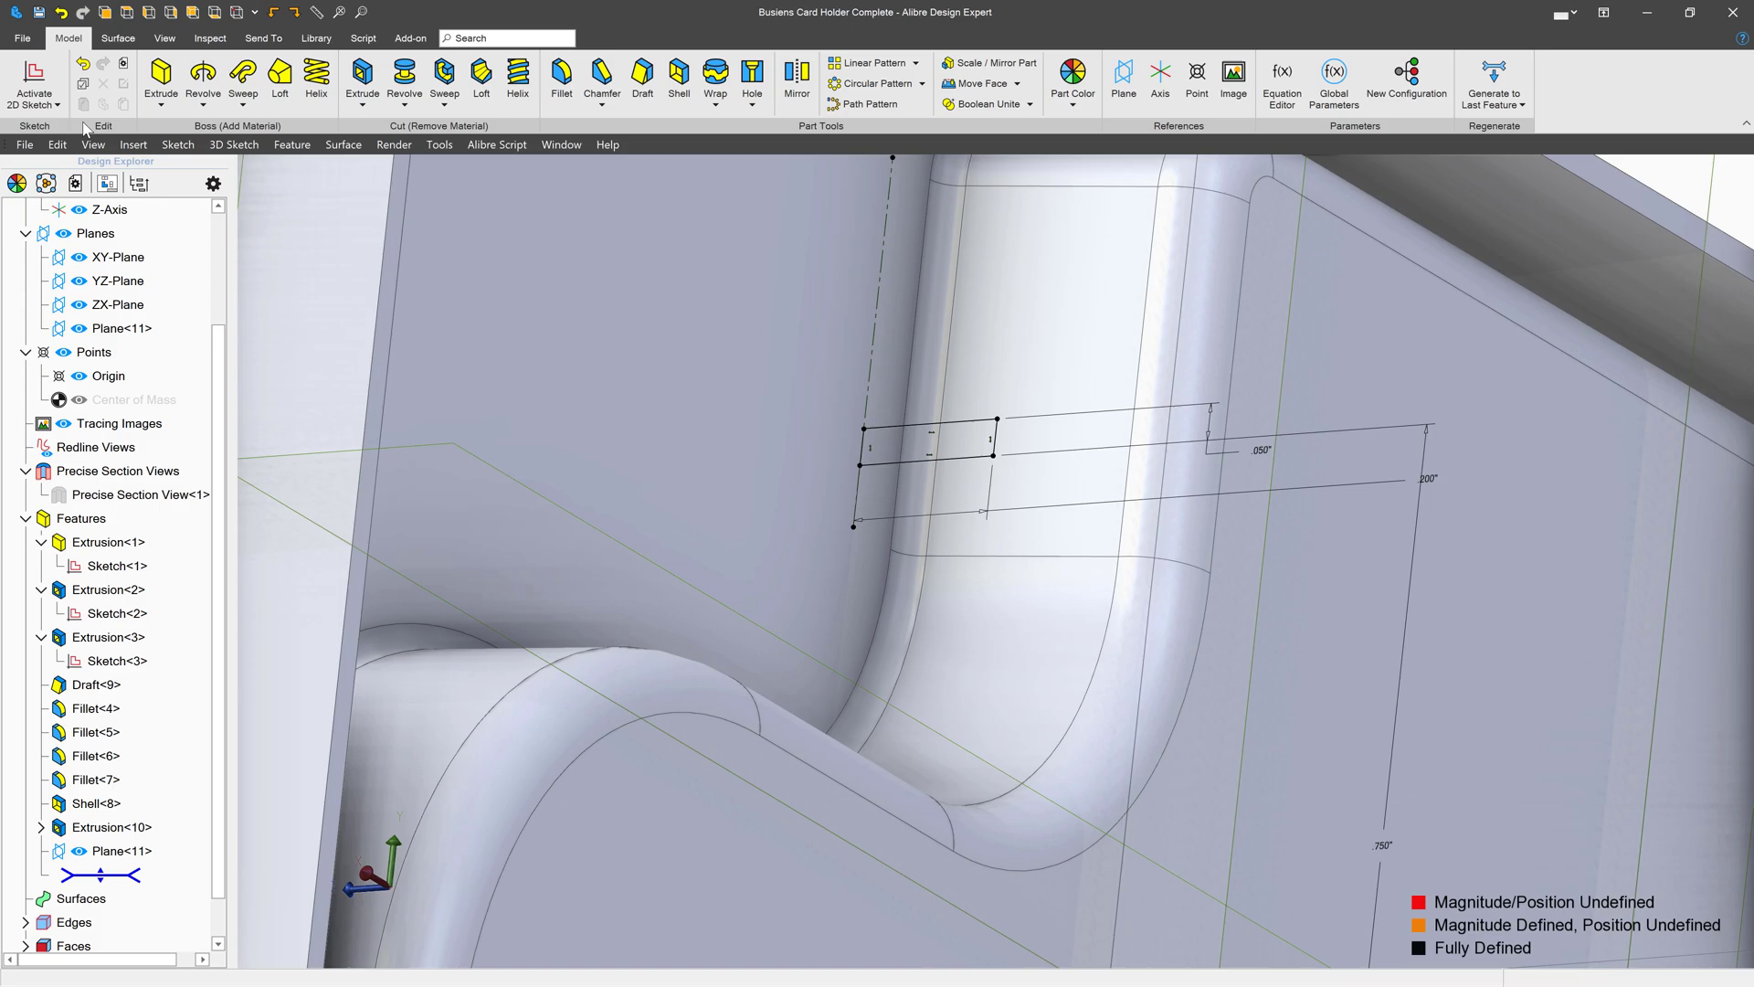
Start a boss extrusion of the rectangle sketch beside the recess wall, with a depth of 1.607 in.
mouse_move(804, 393)
middle_mouse_down()
mouse_move(713, 358)
mouse_move(731, 345)
mouse_move(1206, 649)
mouse_move(1161, 382)
middle_mouse_up()
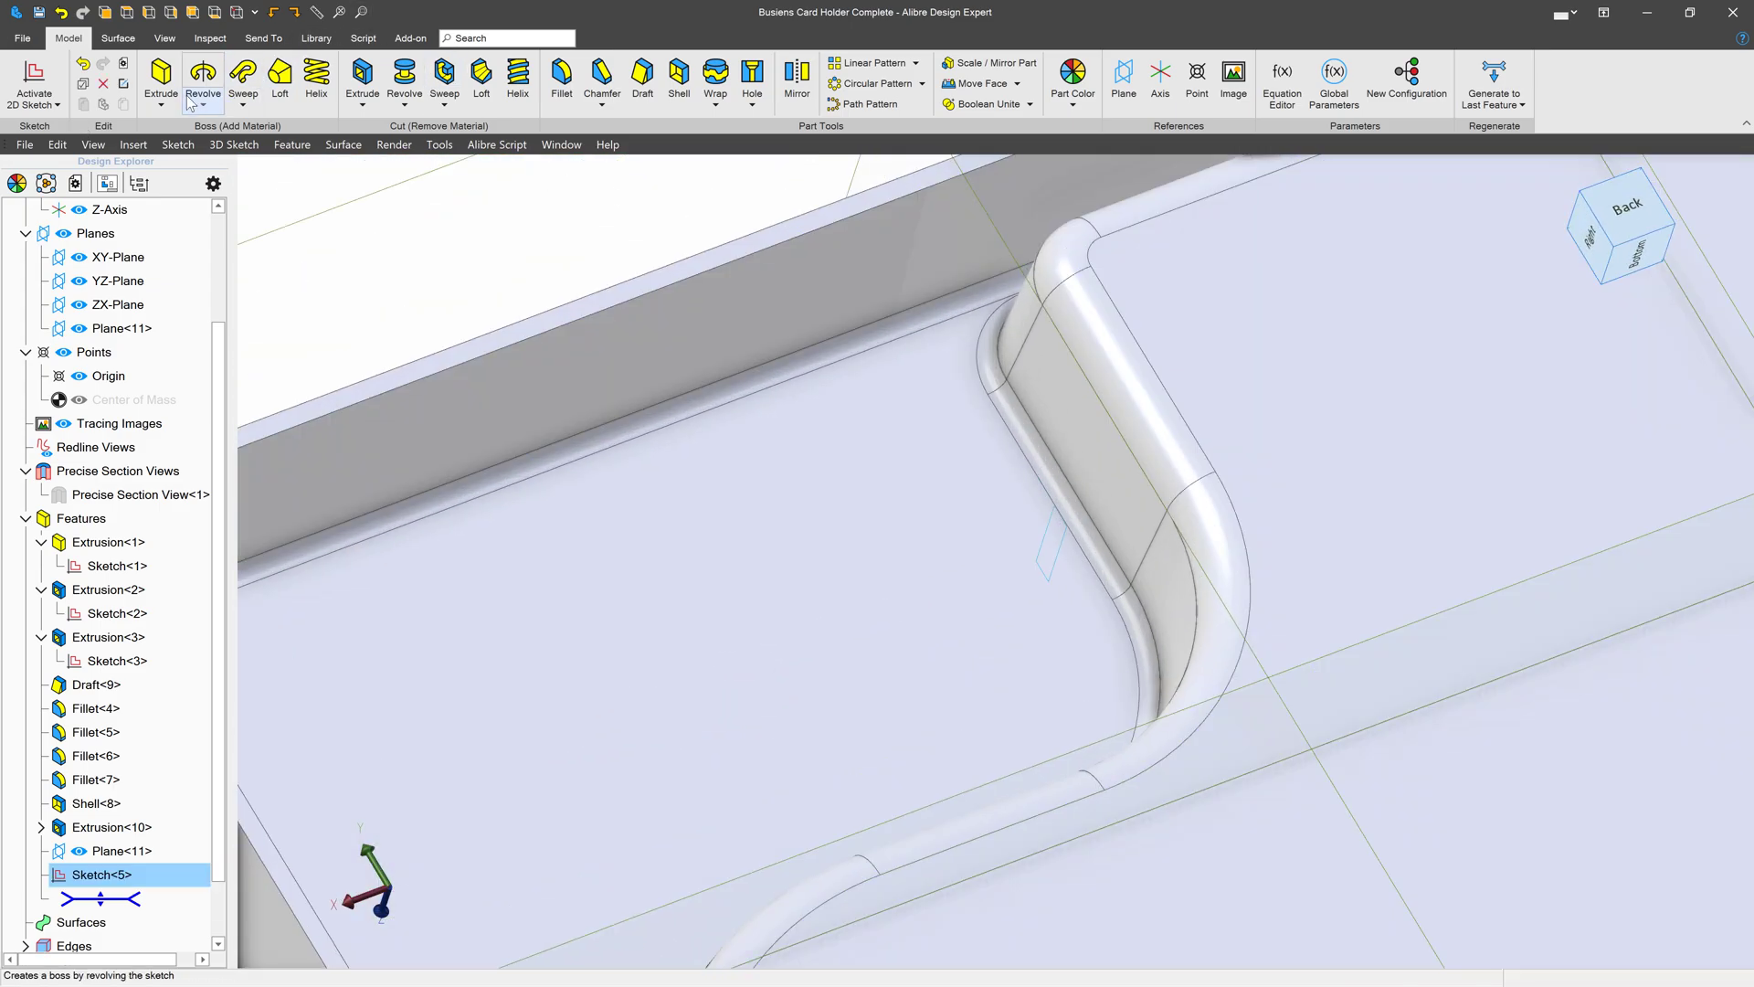
left_click(161, 77)
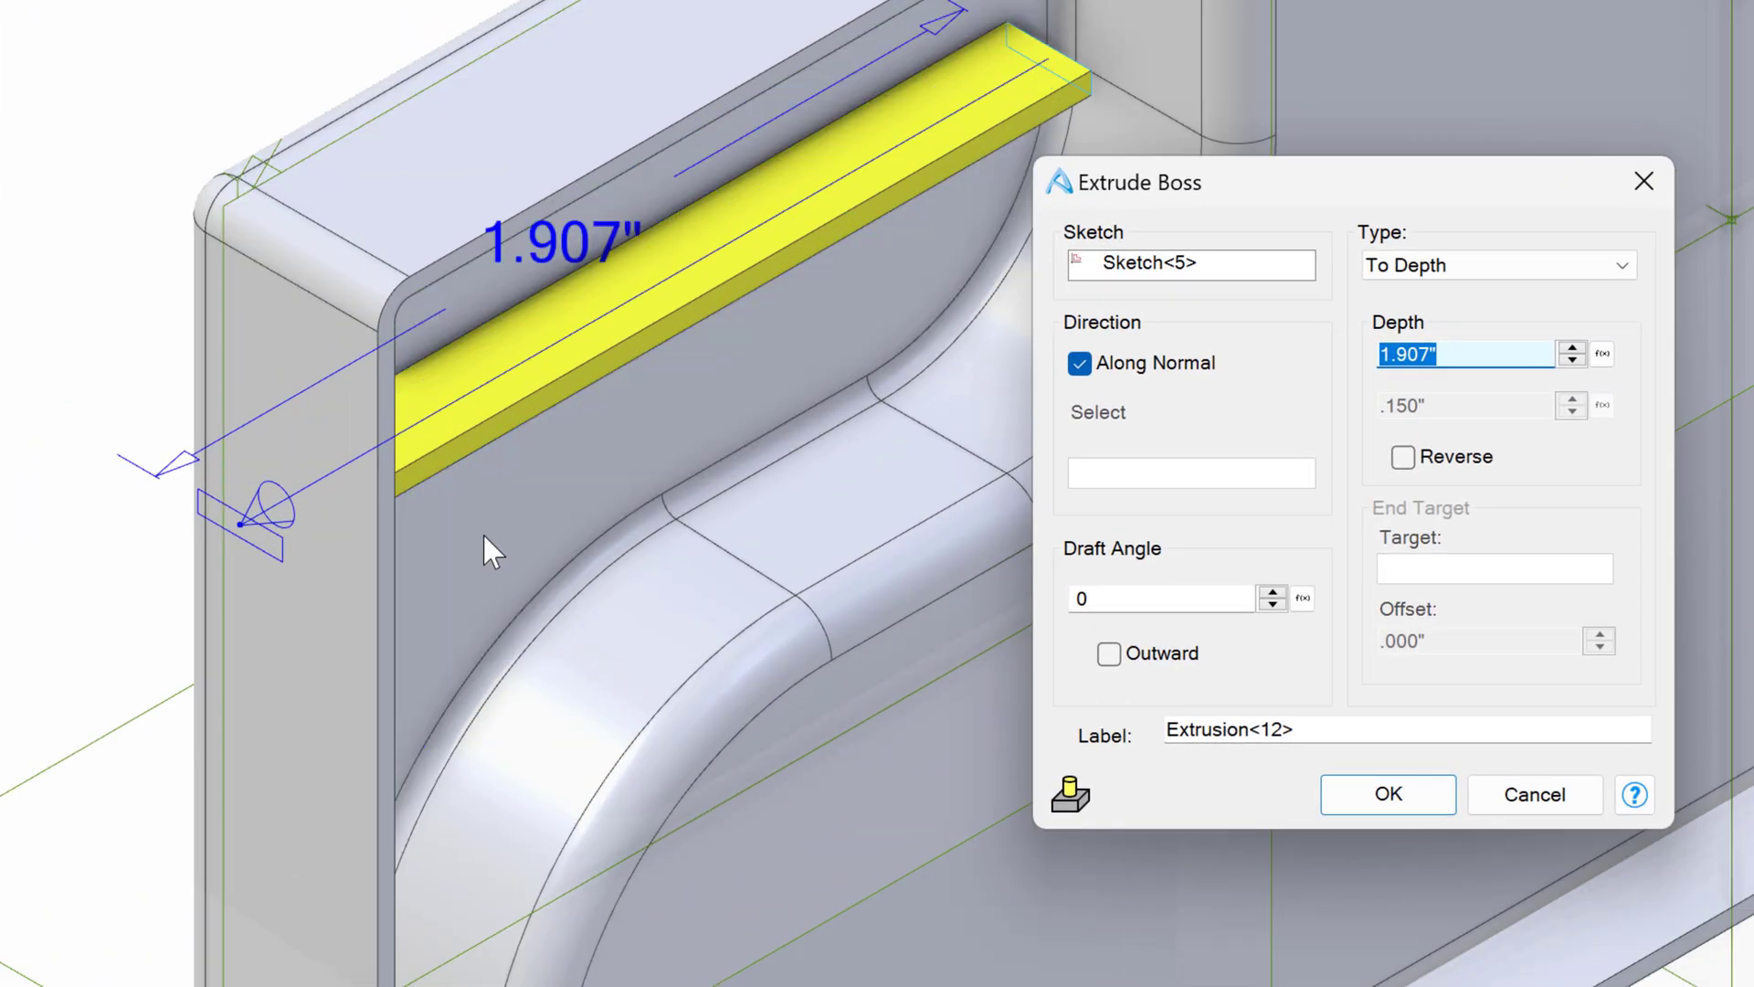
type("1.607")
middle_click_drag(651, 557, 626, 554)
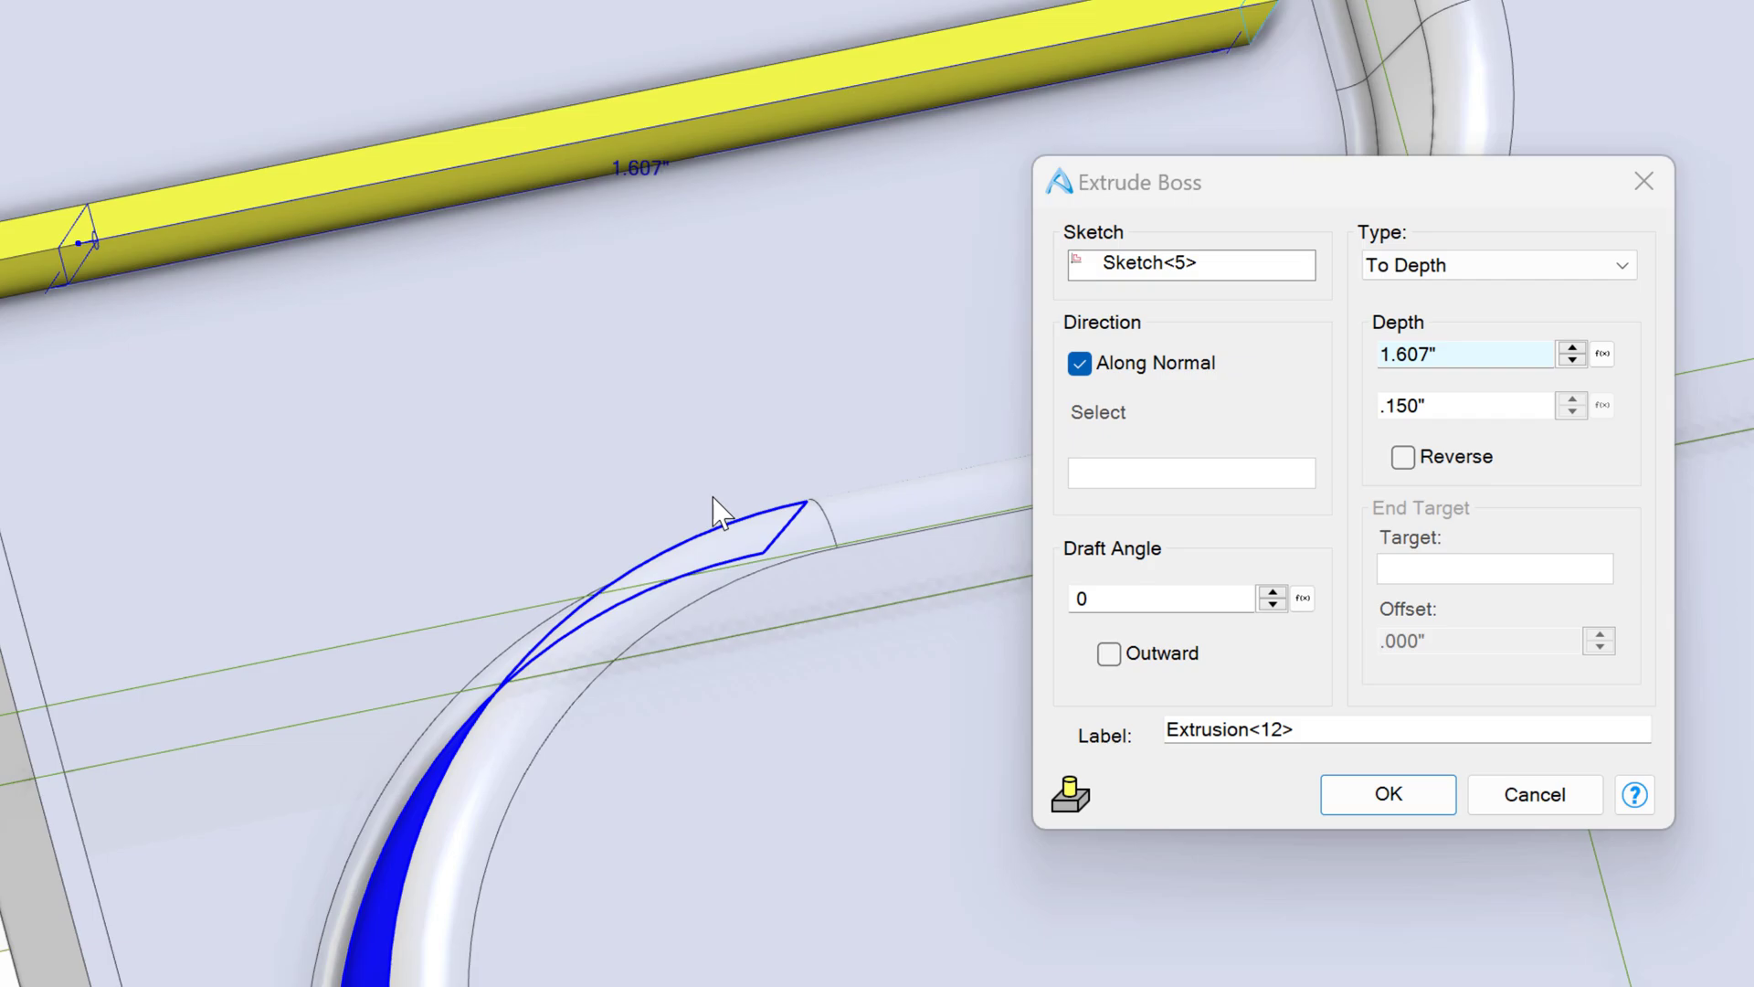
Try the Mid Plane type for the boss extrusion and vary its depth through 0.307 in and 7.507 in to -2.293 in.
left_click(1426, 266)
left_click(1451, 313)
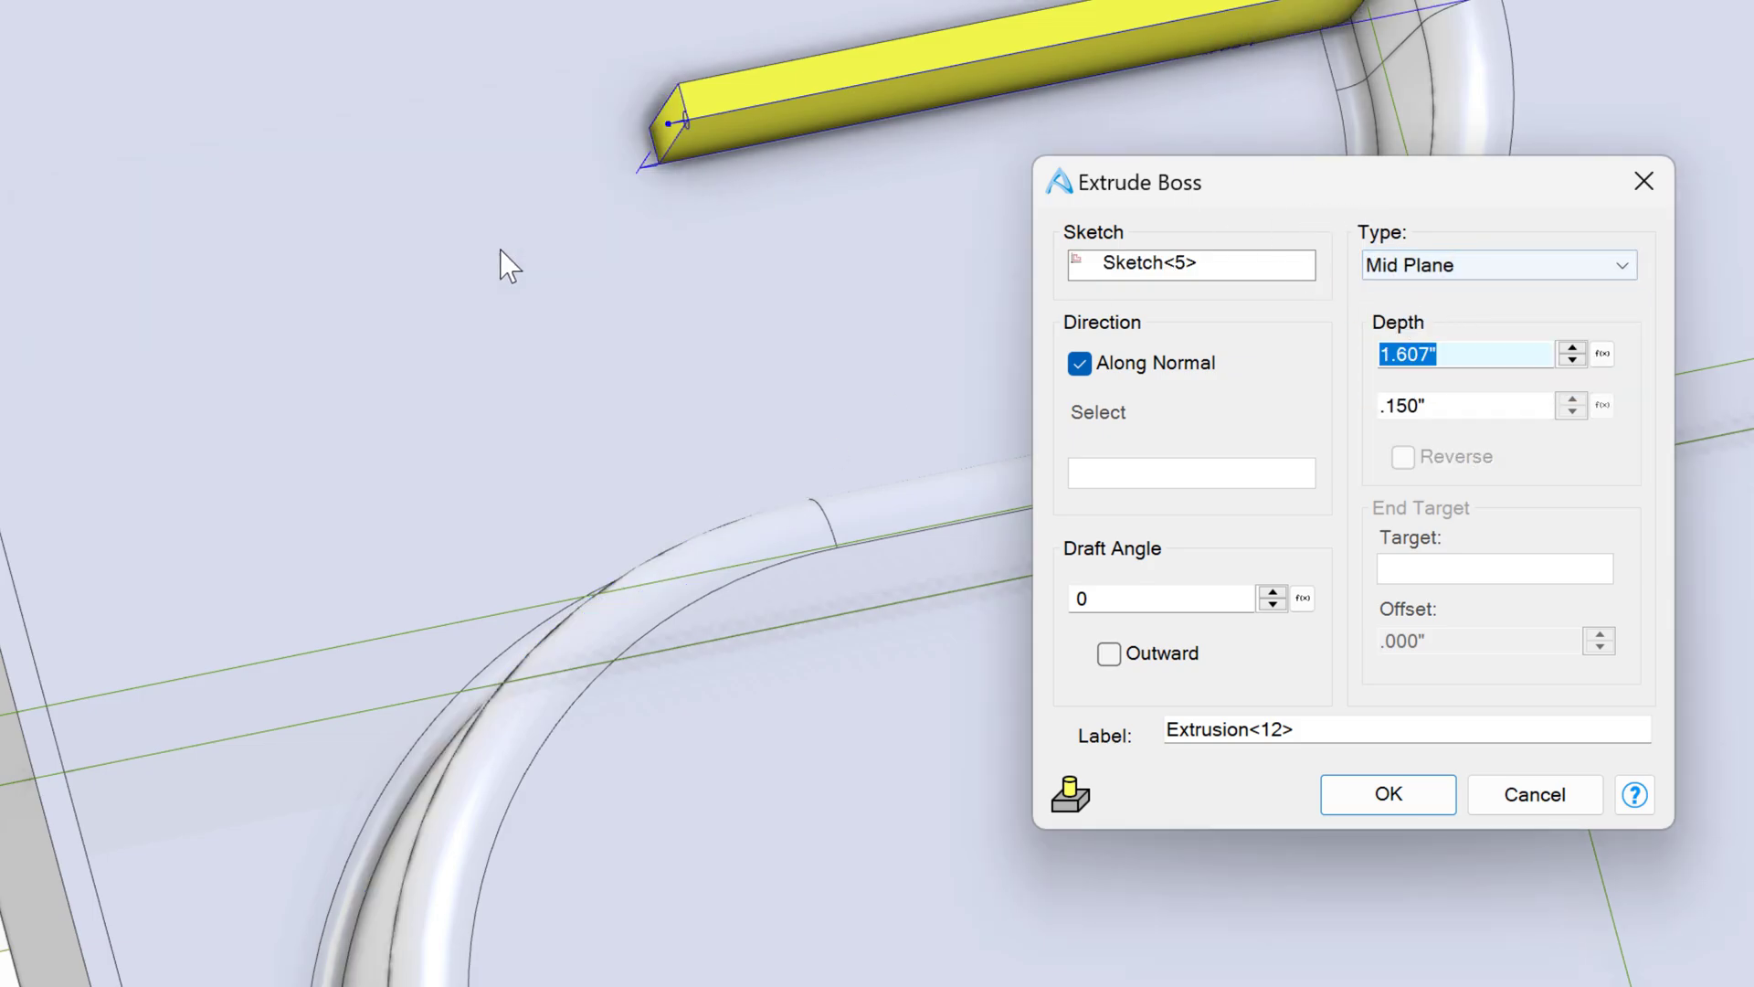
scroll(500, 384, "down", 3)
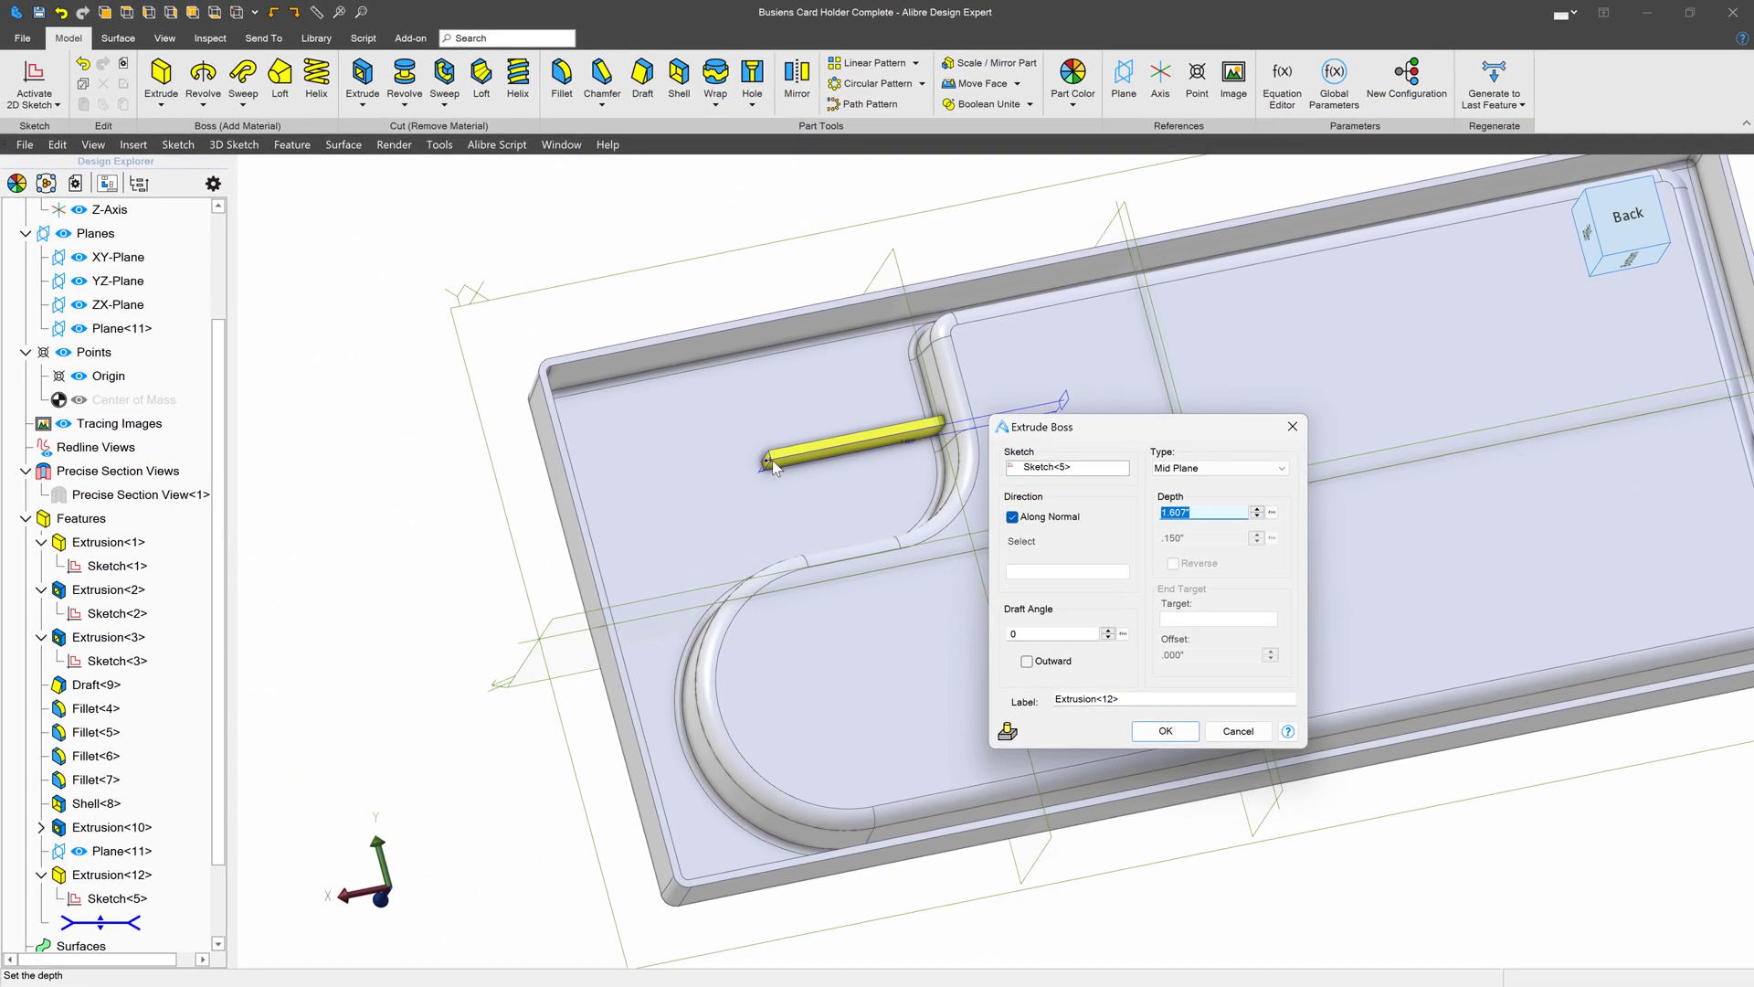
type(".307")
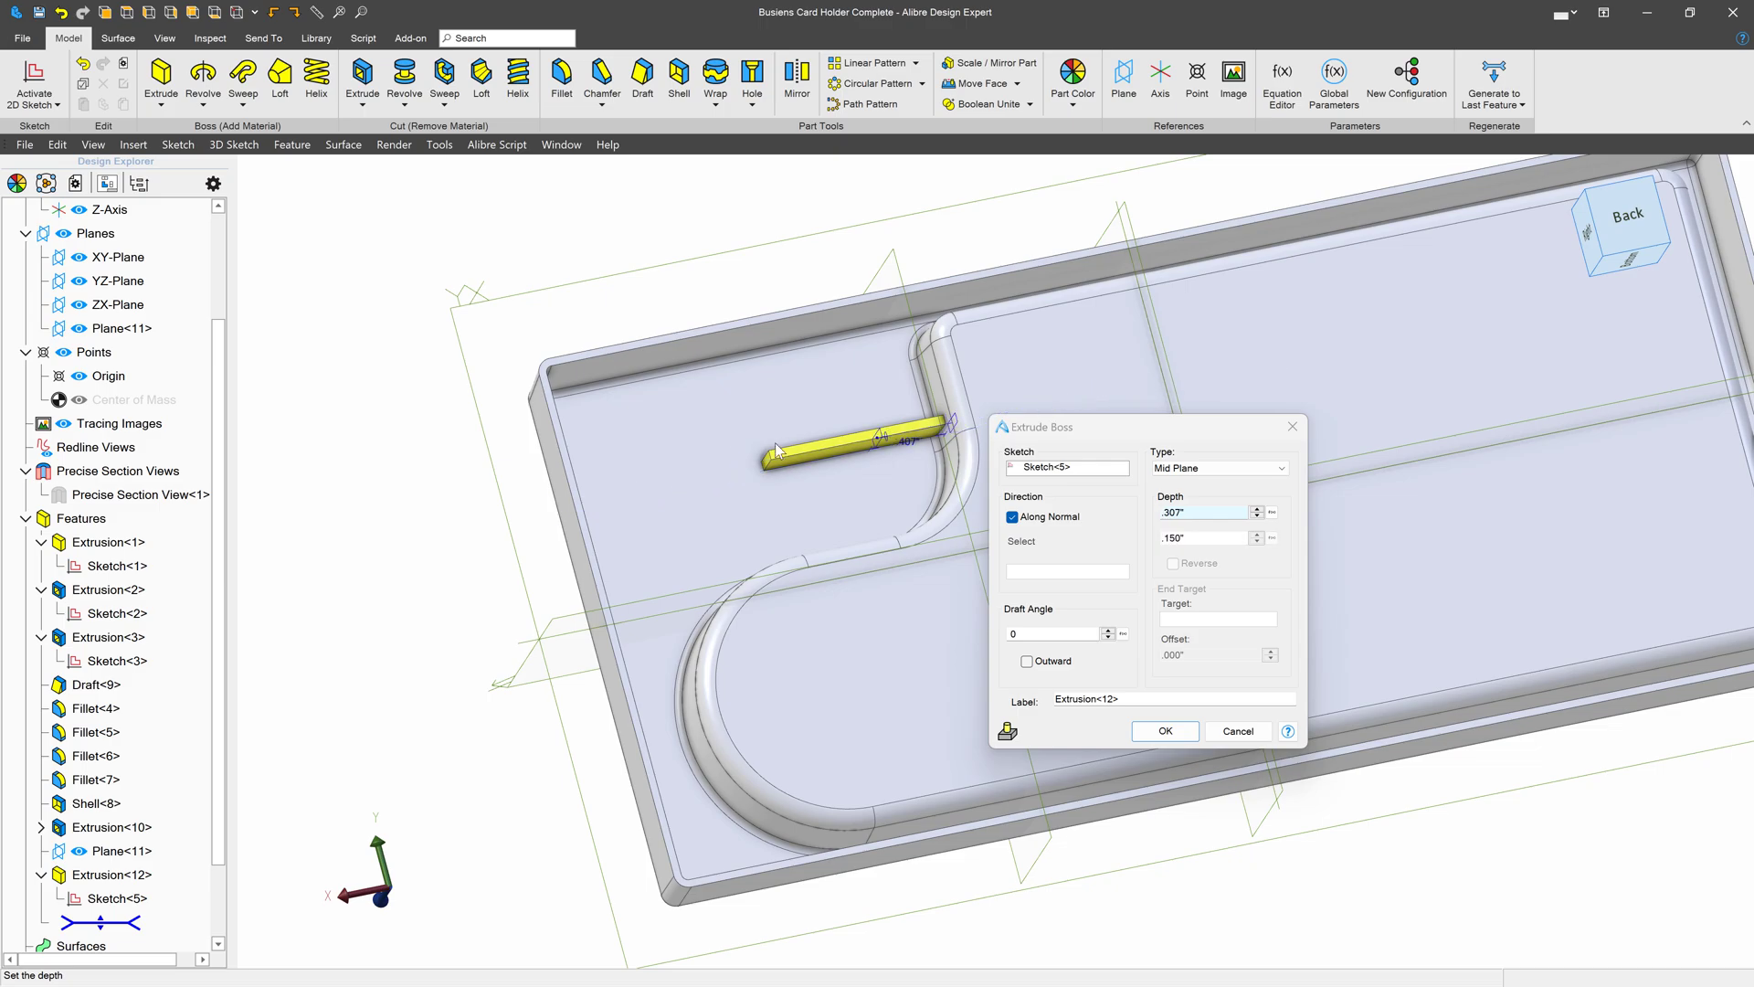
left_click_drag(777, 451, 282, 481)
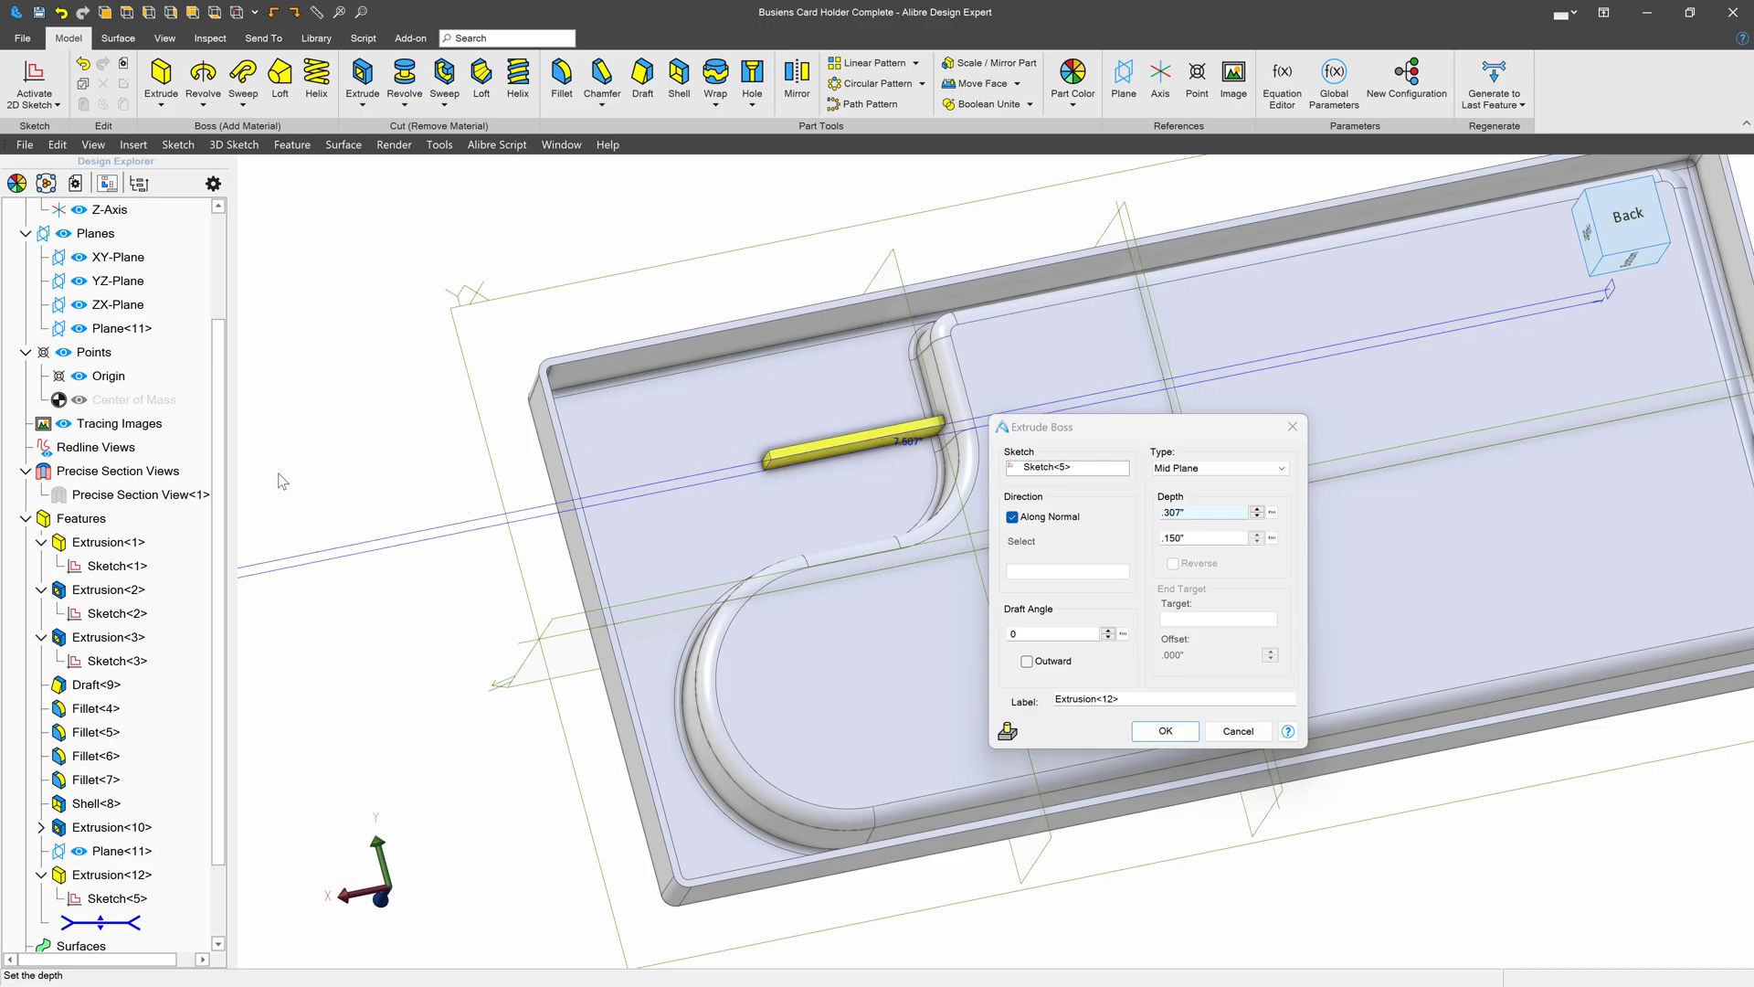
scroll(773, 600, "down", 3)
scroll(357, 615, "down", 3)
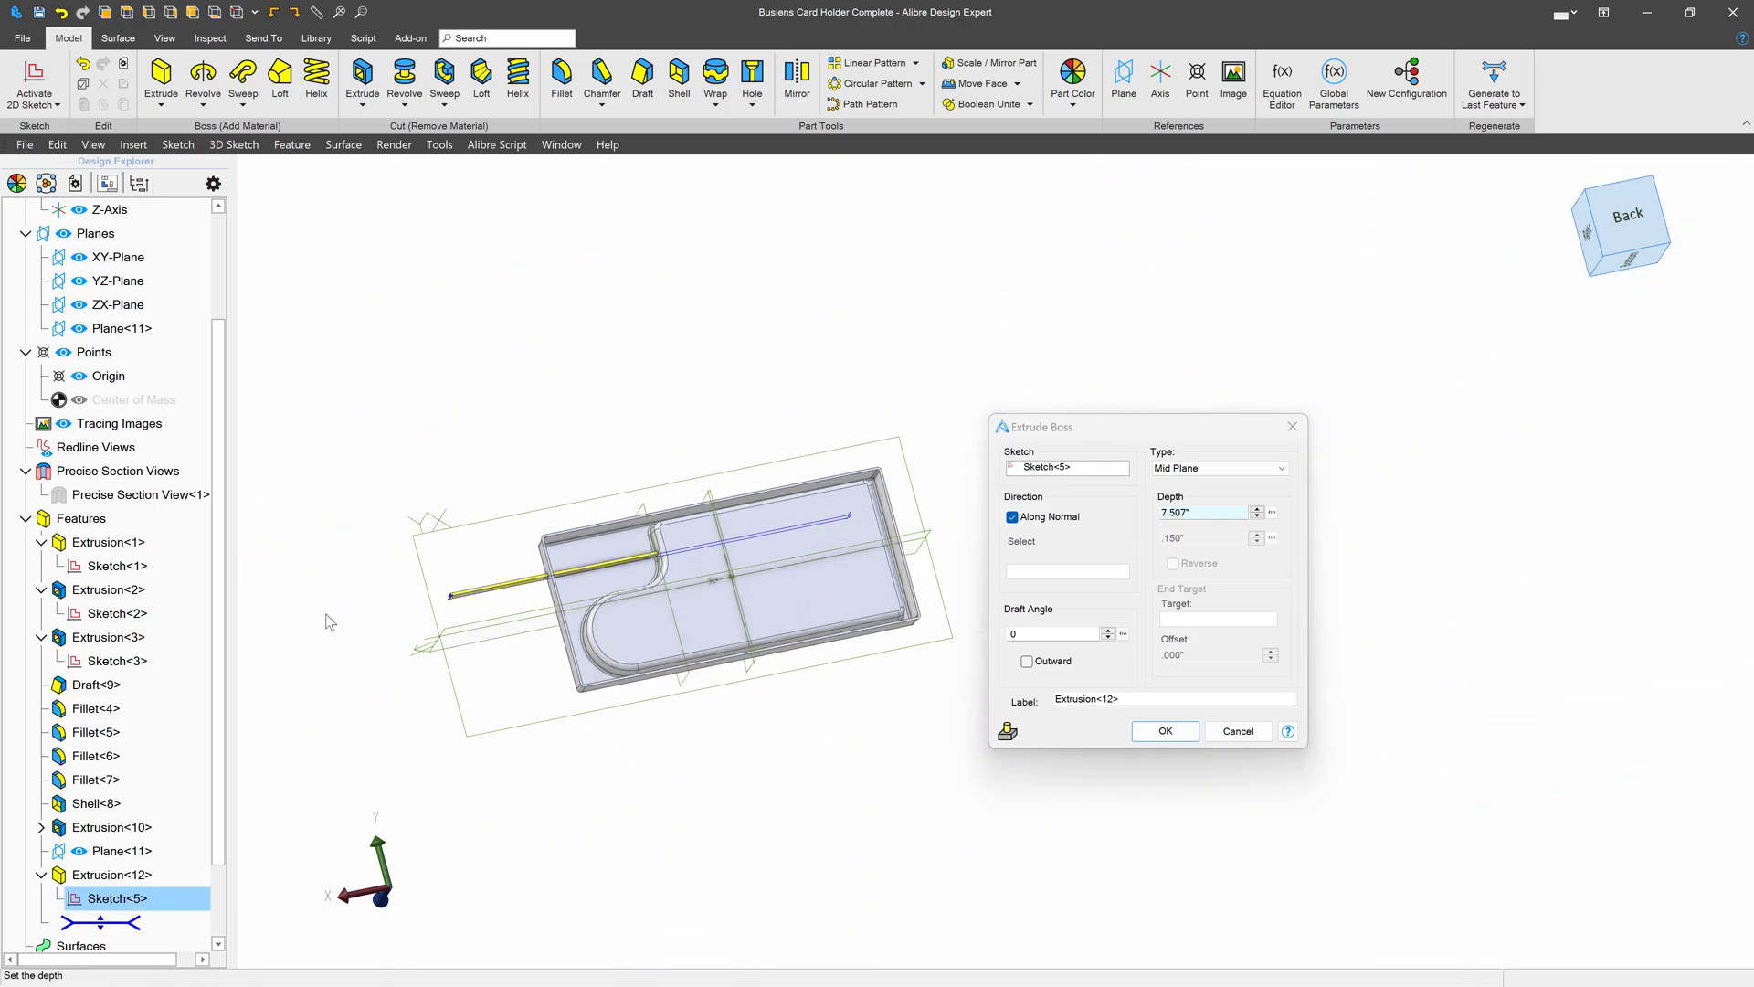
scroll(850, 584, "up", 3)
middle_click_drag(638, 606, 466, 552)
scroll(456, 552, "up", 5)
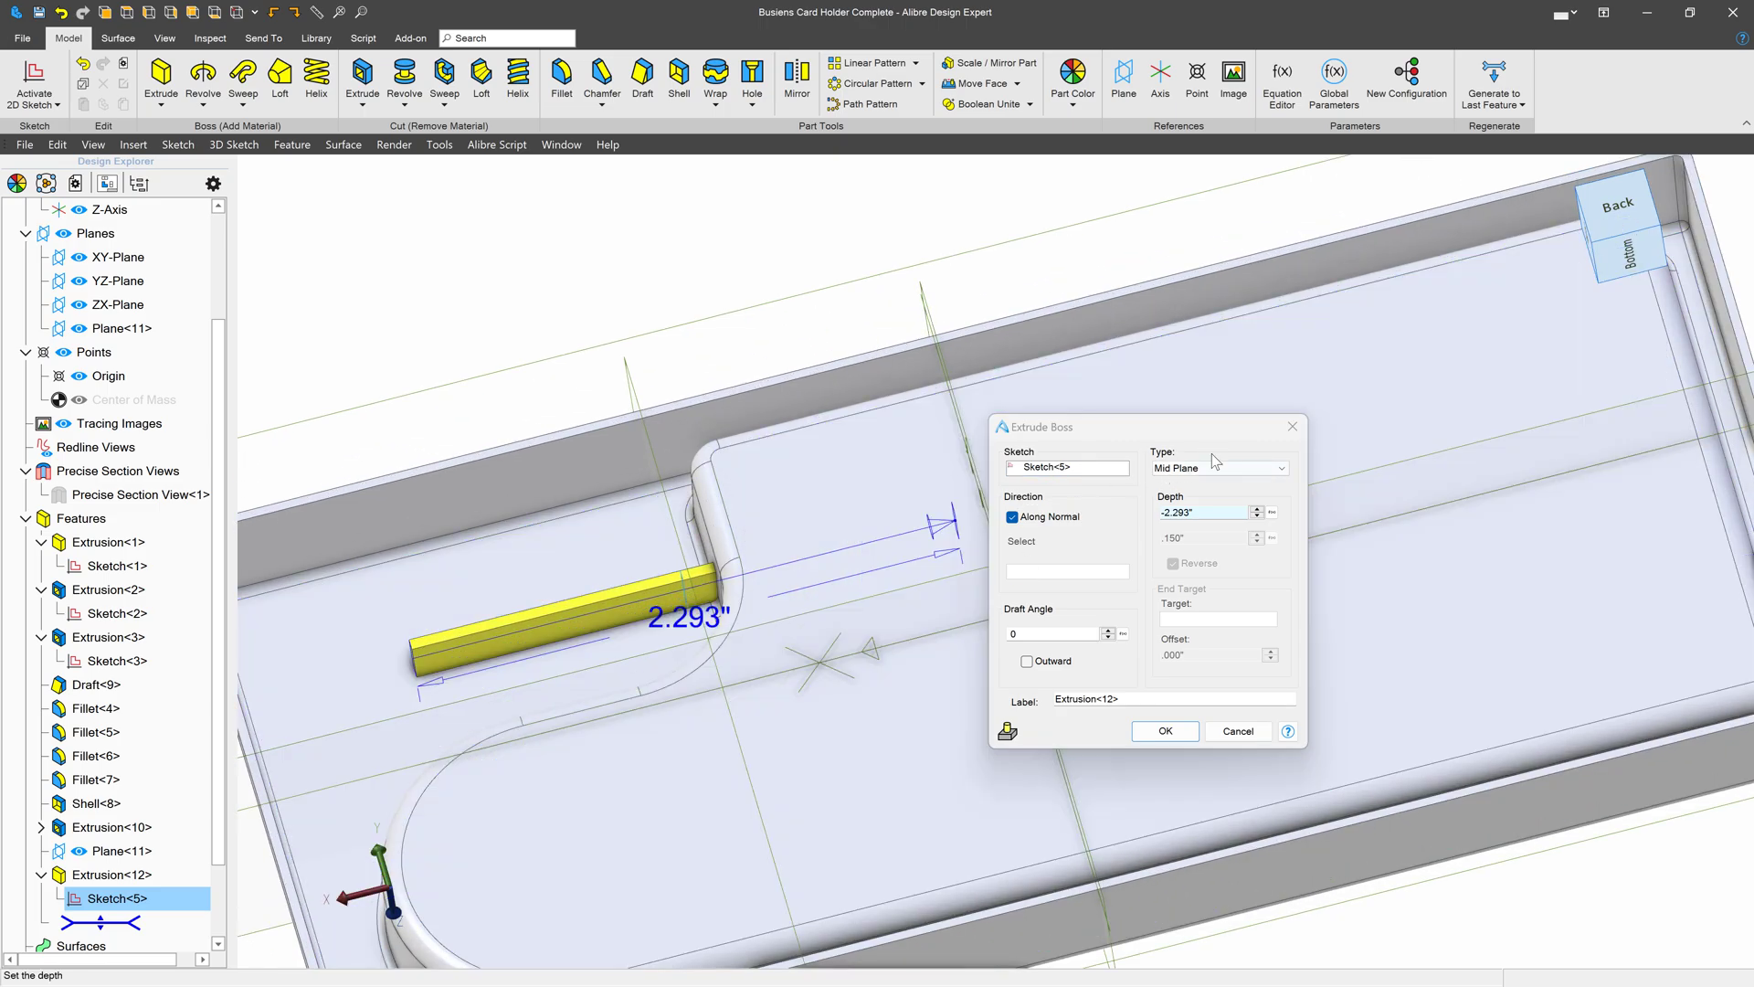
Extrude the rectangle sketch with the To Next type so the small boss runs into the recess wall.
left_click(1211, 467)
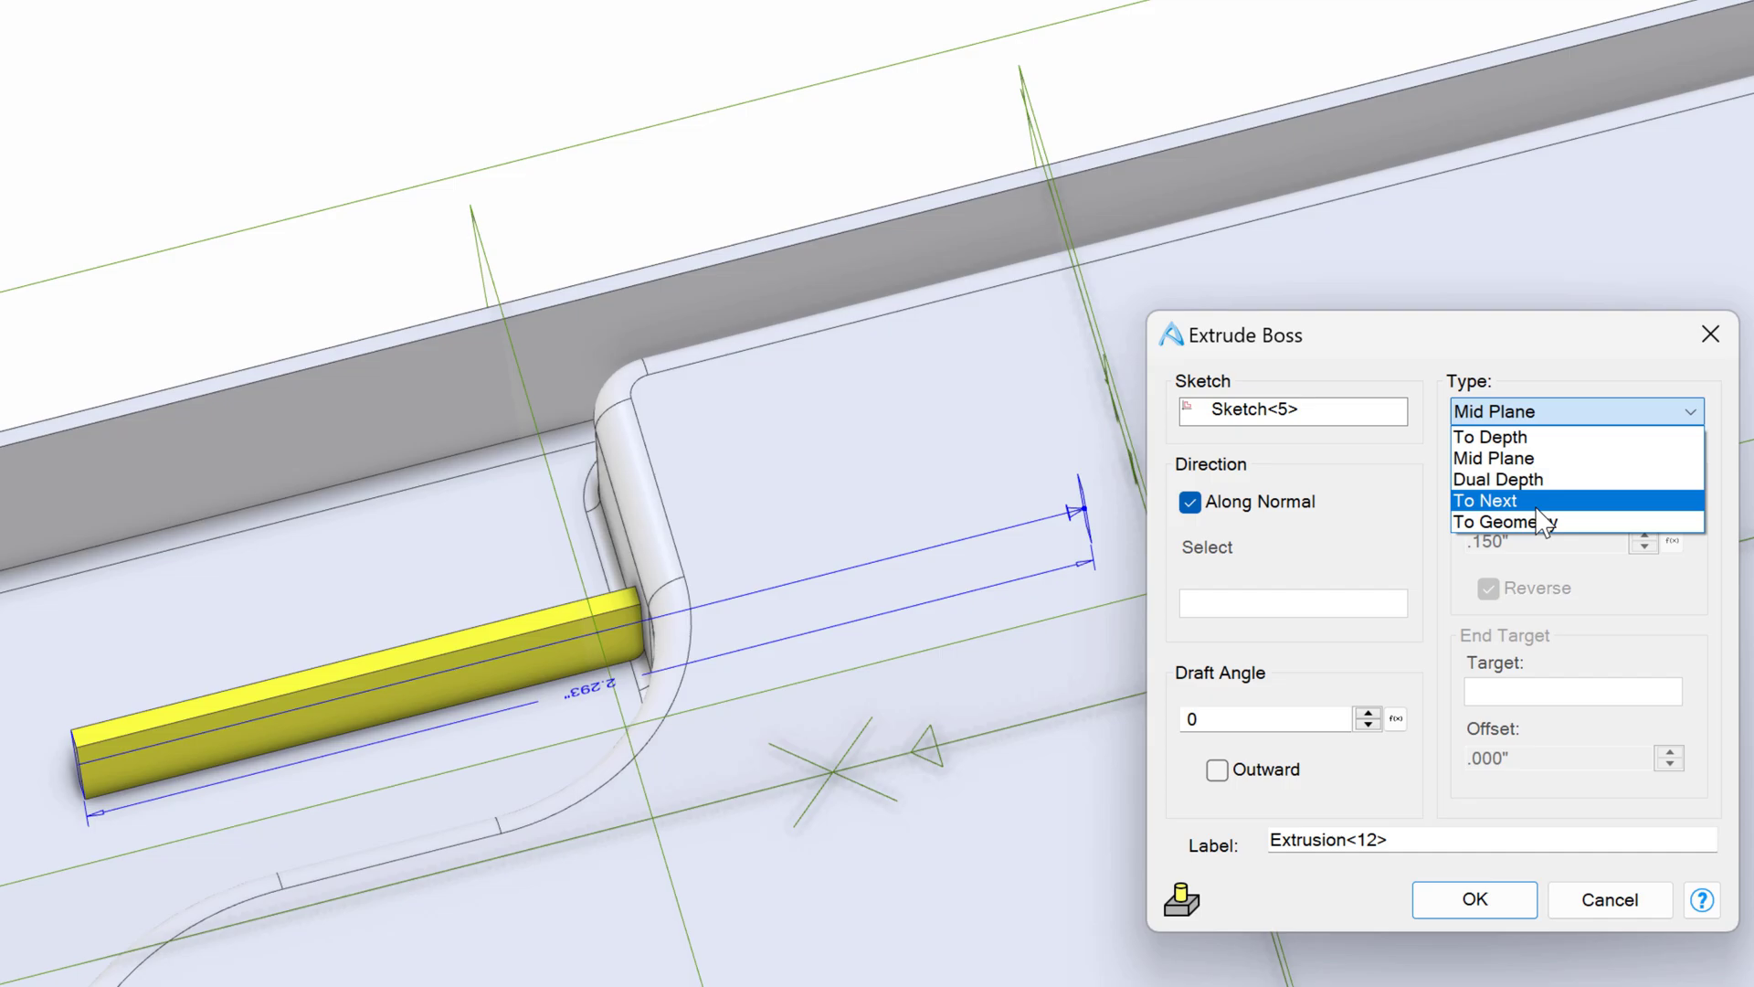
left_click(1535, 501)
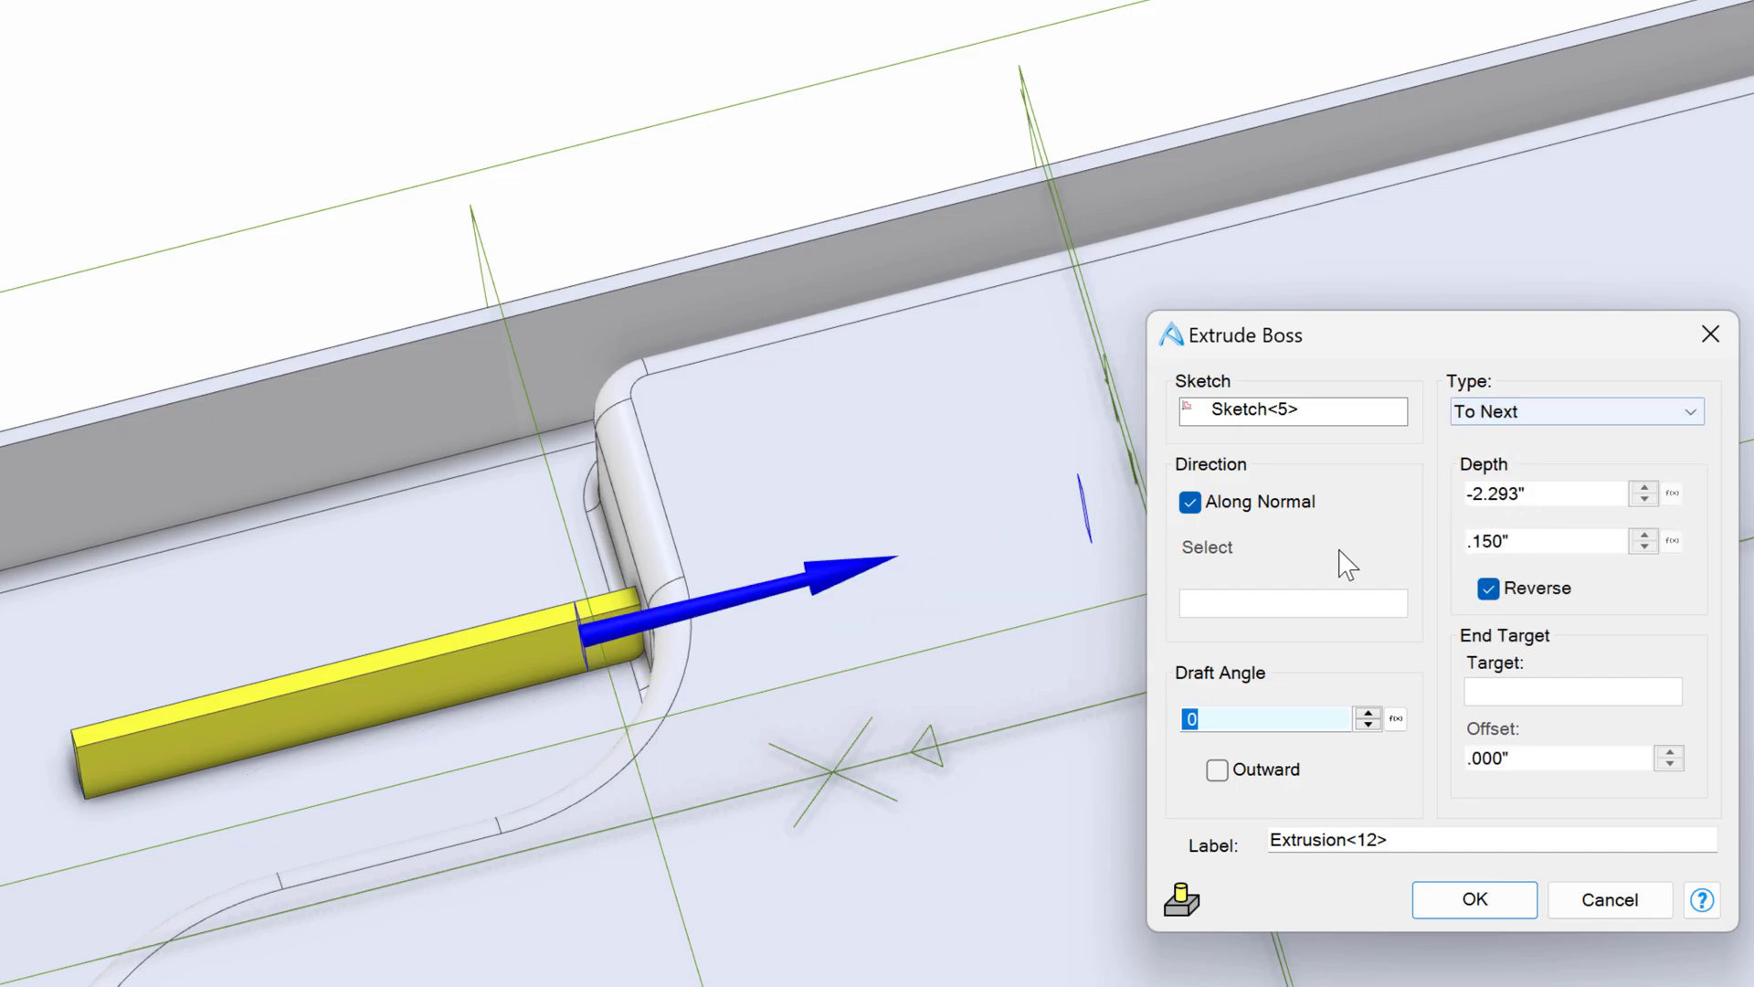
scroll(764, 579, "down", 3)
scroll(239, 722, "up", 3)
scroll(331, 699, "down", 1)
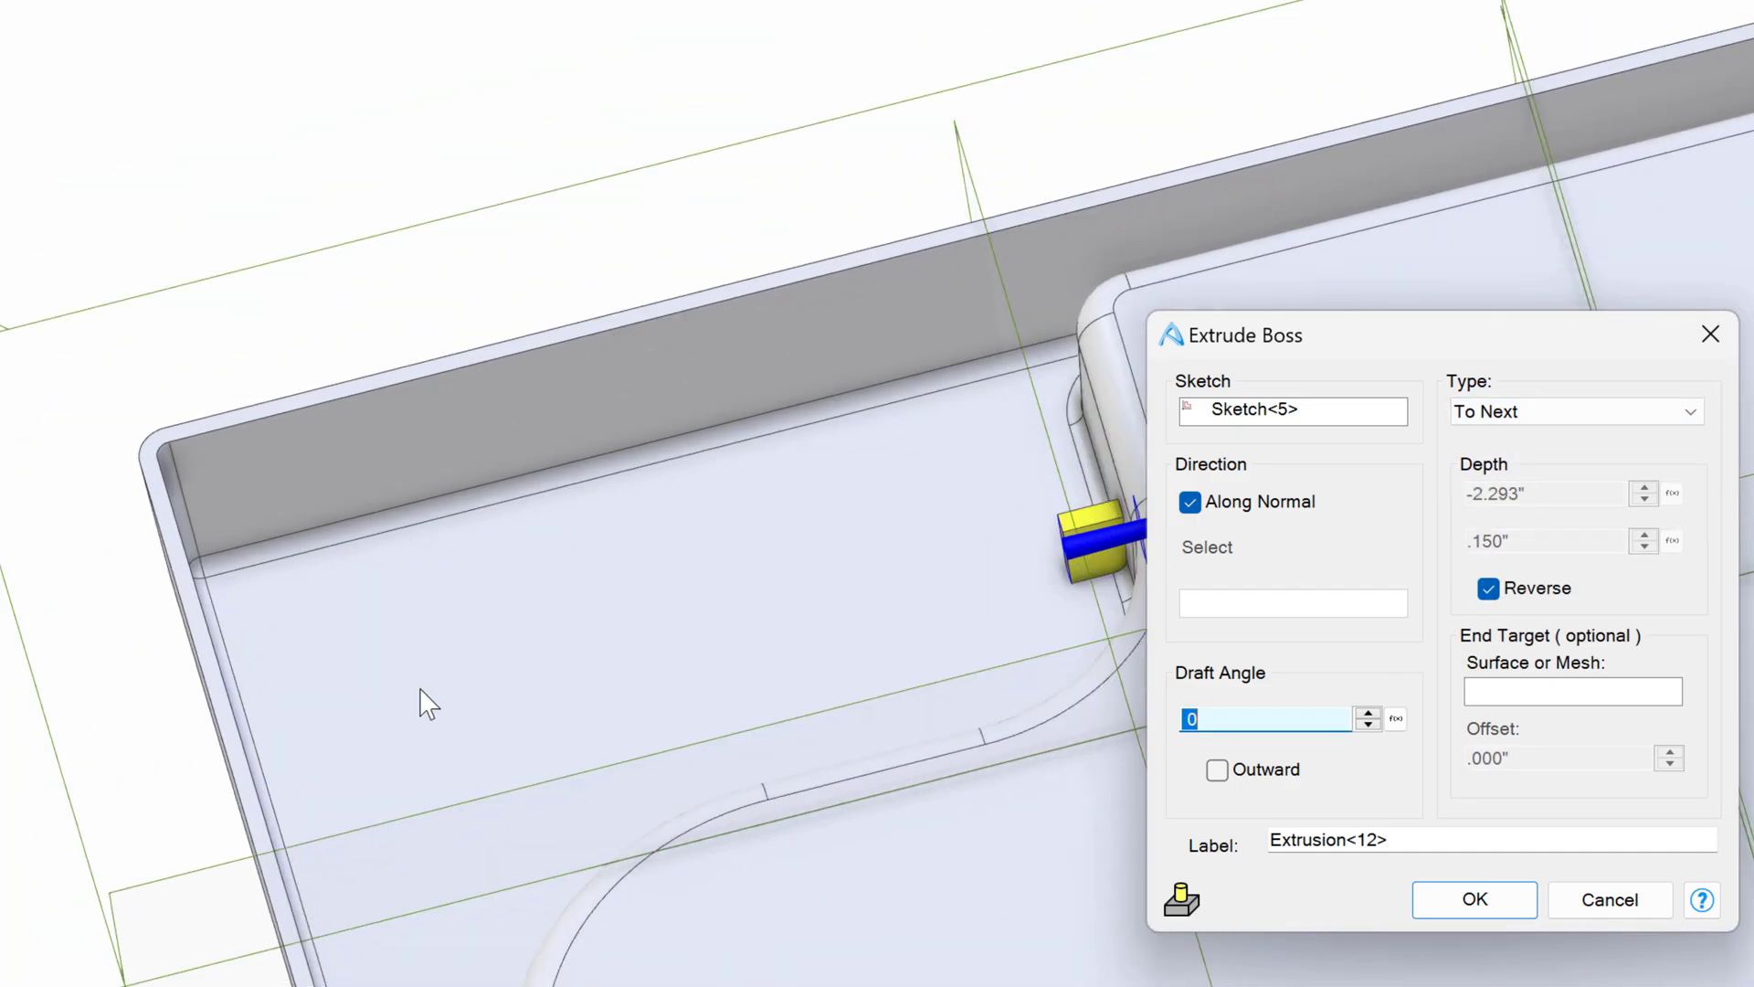
scroll(704, 641, "down", 3)
scroll(776, 600, "up", 5)
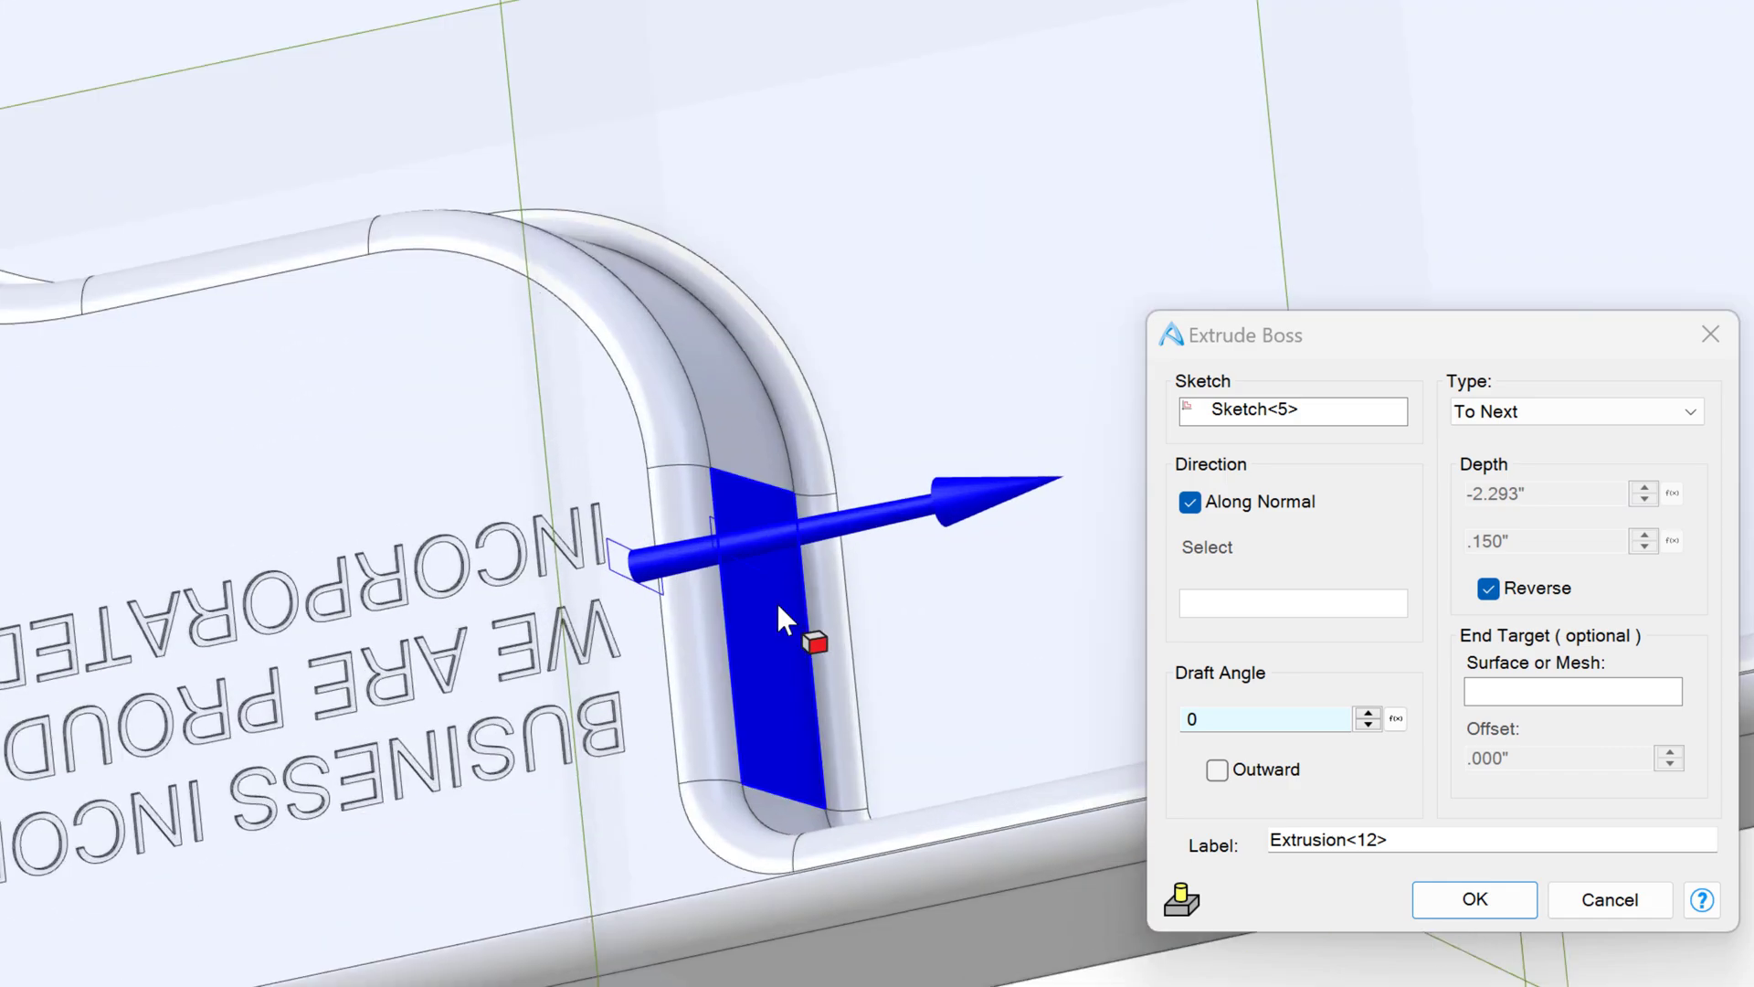
scroll(775, 600, "up", 2)
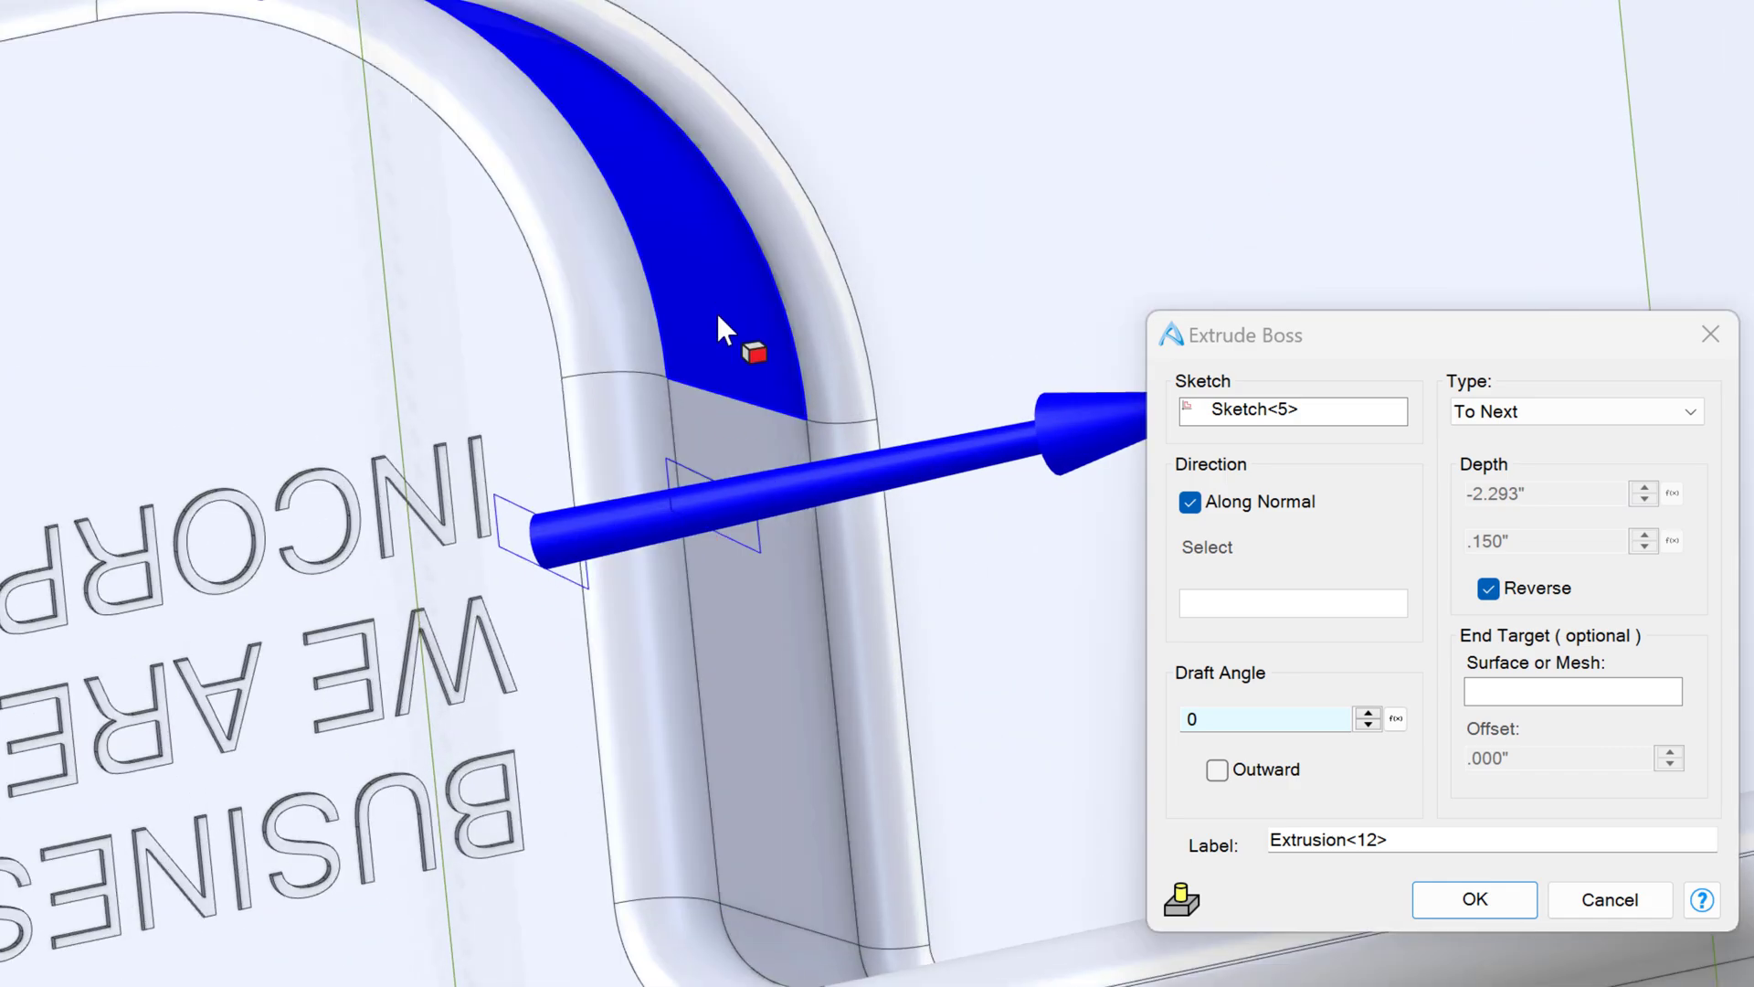
middle_click_drag(718, 315, 758, 404)
left_click(1442, 898)
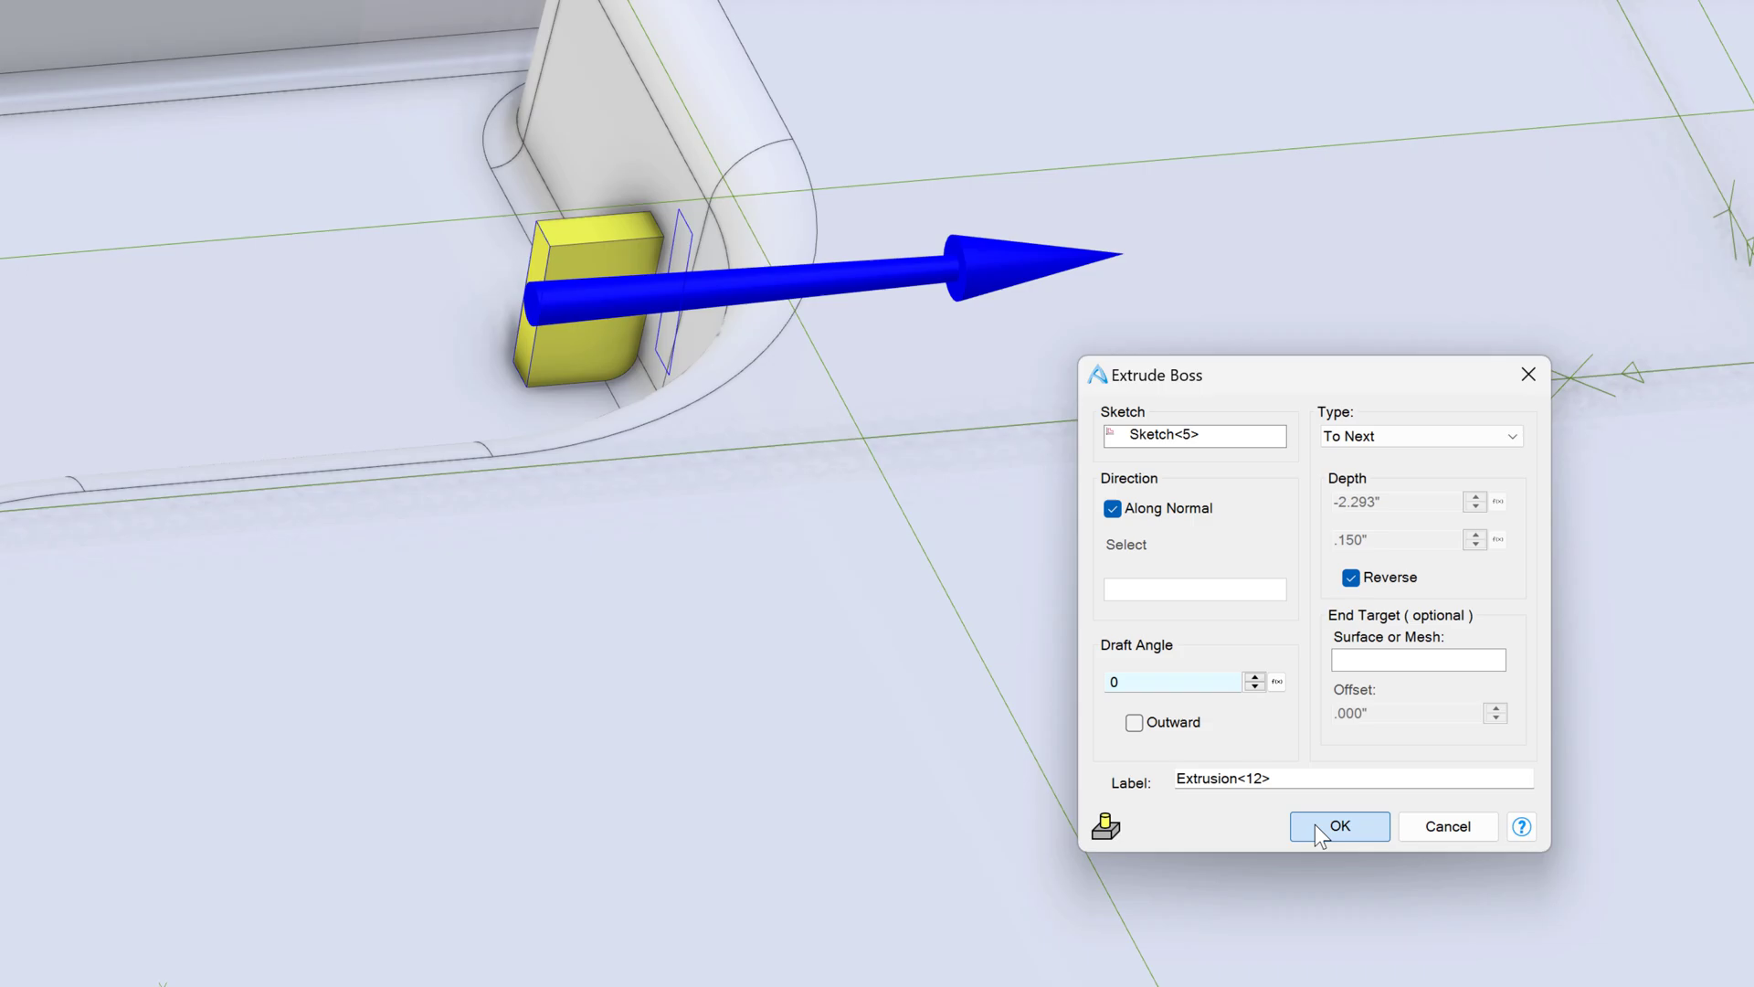
left_click(1316, 826)
scroll(1149, 608, "down", 3)
scroll(916, 543, "up", 3)
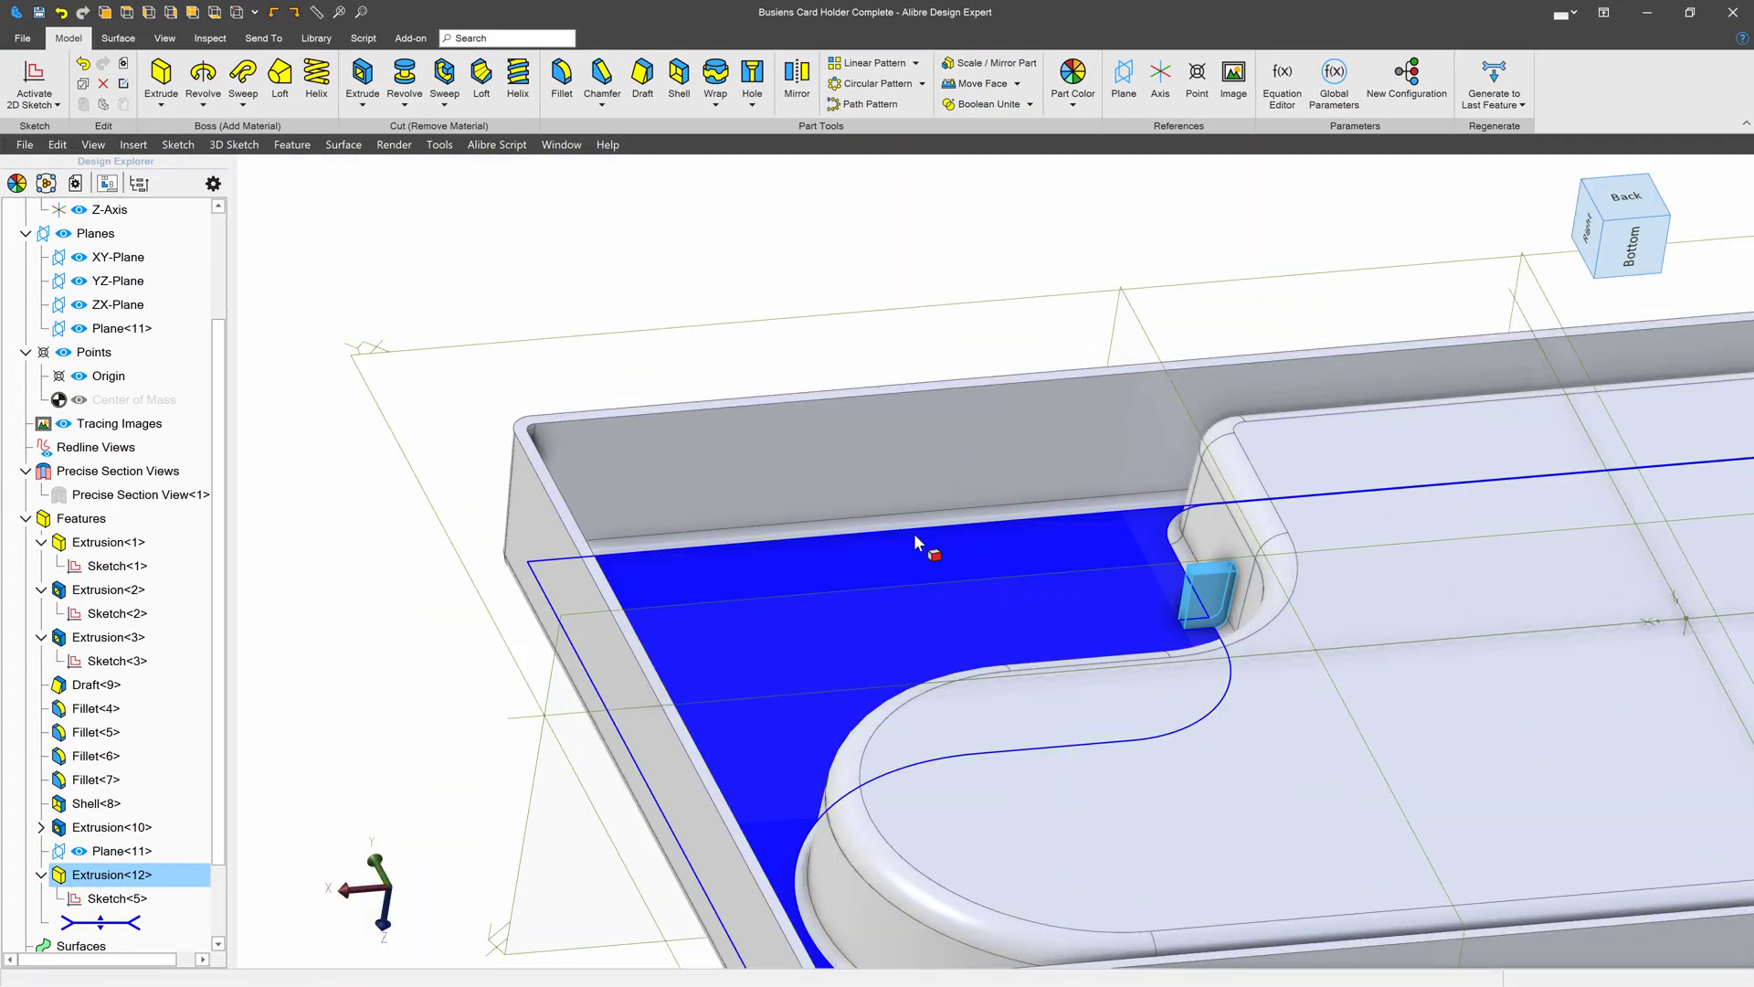
Mirror the small boss about its free end face, with Mirror Geometry enabled.
left_click(796, 80)
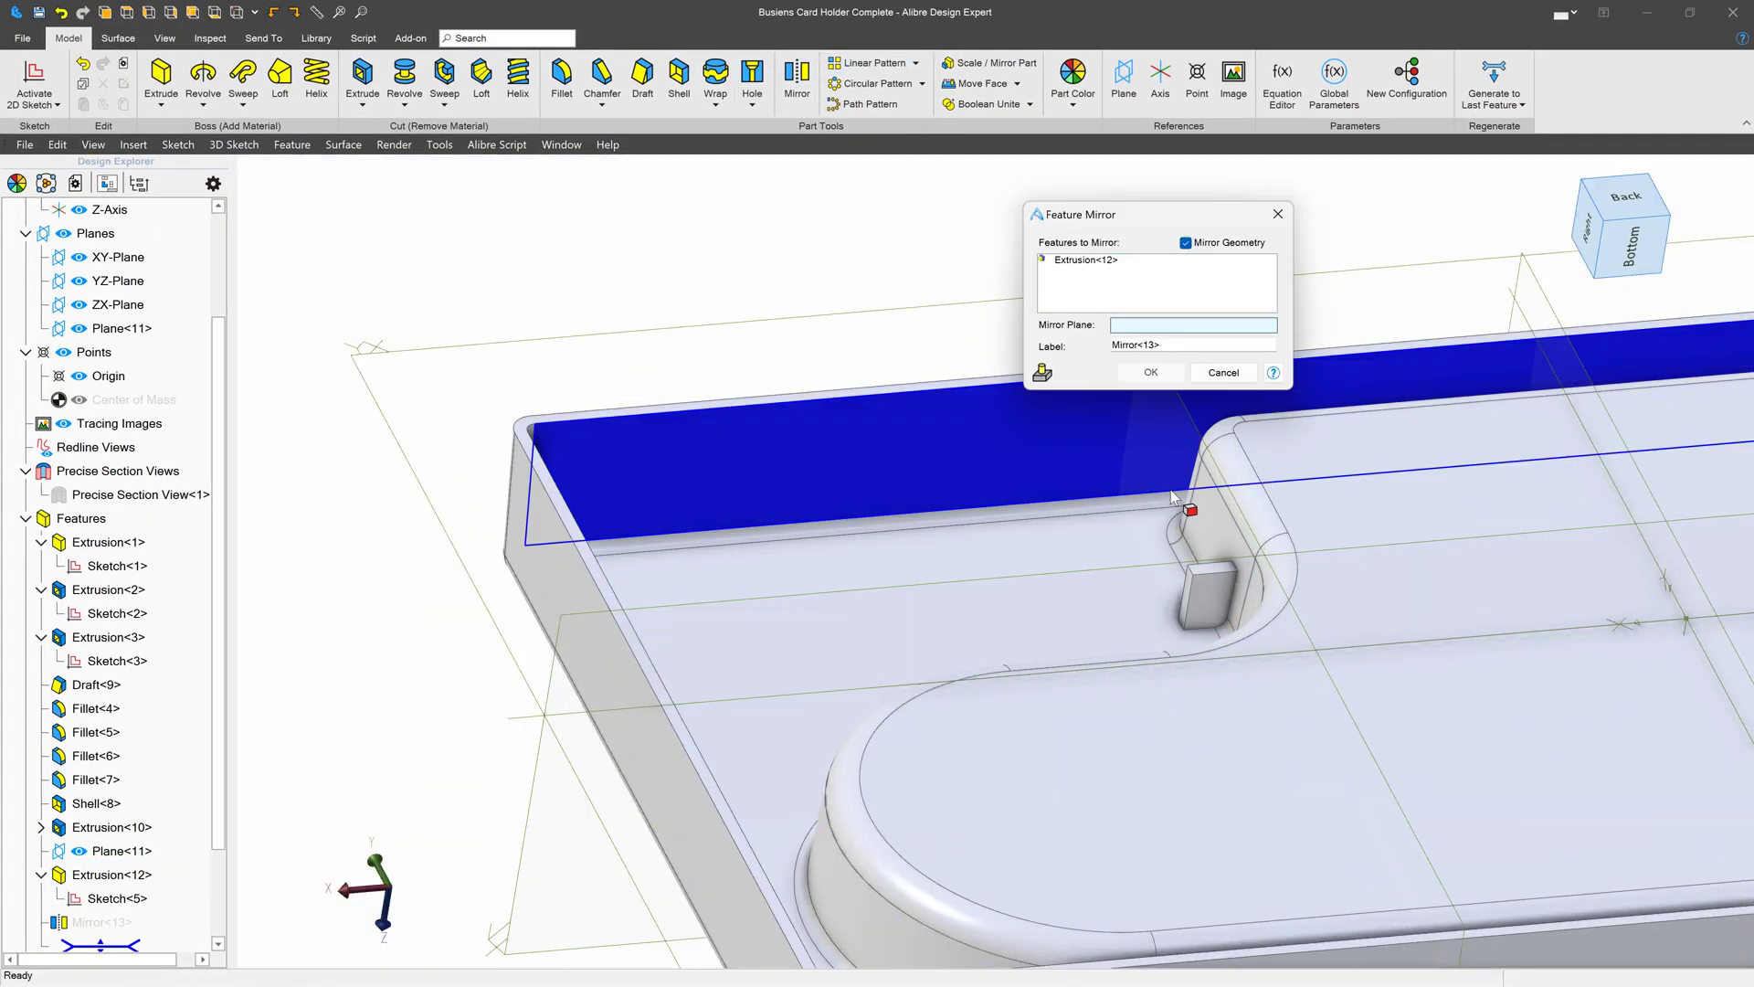
scroll(1182, 585, "up", 3)
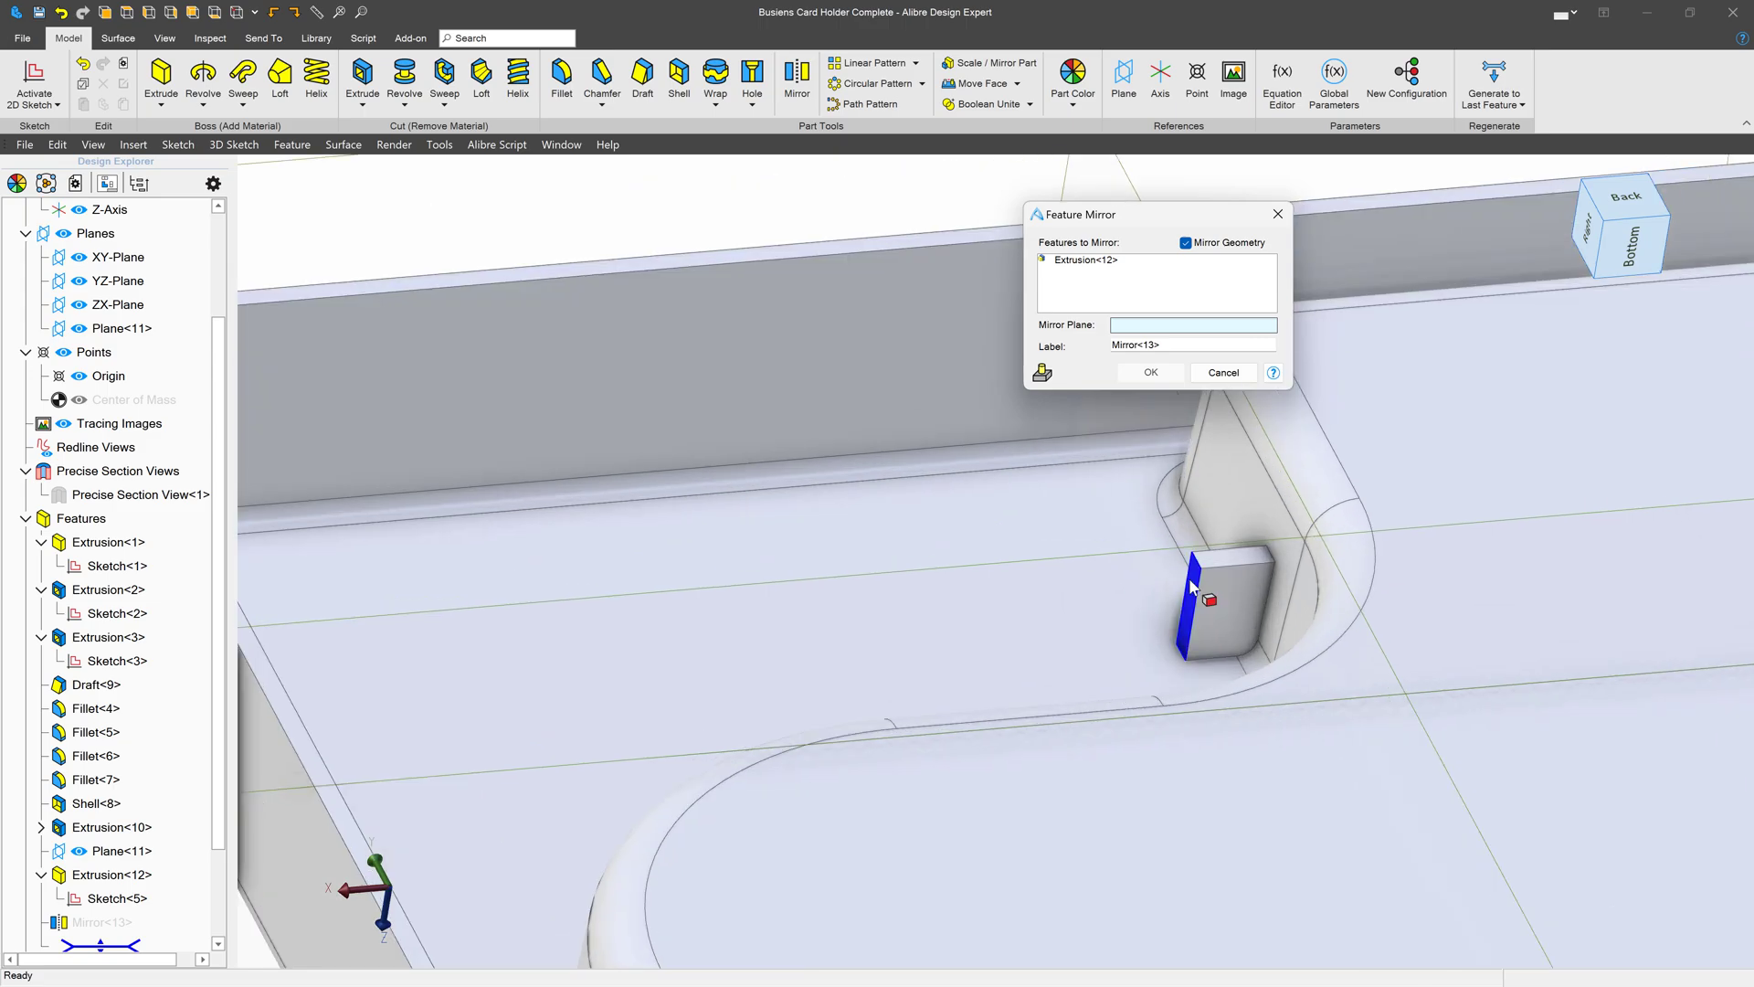
left_click(1190, 587)
scroll(1307, 603, "down", 4)
scroll(814, 631, "up", 3)
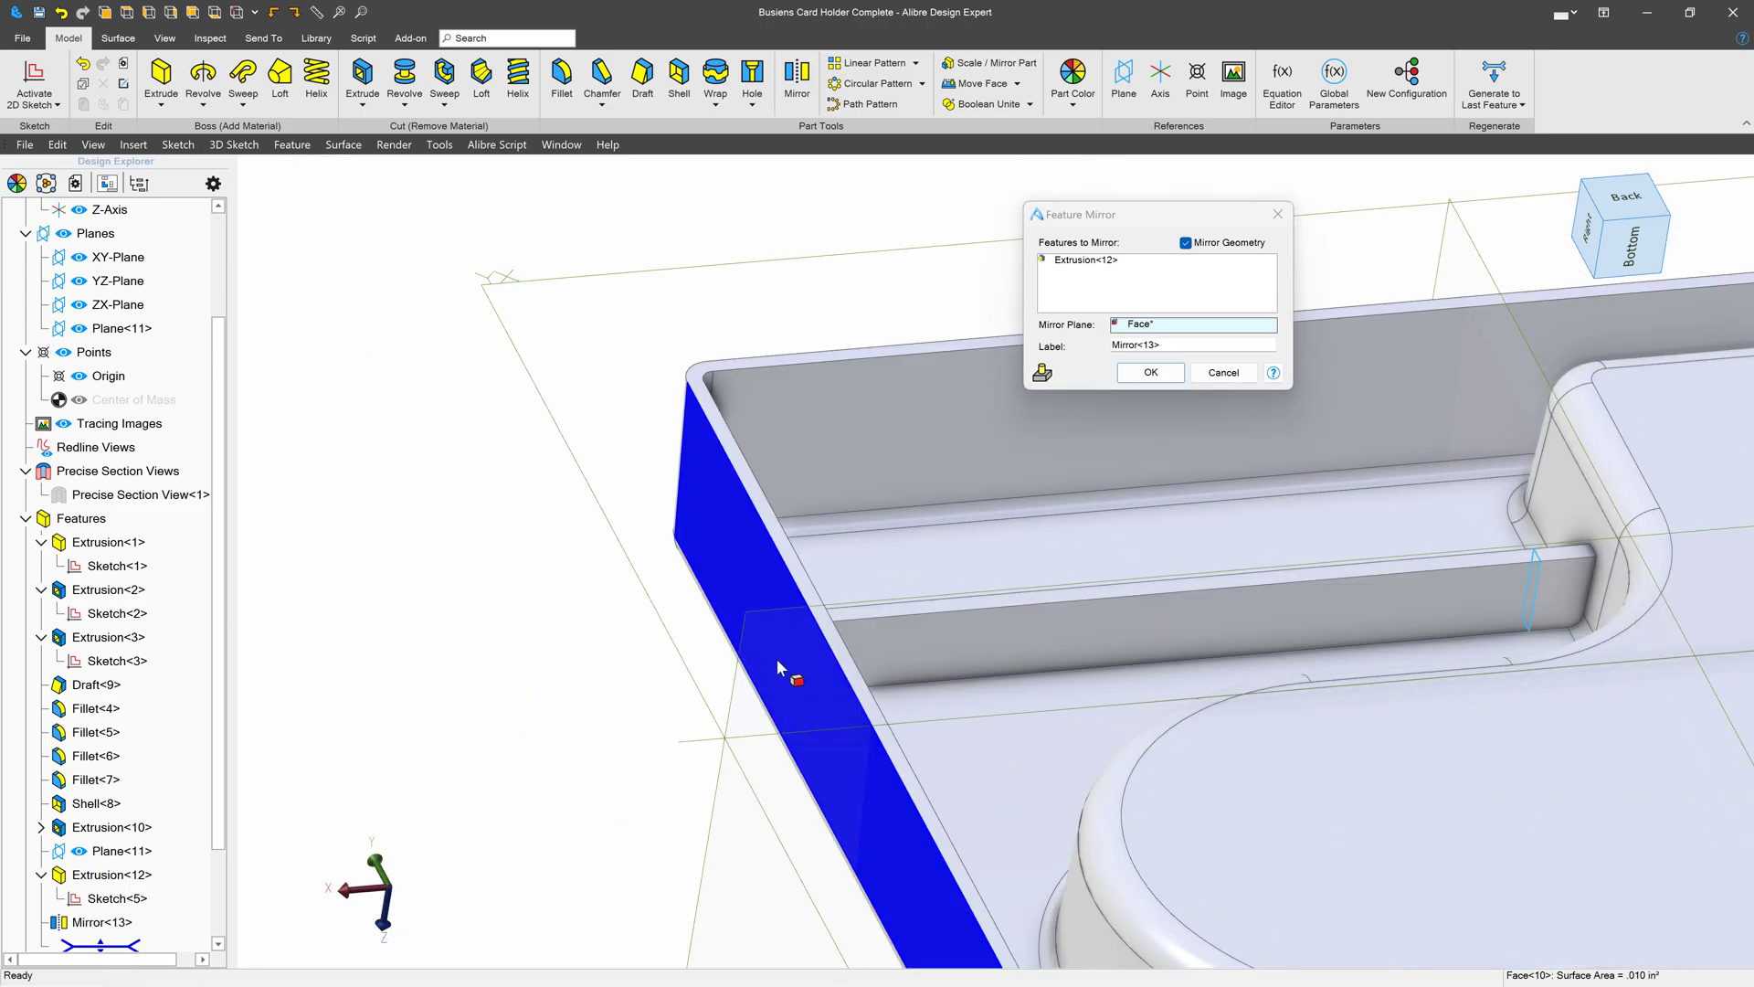
mouse_move(705, 685)
middle_mouse_down()
mouse_move(662, 690)
mouse_move(719, 678)
middle_mouse_up()
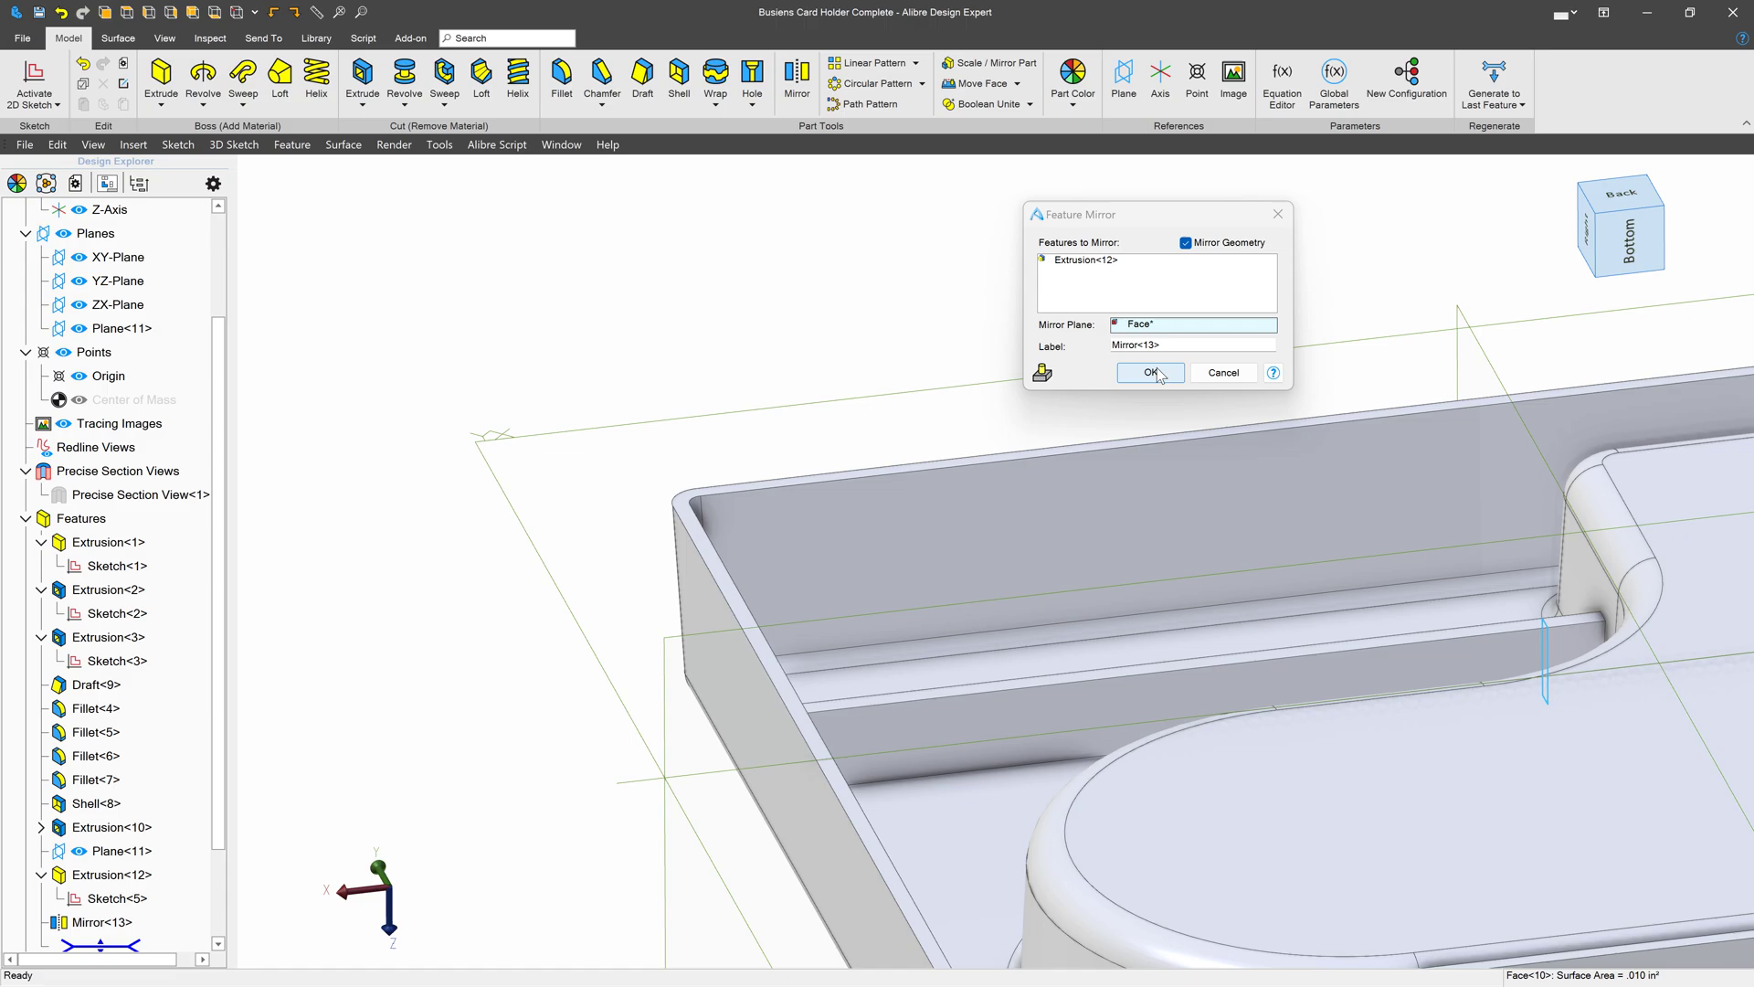
left_click(1150, 372)
scroll(640, 575, "down", 3)
mouse_move(644, 629)
middle_mouse_down()
mouse_move(671, 649)
mouse_move(650, 635)
middle_mouse_up()
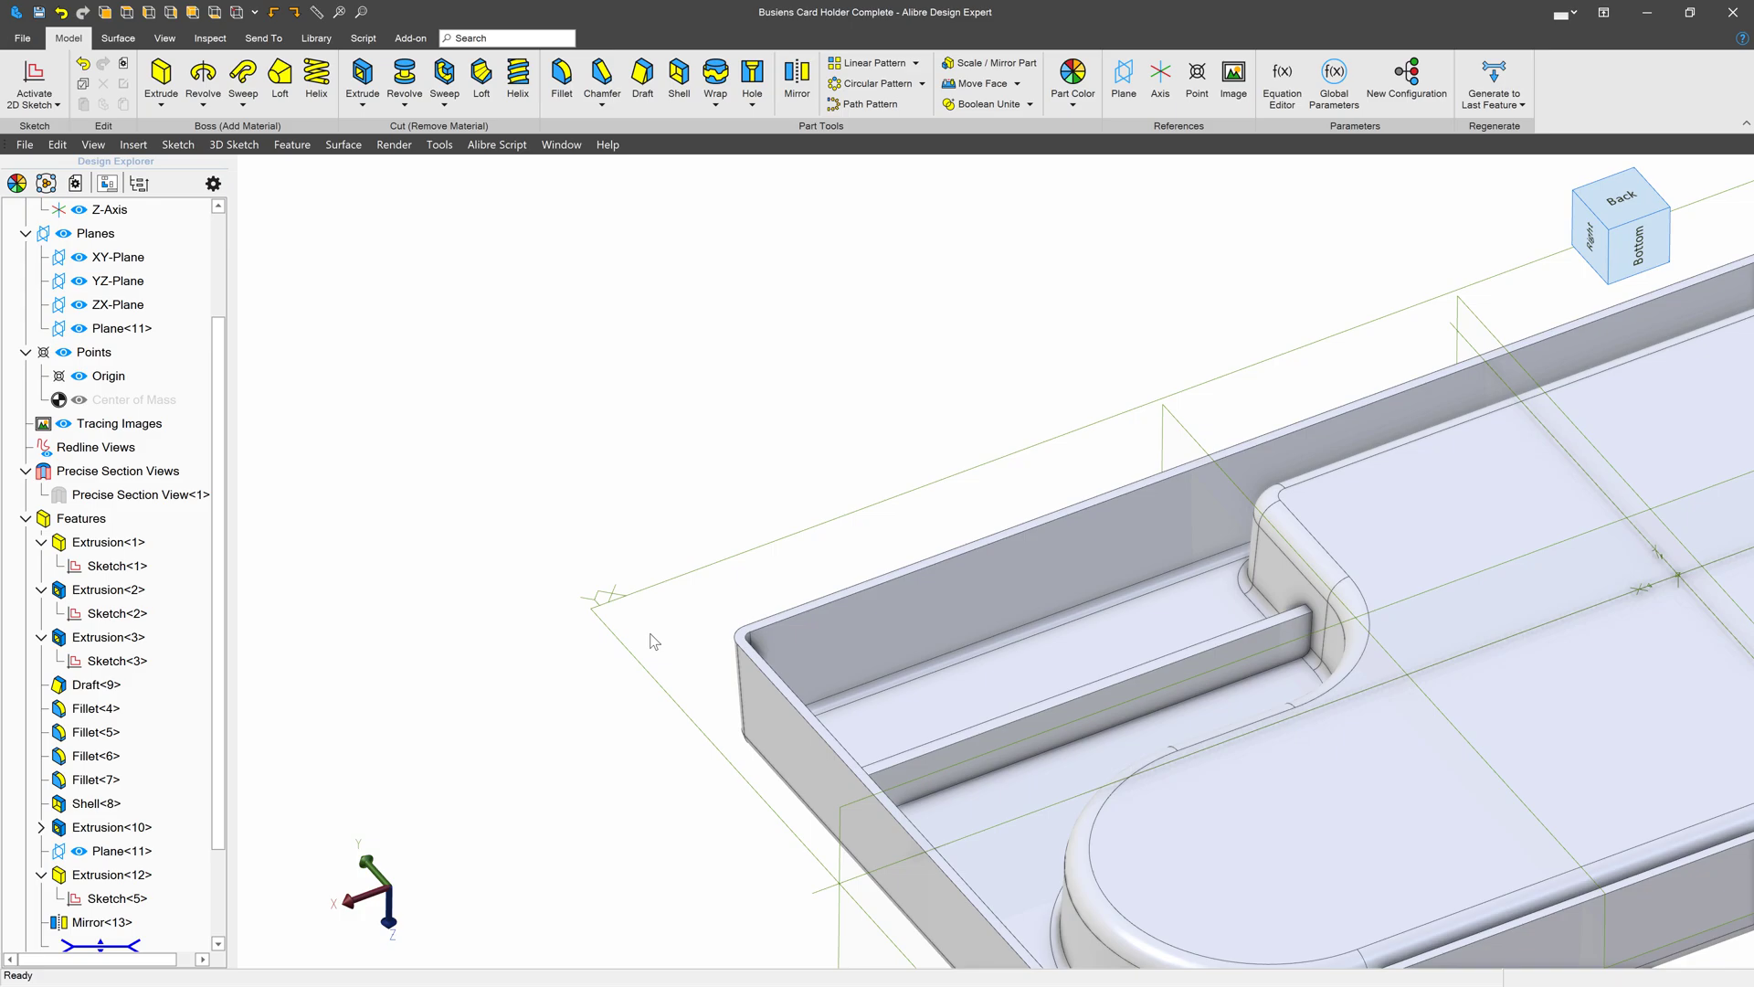
Delete the mirror feature and the small boss extrusion, keeping the rectangle sketch.
scroll(187, 779, "down", 2)
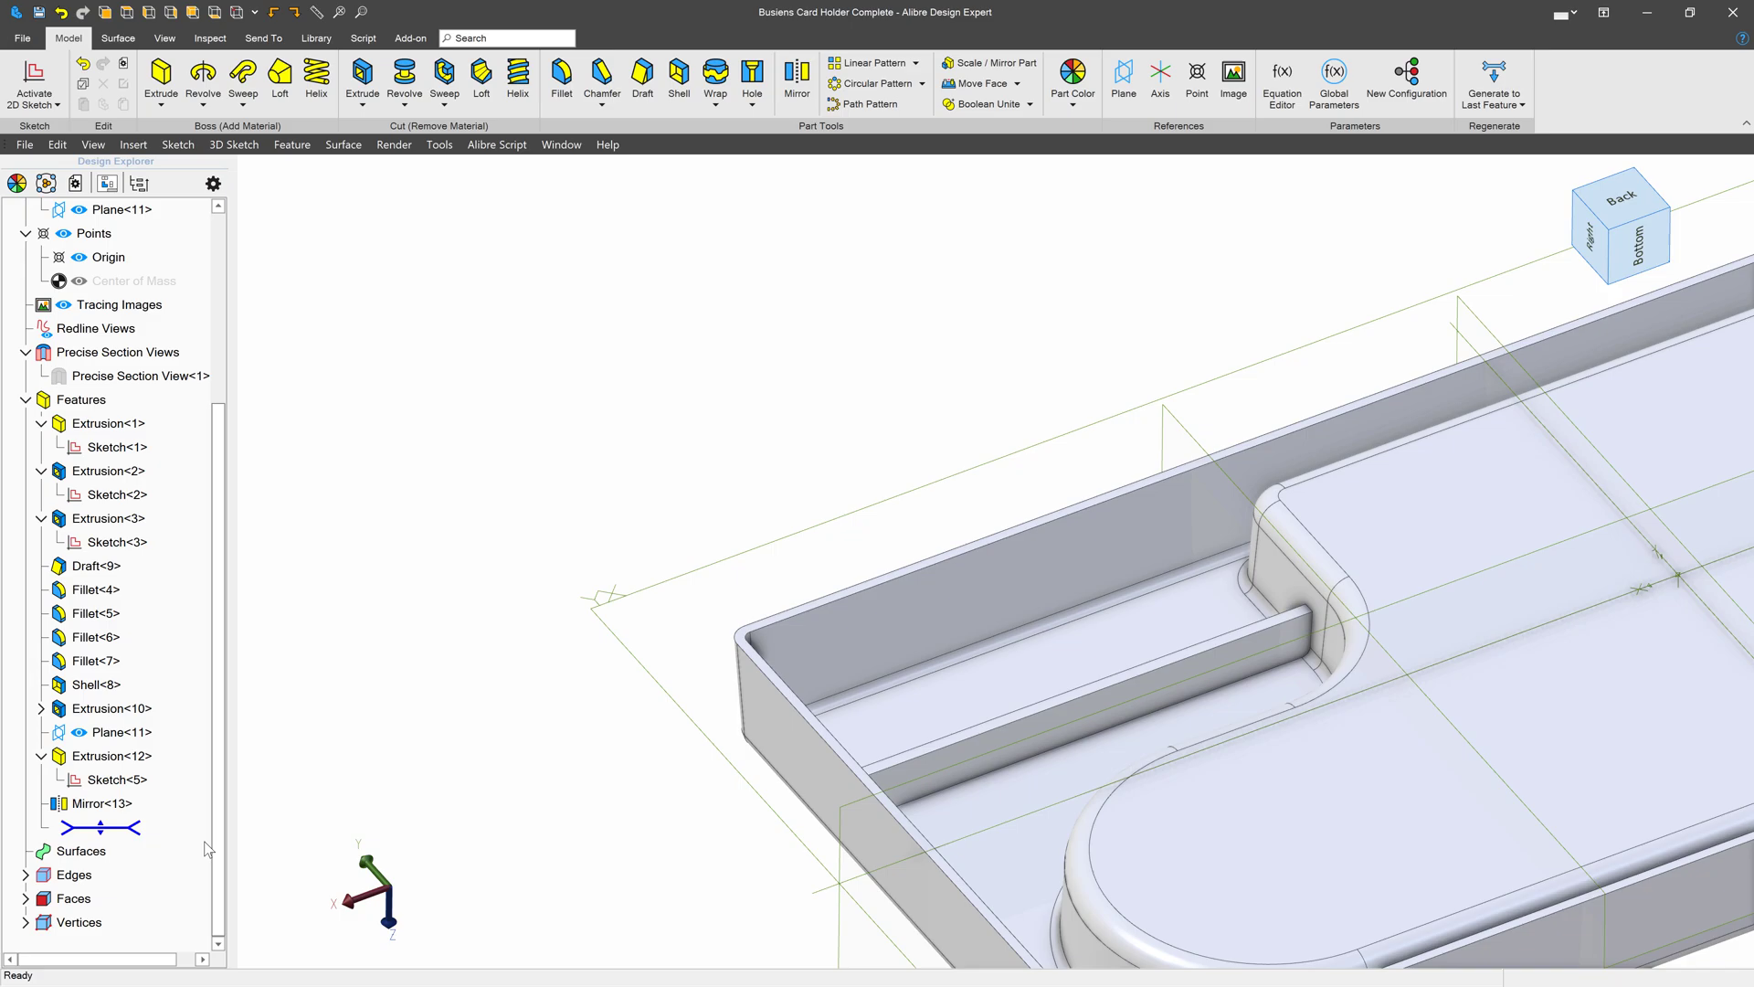
right_click(108, 804)
left_click(157, 865)
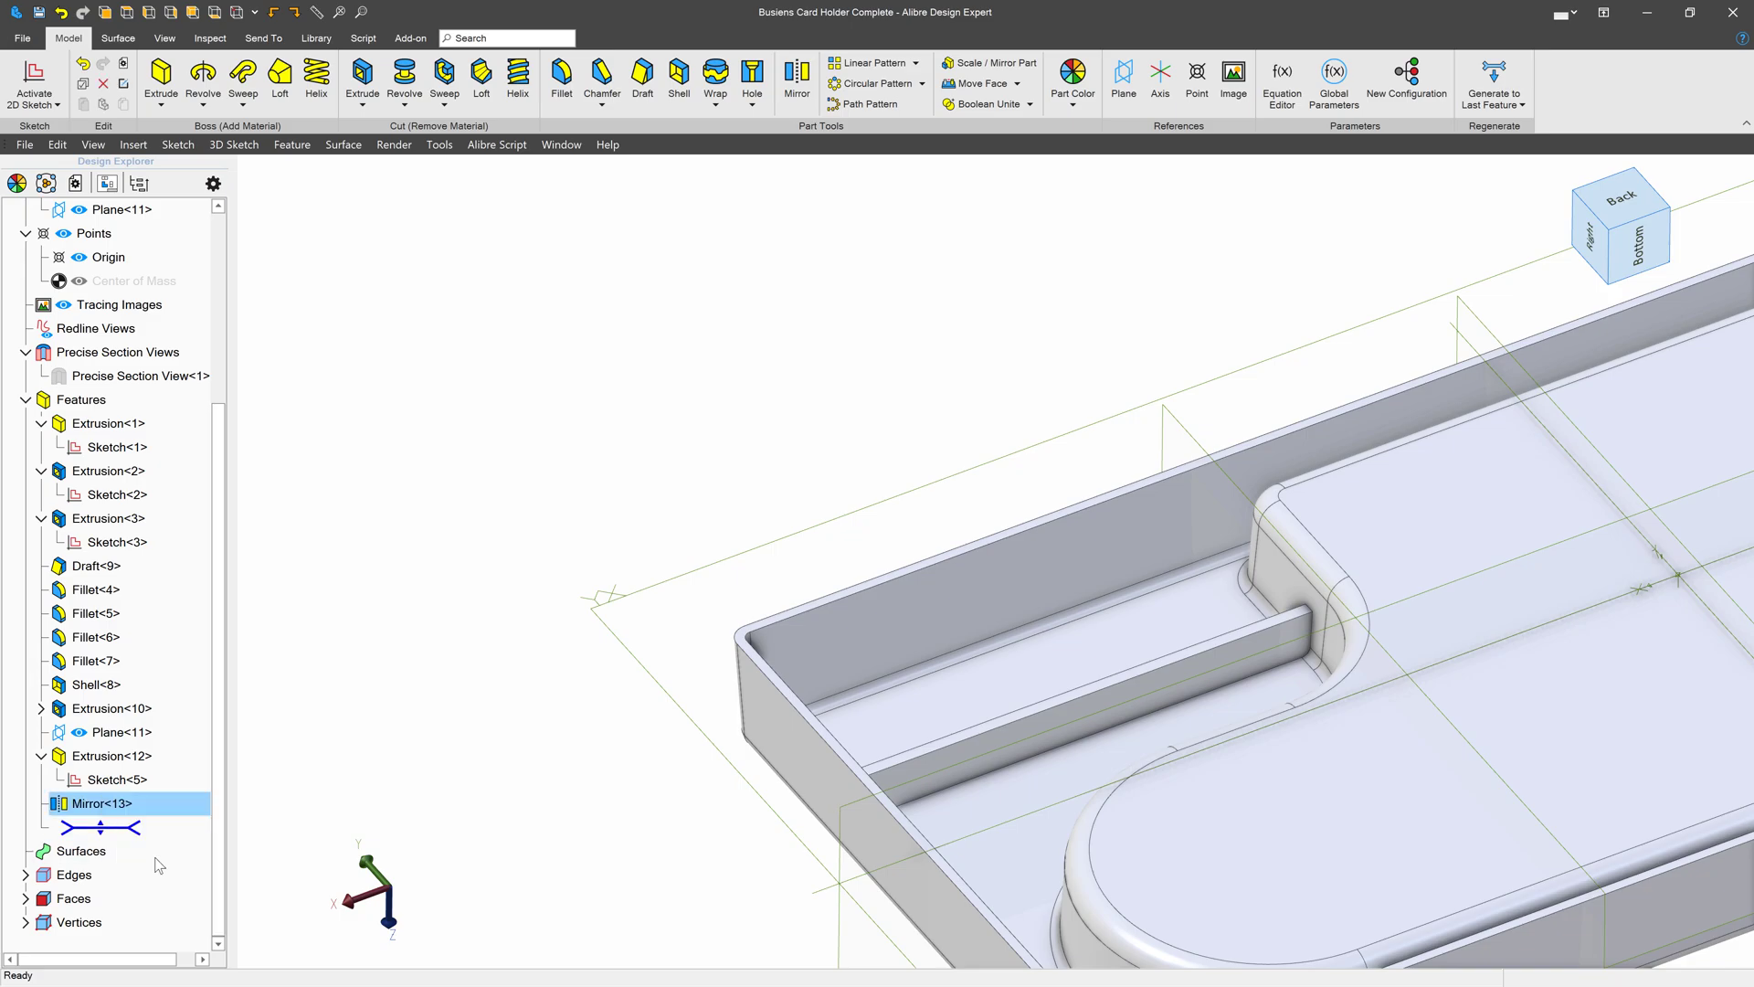
left_click(108, 780)
right_click(108, 783)
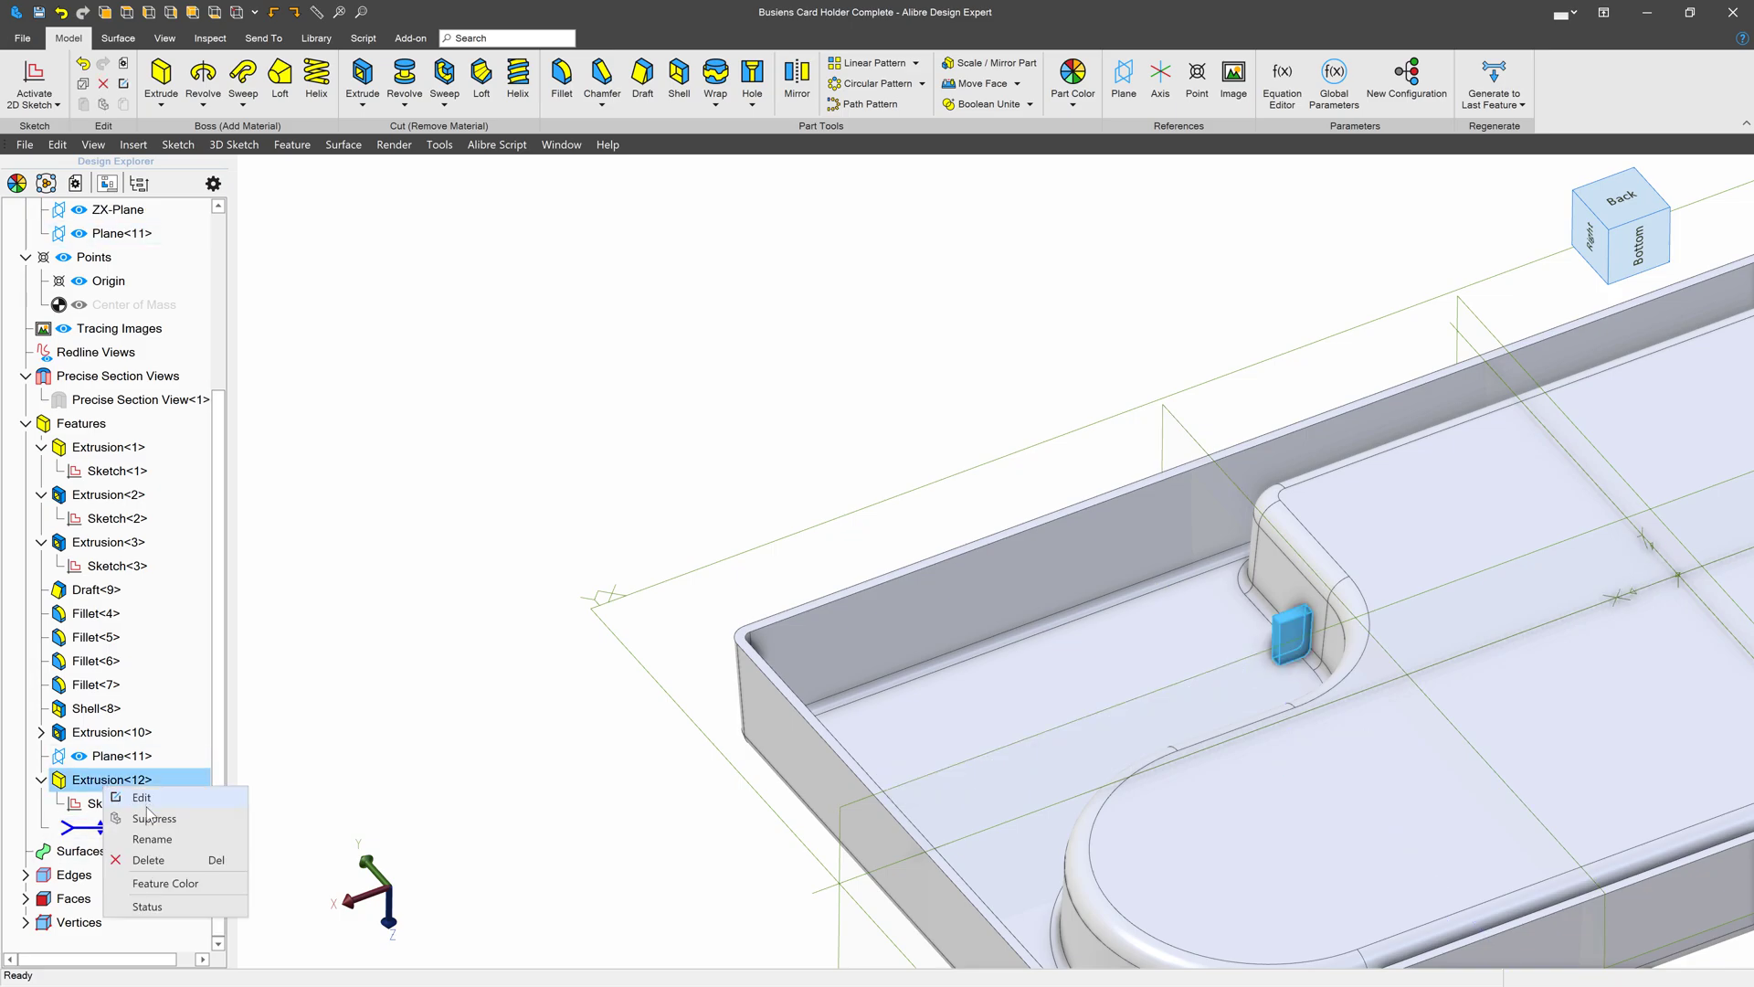
left_click(148, 860)
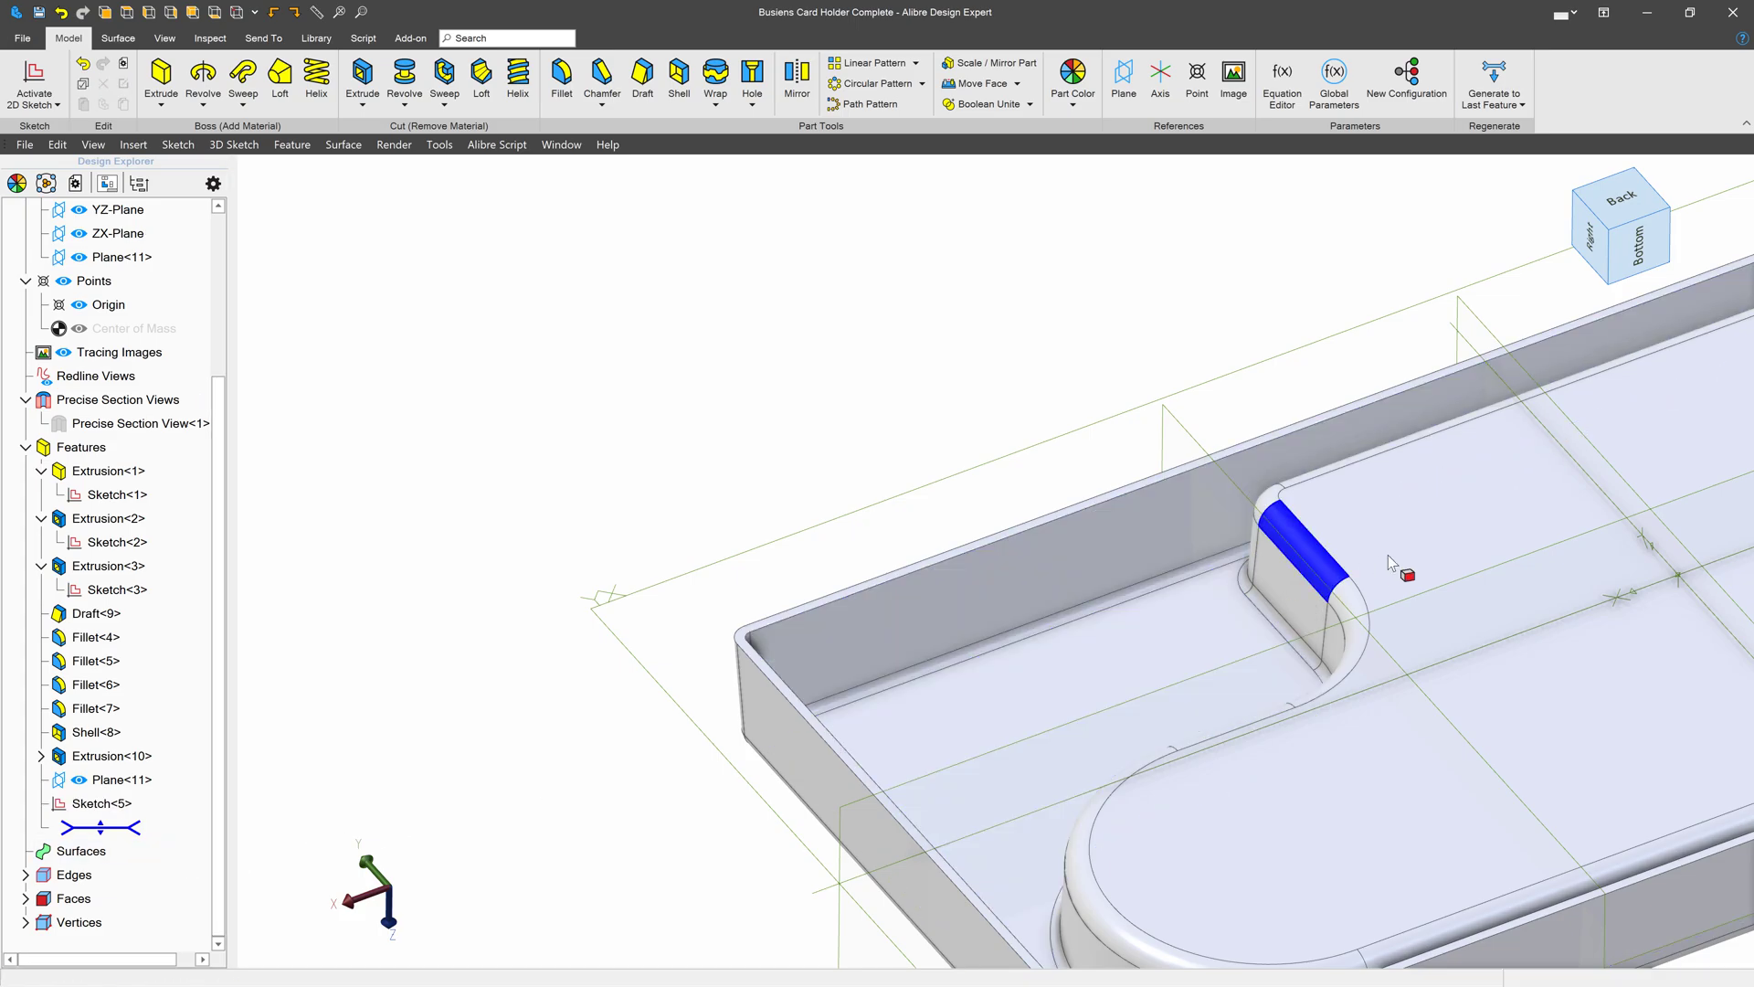
Start a new boss extrusion of the rectangle sketch, To Depth along its normal, with a depth of 1.907 in.
scroll(1277, 405, "up", 2)
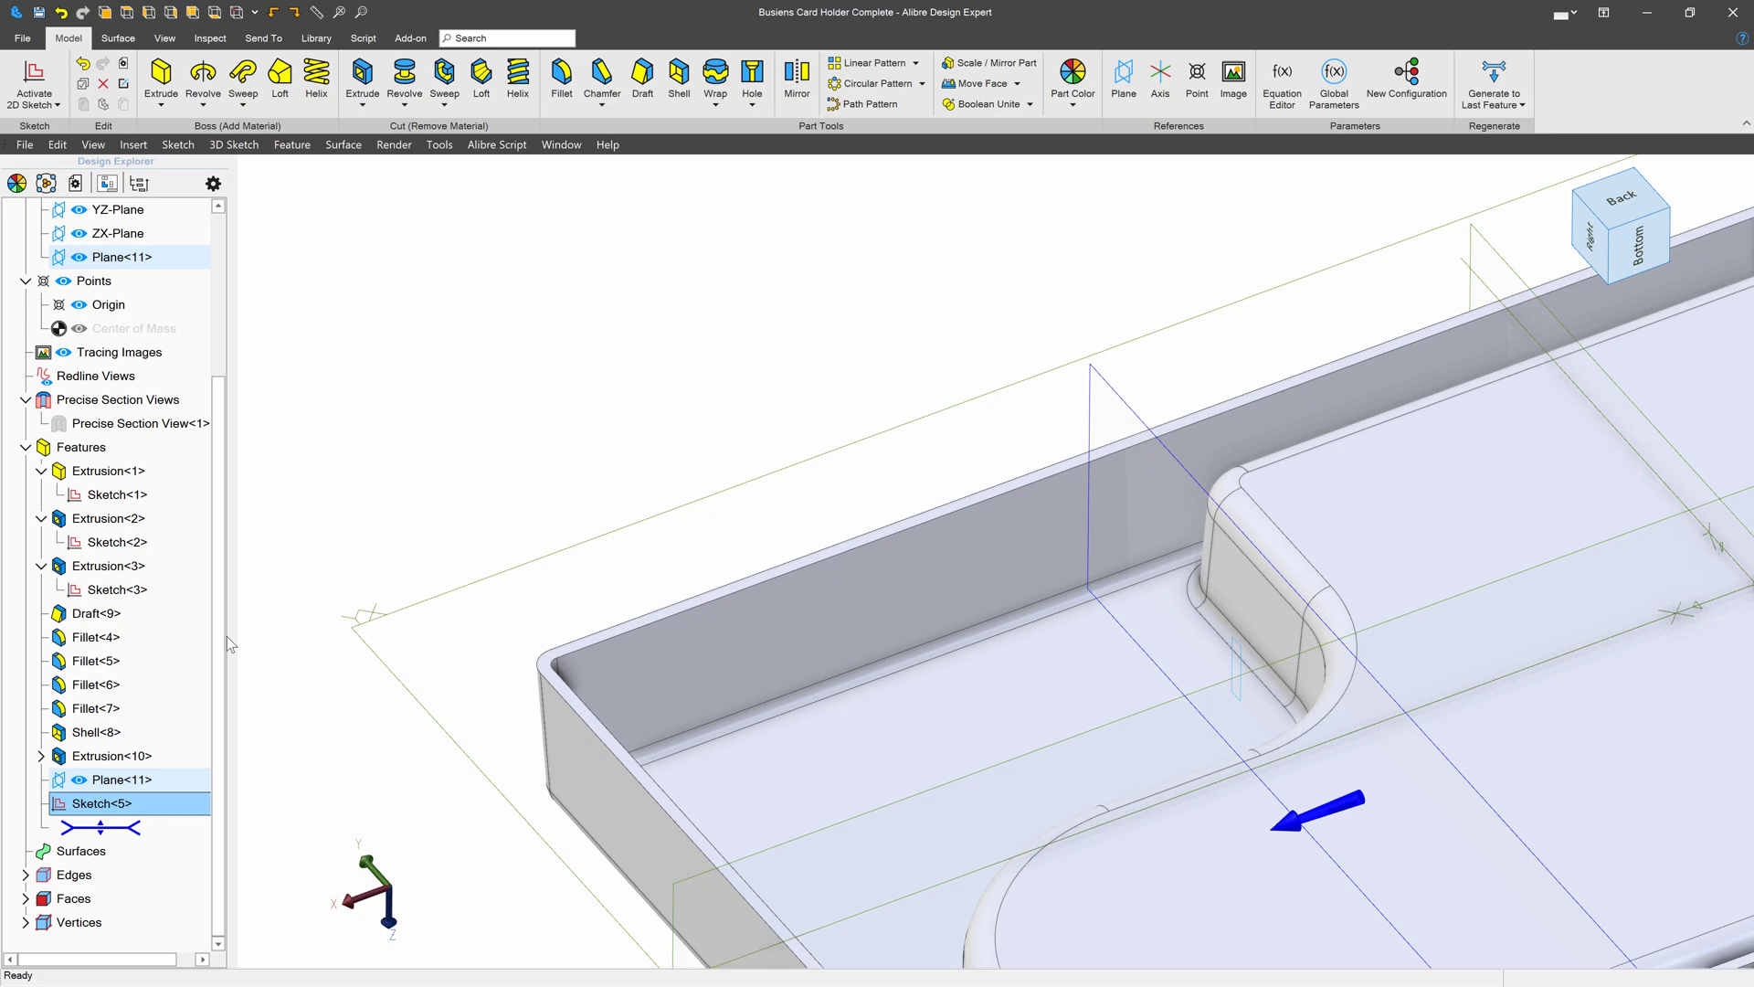
left_click(101, 803)
left_click(150, 81)
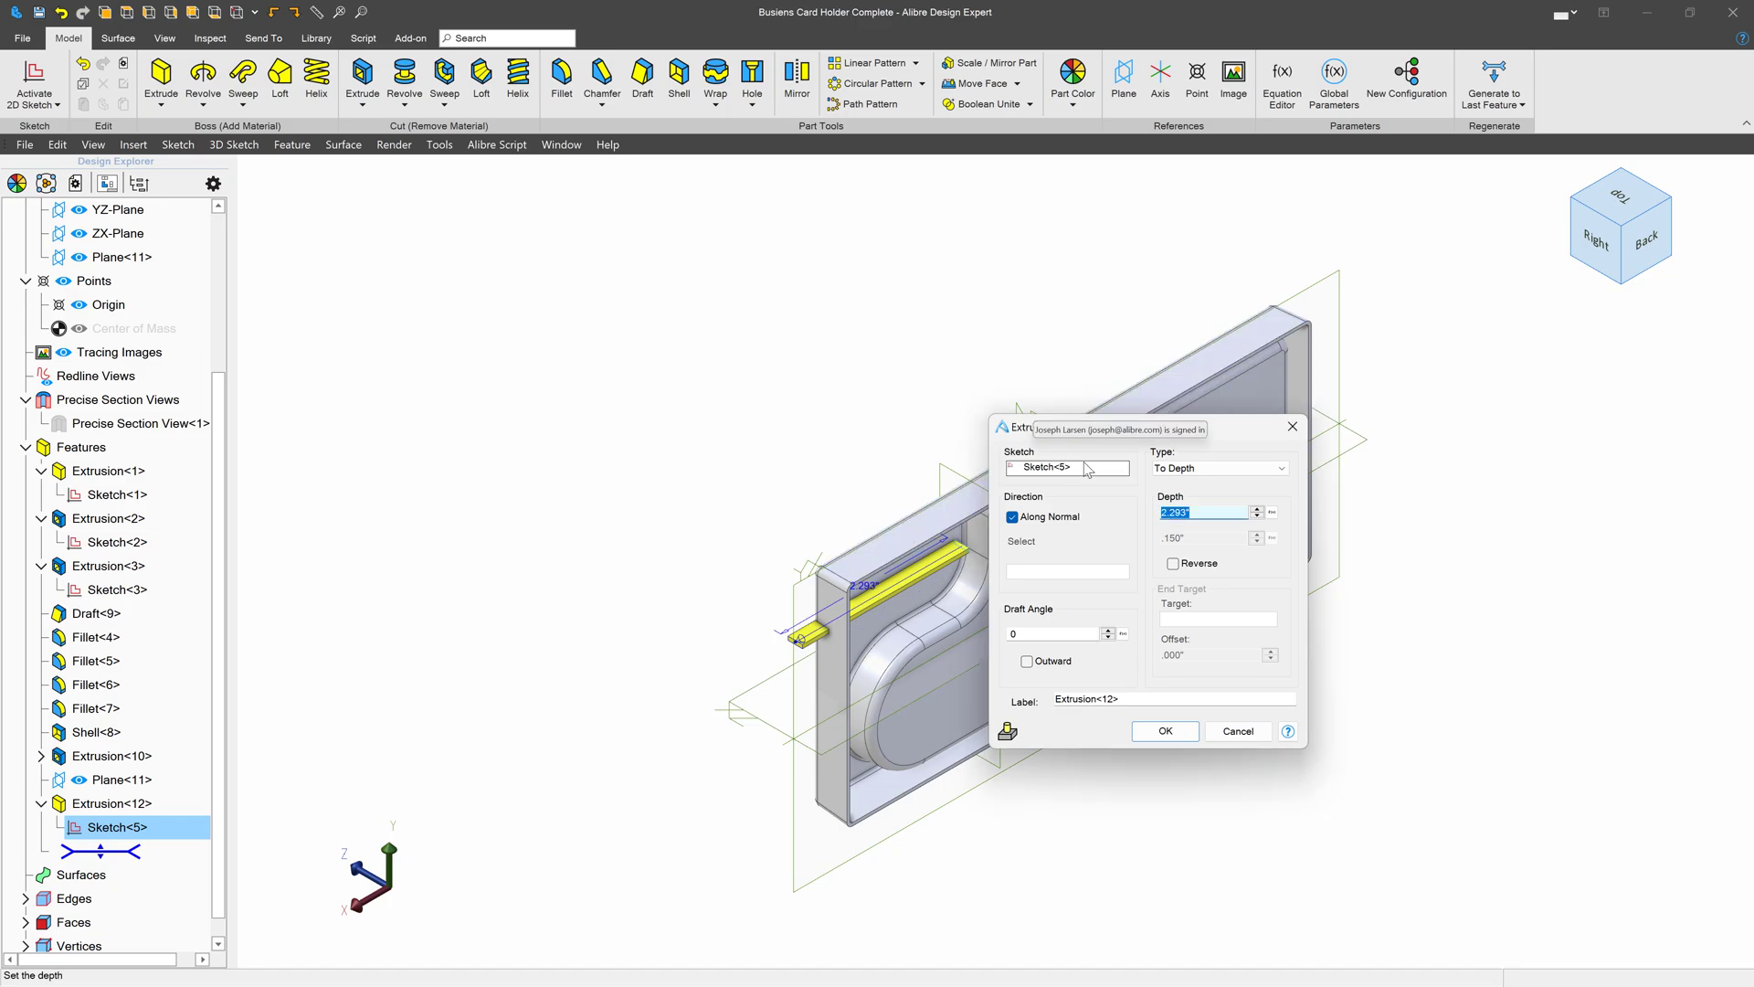
left_click(1218, 512)
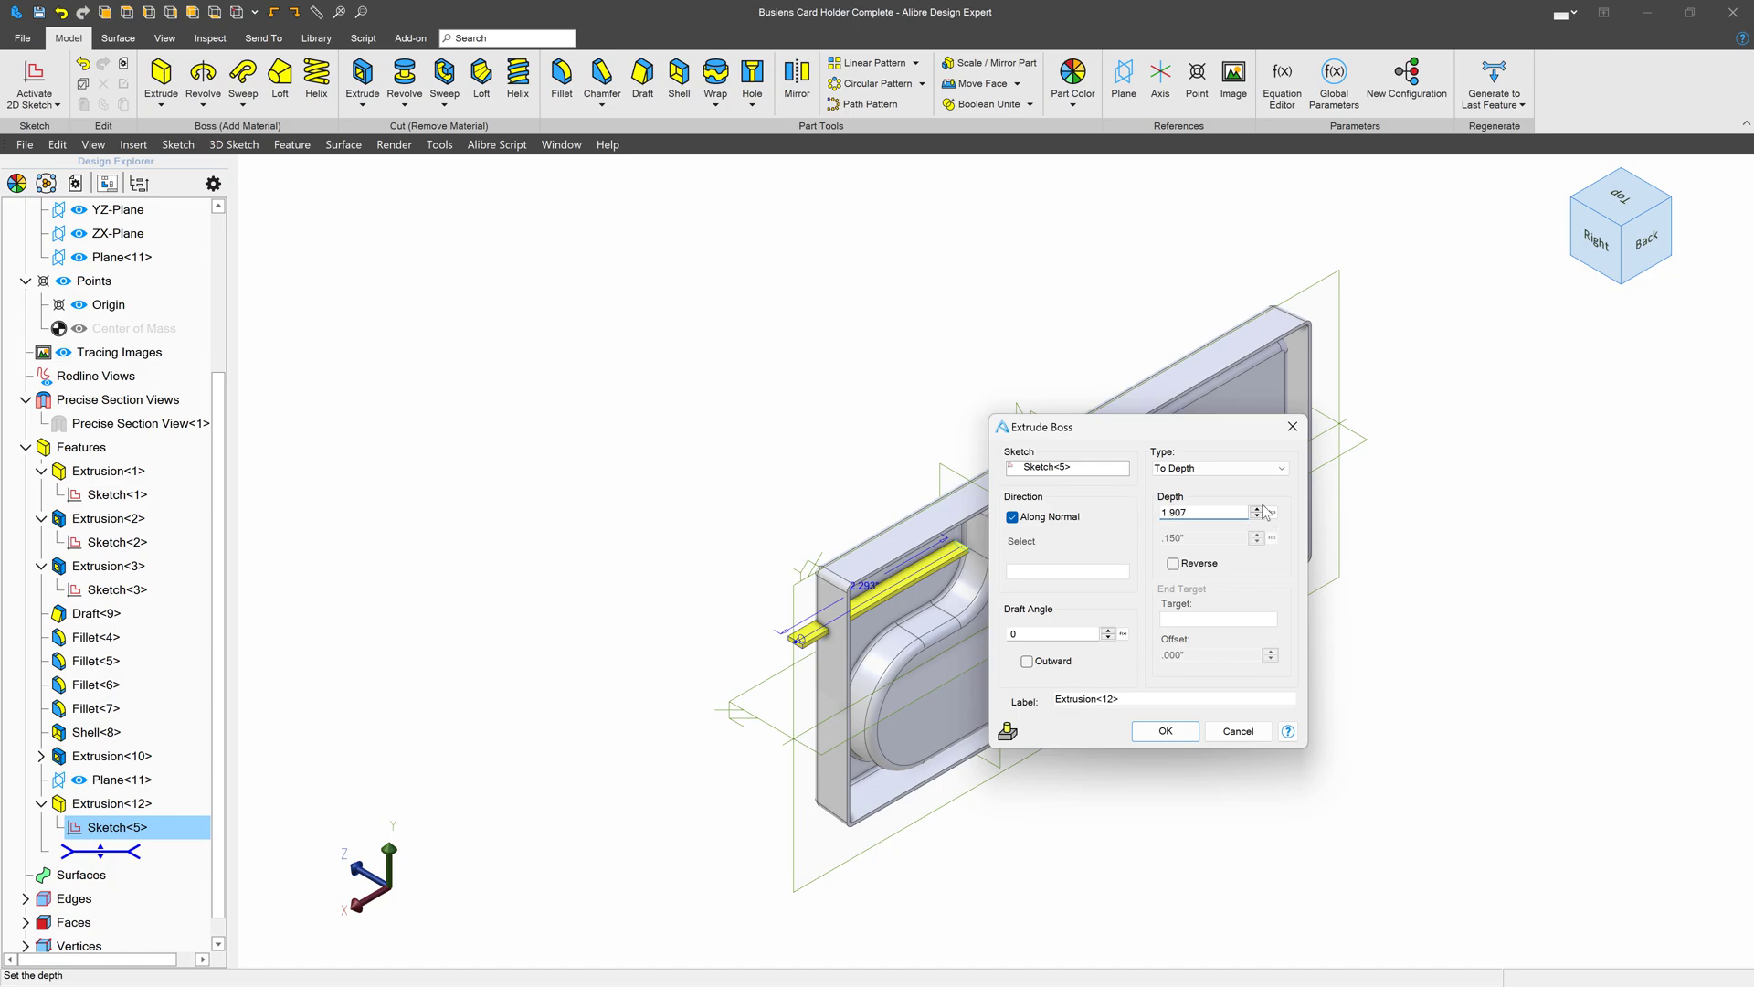
left_click(1109, 466)
scroll(798, 645, "up", 7)
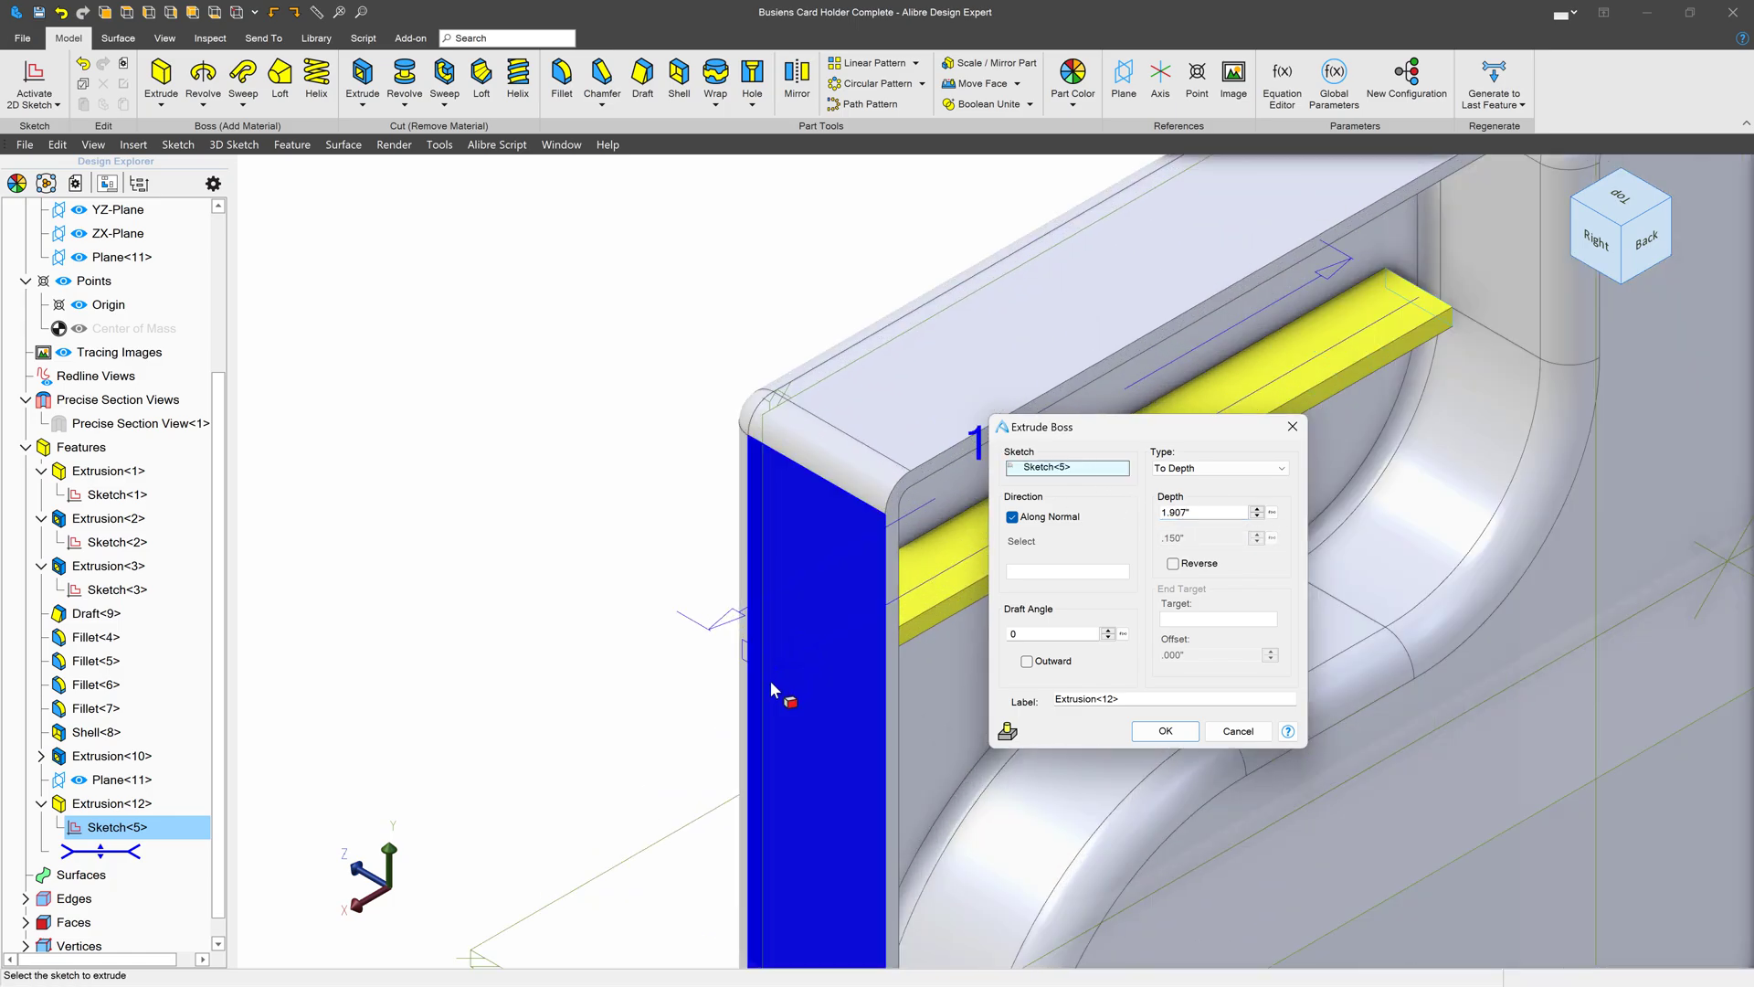
mouse_move(700, 672)
middle_mouse_down()
mouse_move(683, 684)
mouse_move(696, 653)
middle_mouse_up()
scroll(408, 683, "down", 5)
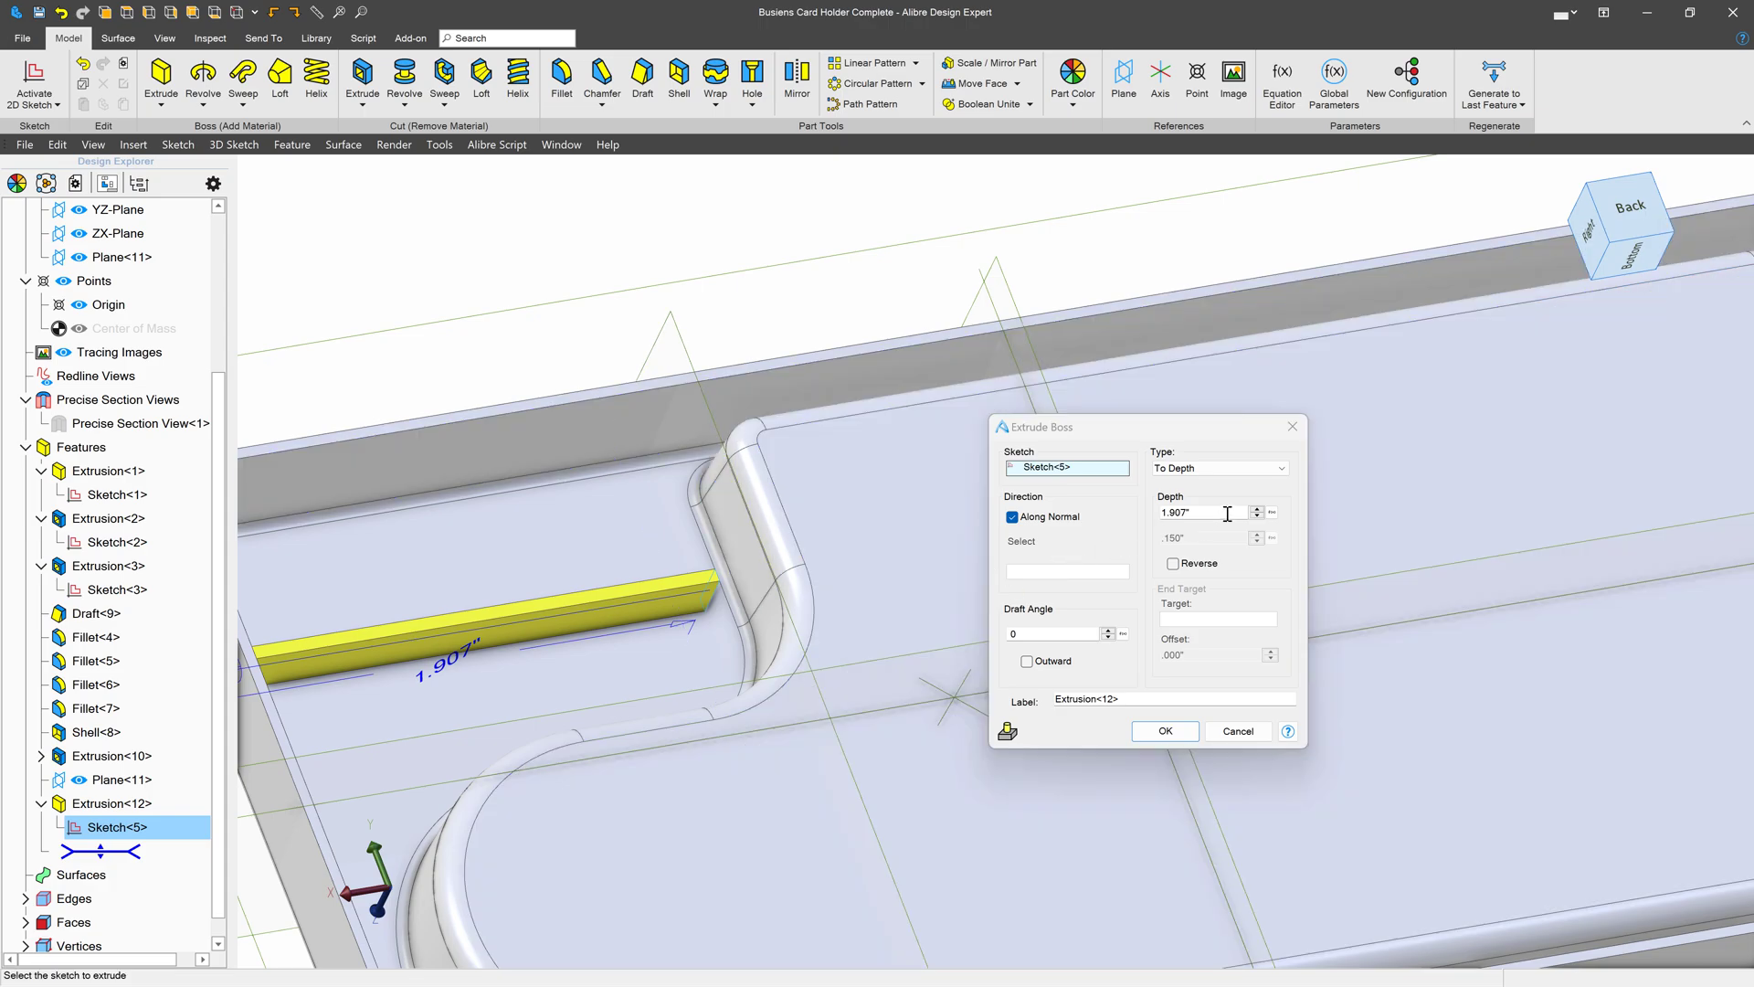
Make the boss extrusion Dual Depth with a 0.150 in reverse depth into the recess wall, and create it.
left_click(1220, 468)
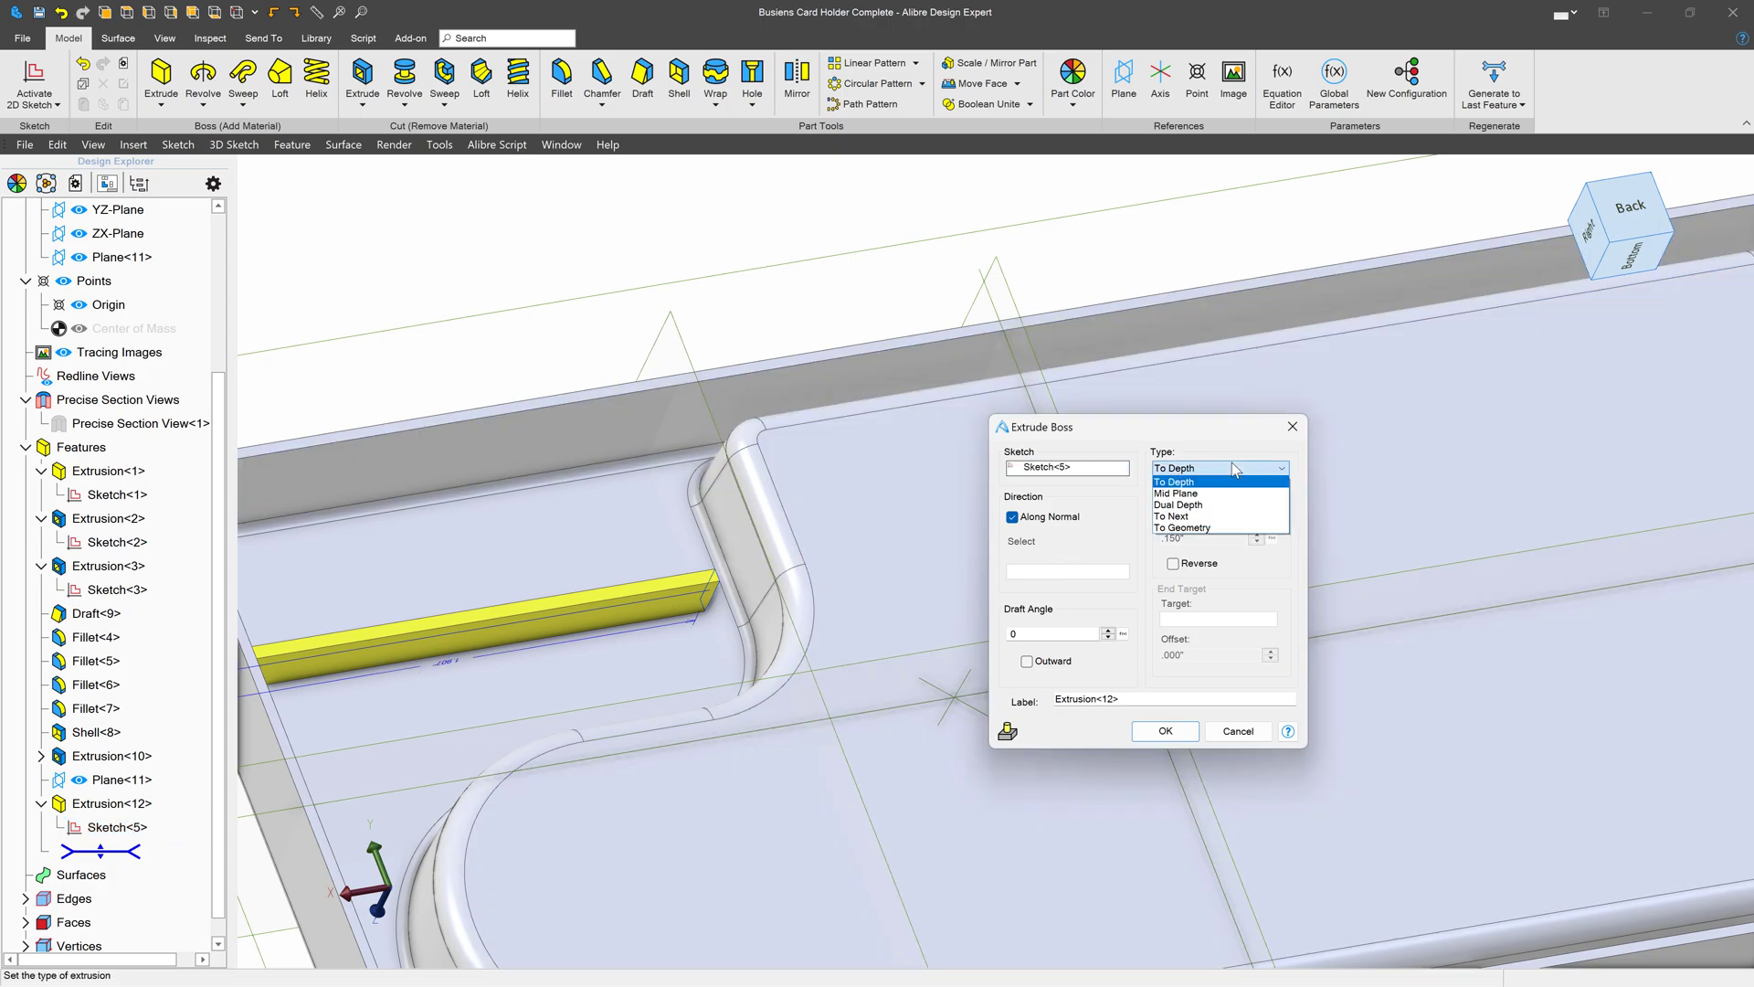
left_click(1211, 505)
left_click(1214, 537)
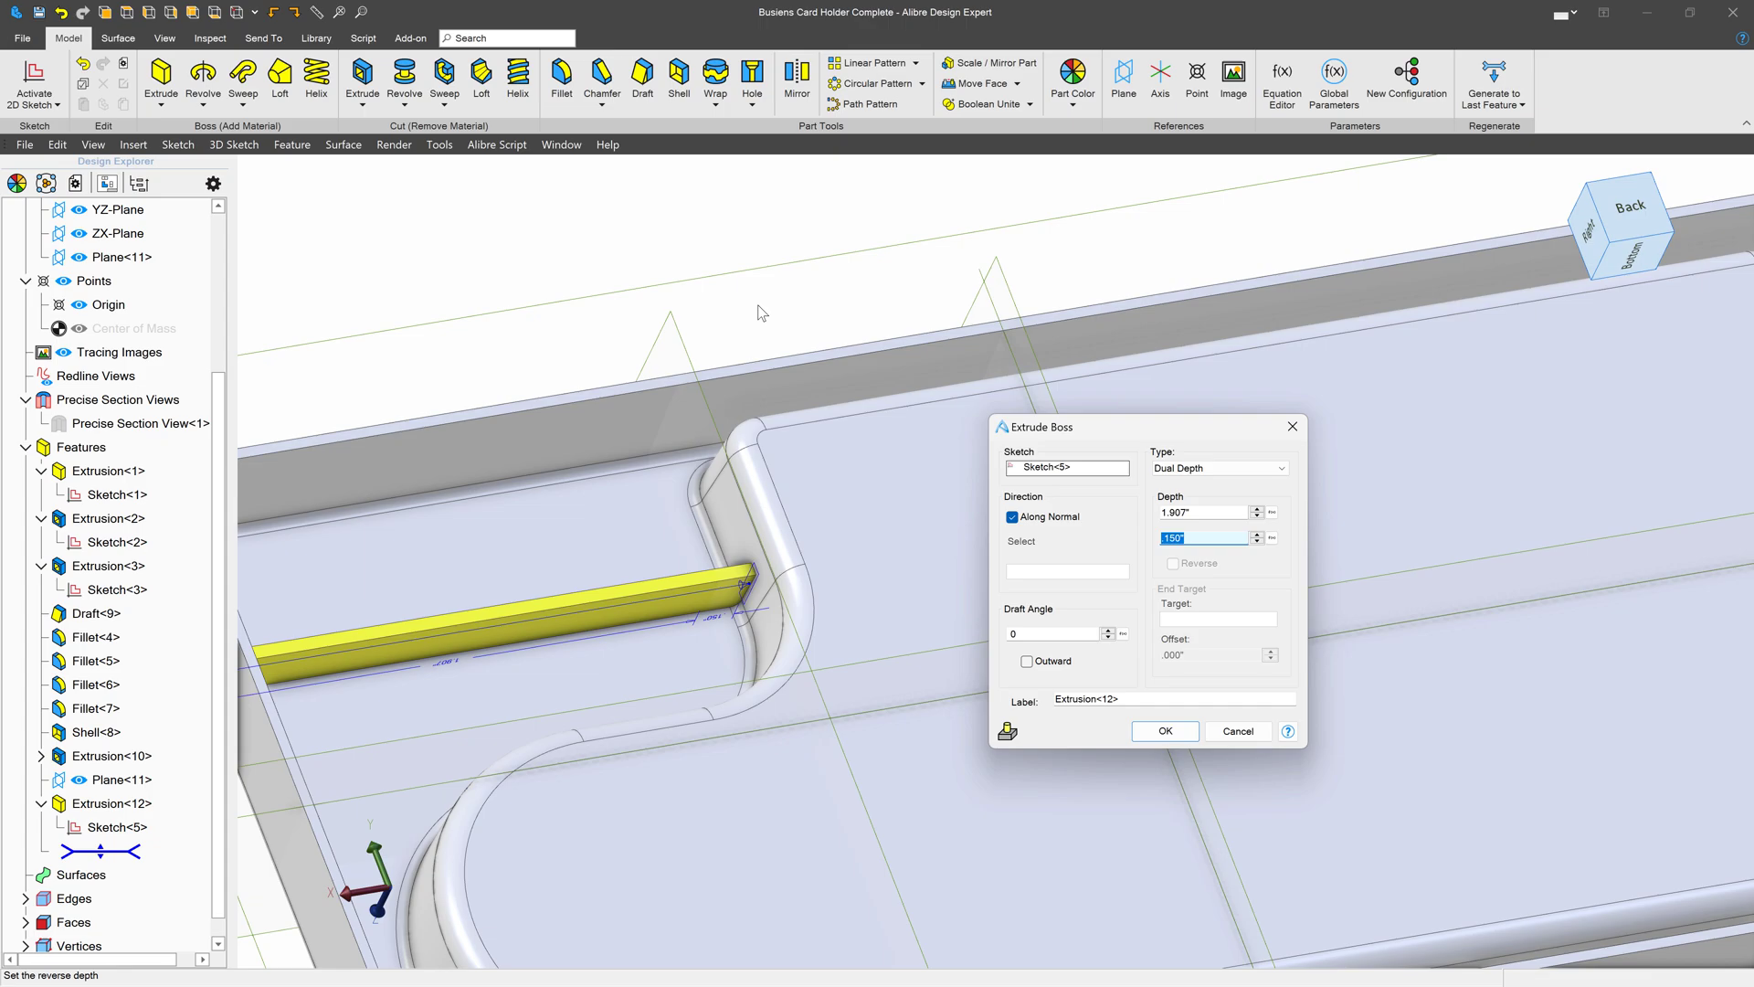
right_click_drag(756, 313, 775, 440)
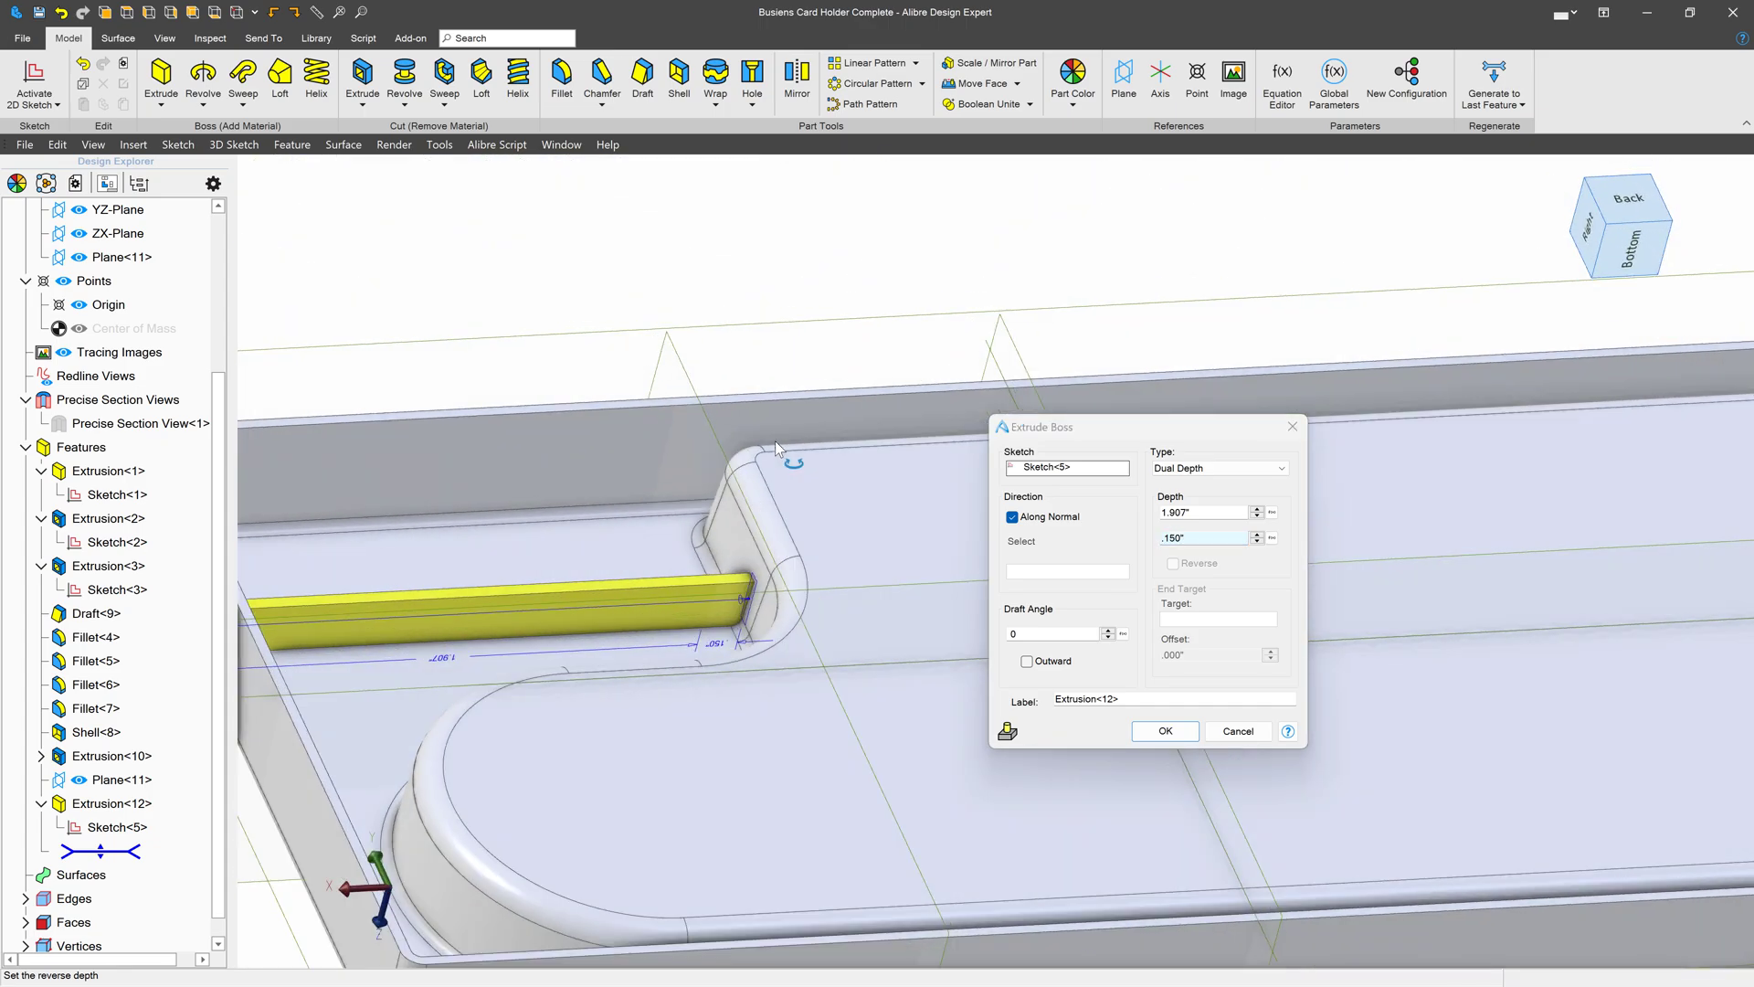
left_click(1164, 731)
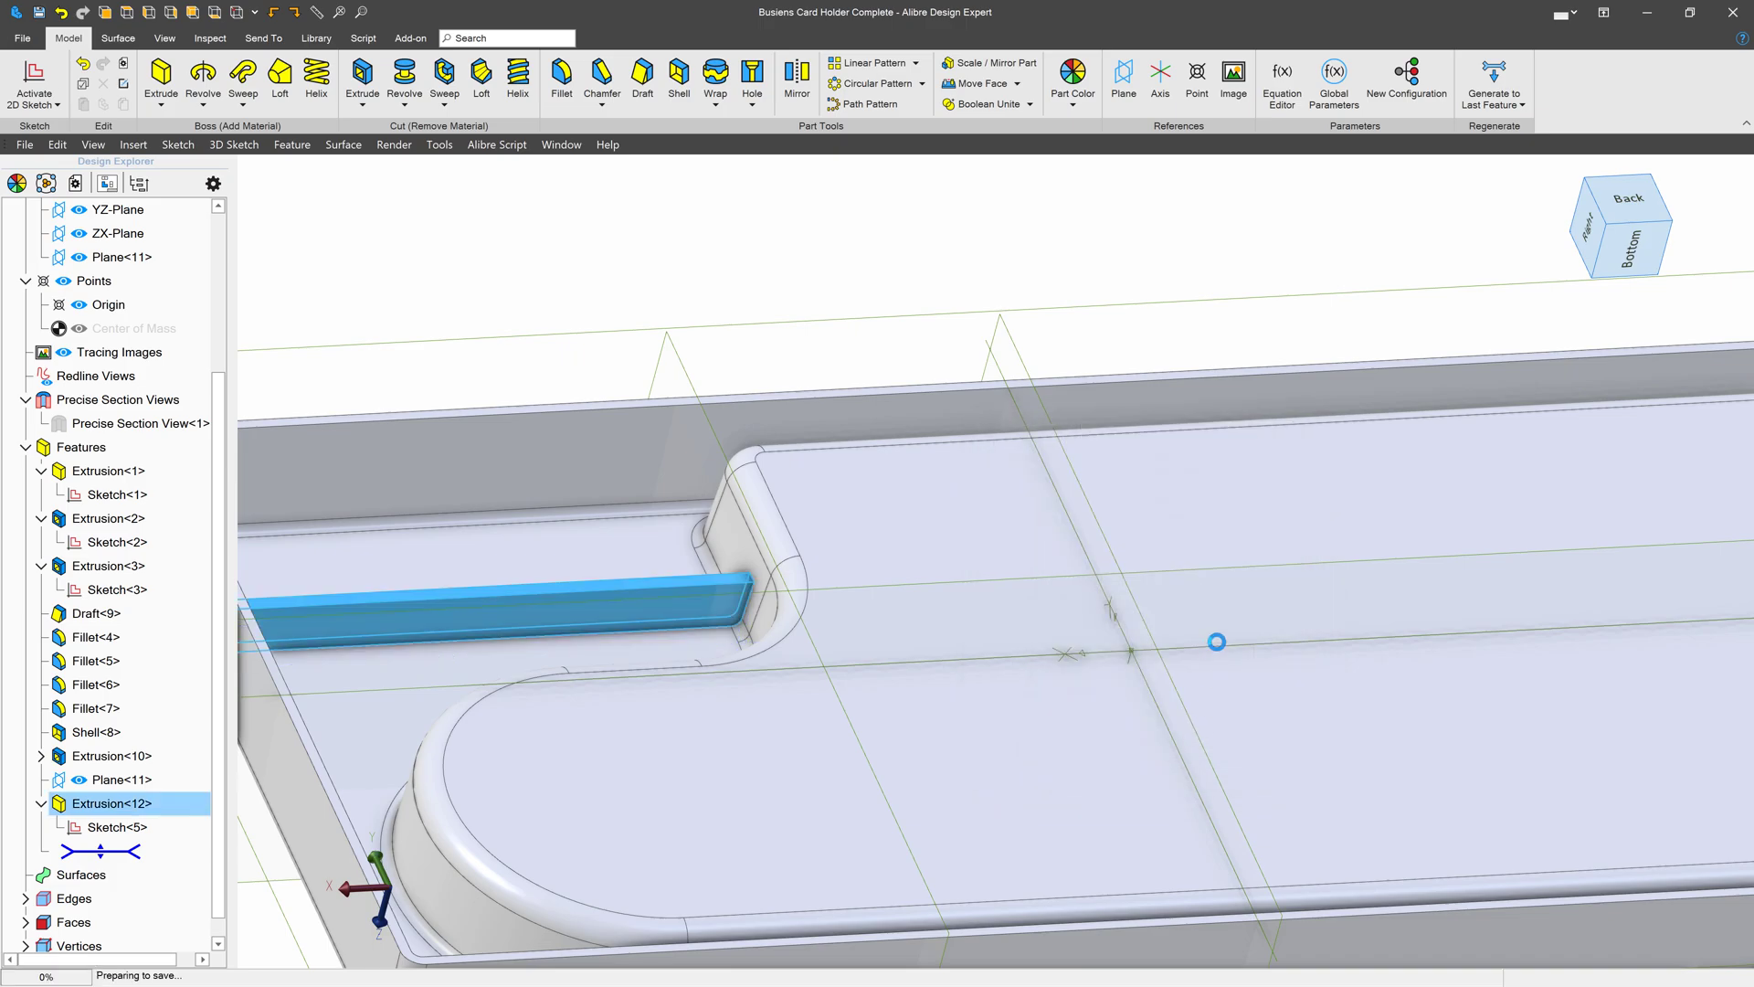
scroll(1218, 644, "down", 5)
scroll(1153, 640, "up", 6)
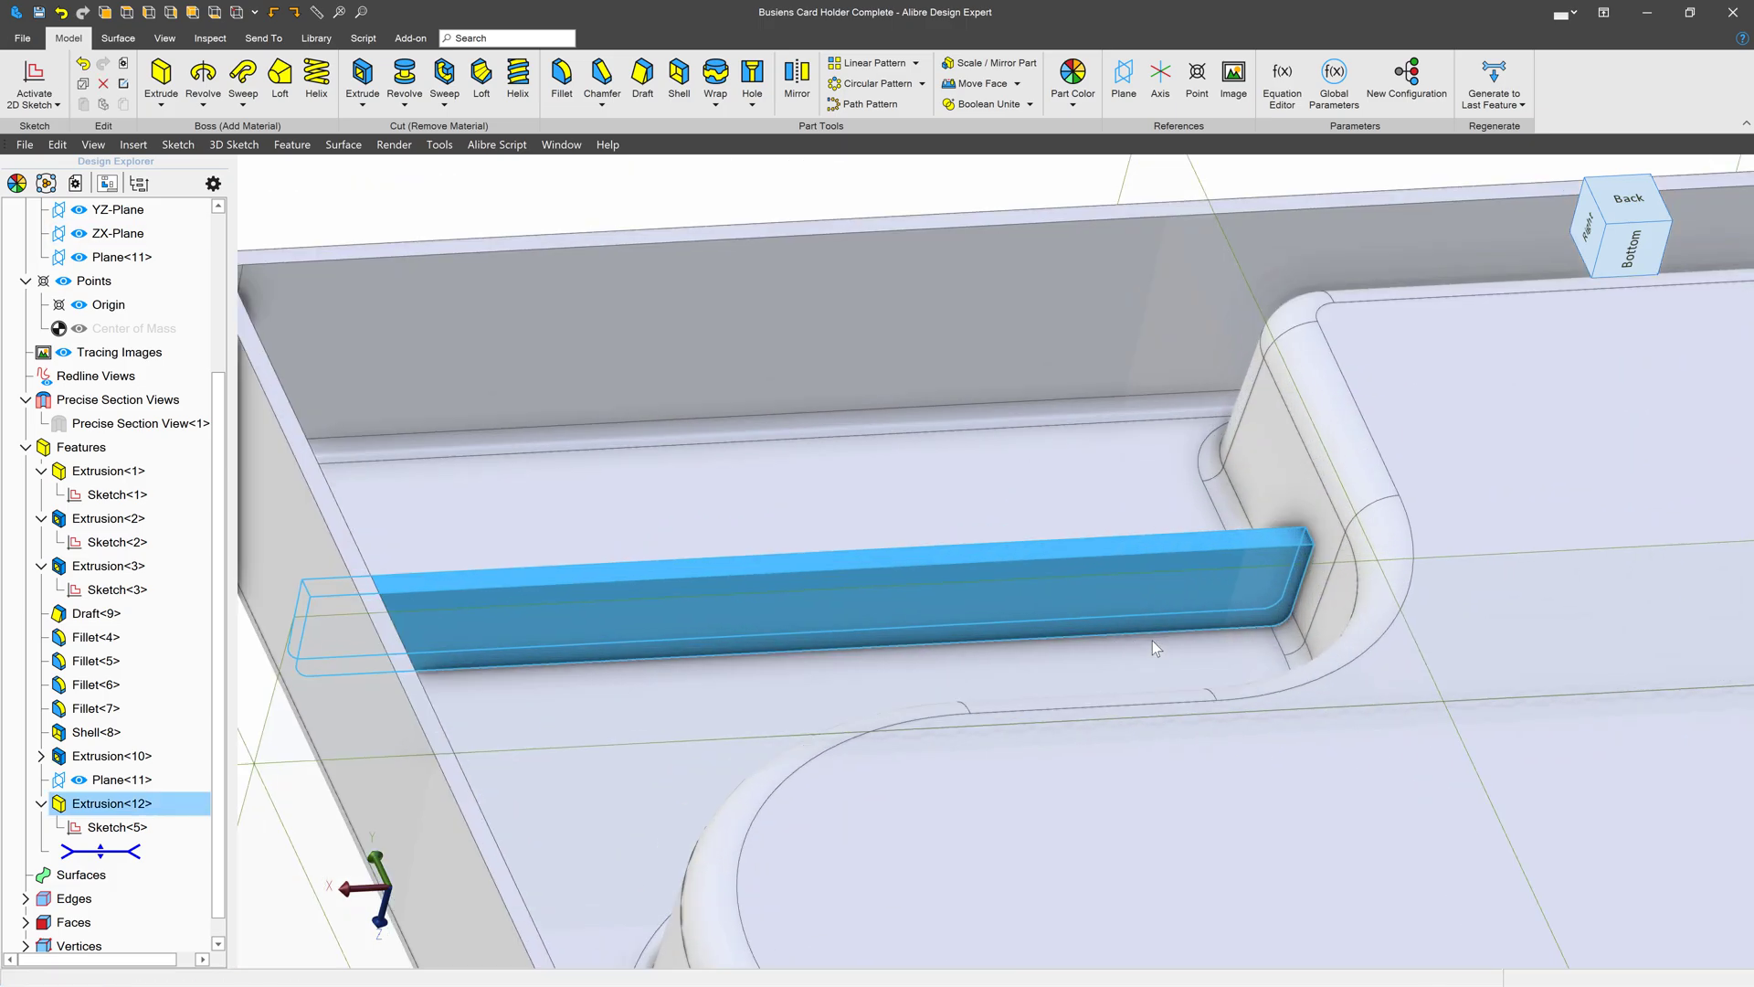
Edit the rib extrusion to use type To Geometry, ending at the card holder's outer side face.
scroll(1153, 639, "down", 4)
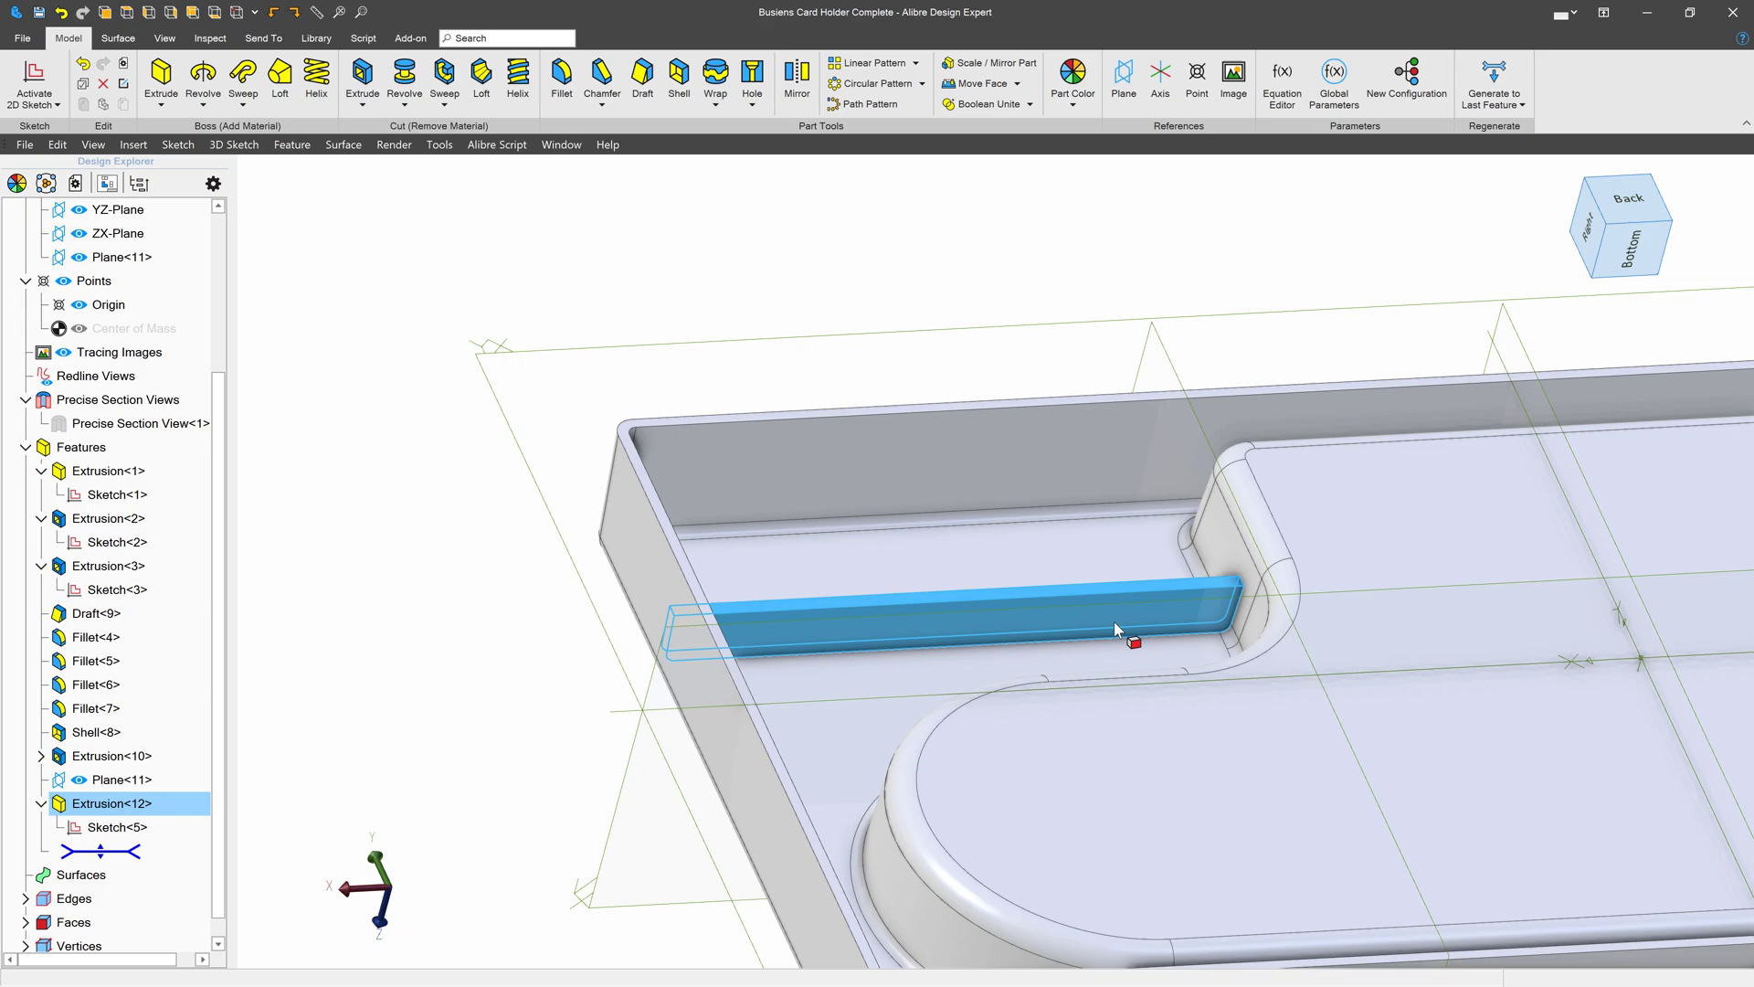
scroll(891, 552, "up", 3)
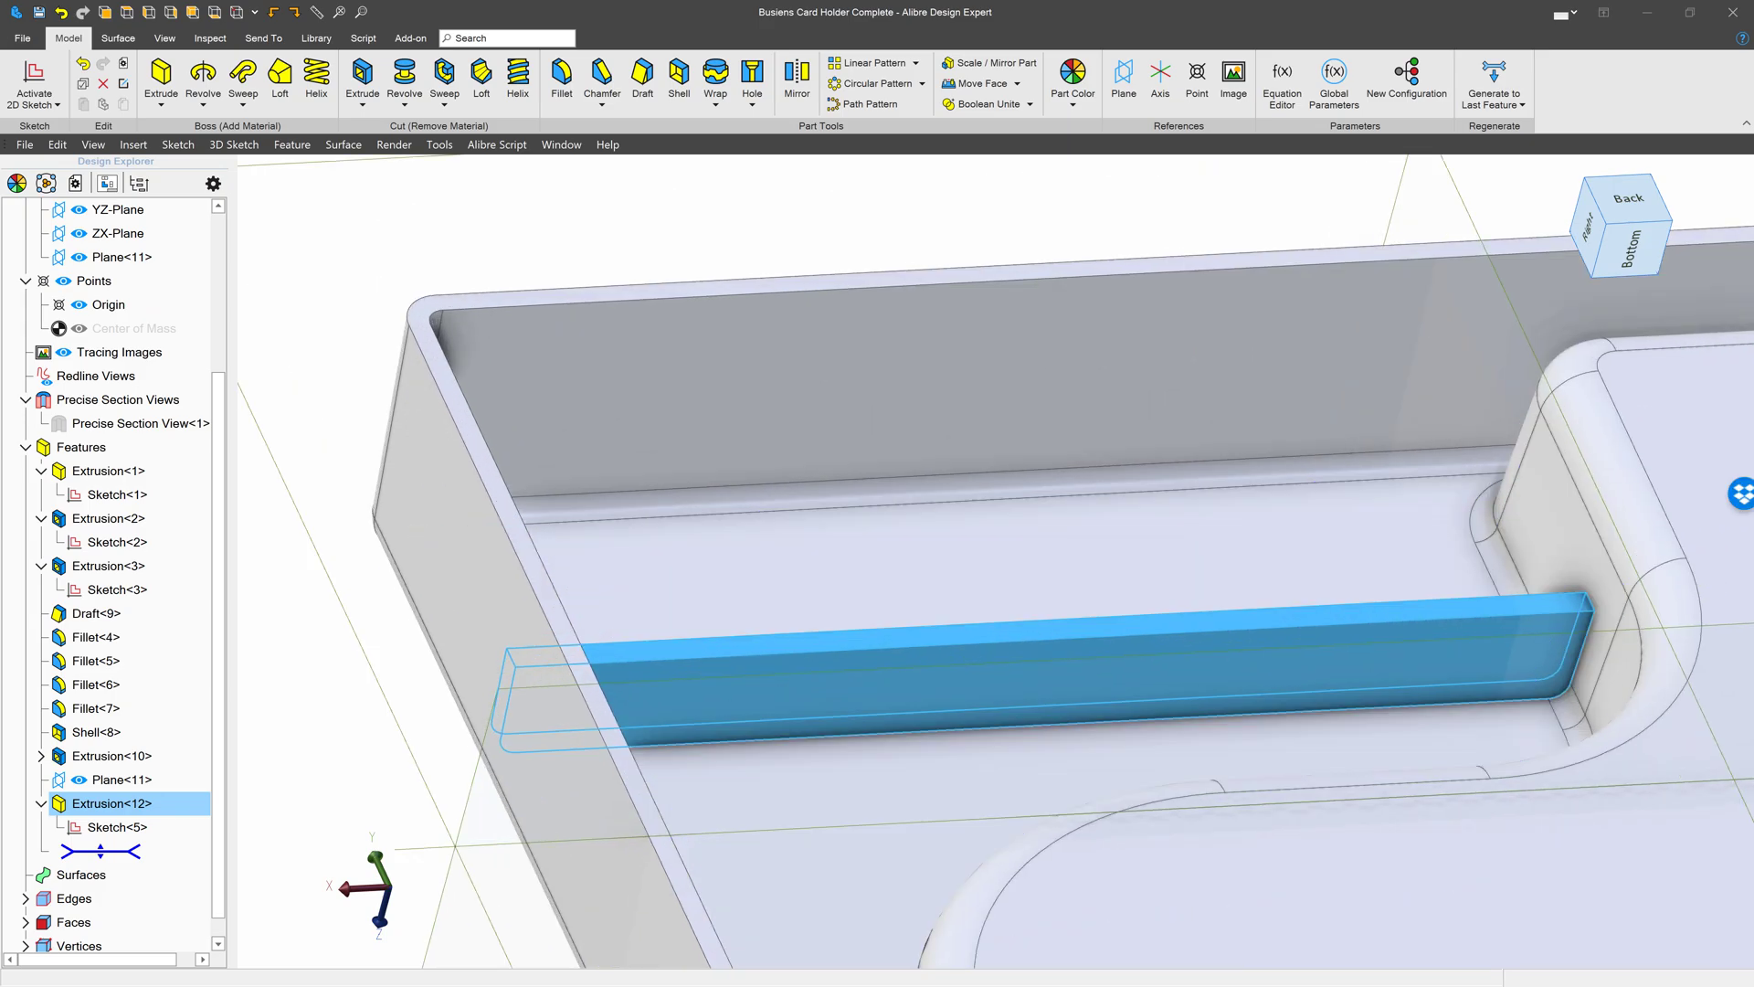
left_click(356, 751)
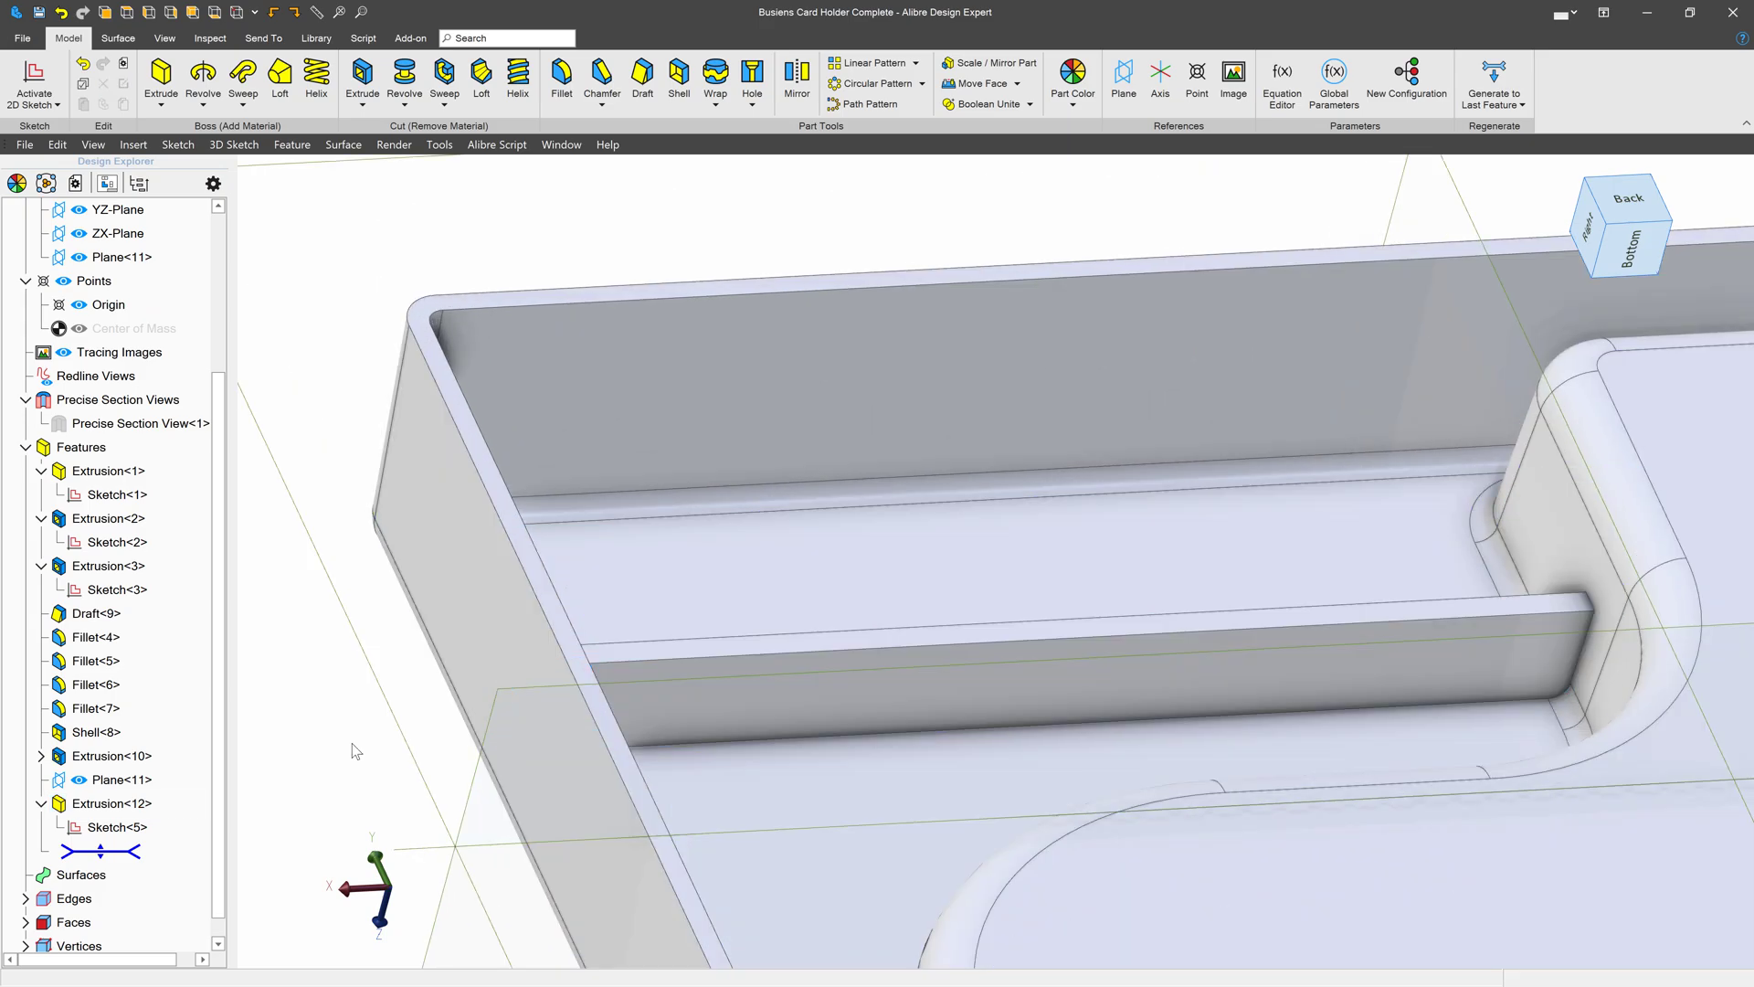
left_click(92, 804)
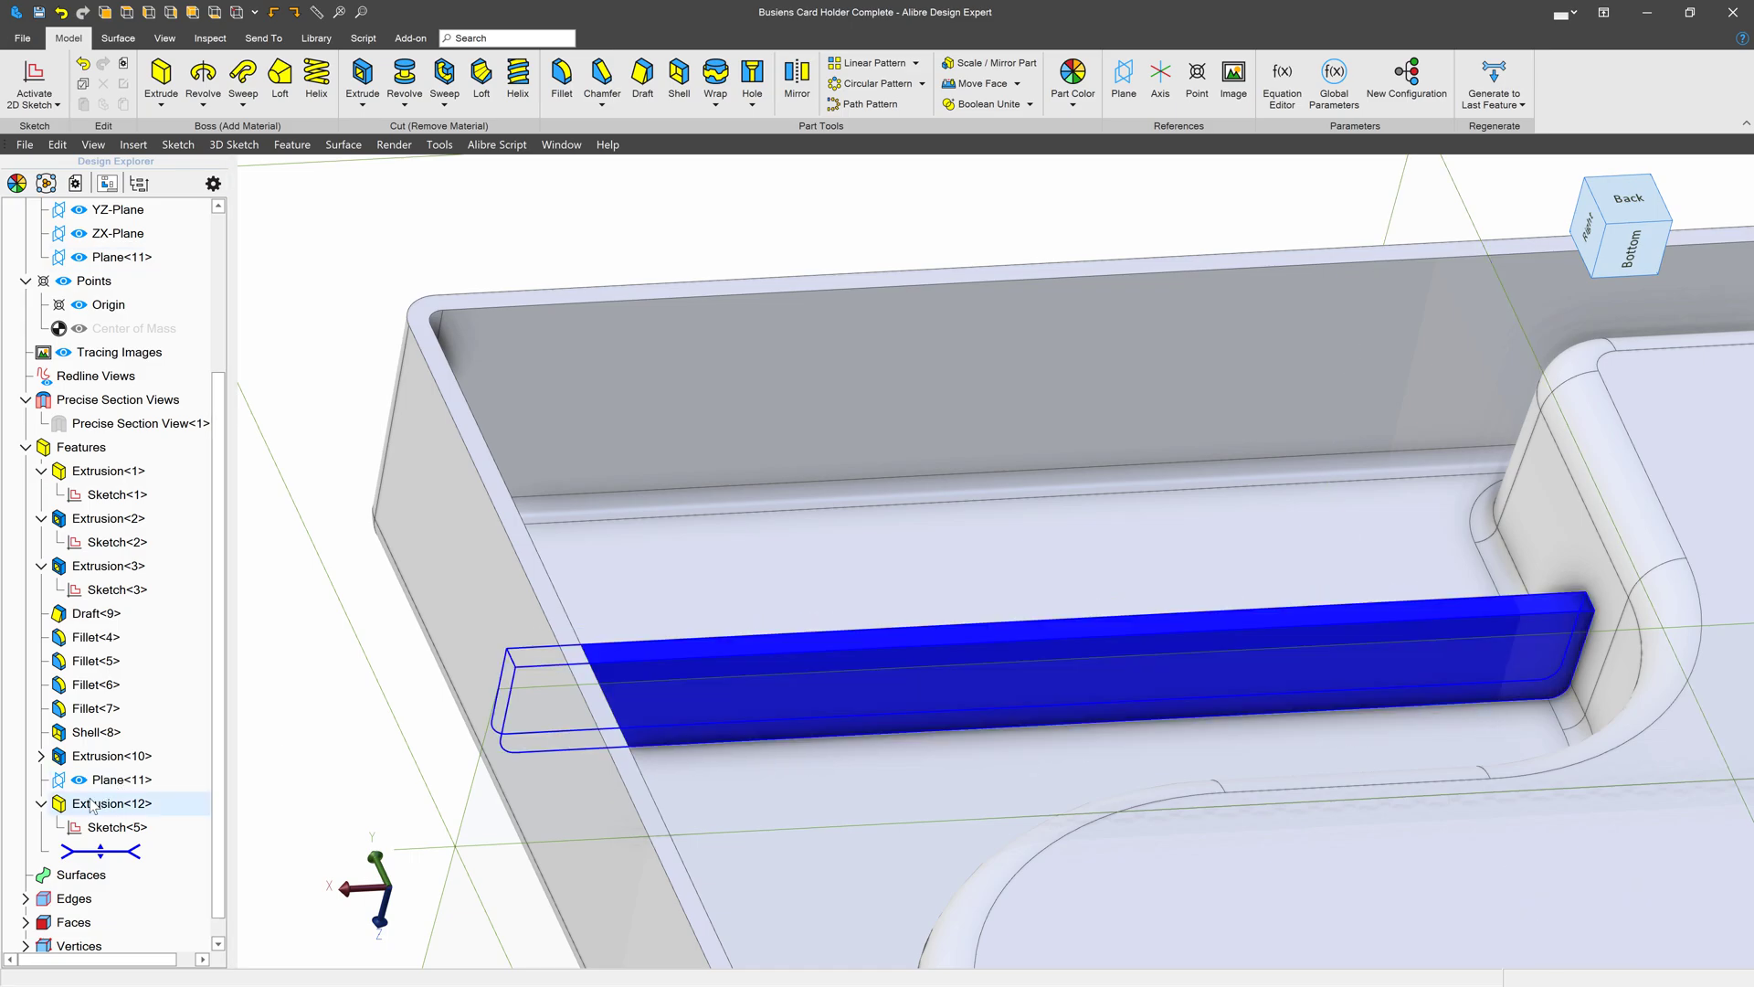
right_click(92, 804)
left_click(109, 815)
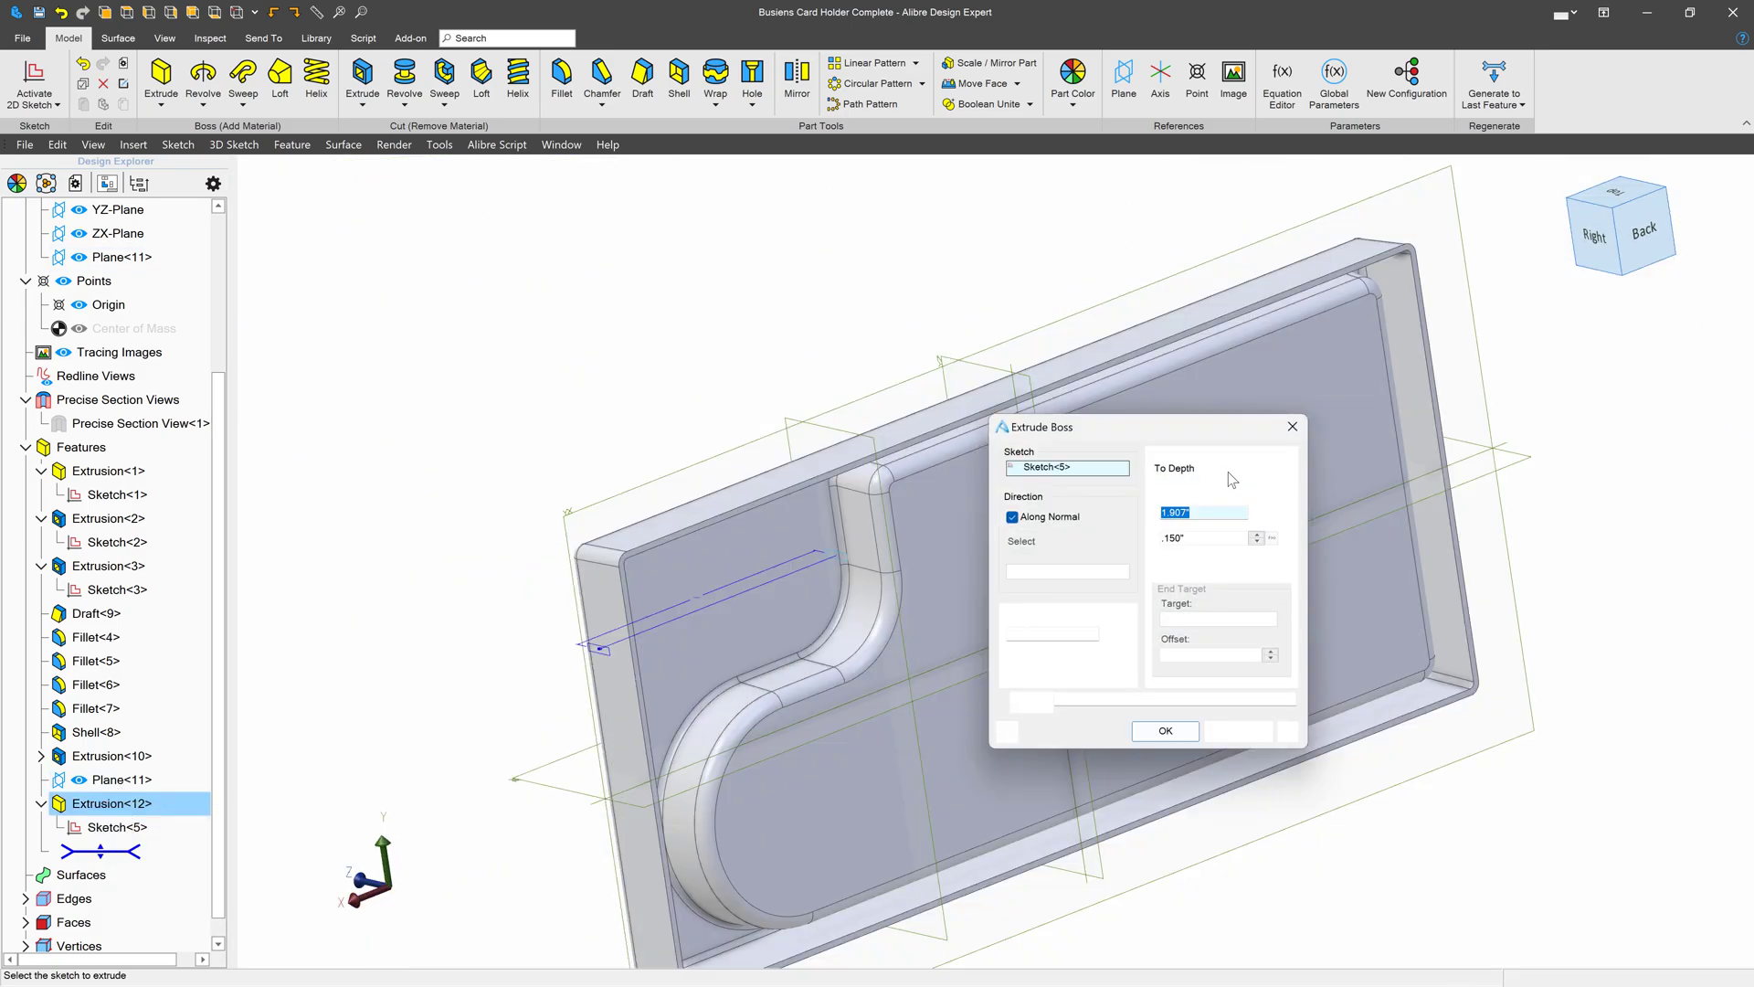
left_click(1220, 469)
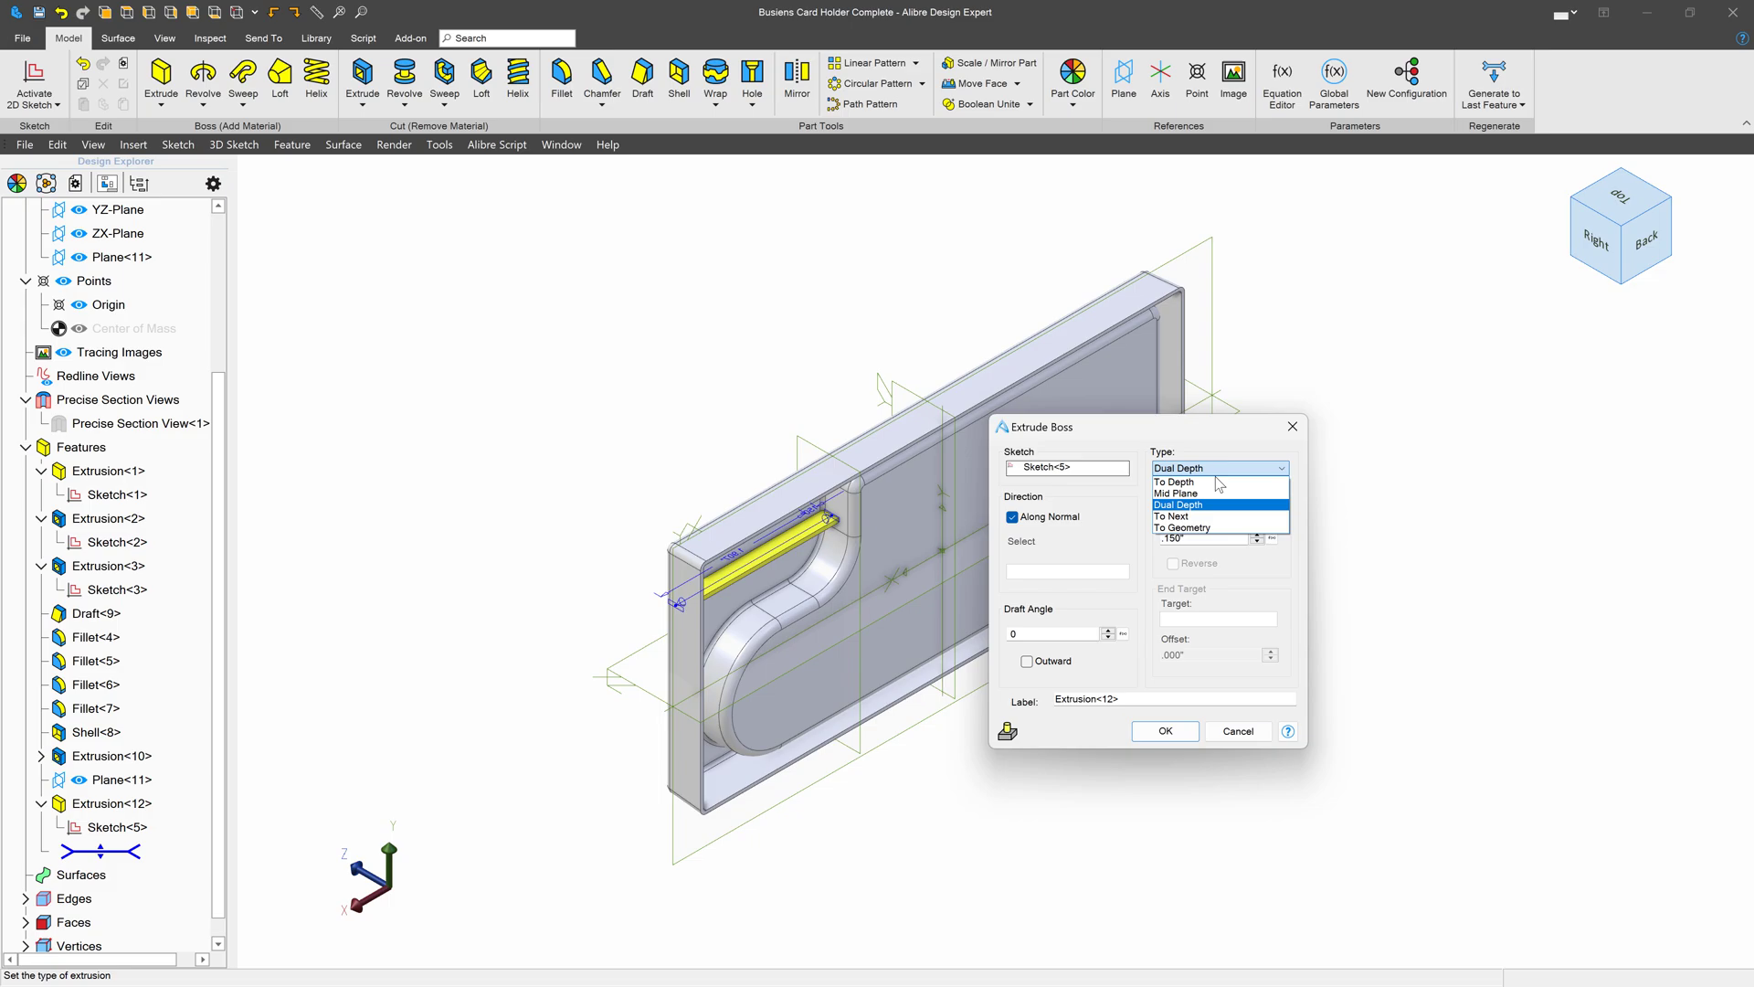
left_click(1188, 528)
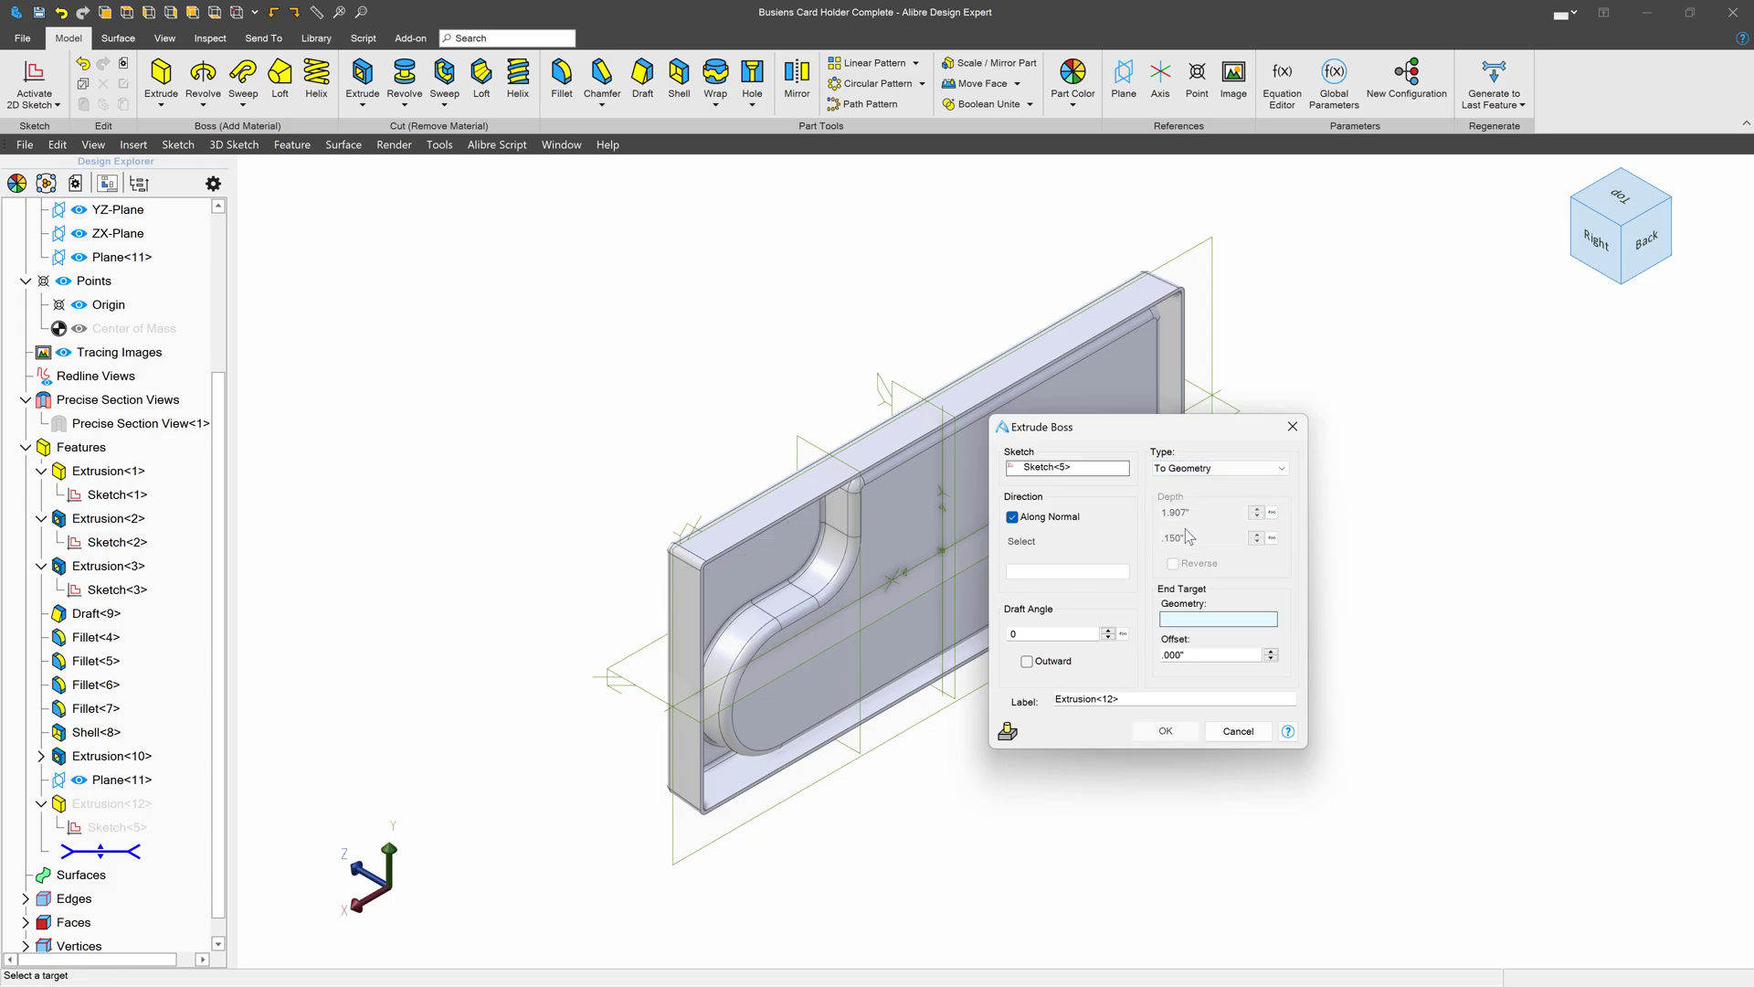
left_click(687, 678)
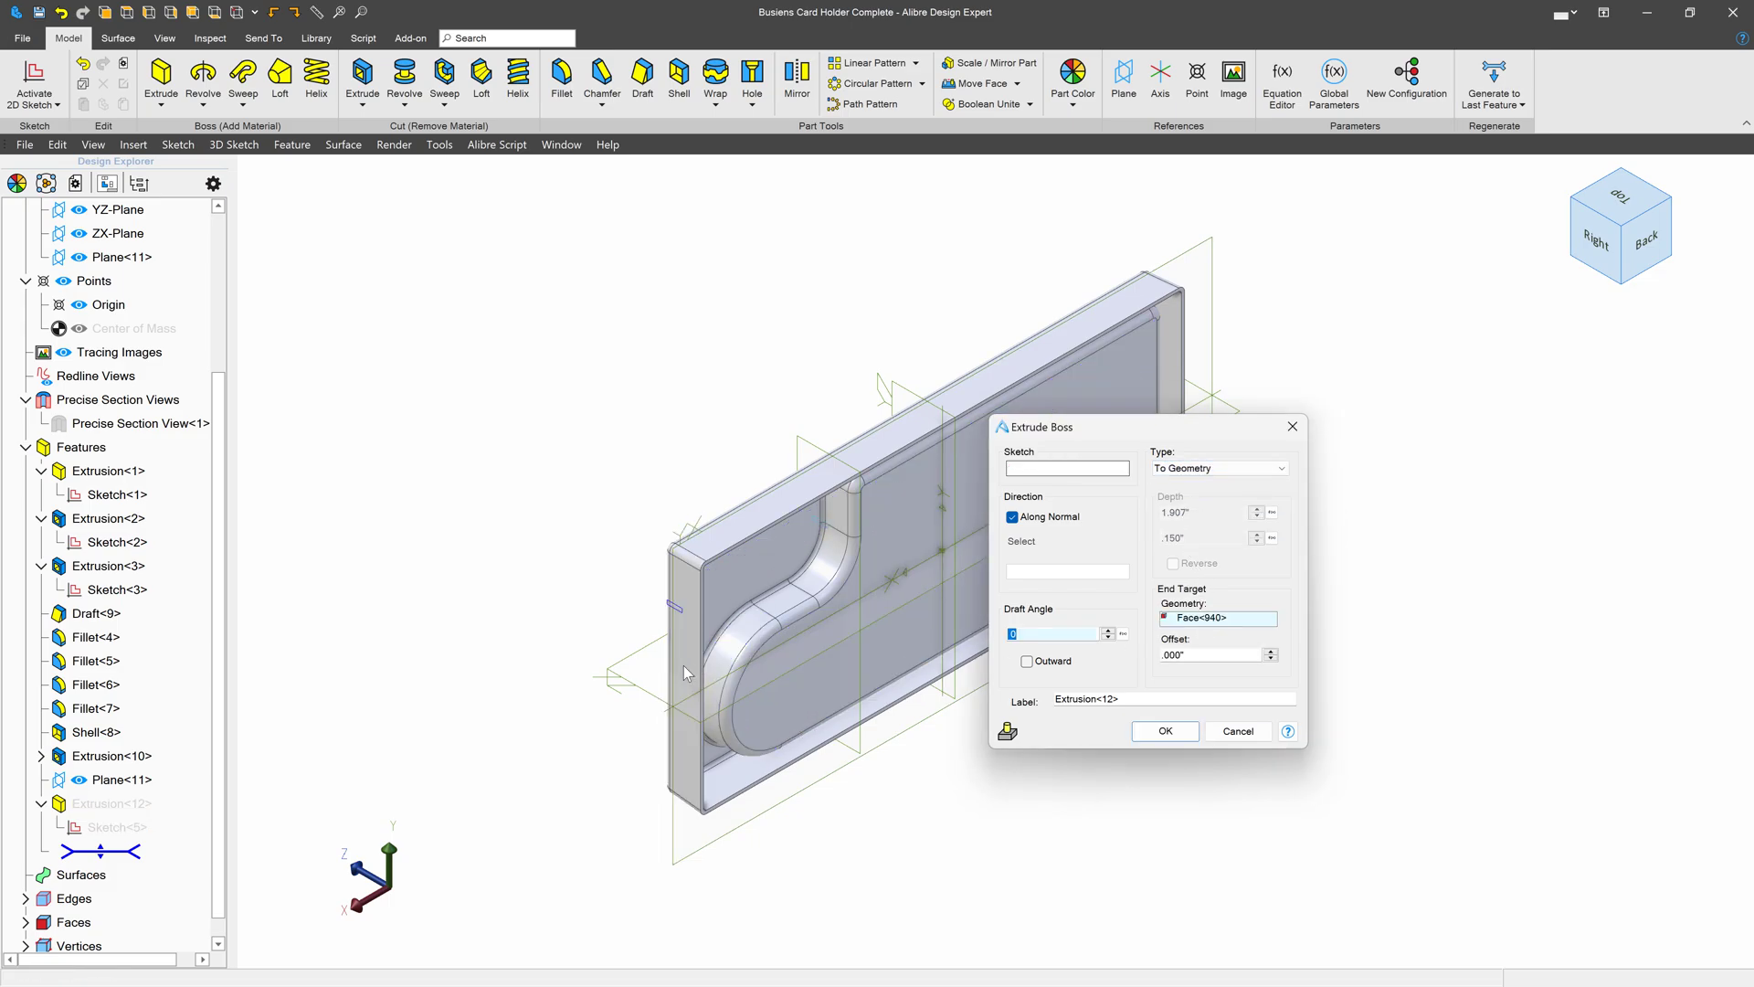
Check the rib preview where it meets the outer side wall and apply the To Geometry edit.
scroll(622, 589, "up", 8)
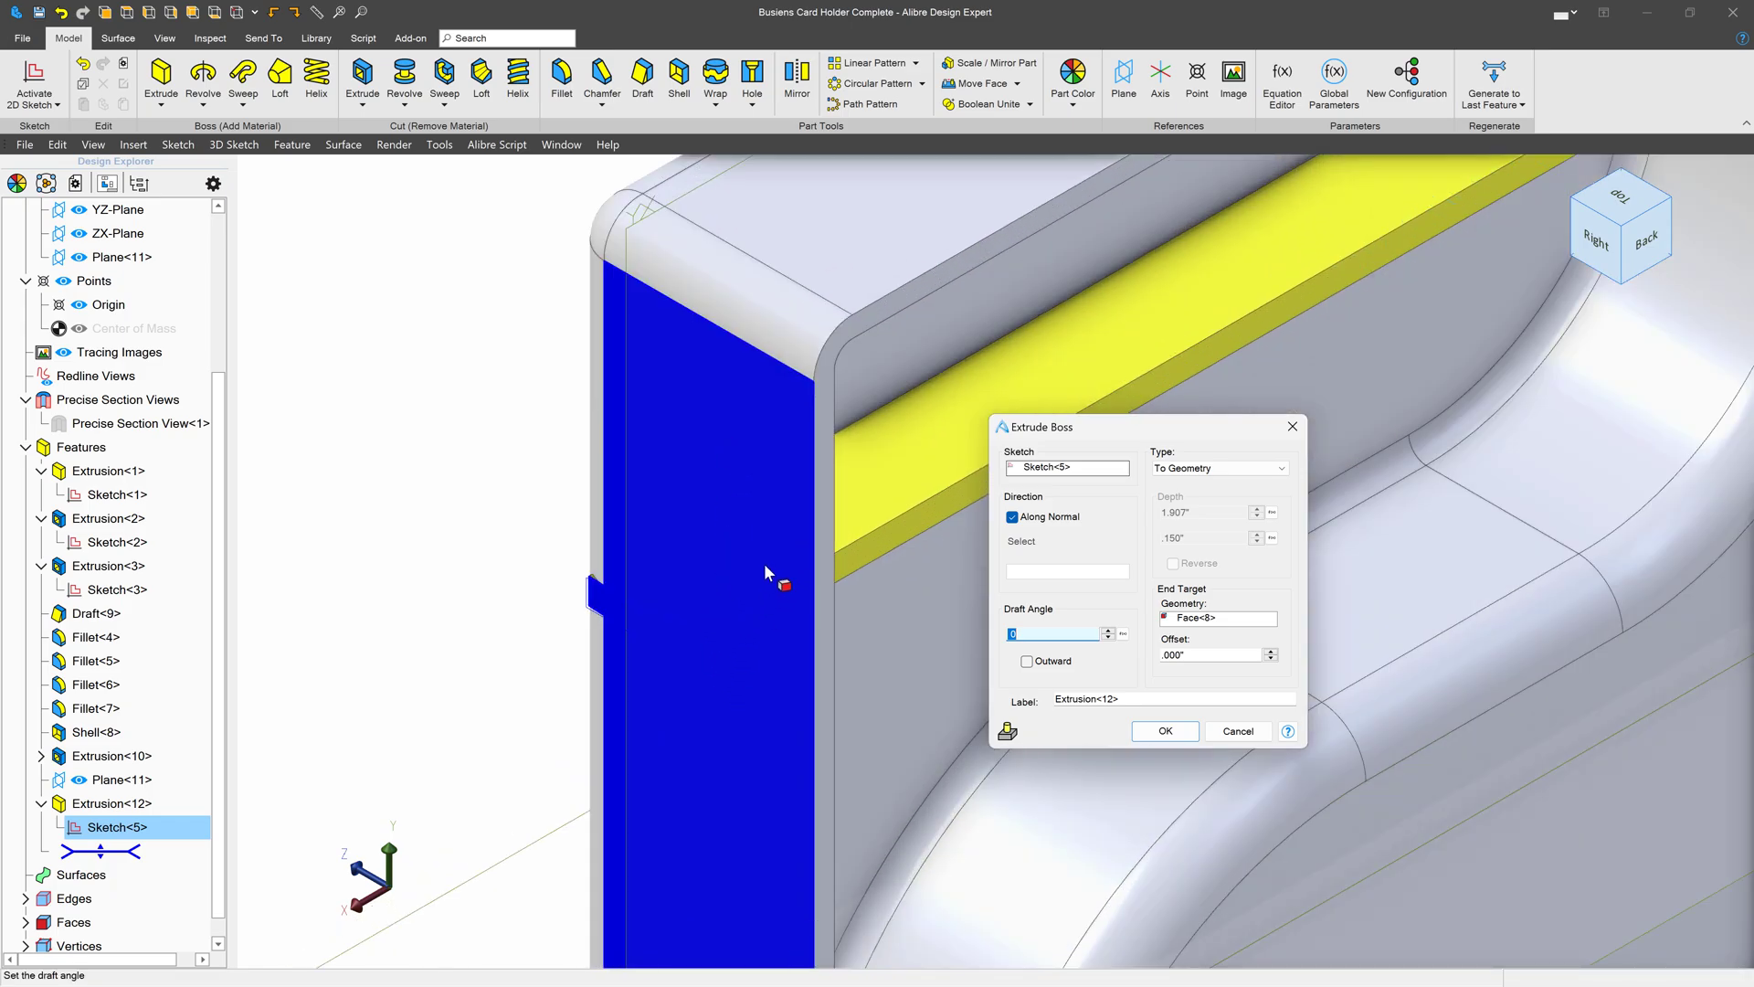
mouse_move(661, 541)
middle_mouse_down()
mouse_move(661, 578)
mouse_move(663, 541)
middle_mouse_up()
scroll(594, 452, "up", 4)
scroll(587, 455, "up", 2)
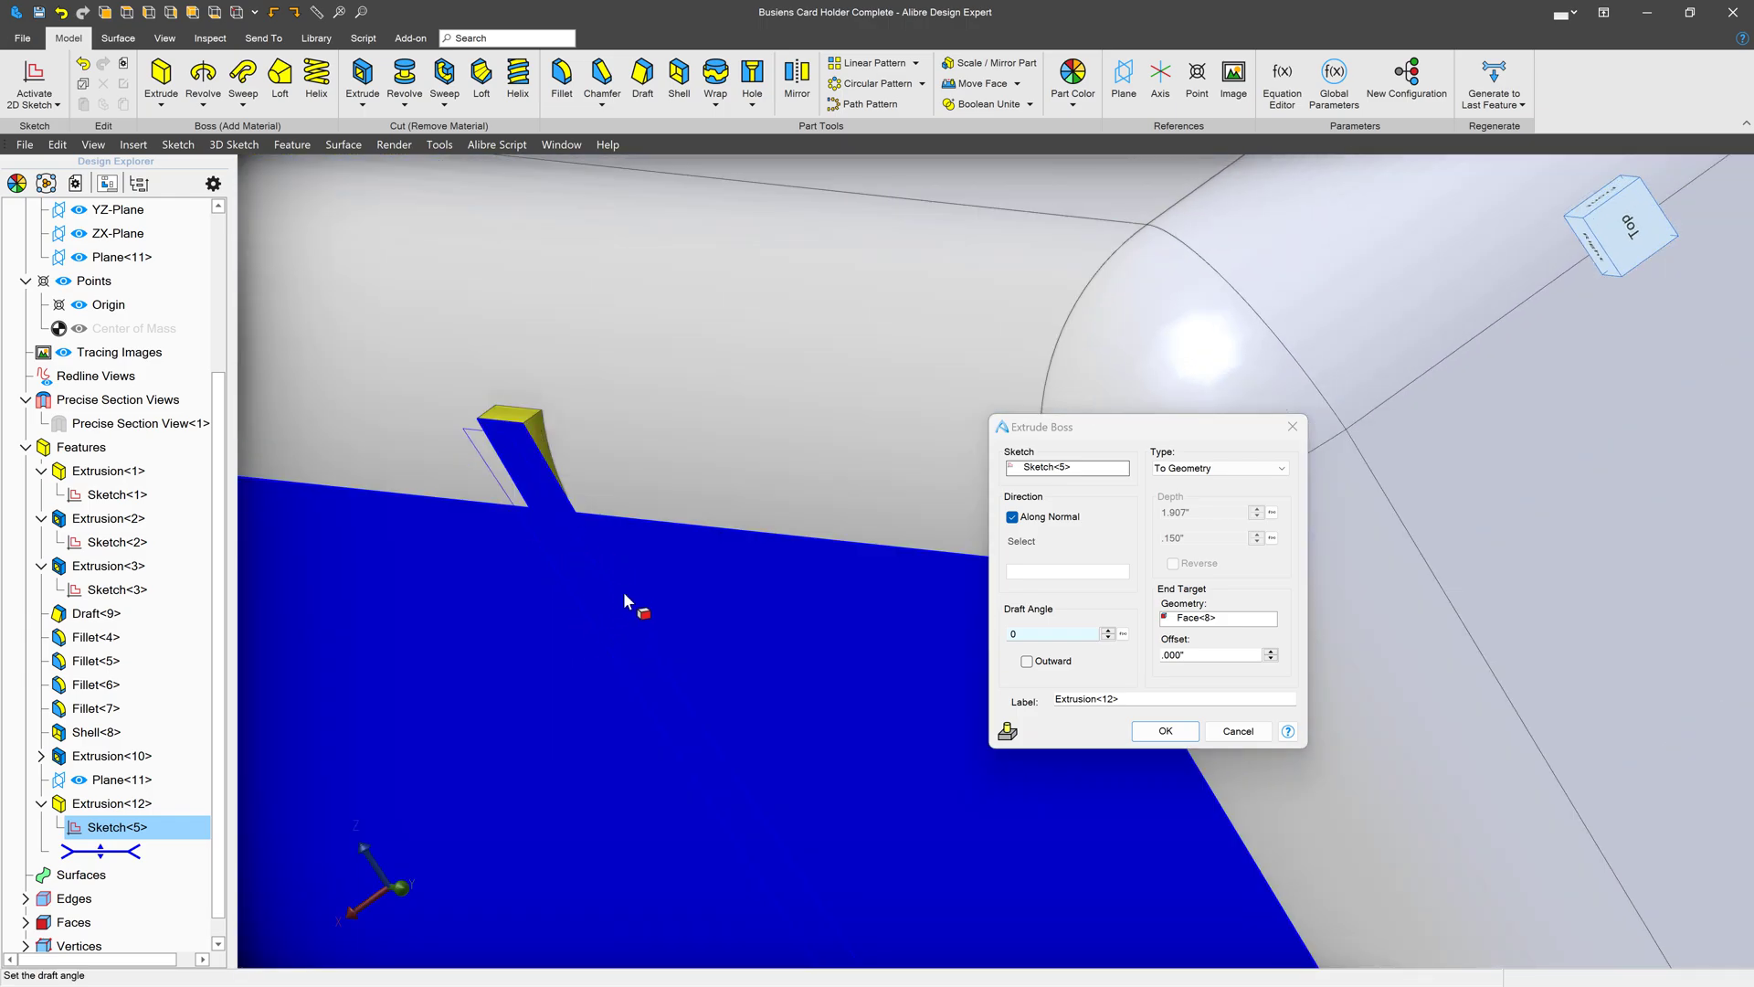
scroll(424, 645, "down", 5)
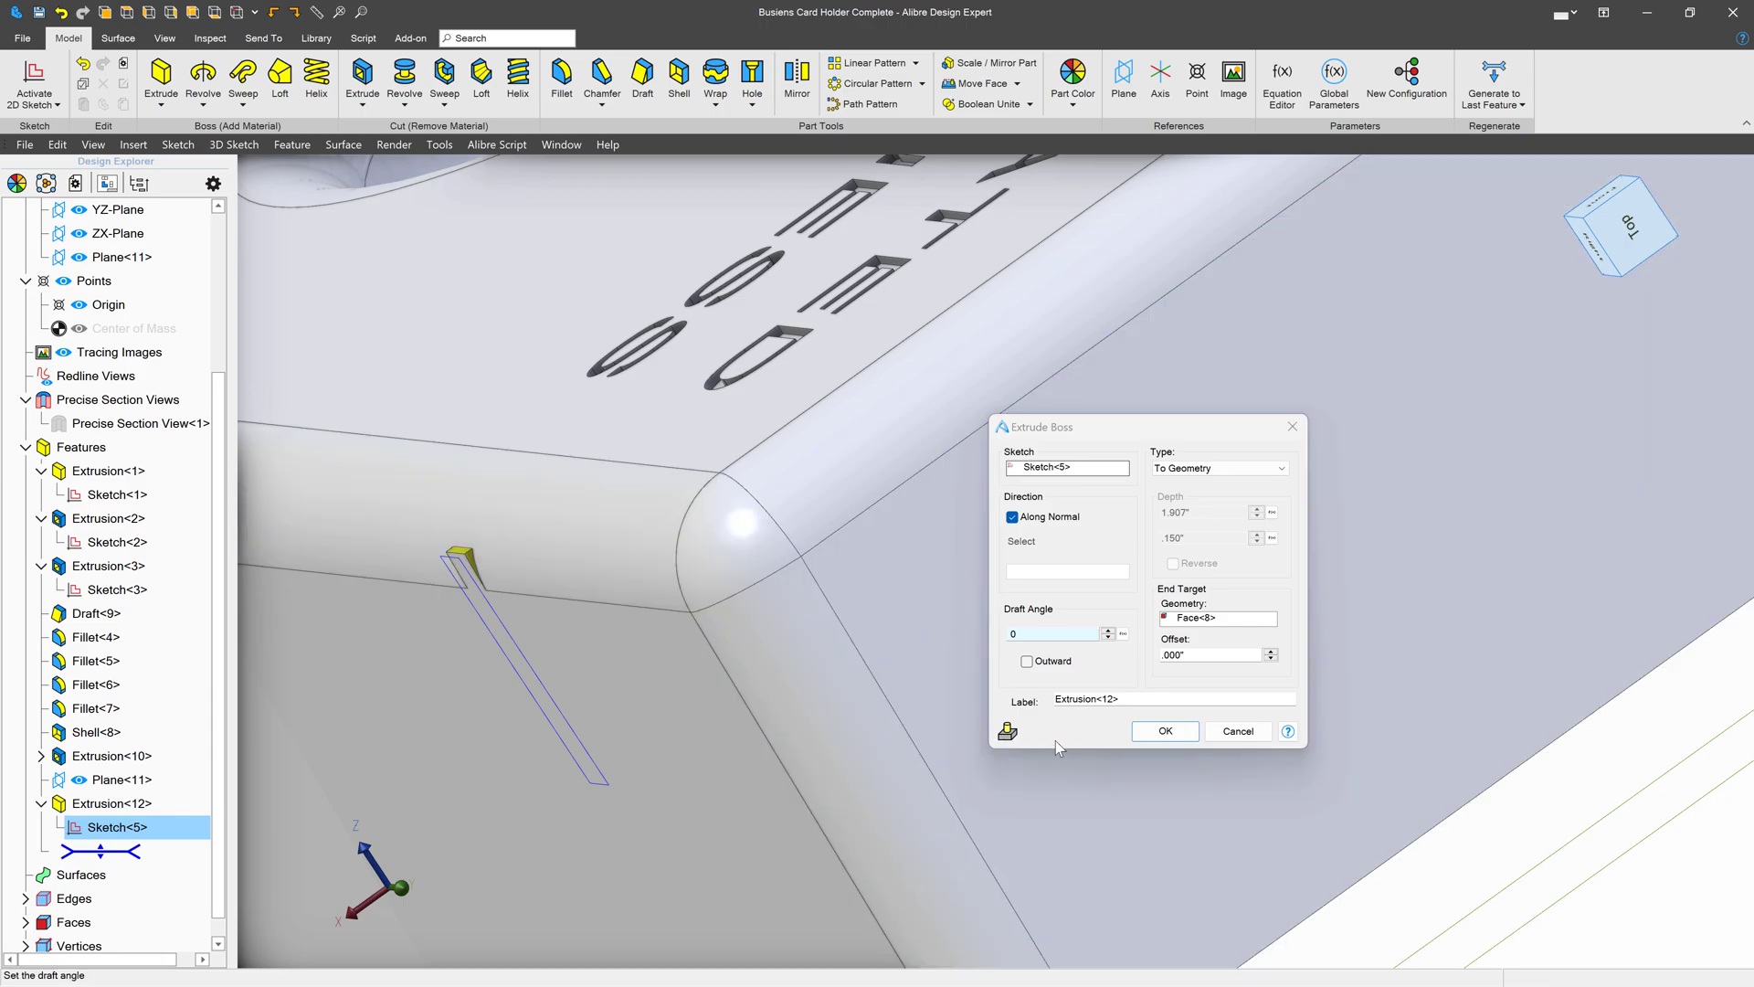
left_click(1137, 736)
middle_click_drag(1110, 720, 1235, 731)
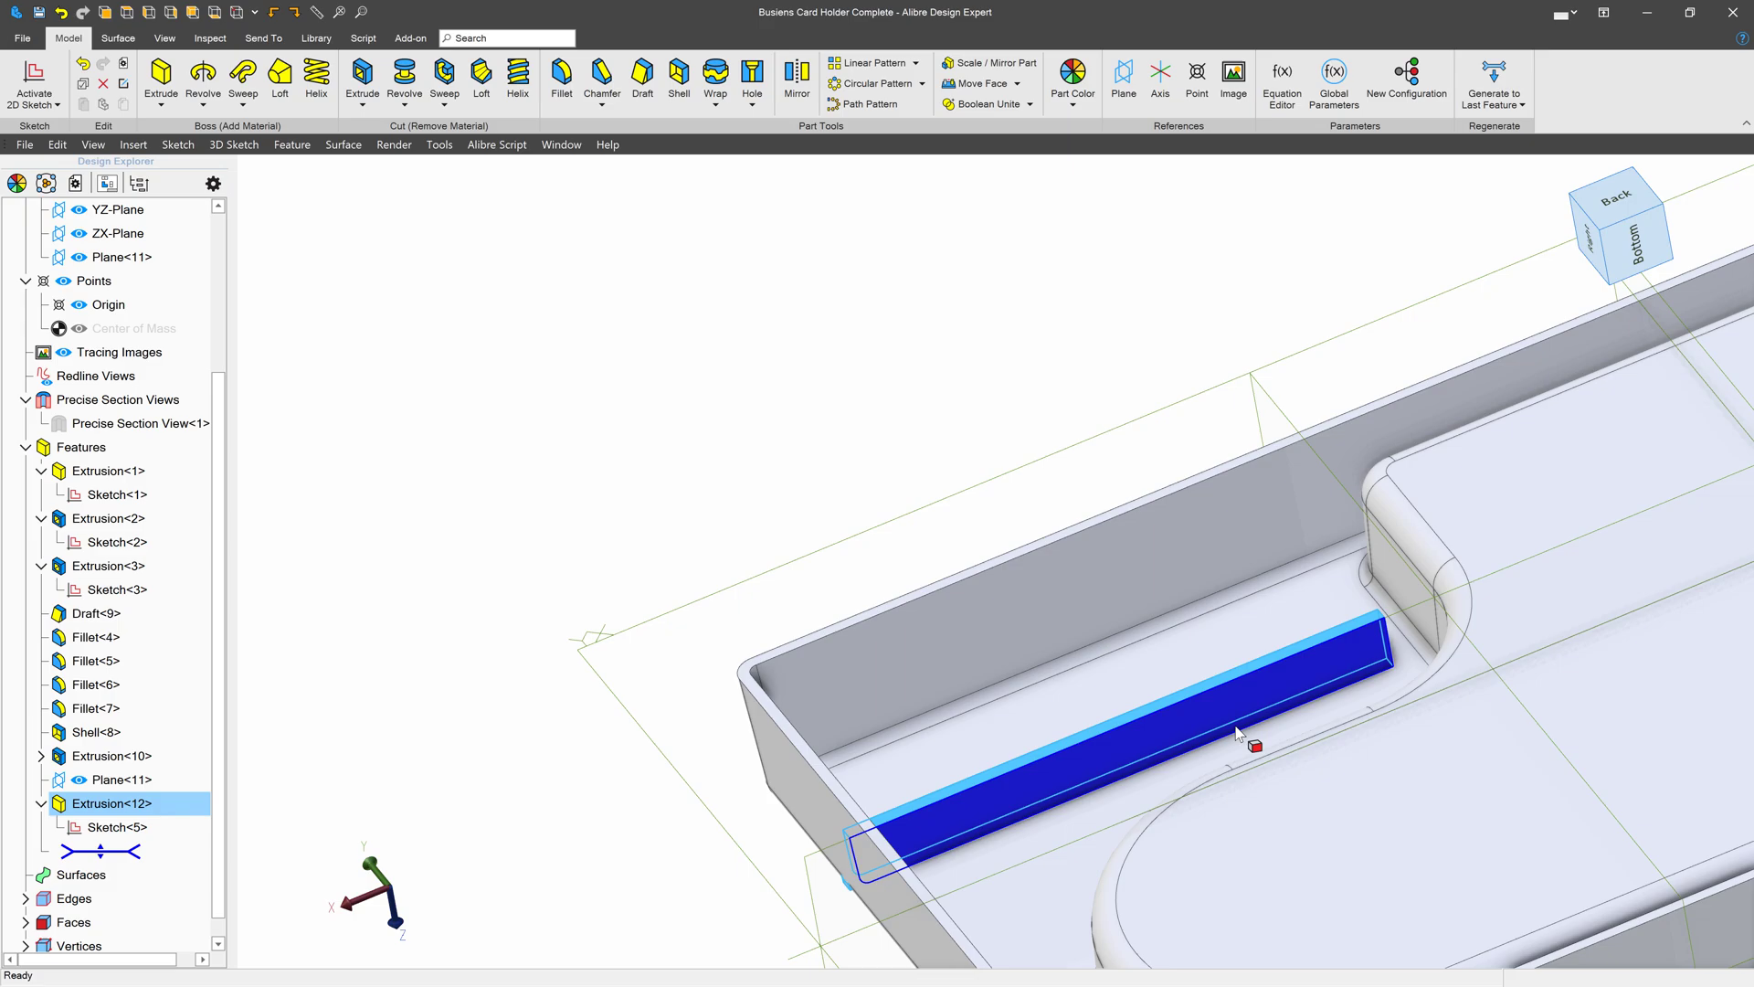
scroll(1235, 703, "up", 3)
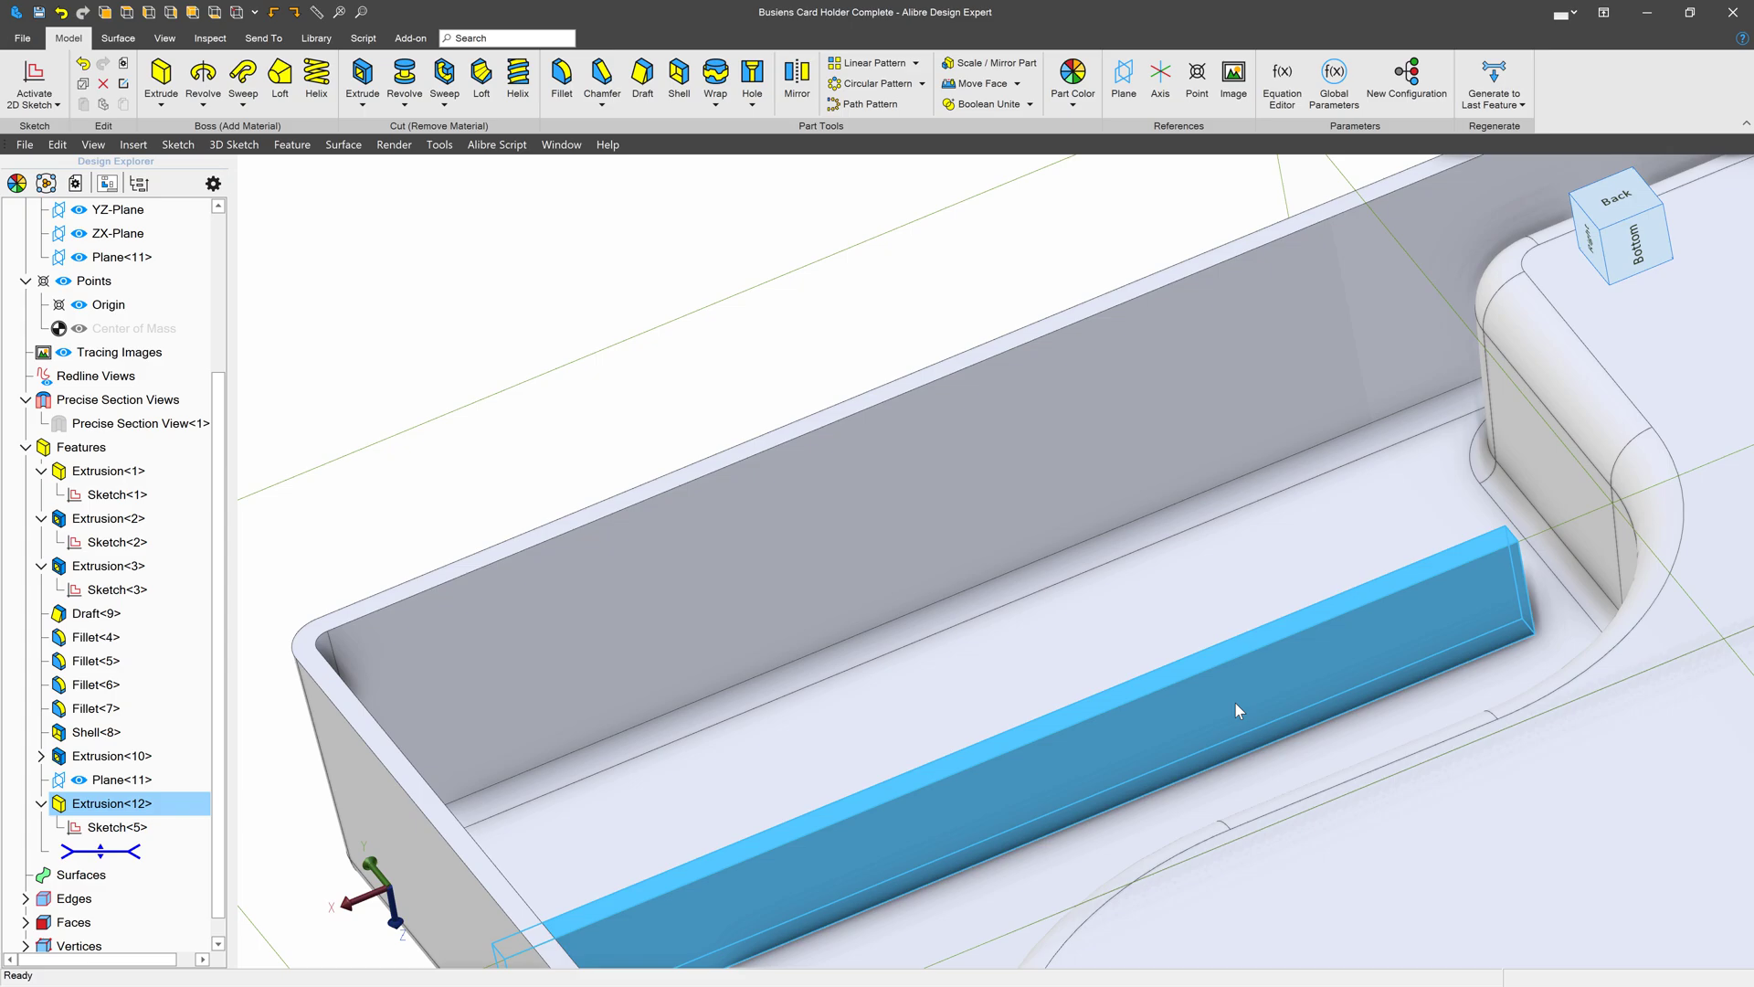
Delete the rib extrusion together with its rectangle sketch.
key("Escape")
middle_click_drag(1235, 703, 1225, 768)
scroll(859, 639, "down", 2)
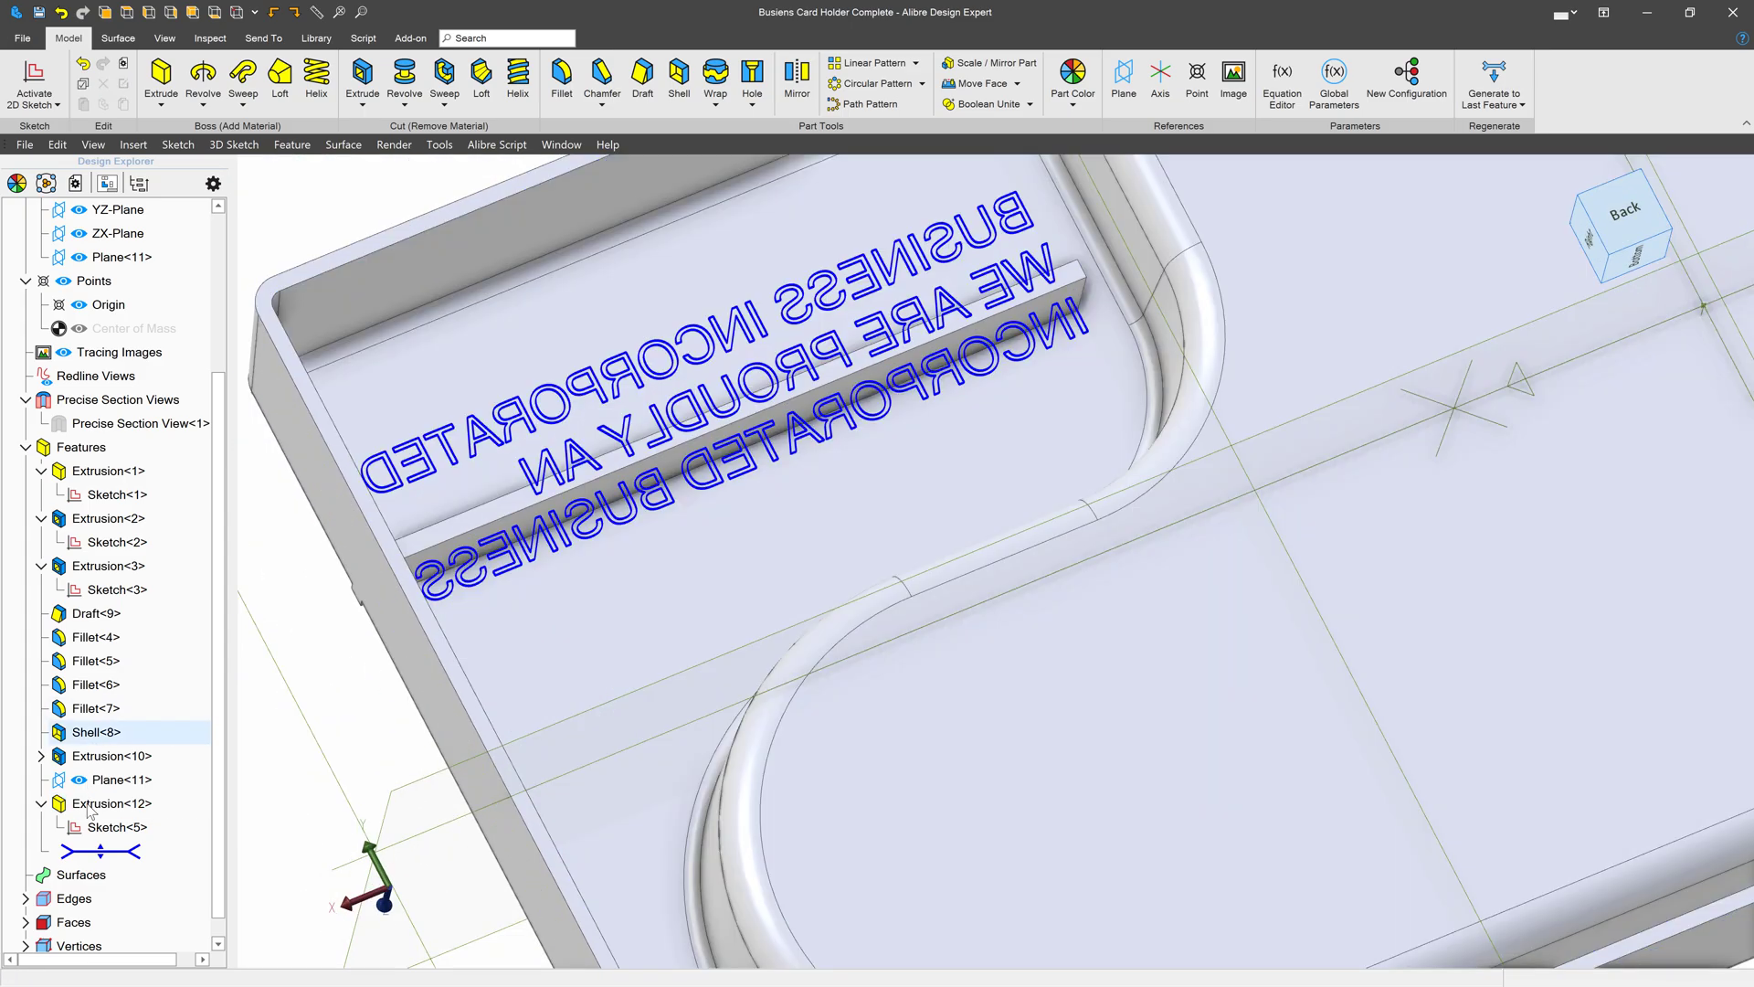
right_click(107, 808)
left_click(146, 877)
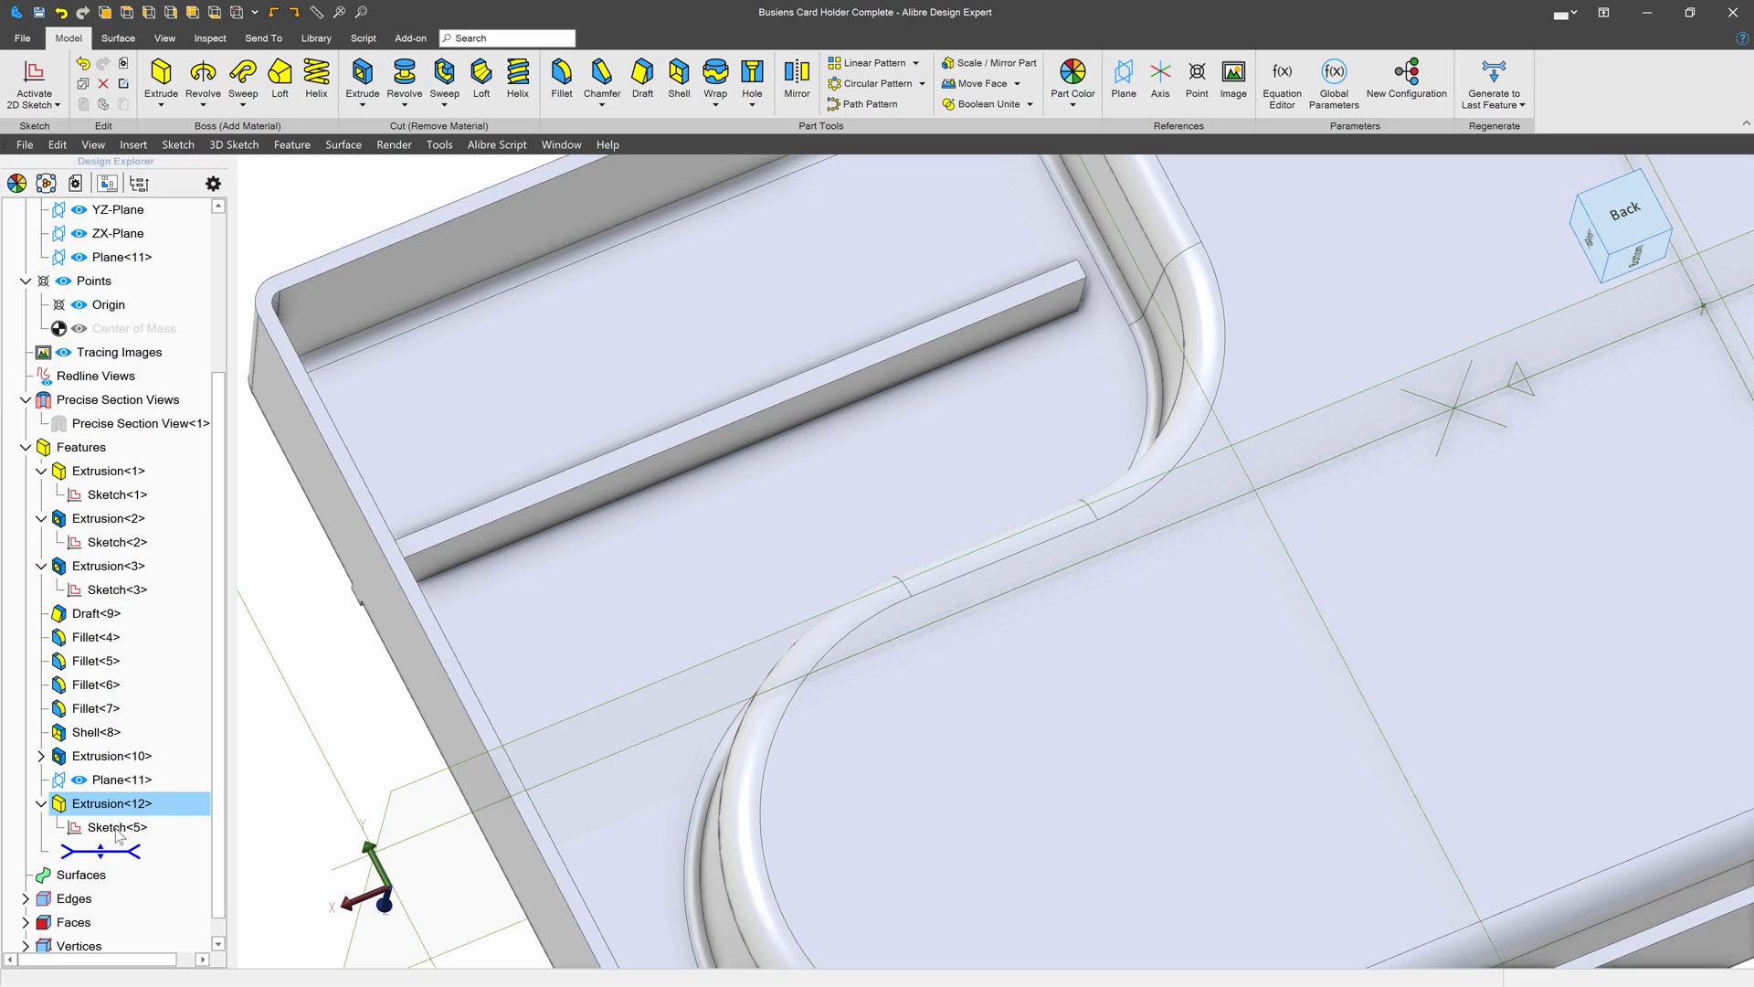
right_click(105, 804)
left_click(149, 875)
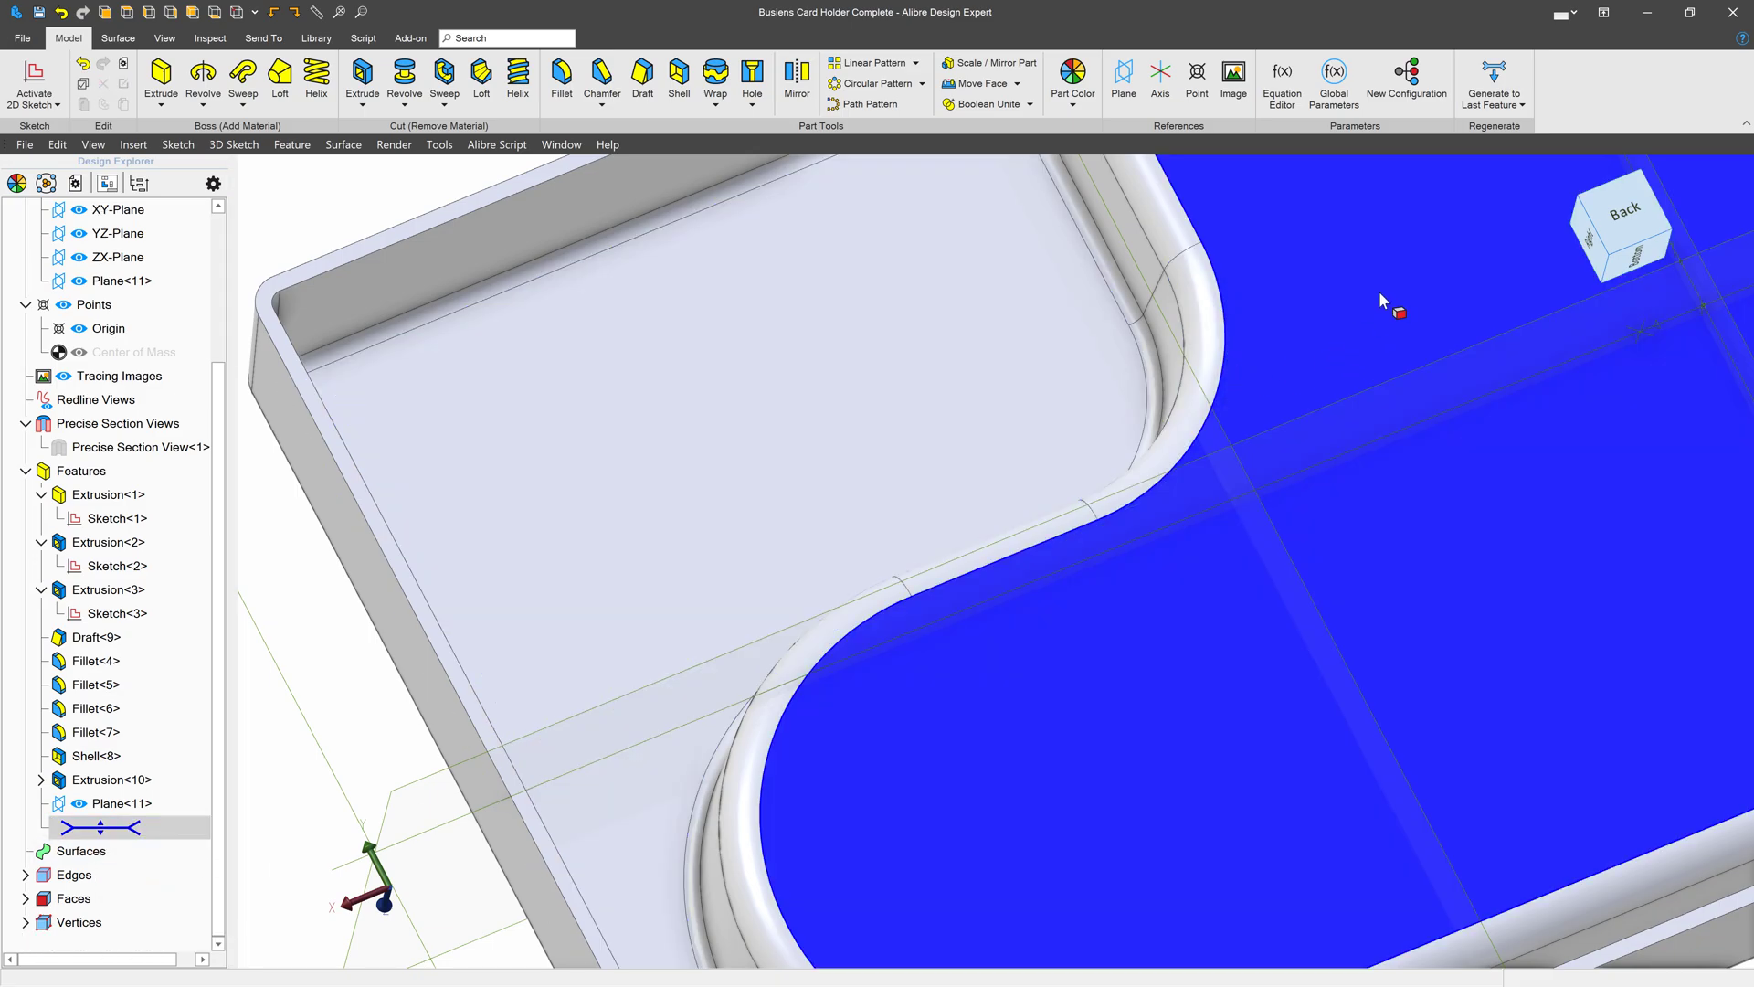
Start a sketch on the large flat face on the back and draw a slanted line across the corner area beside it.
left_click(1391, 302)
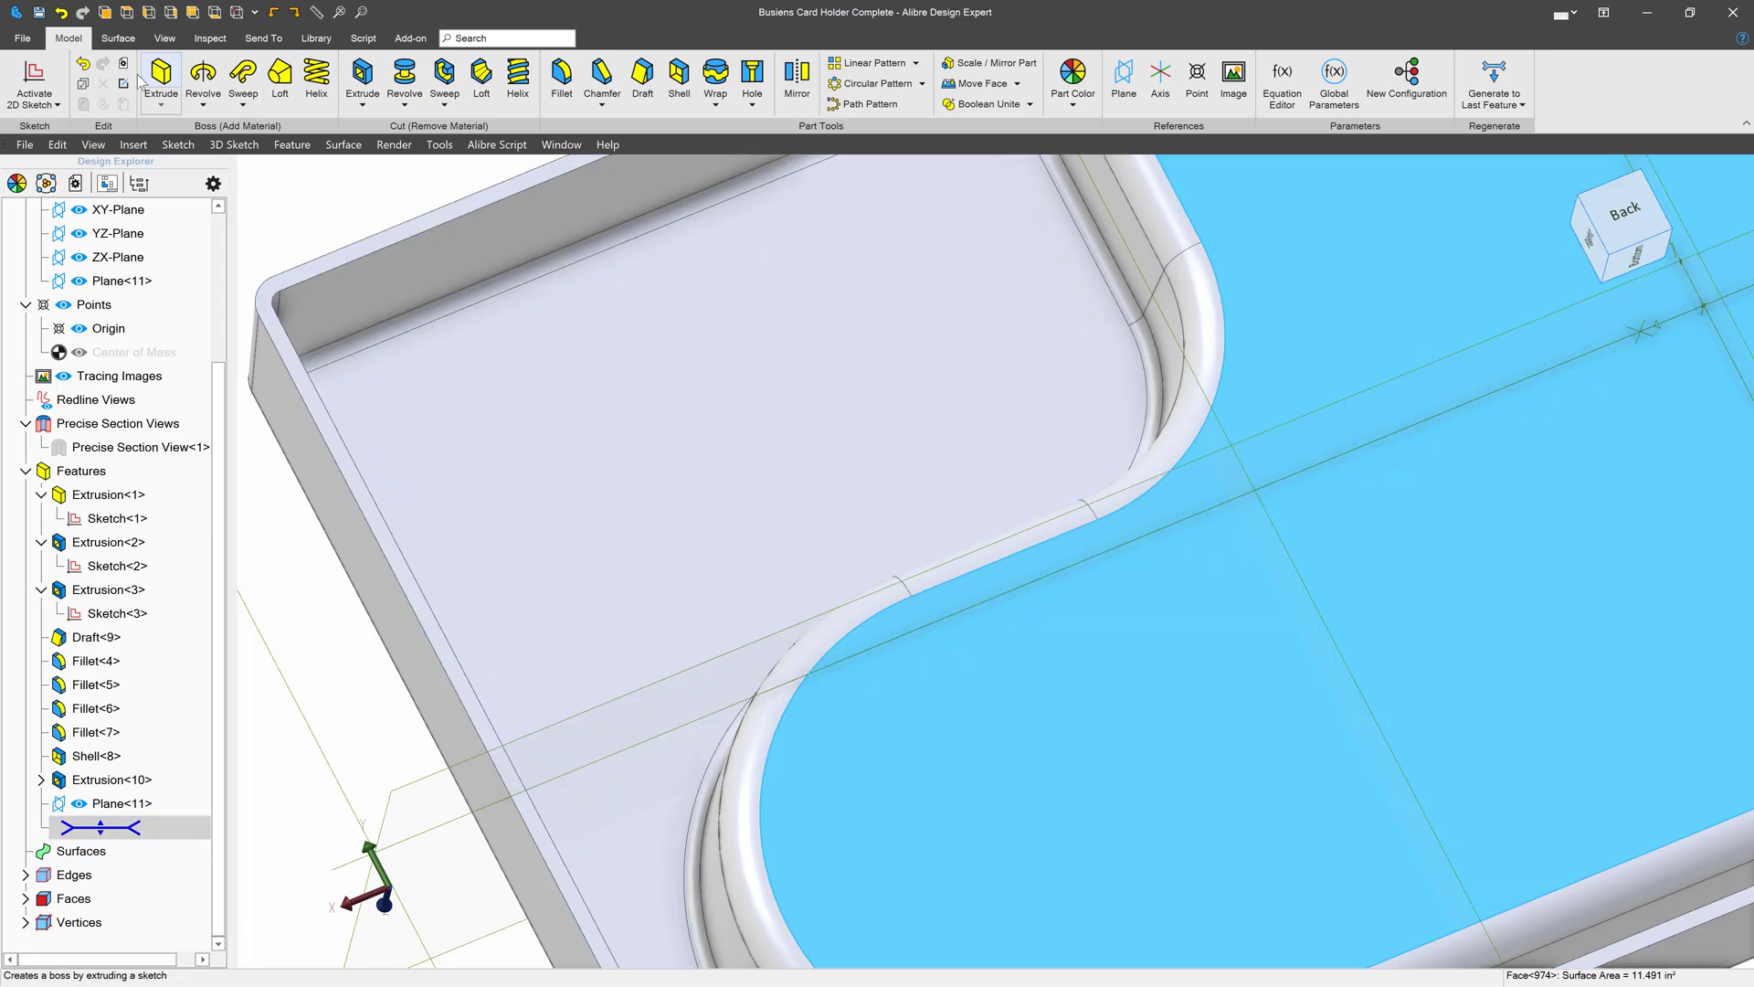
left_click(34, 80)
scroll(485, 329, "up", 3)
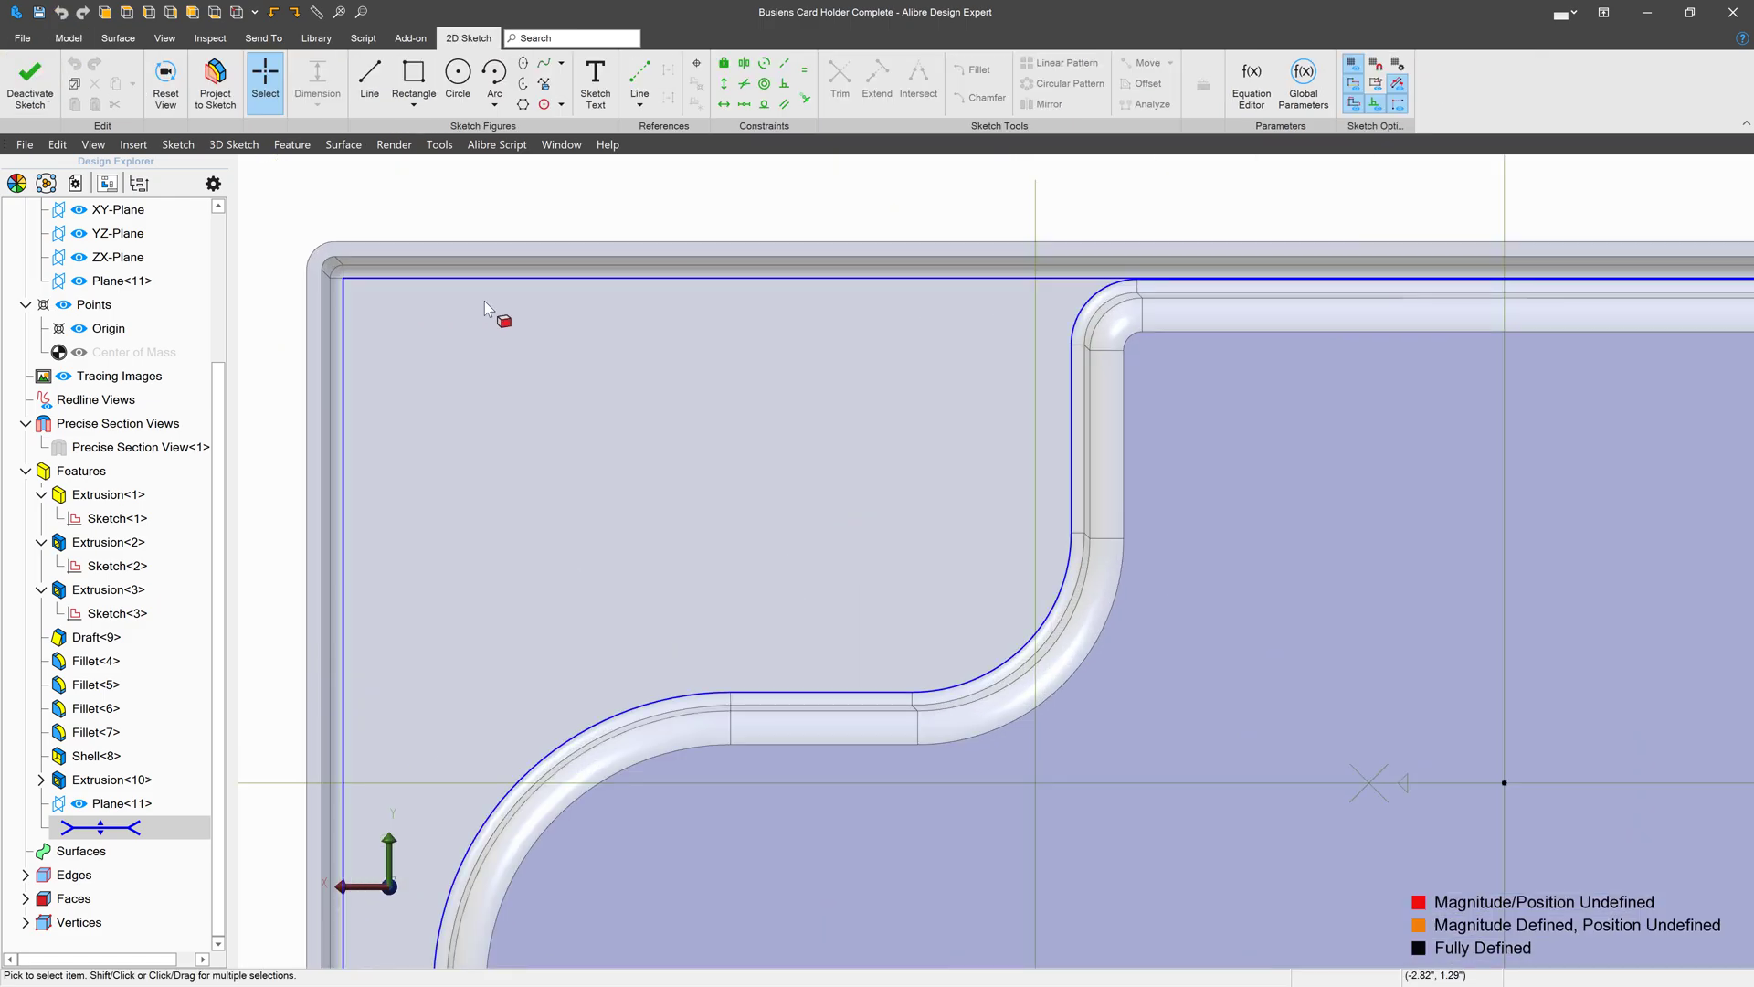
left_click(369, 80)
left_click(438, 469)
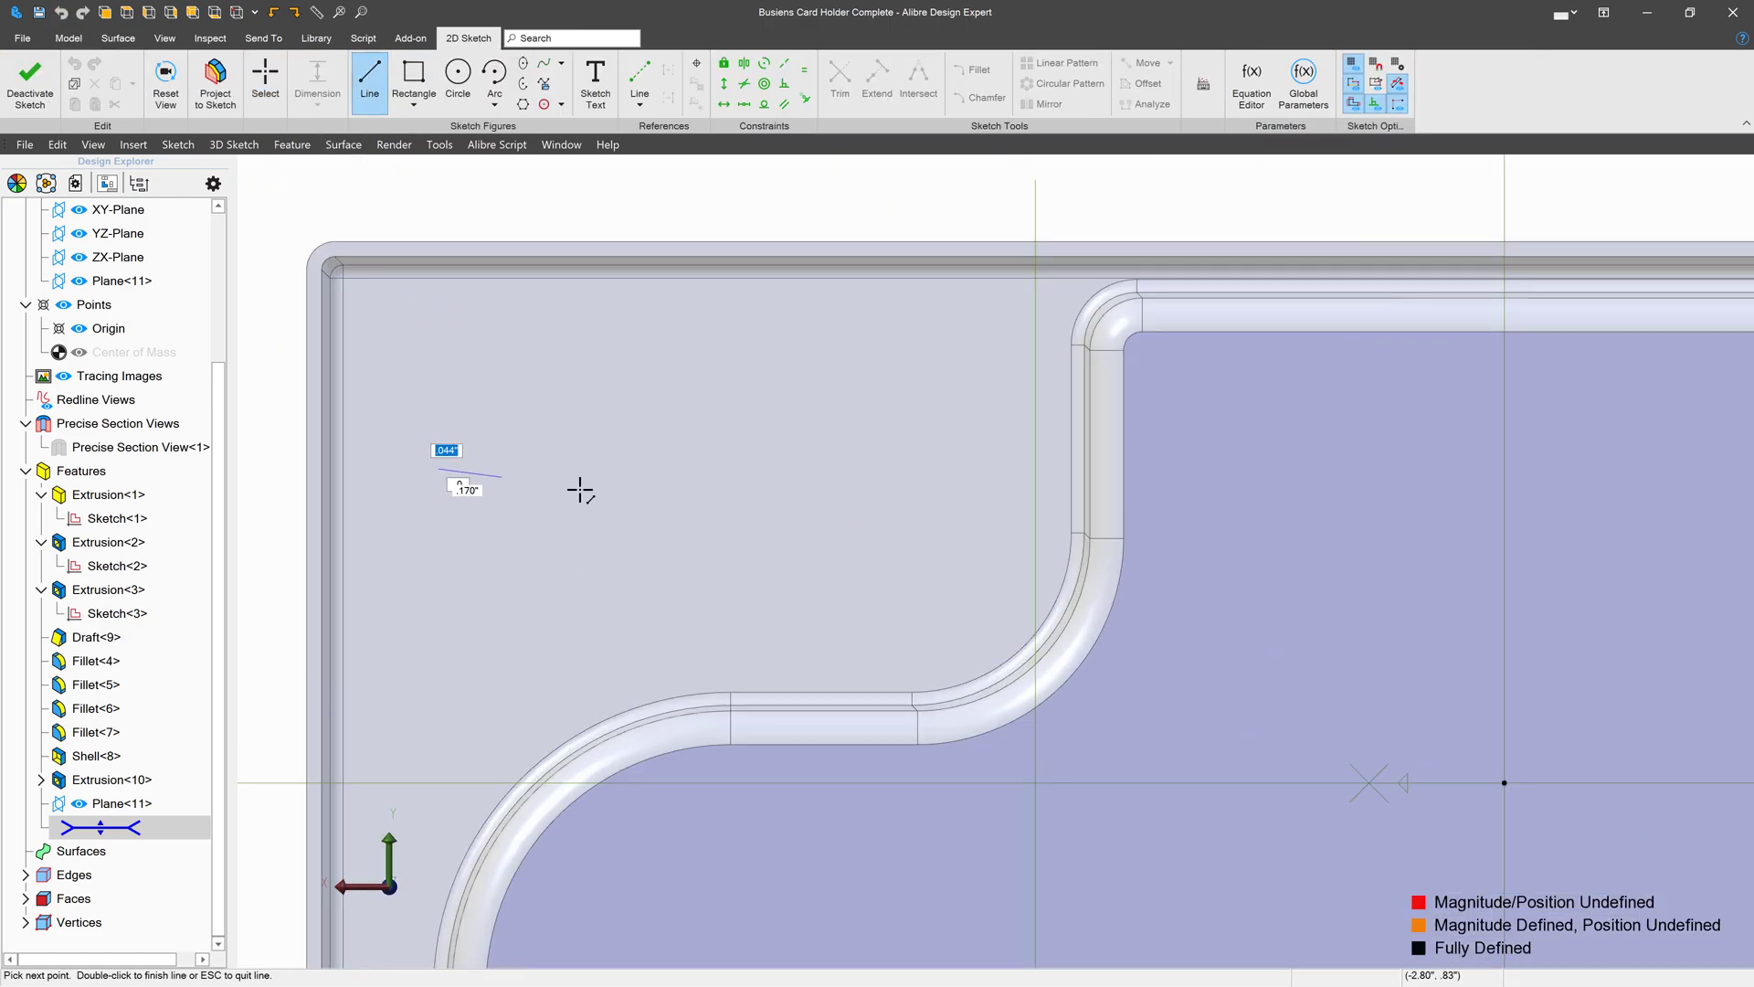
left_click(883, 531)
key("Escape")
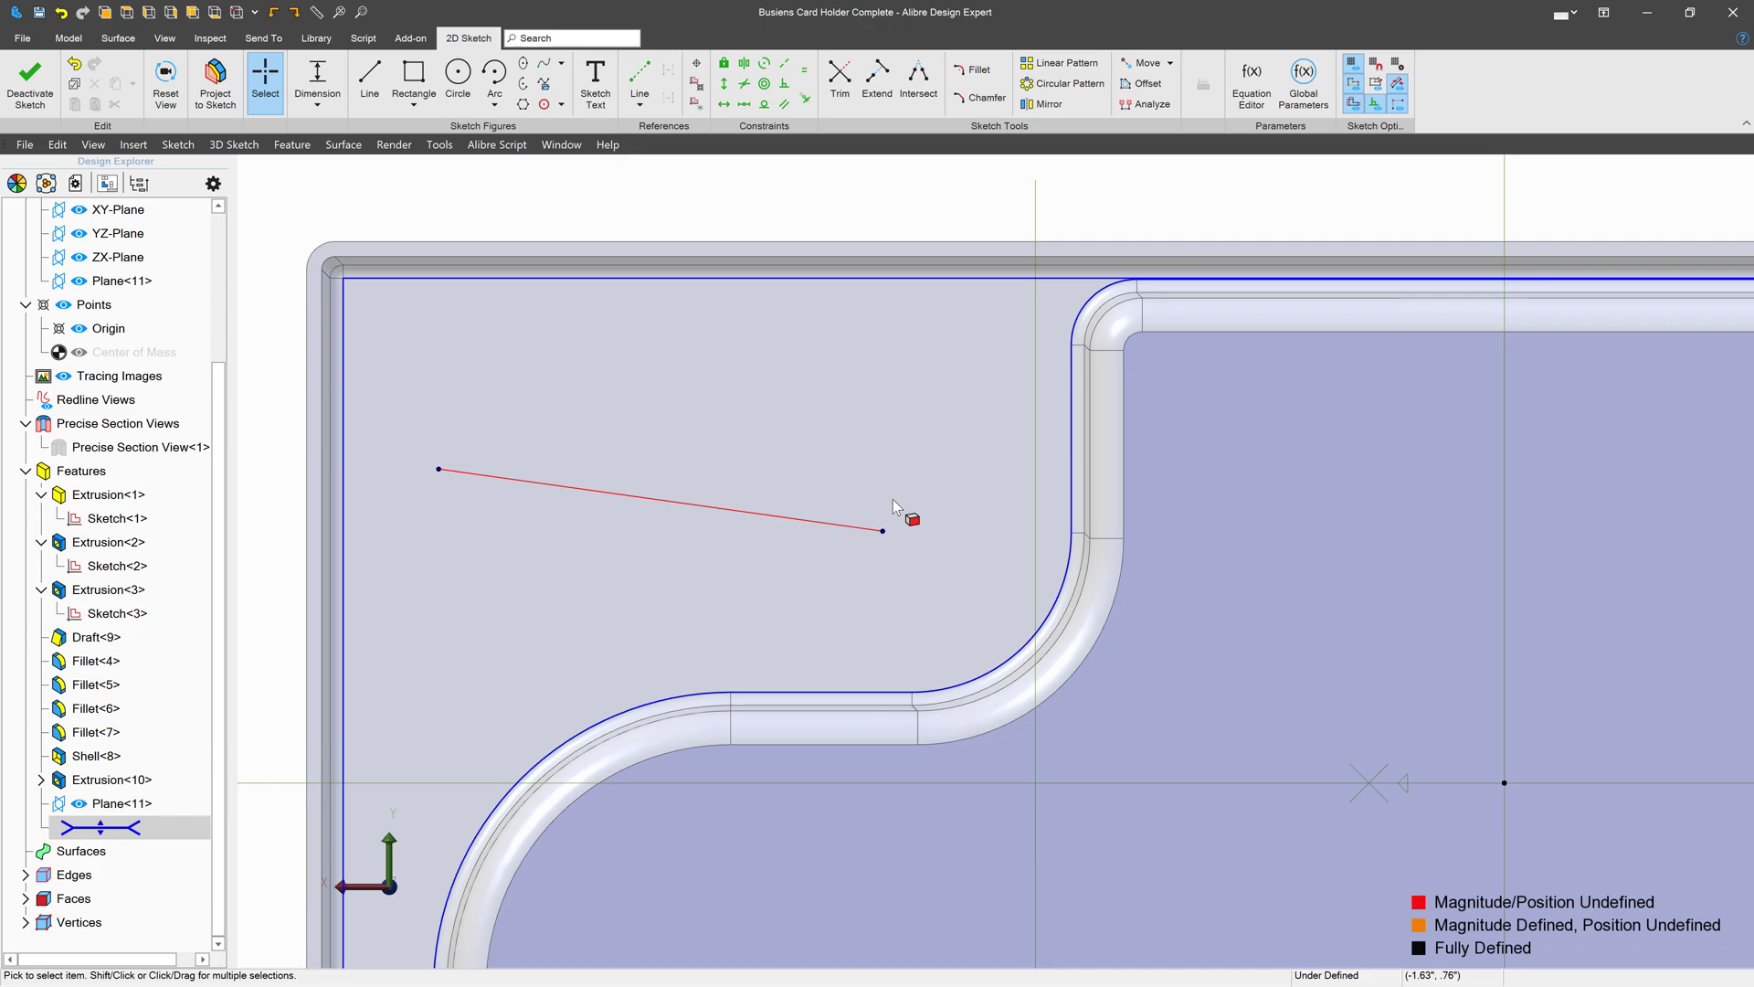
Constrain the line's ends coincident with the recess-wall and outer-wall edges, slide the outer-wall end higher for a steeper slant, and close the sketch.
left_click(805, 98)
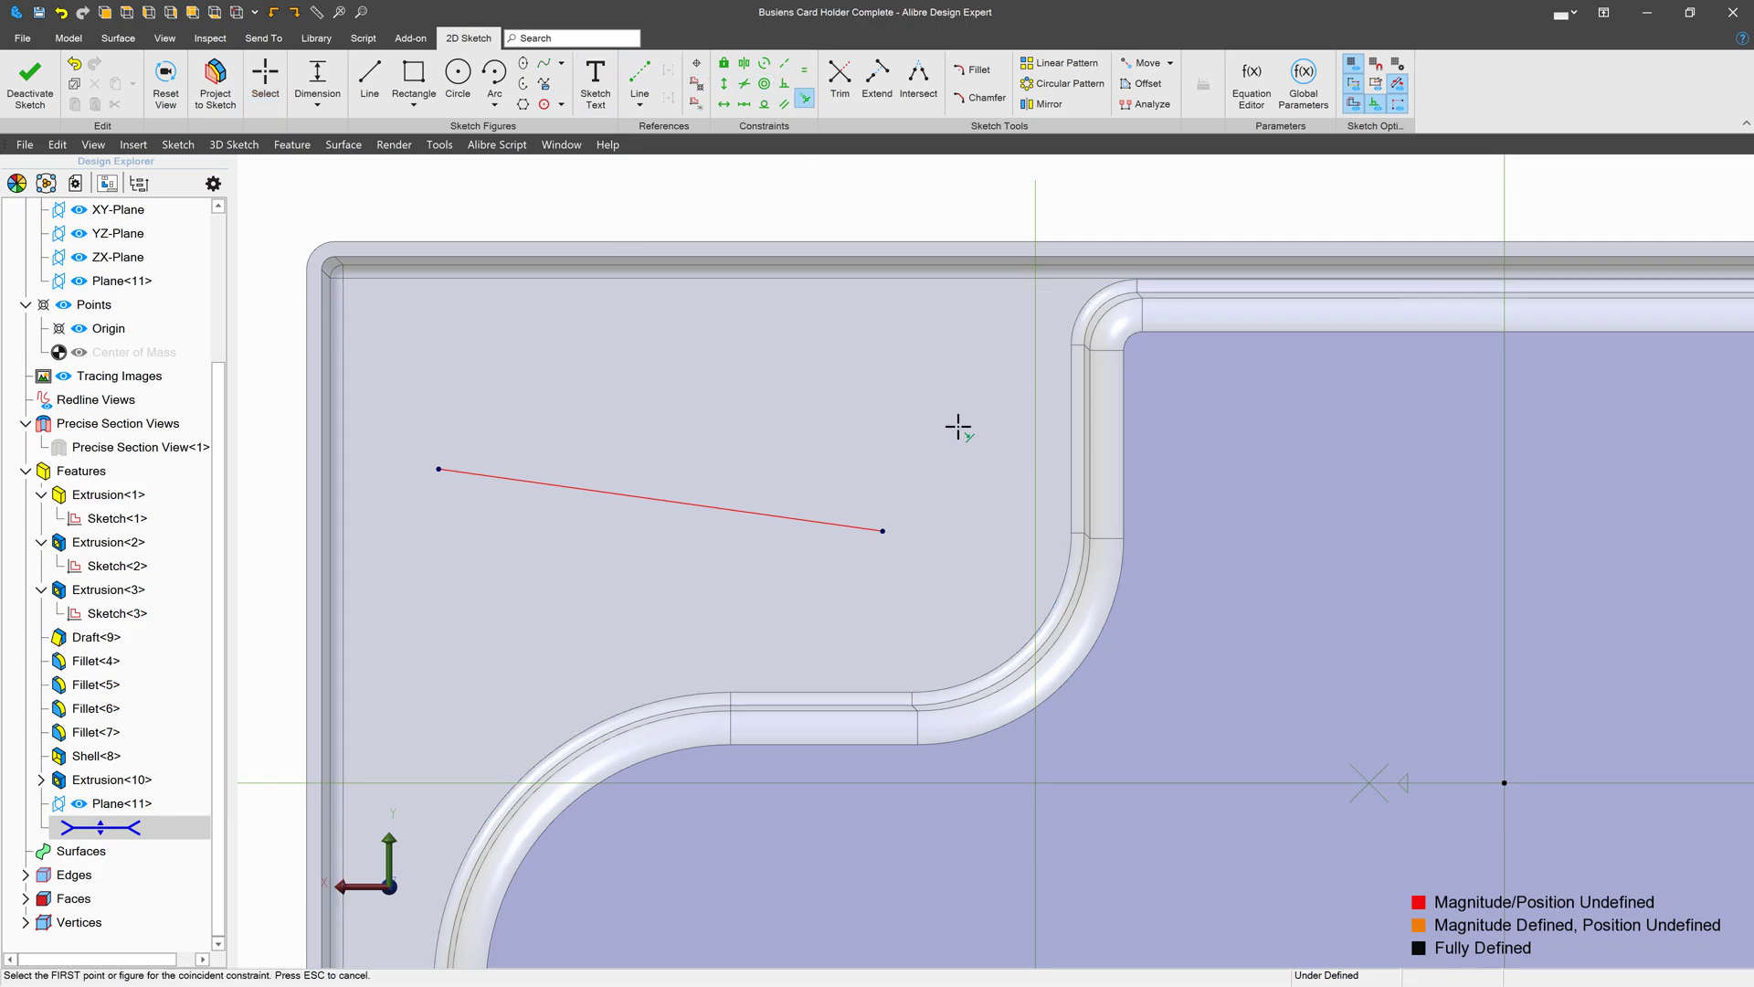
left_click(1078, 493)
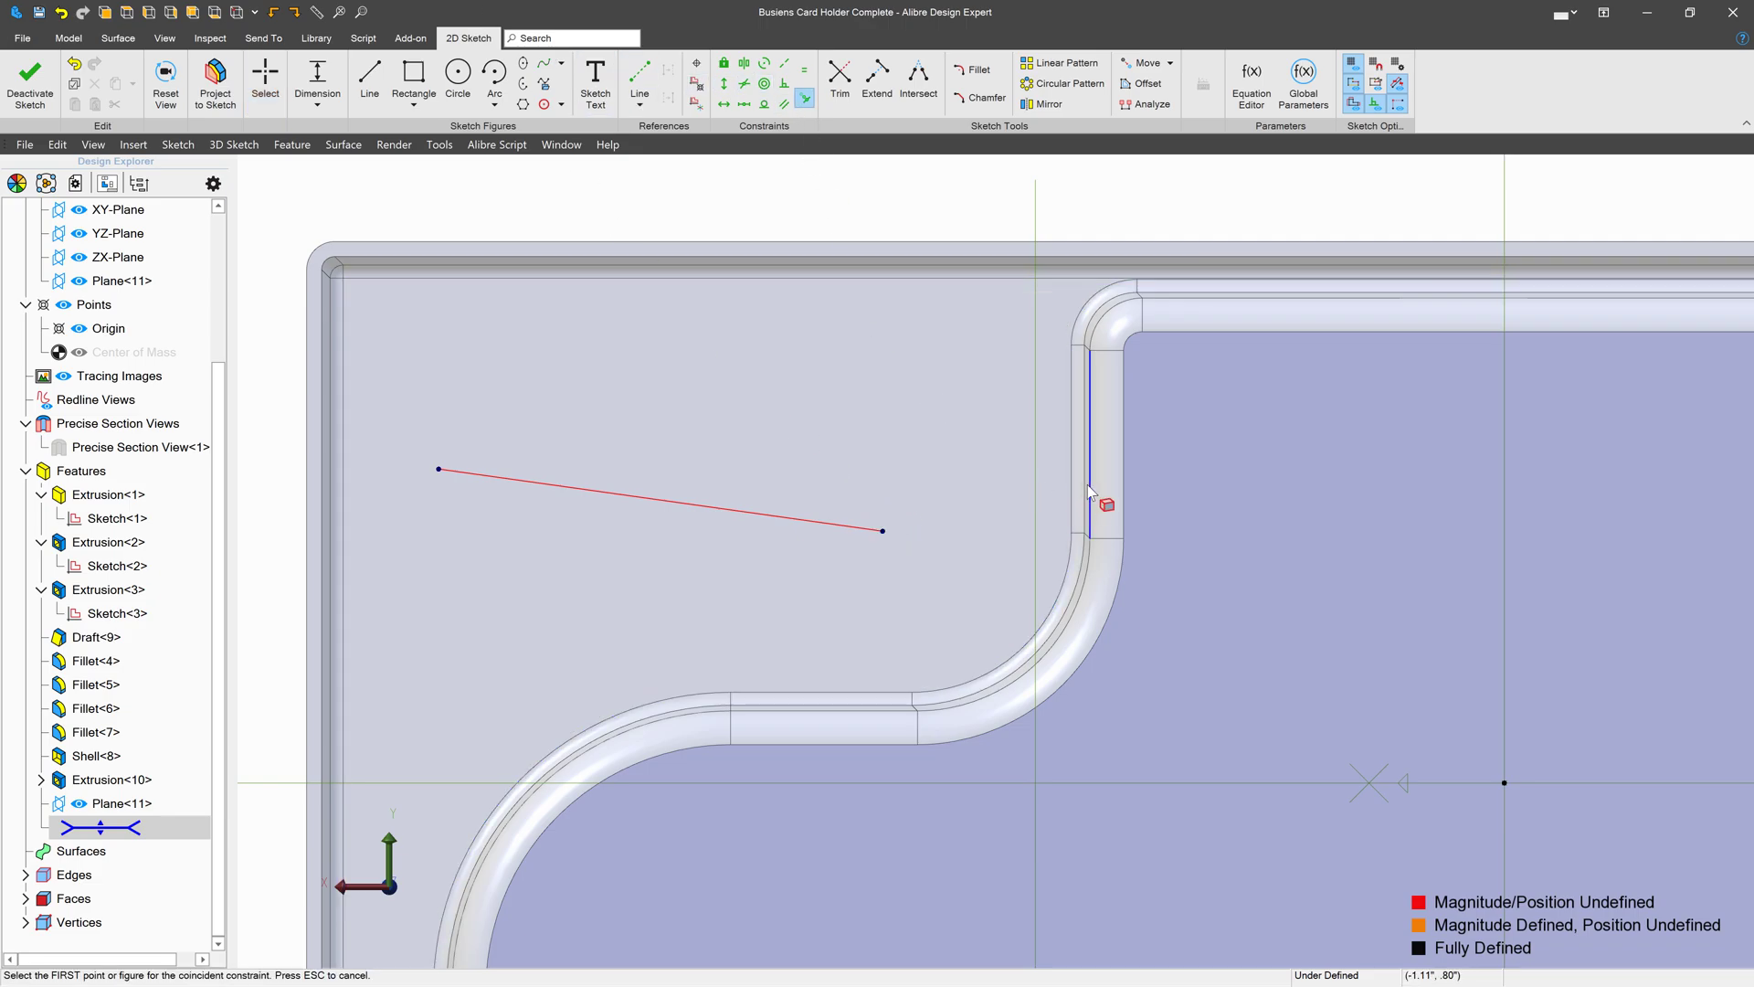
left_click(883, 531)
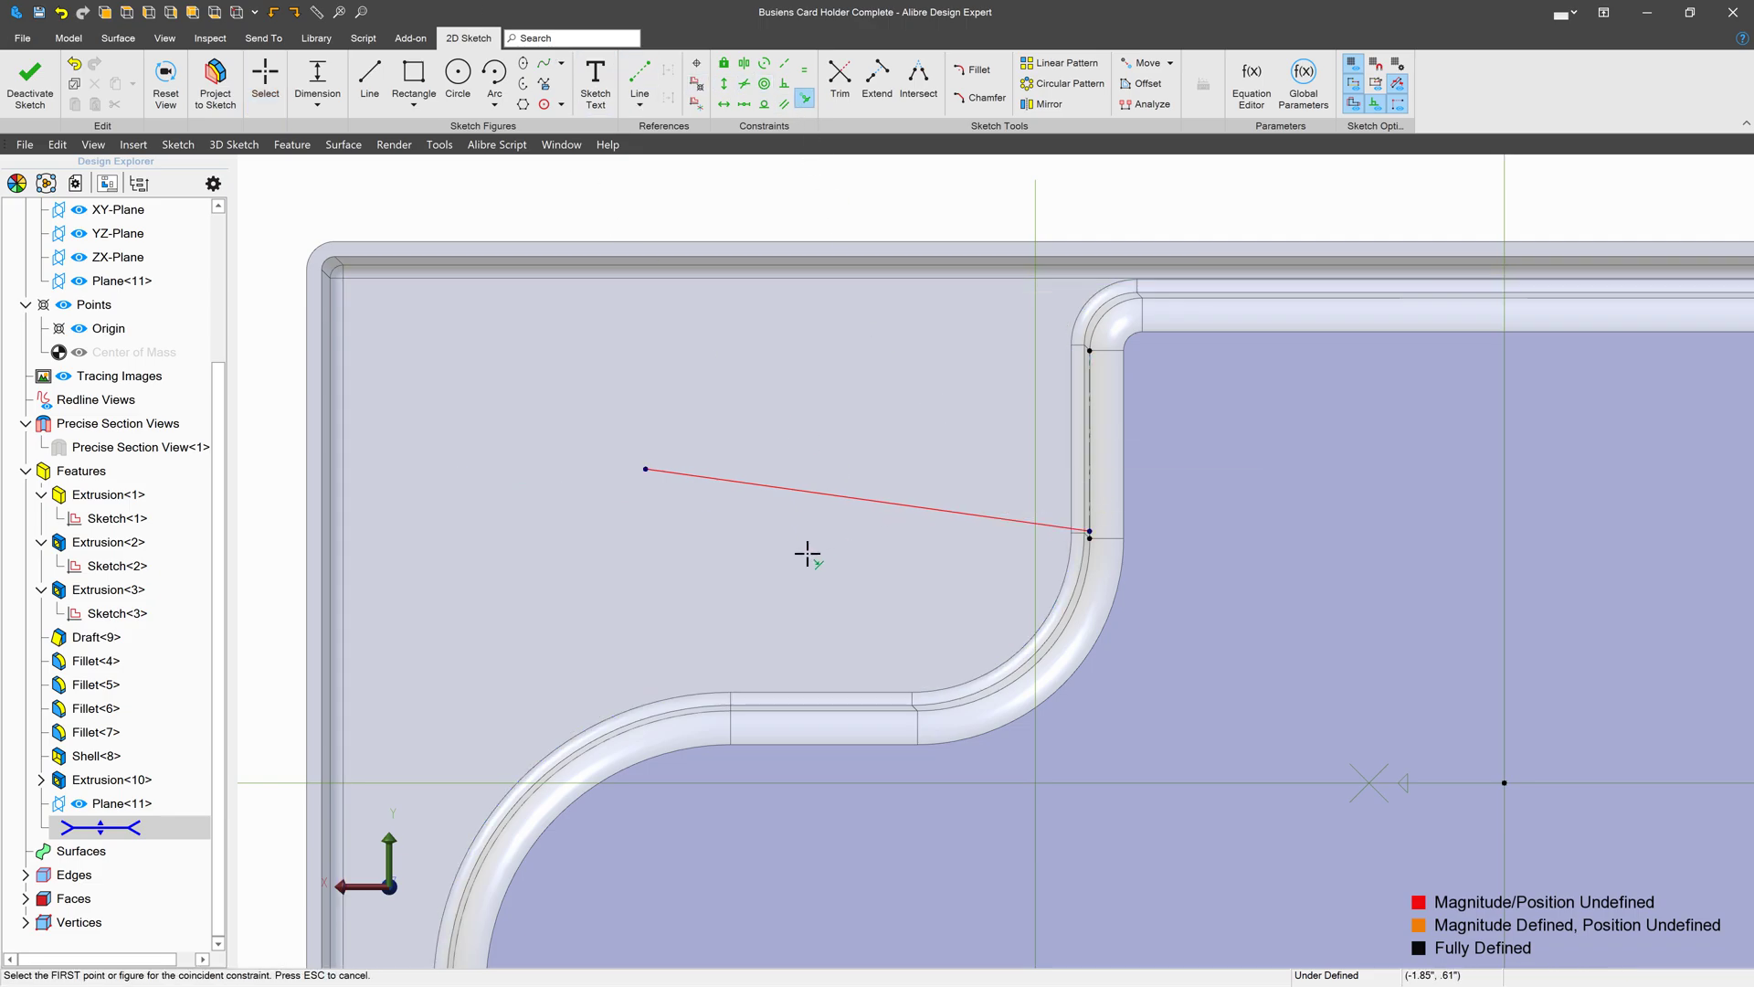
left_click(321, 445)
left_click(646, 469)
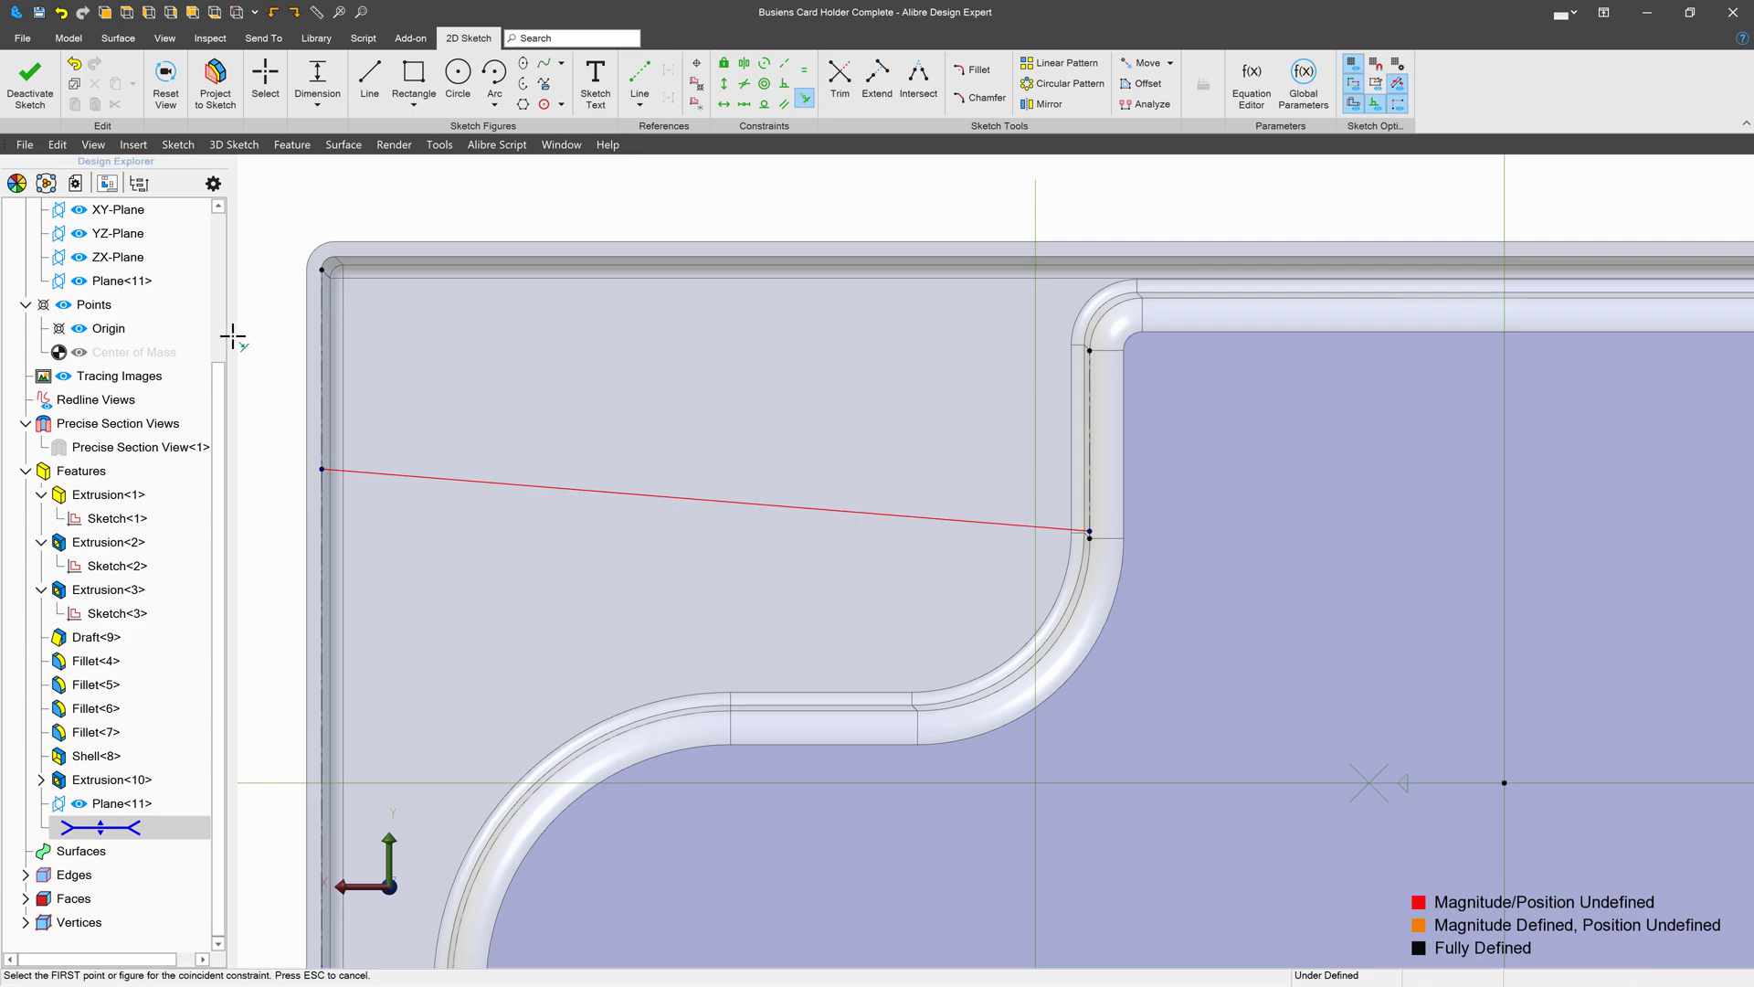
key("Escape")
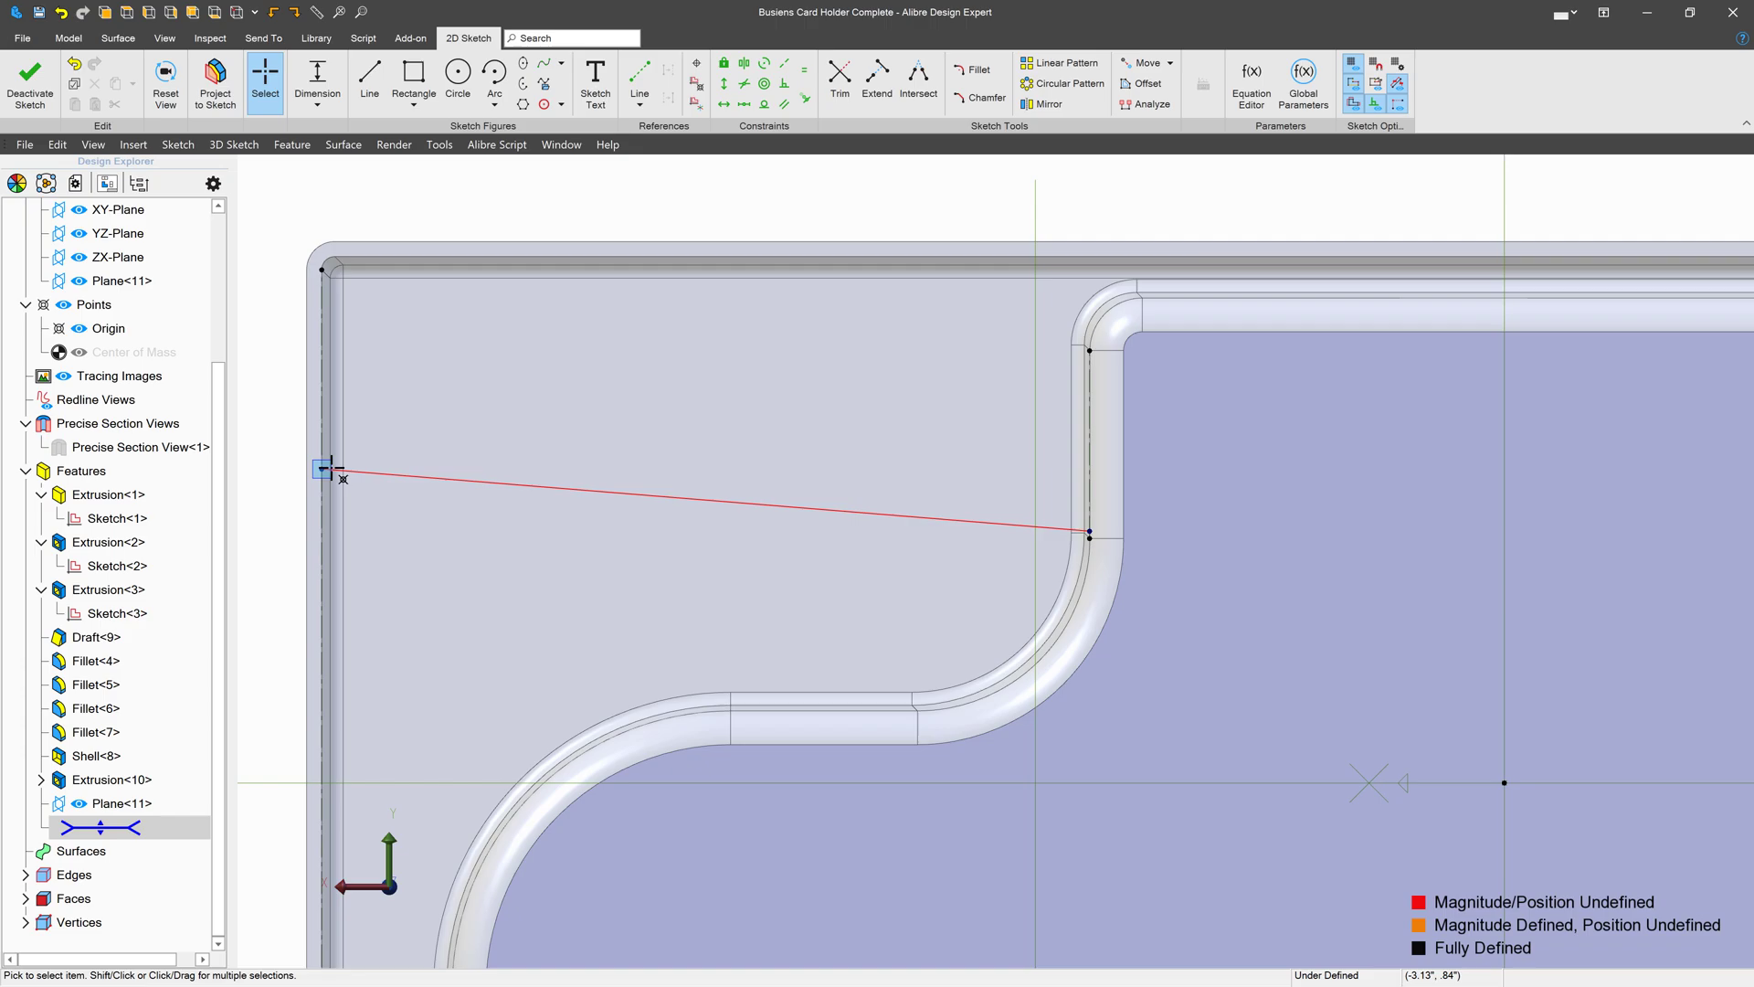
left_click_drag(326, 469, 322, 399)
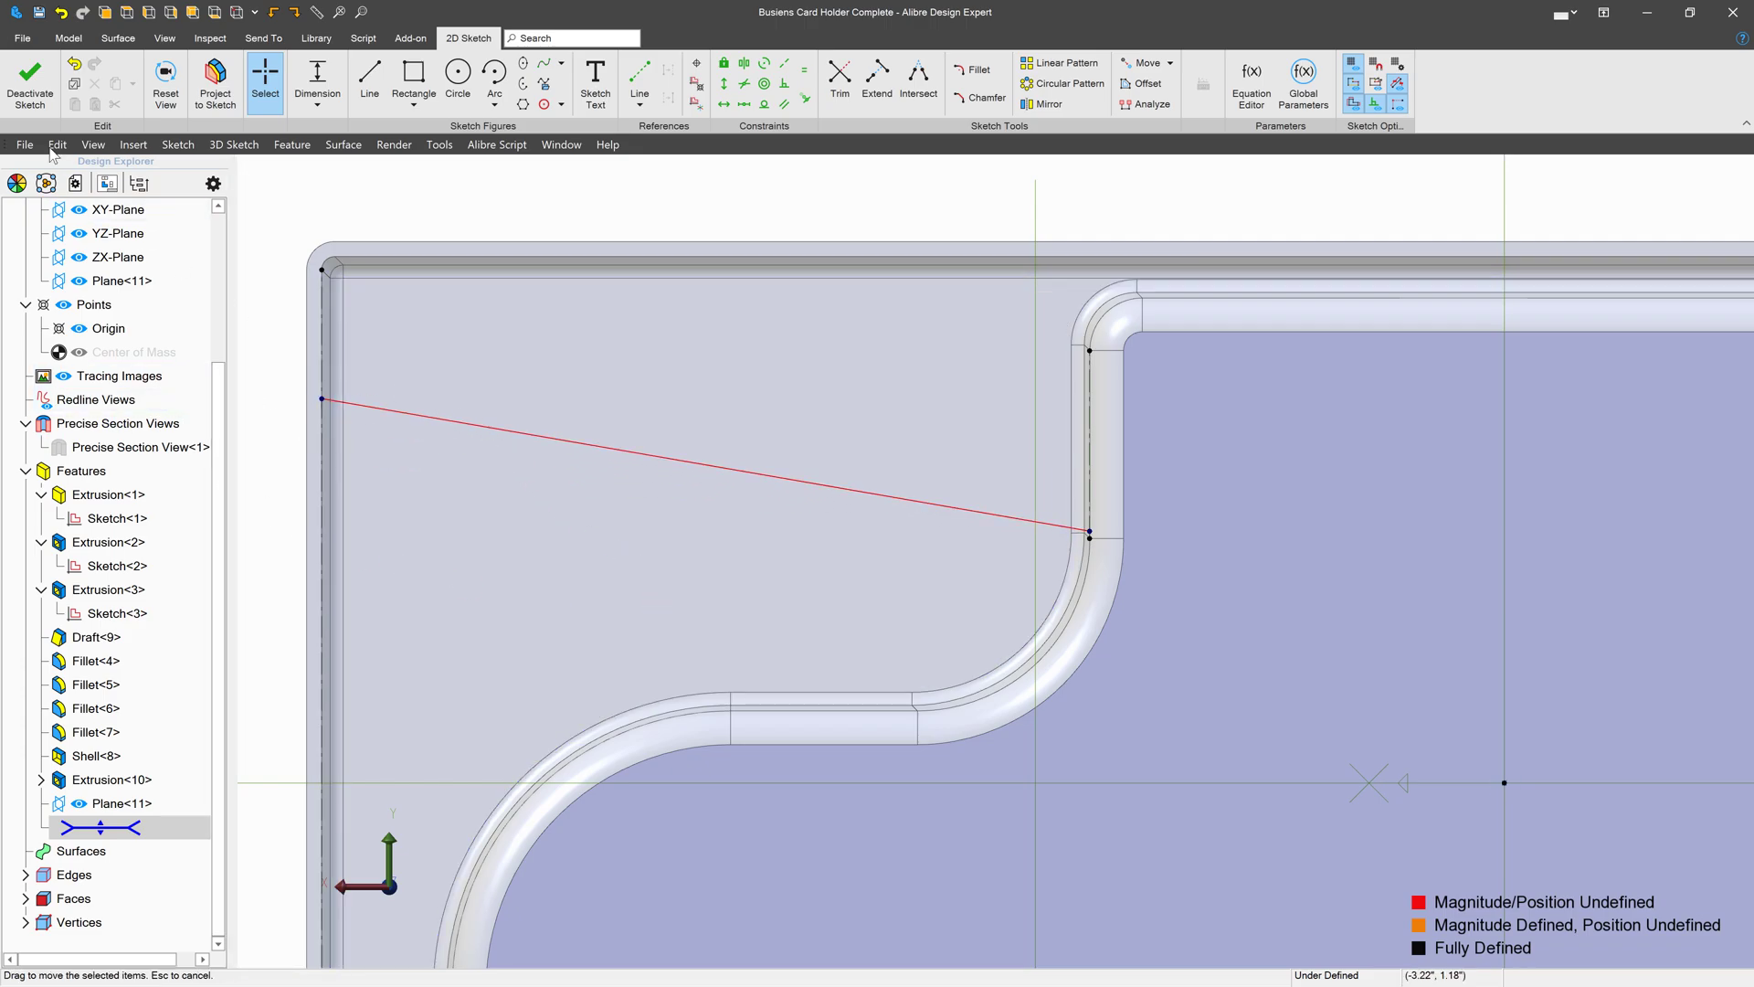
left_click(42, 88)
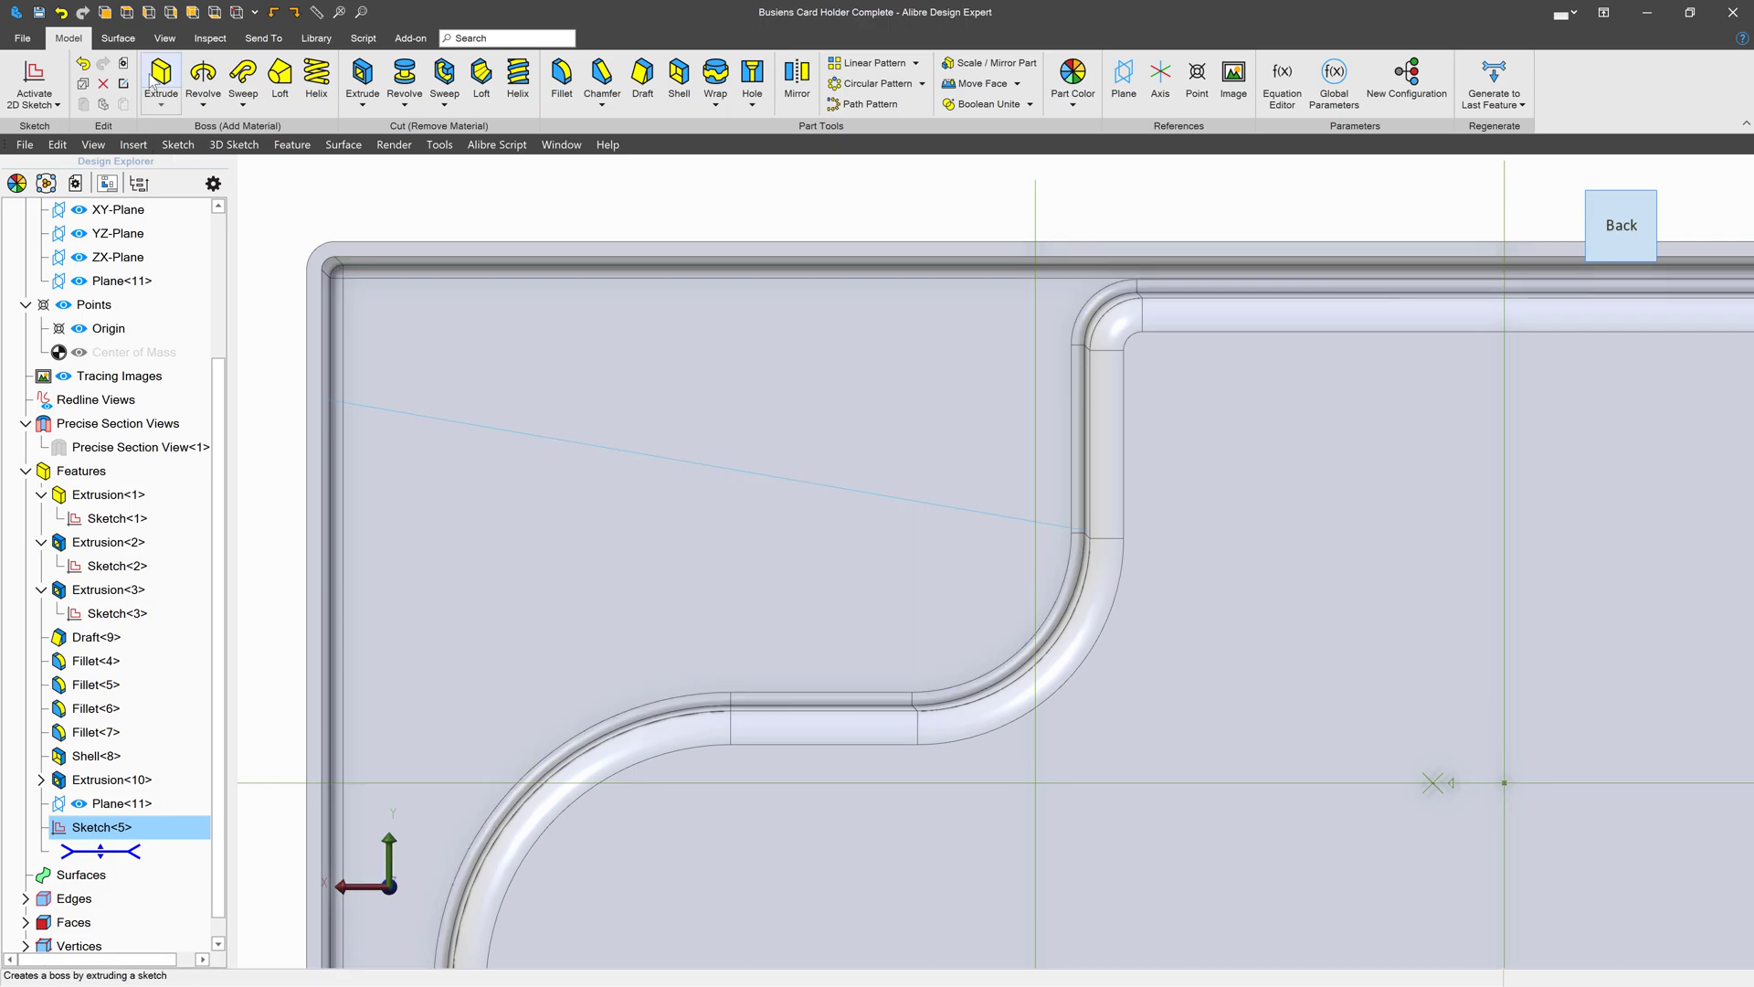
Start a Thin Extrude boss from the line sketch, To Depth along its normal, with a depth of 0.307 in.
left_click(161, 104)
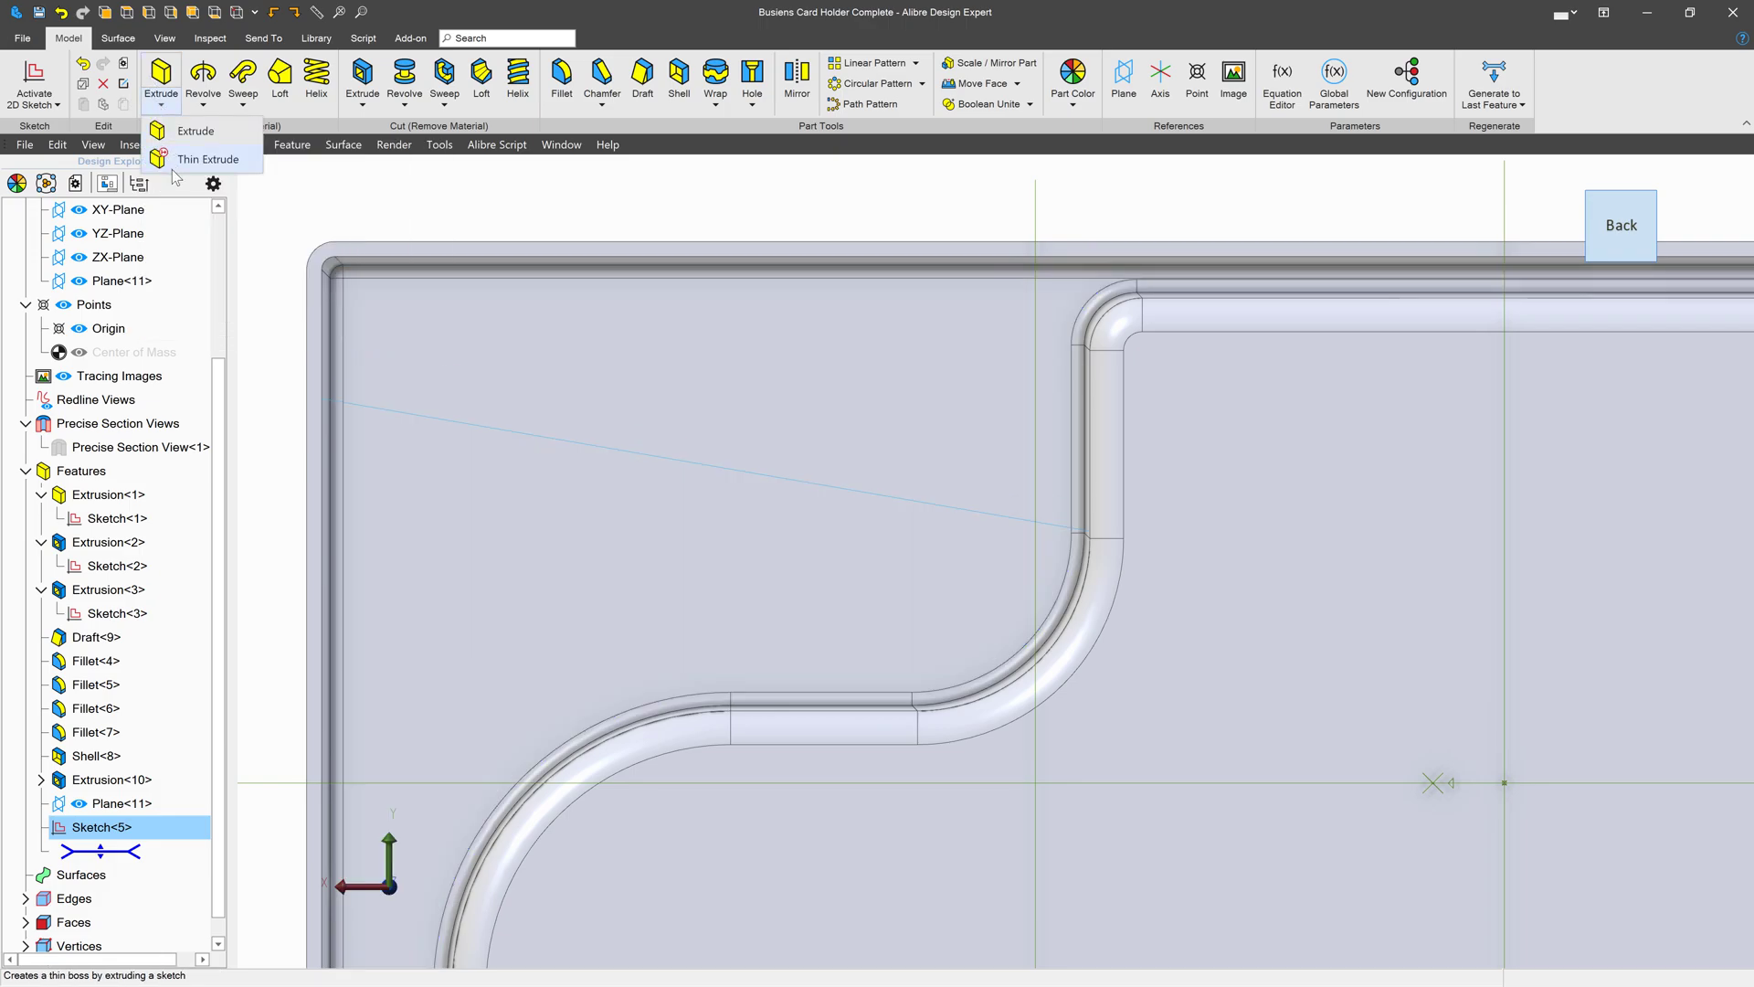
left_click(184, 161)
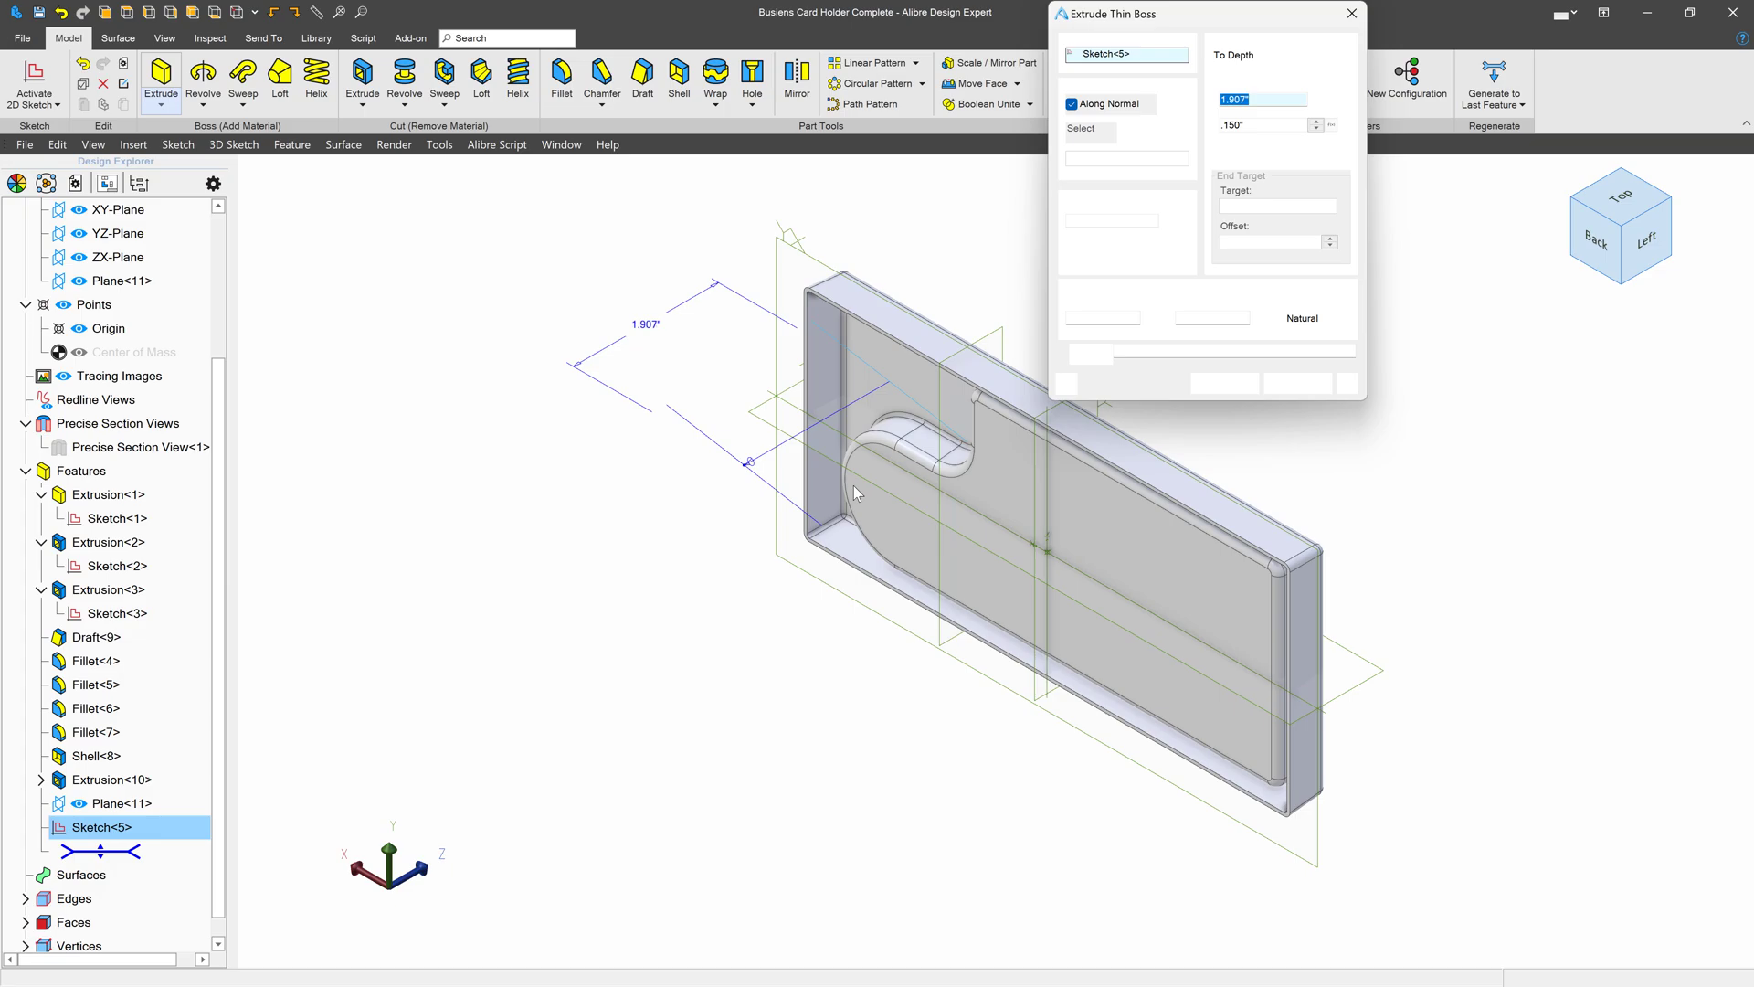
right_click_drag(913, 454, 947, 375)
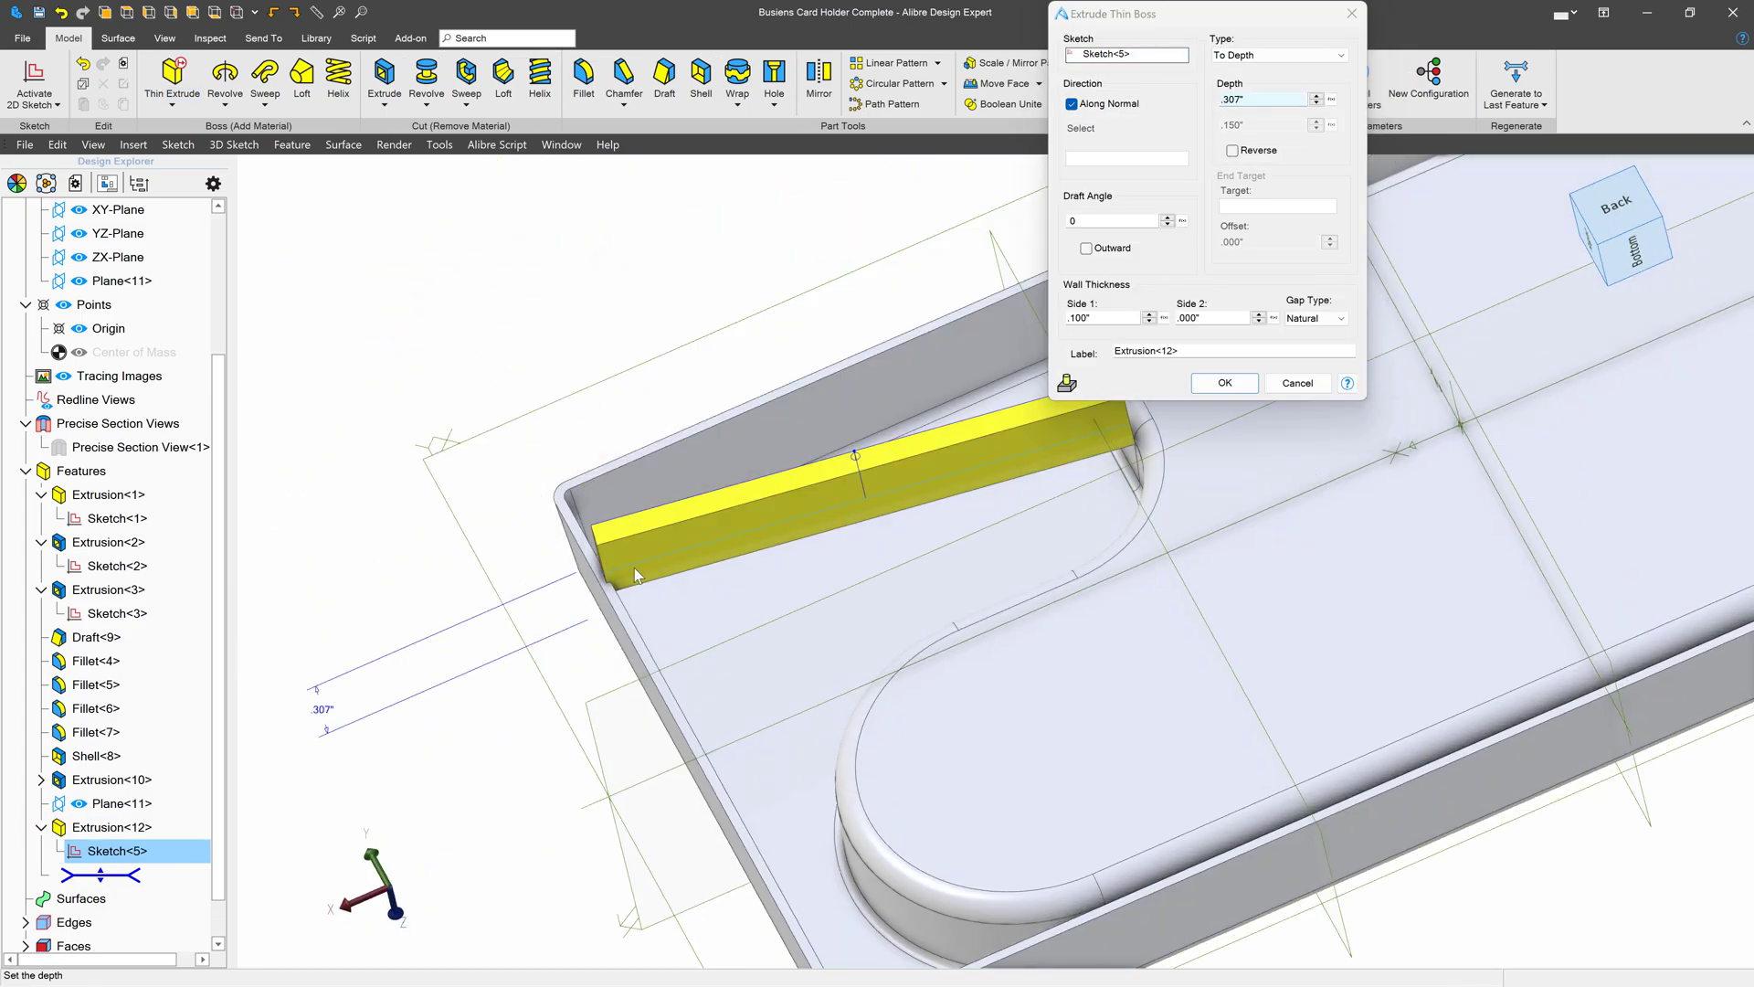
scroll(947, 373, "up", 2)
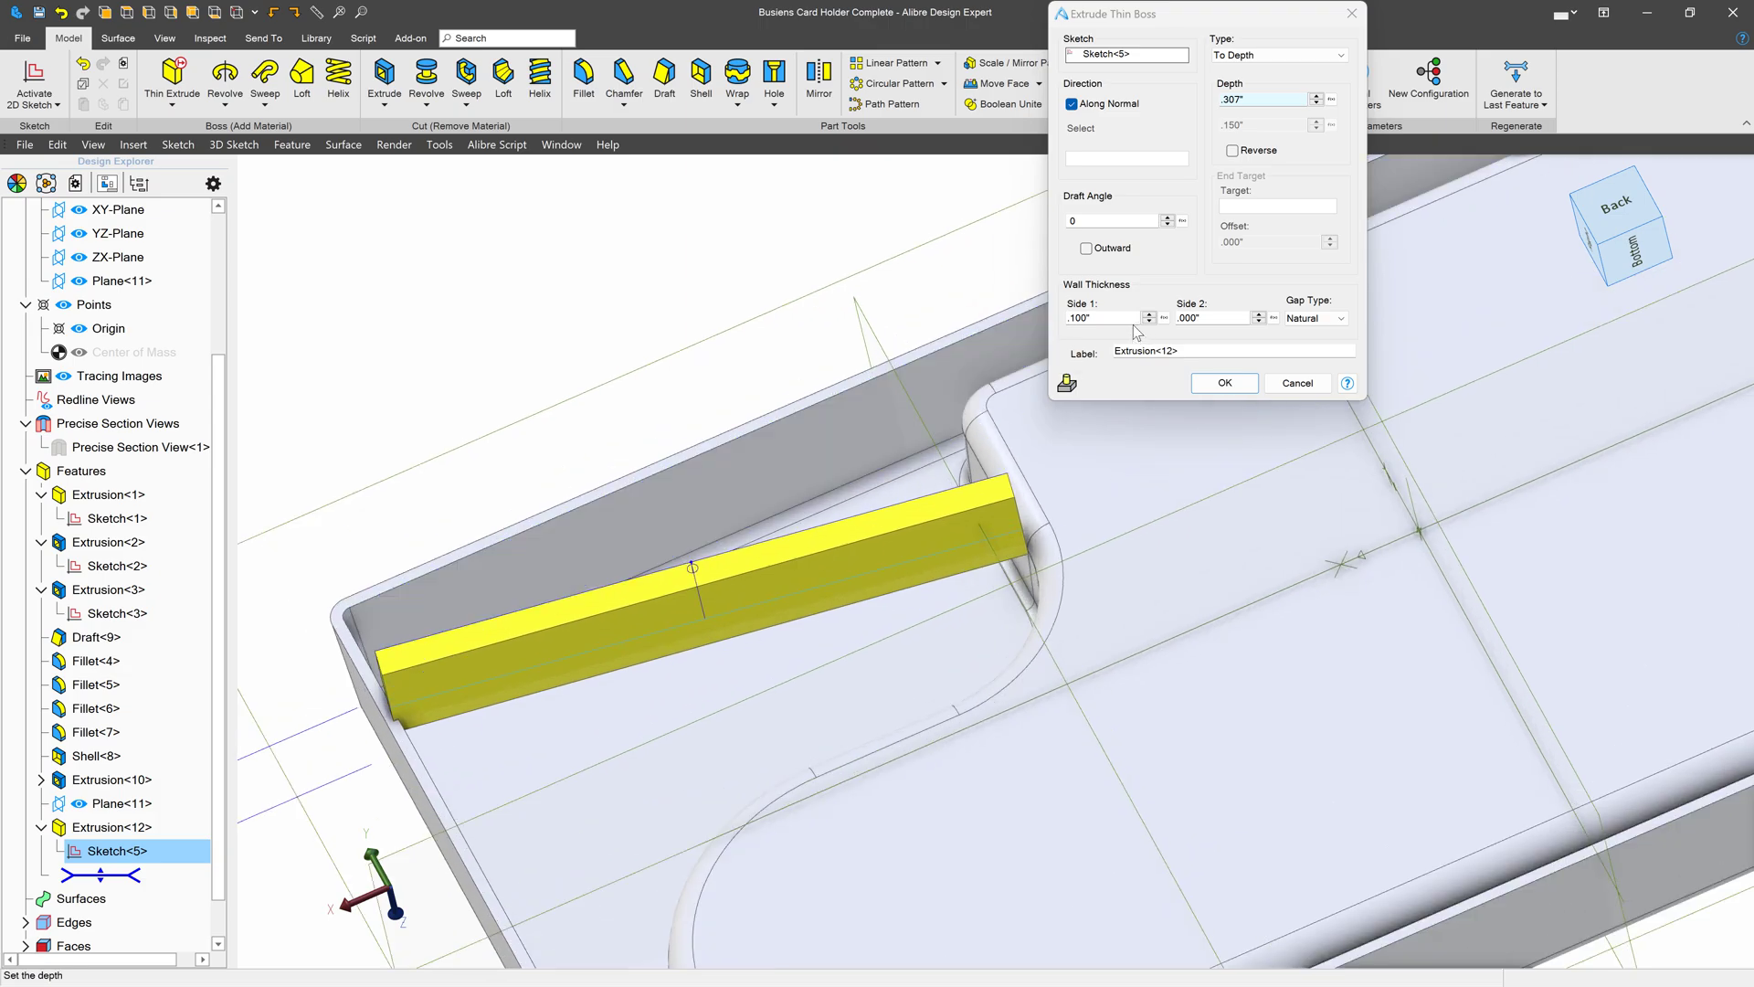
Try rib wall thicknesses of 1 in and 0.005 in on side 1, and 0.05 in on side 2.
left_click(1106, 318)
type("1")
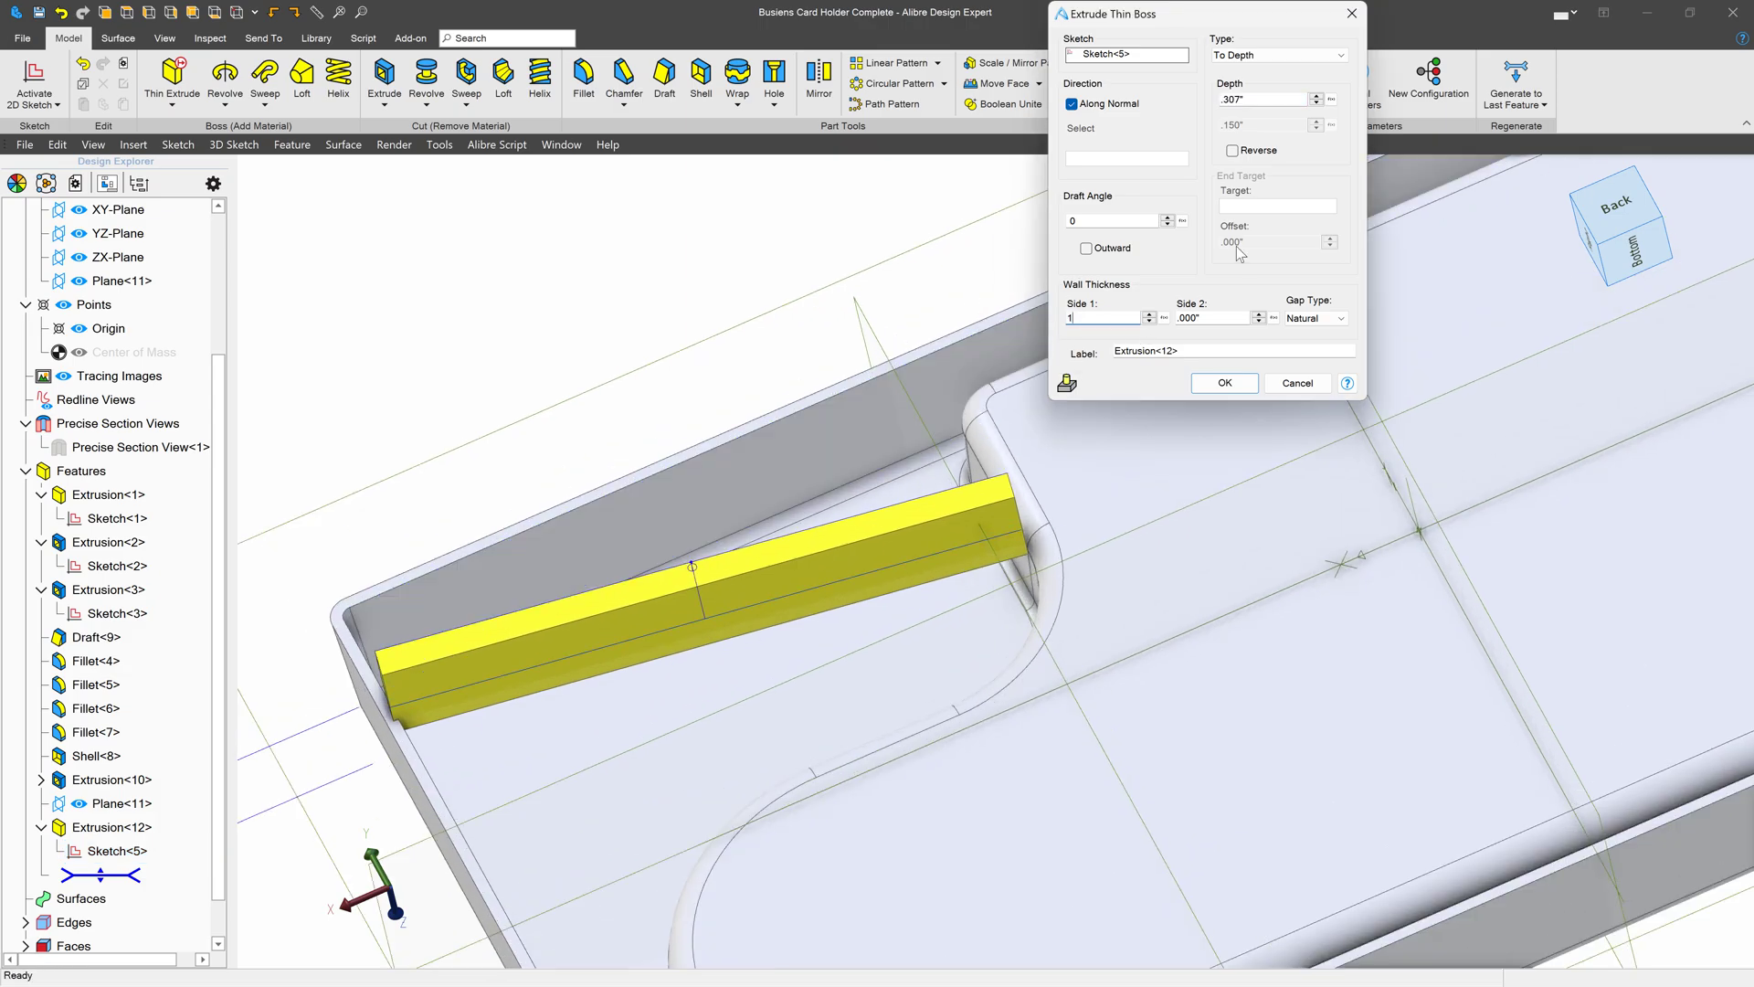
left_click(1224, 320)
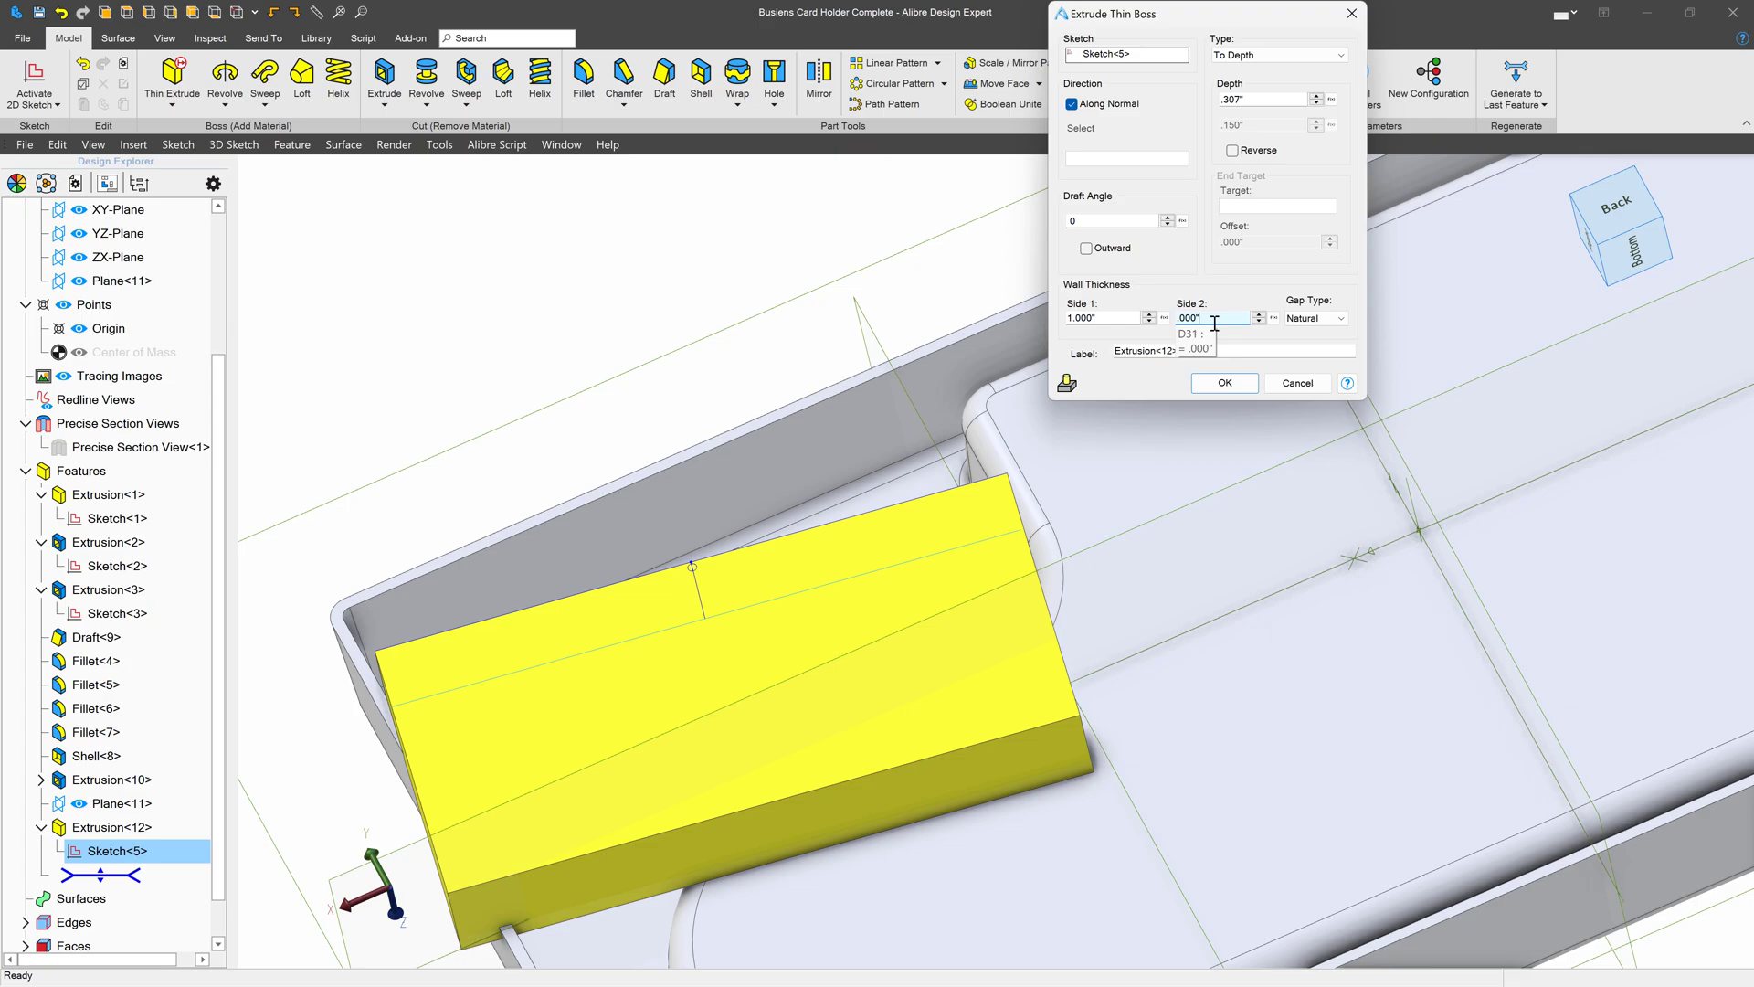
left_click(1127, 316)
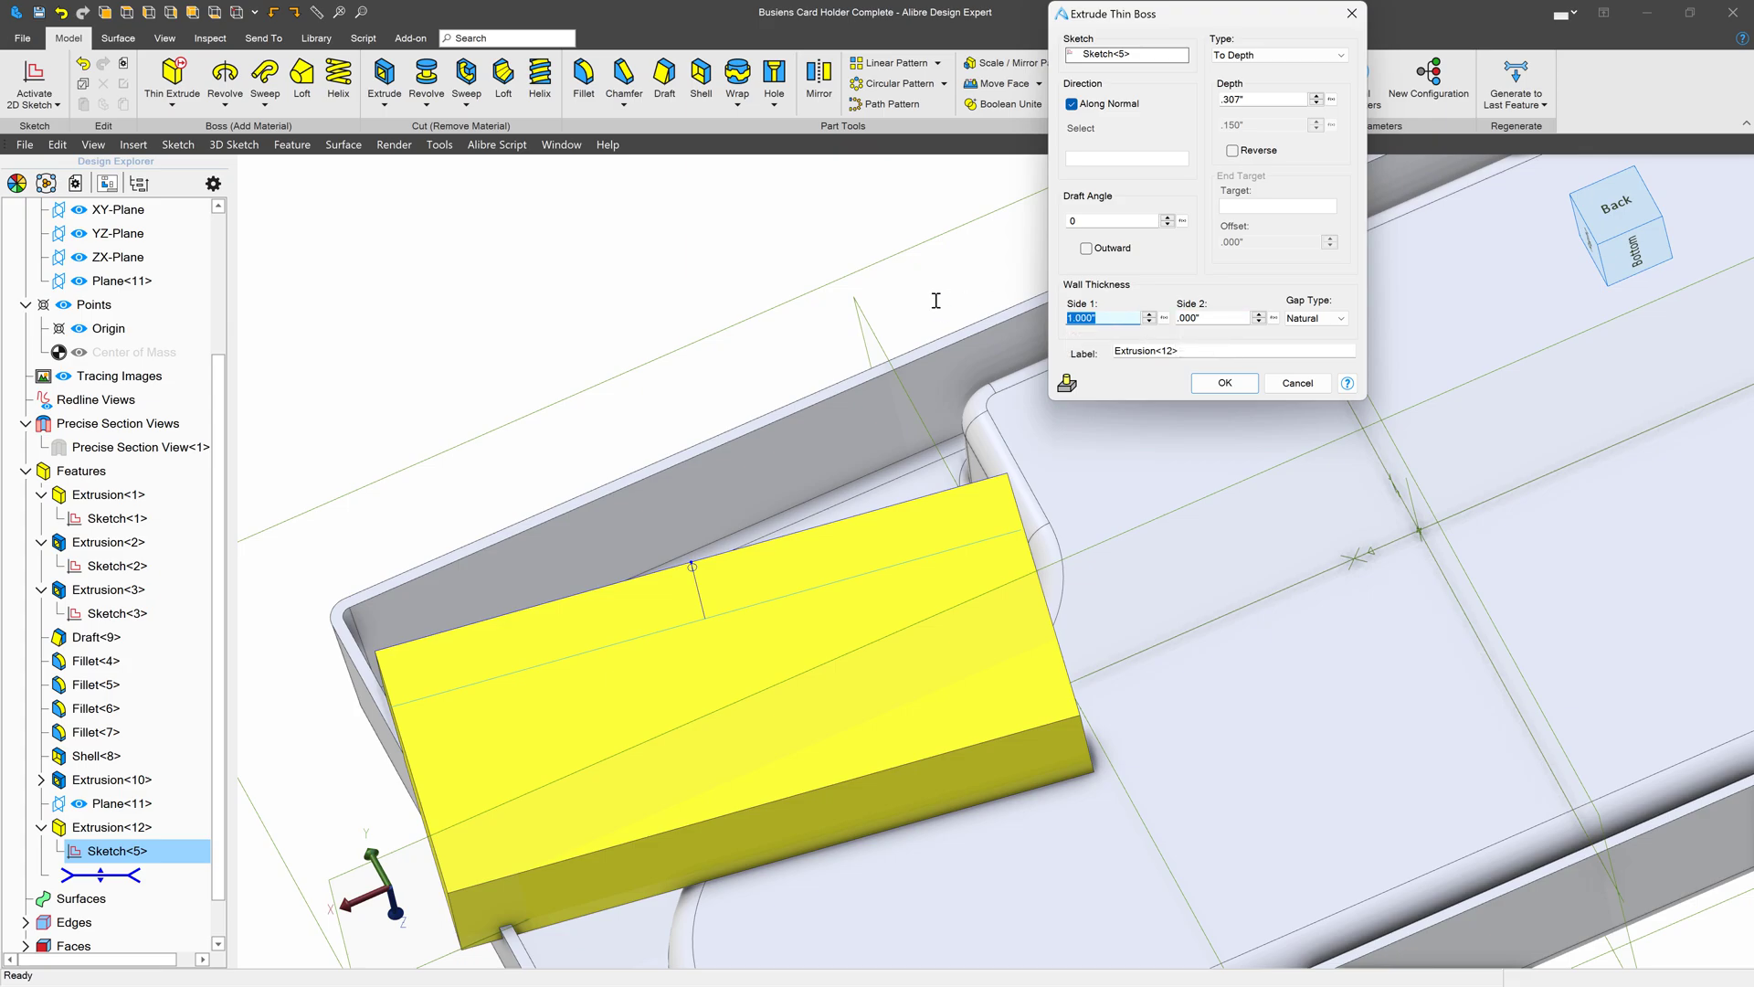
left_click(1222, 320)
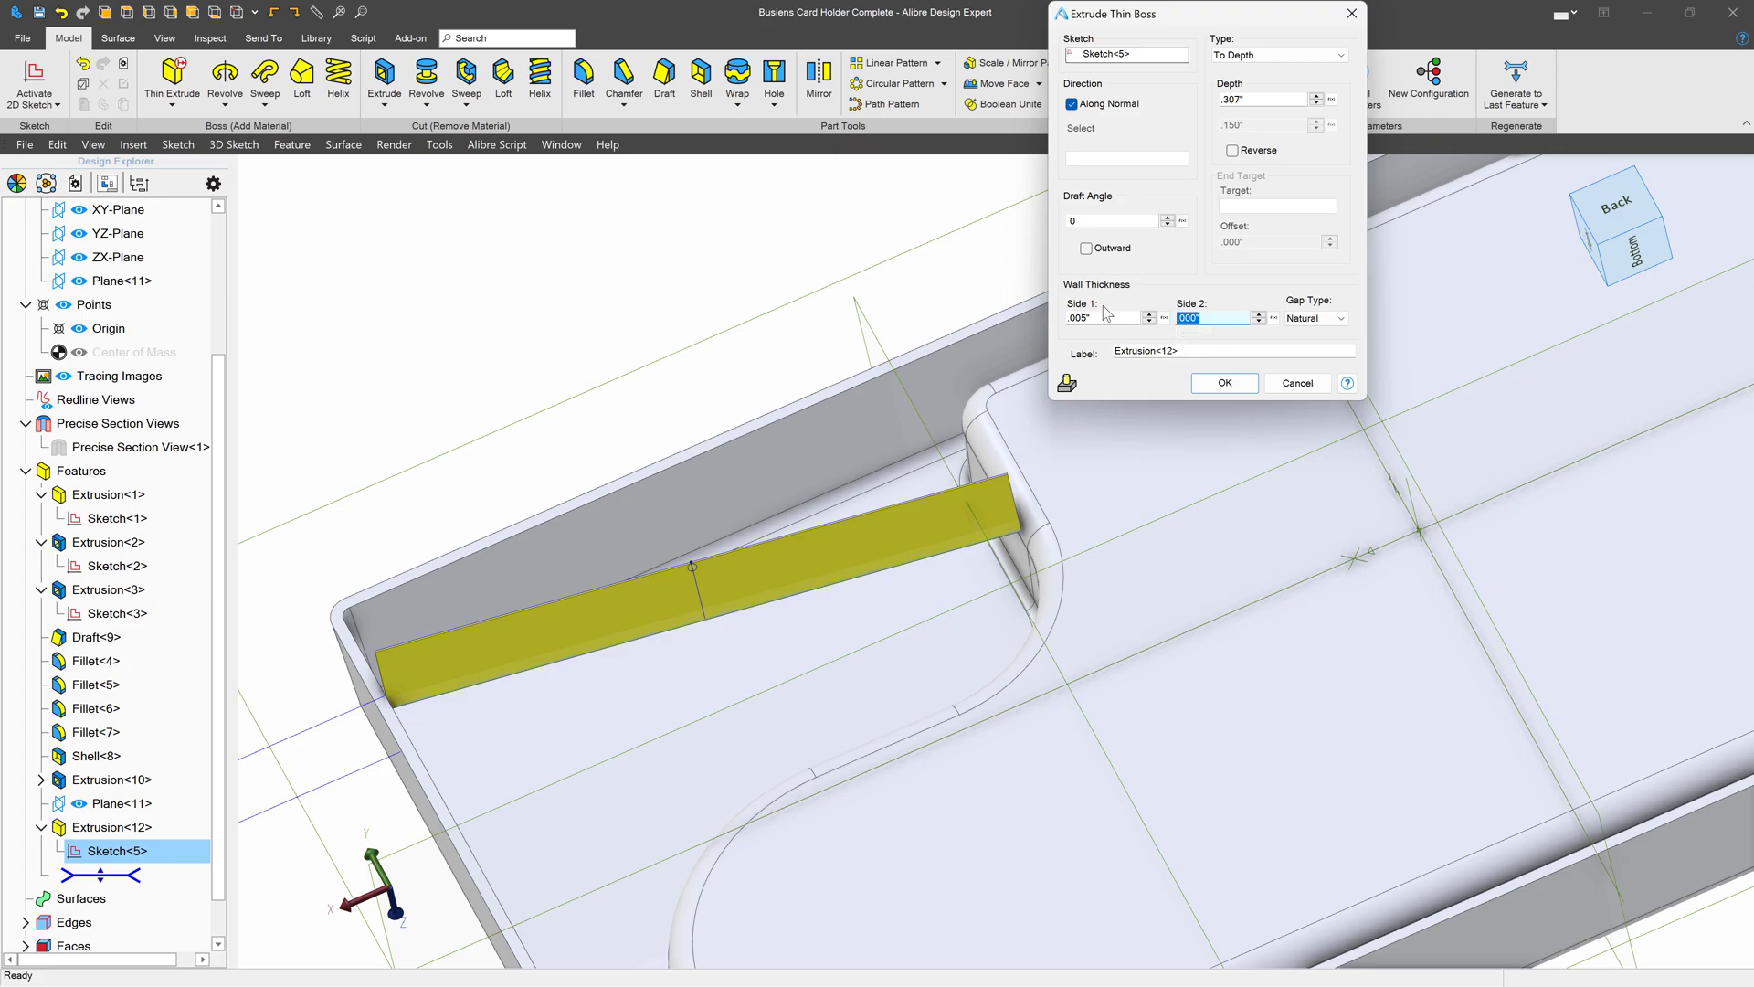
type(".05")
left_click(1098, 310)
scroll(535, 700, "up", 5)
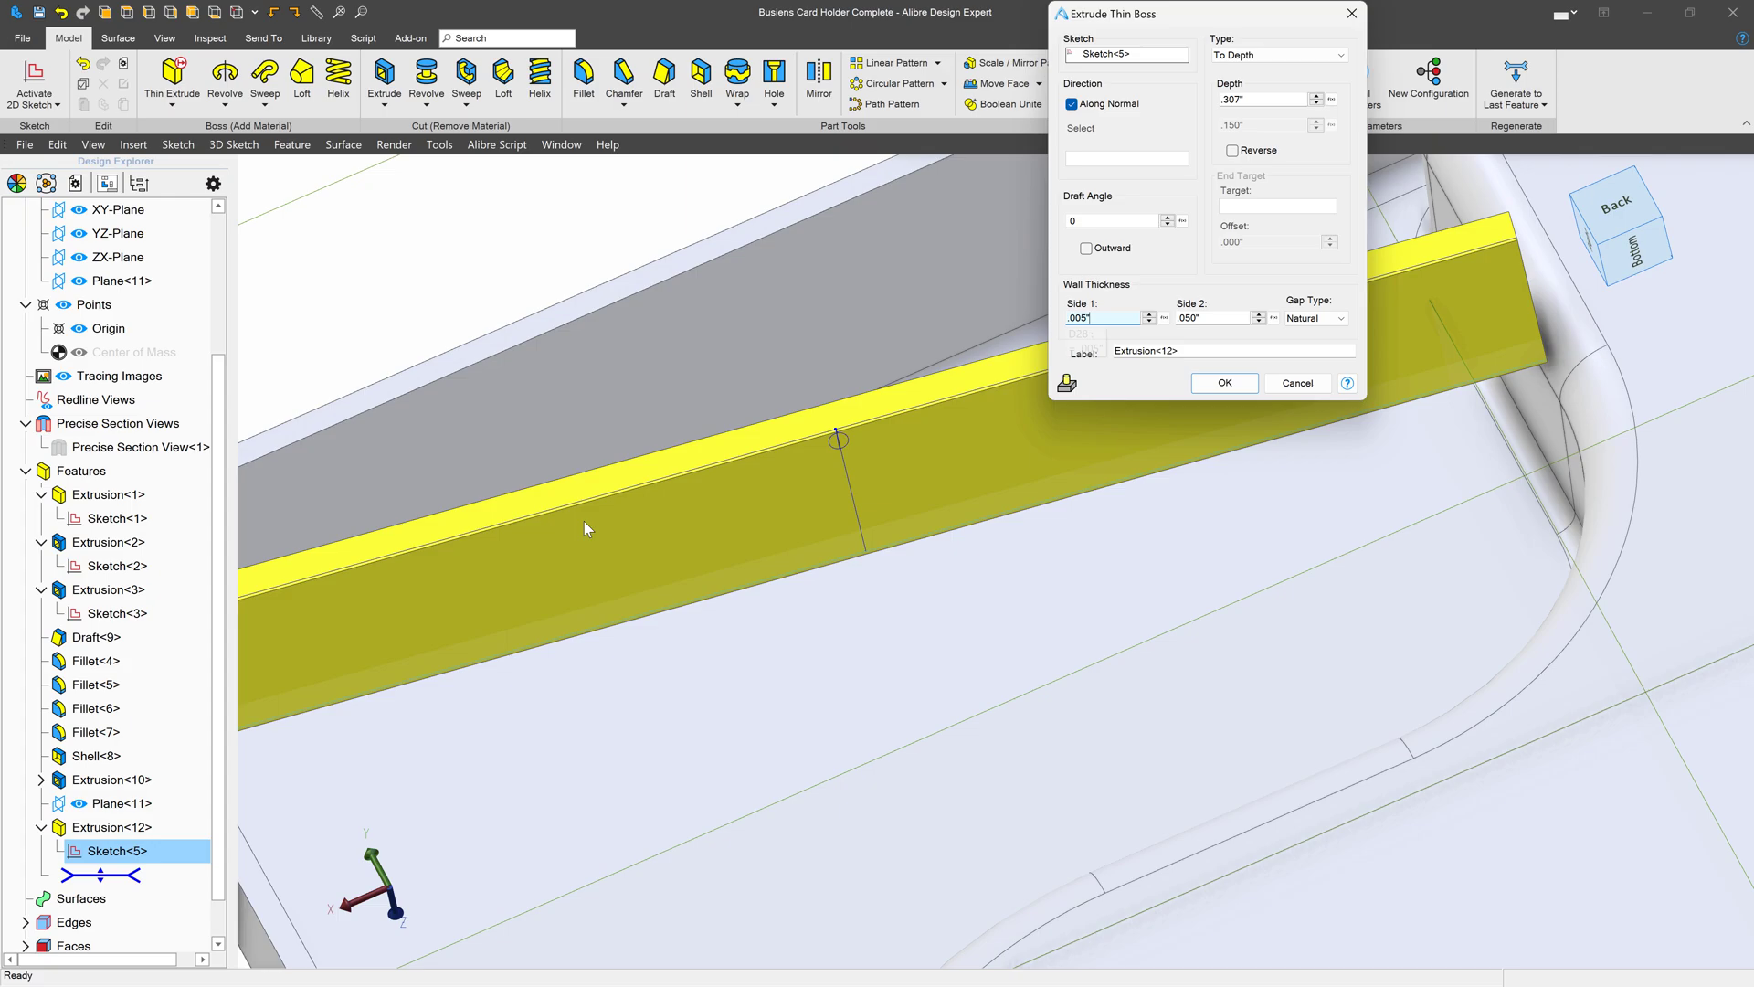
scroll(1060, 482, "down", 3)
scroll(1096, 429, "up", 2)
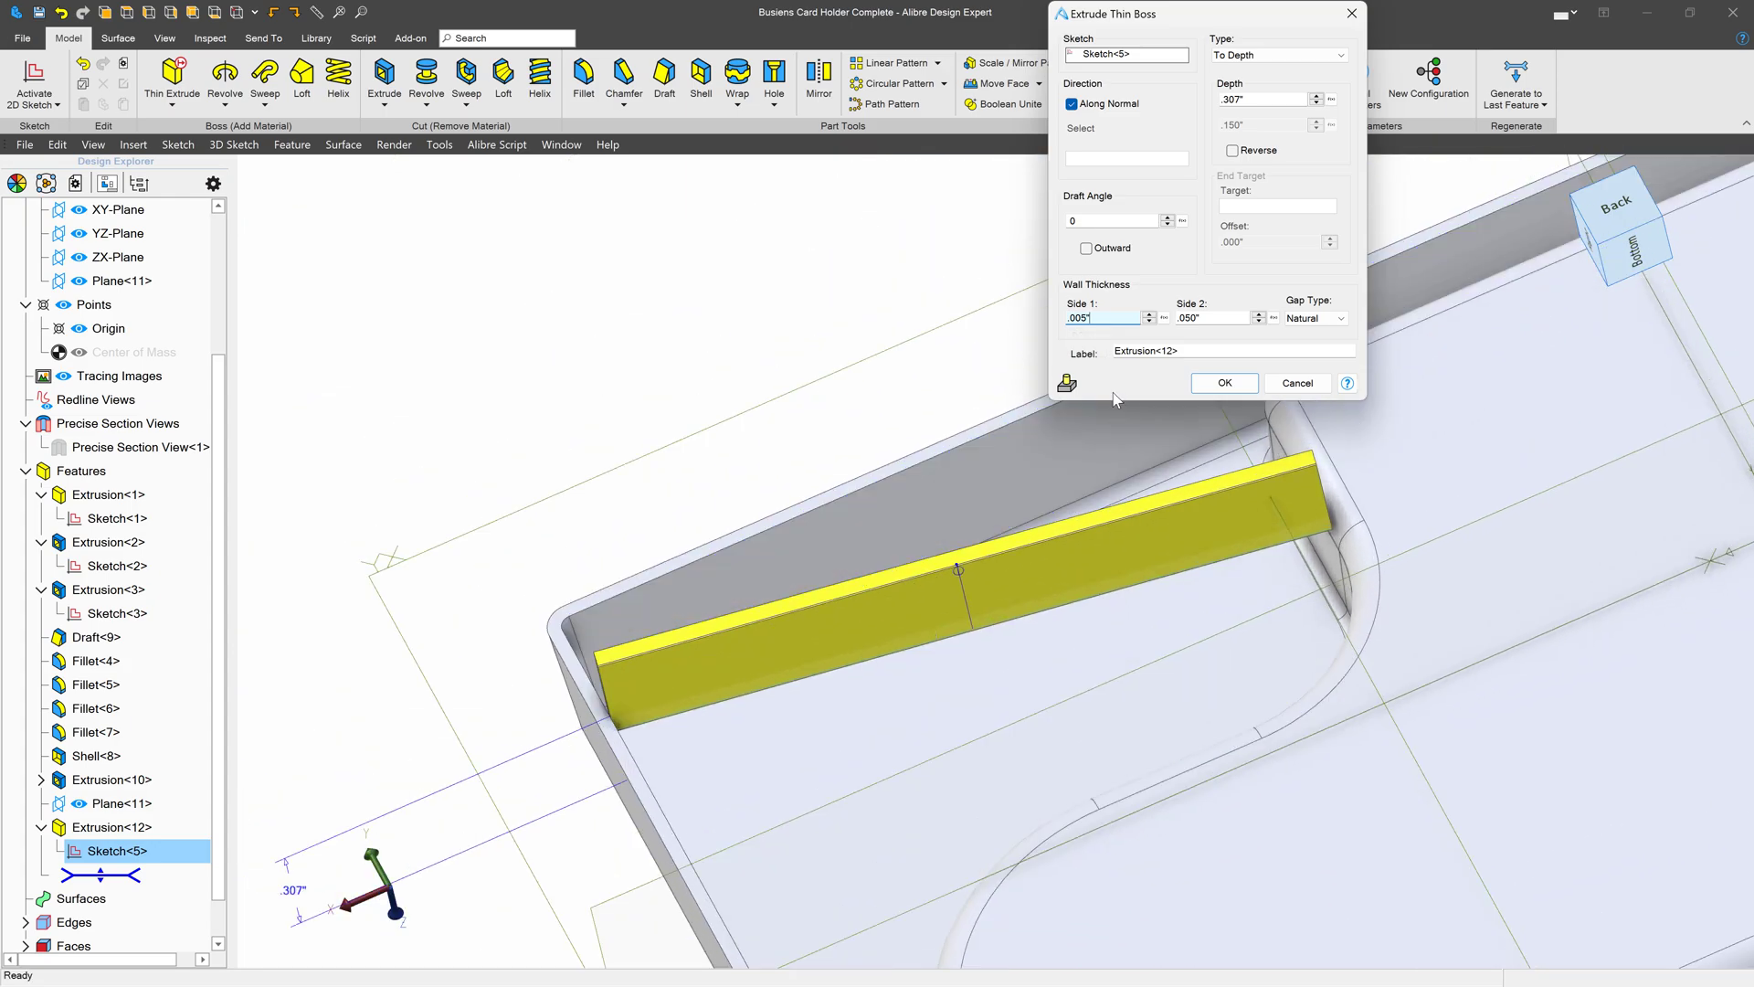
Set the thin extrusion's wall thickness to 0 on side 2 and 0.025 in on side 1.
left_click(1218, 317)
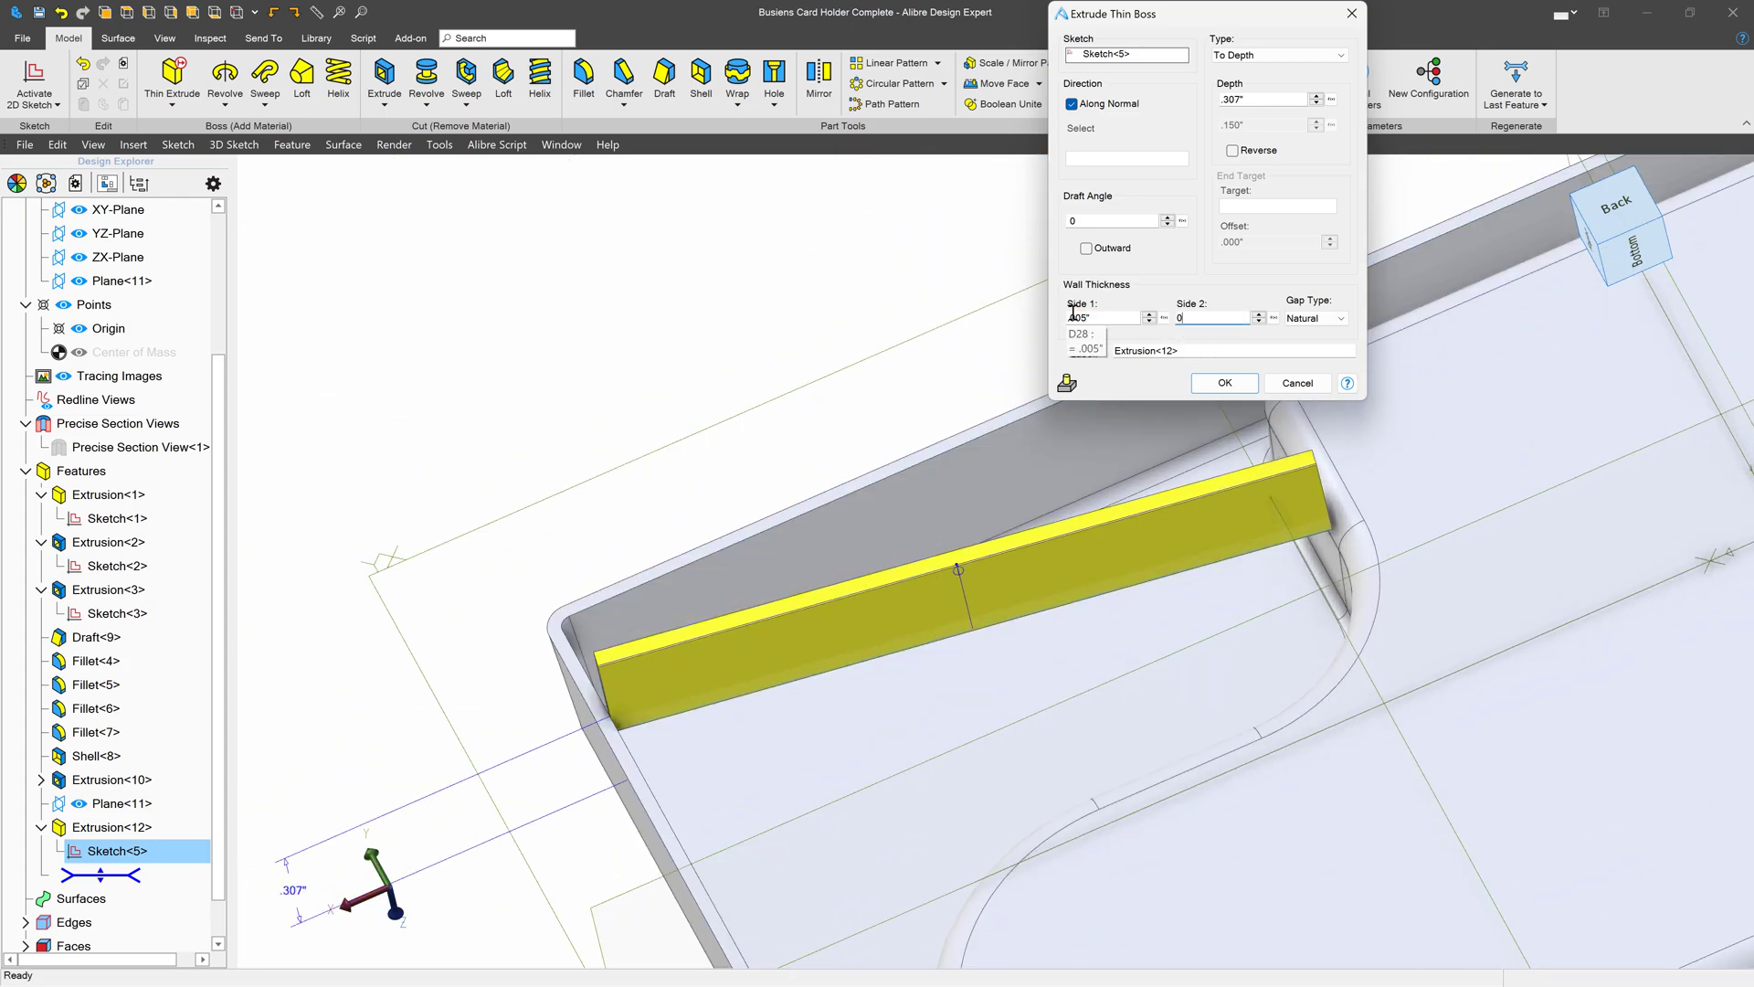
left_click(1110, 319)
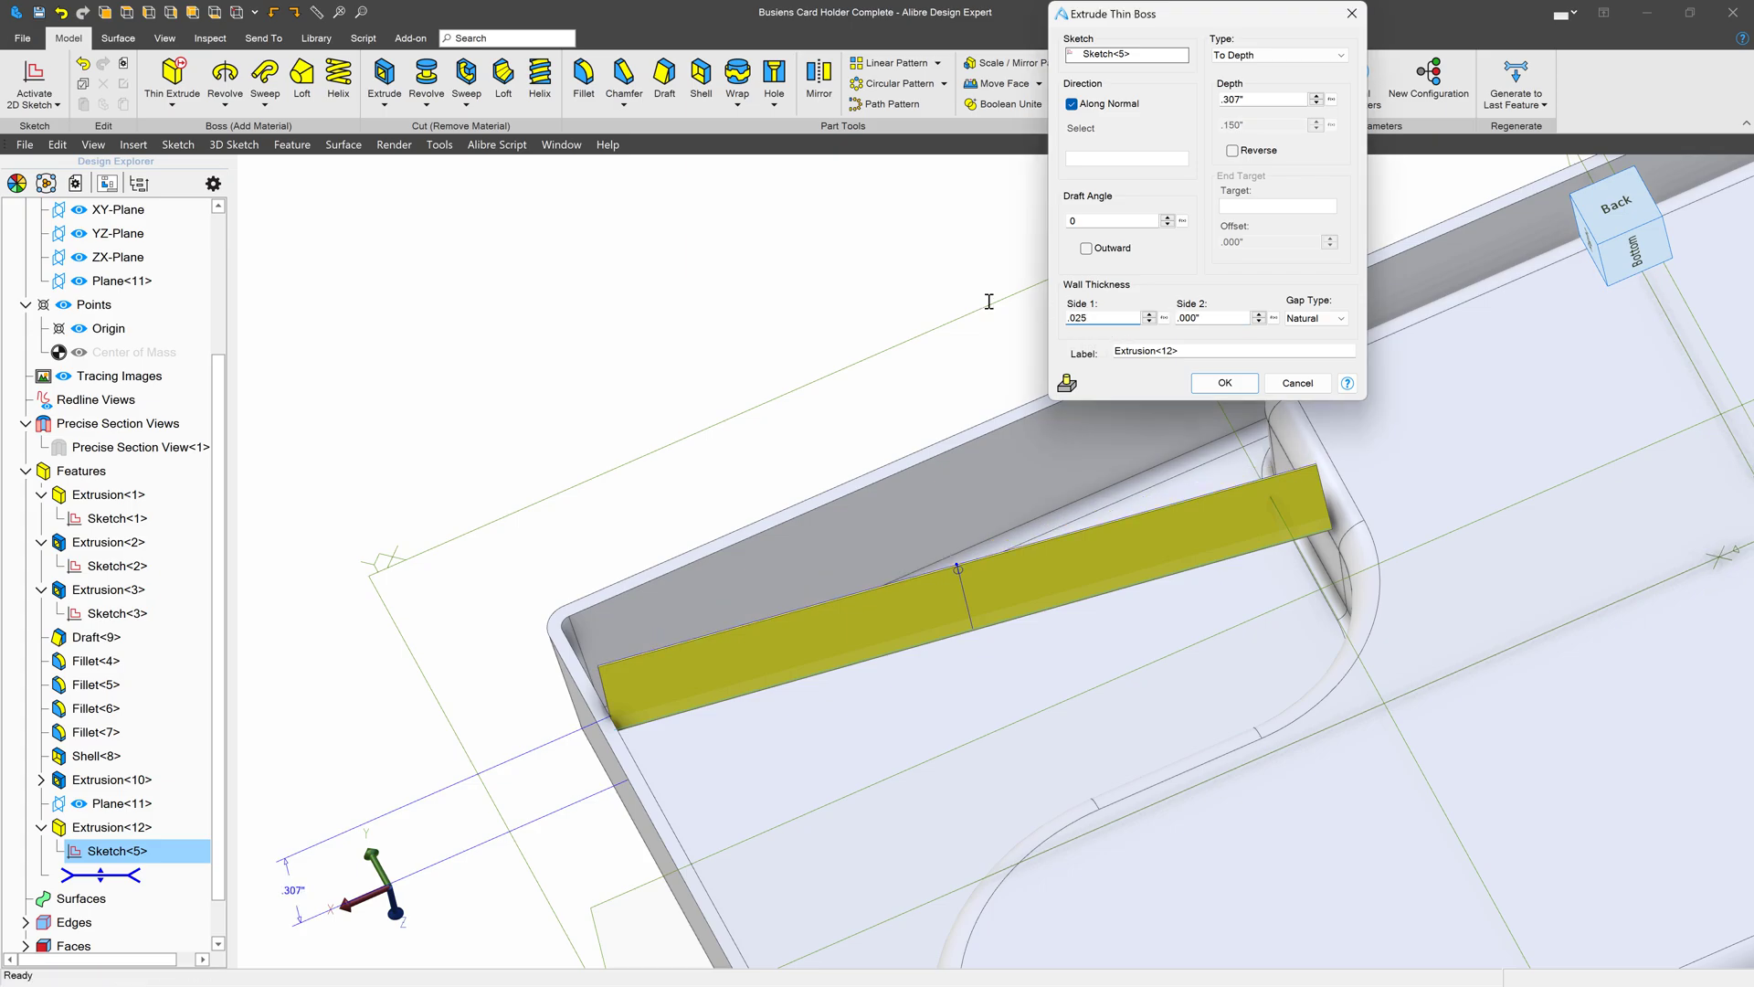
type(".025")
left_click(1111, 221)
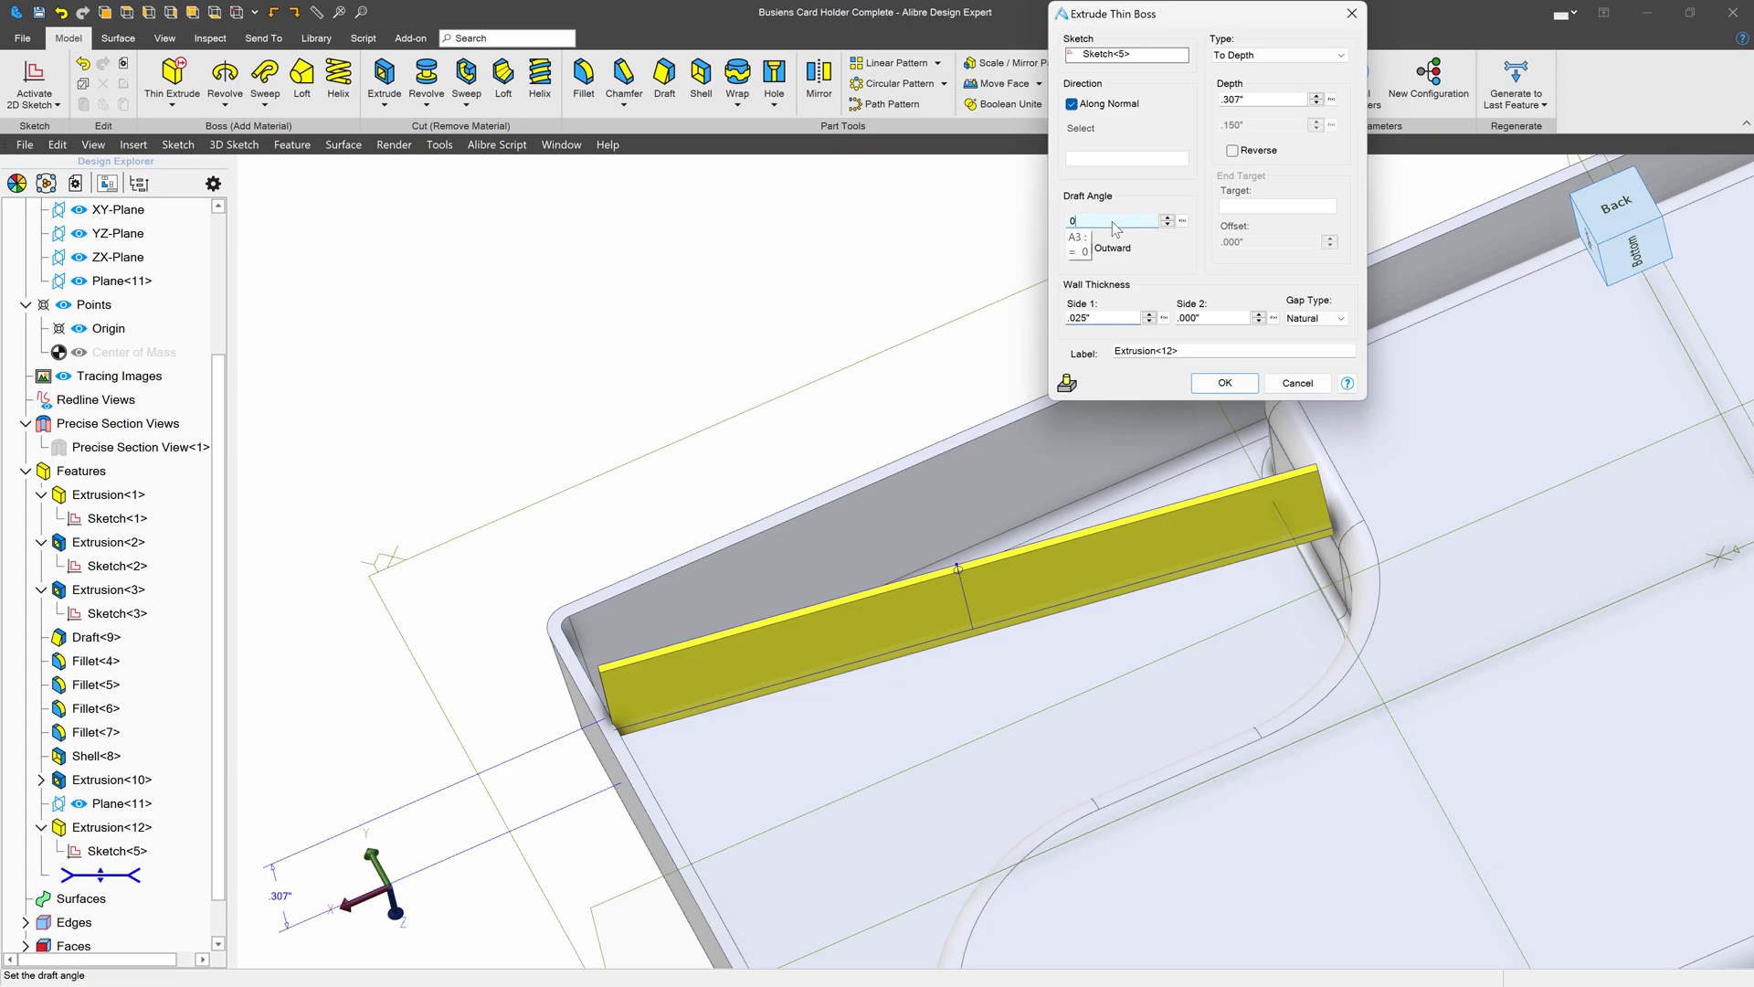
Change the rib's extrusion type to To Next, reverse its direction, and create the thin boss.
left_click(1239, 57)
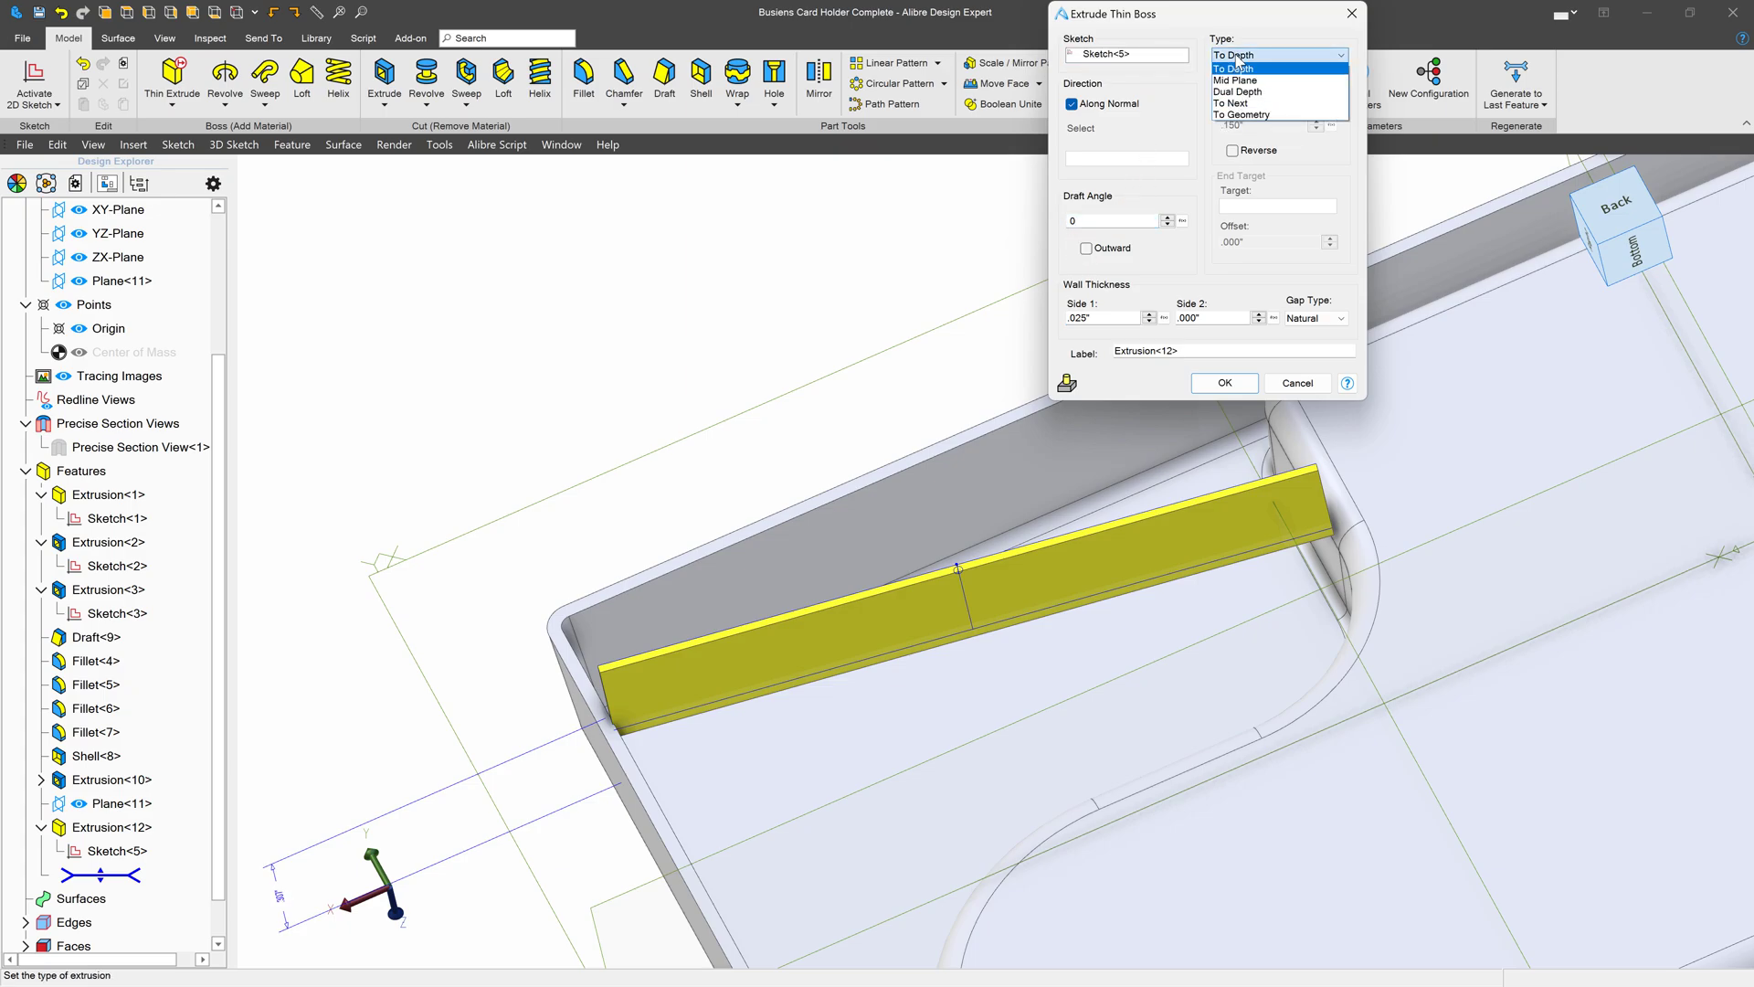
left_click(1234, 103)
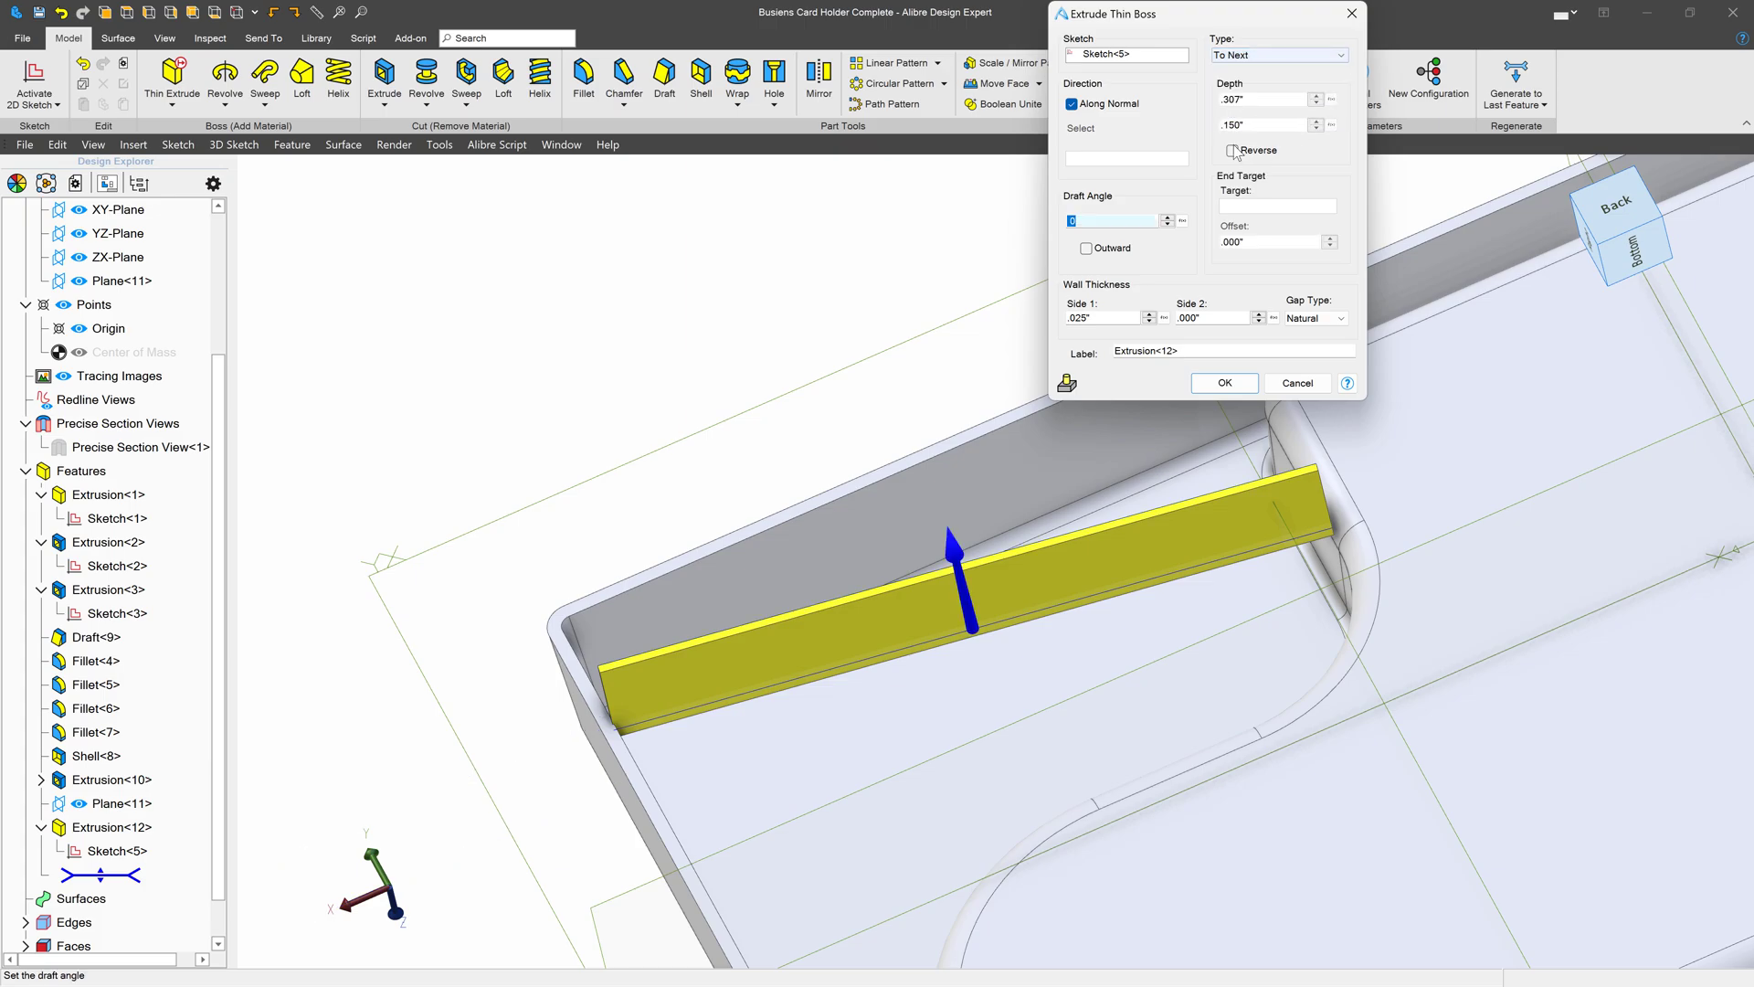
left_click(1232, 151)
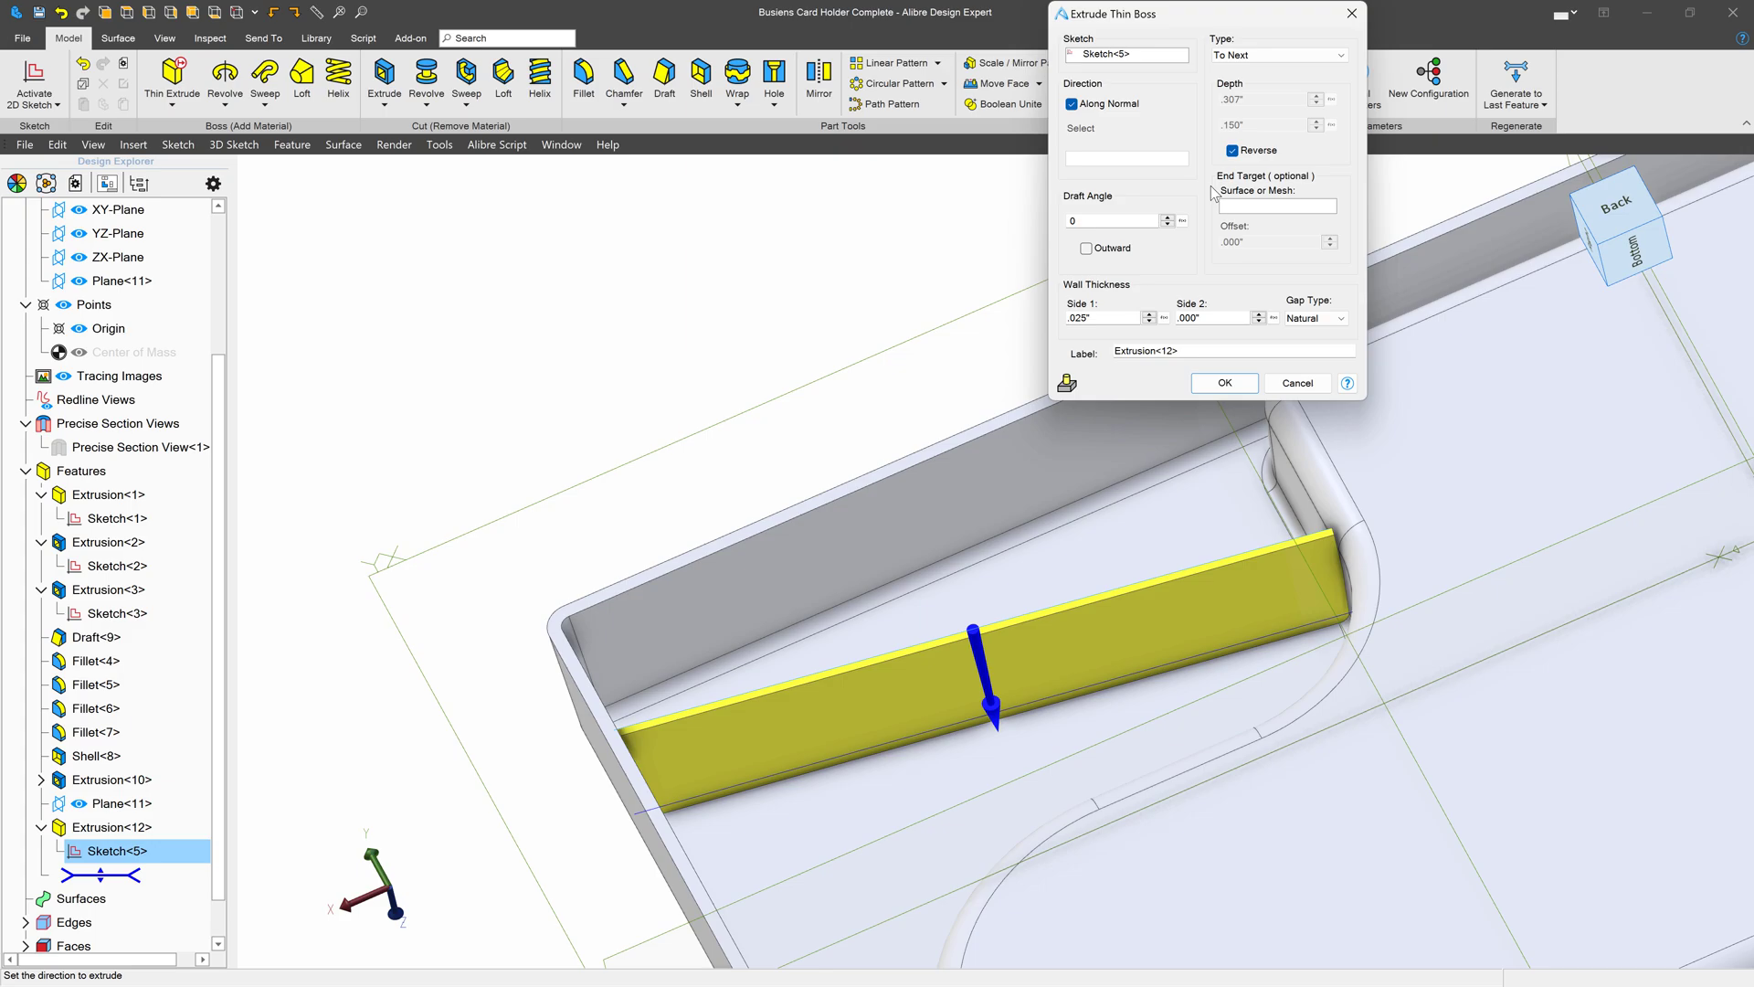
left_click(1223, 384)
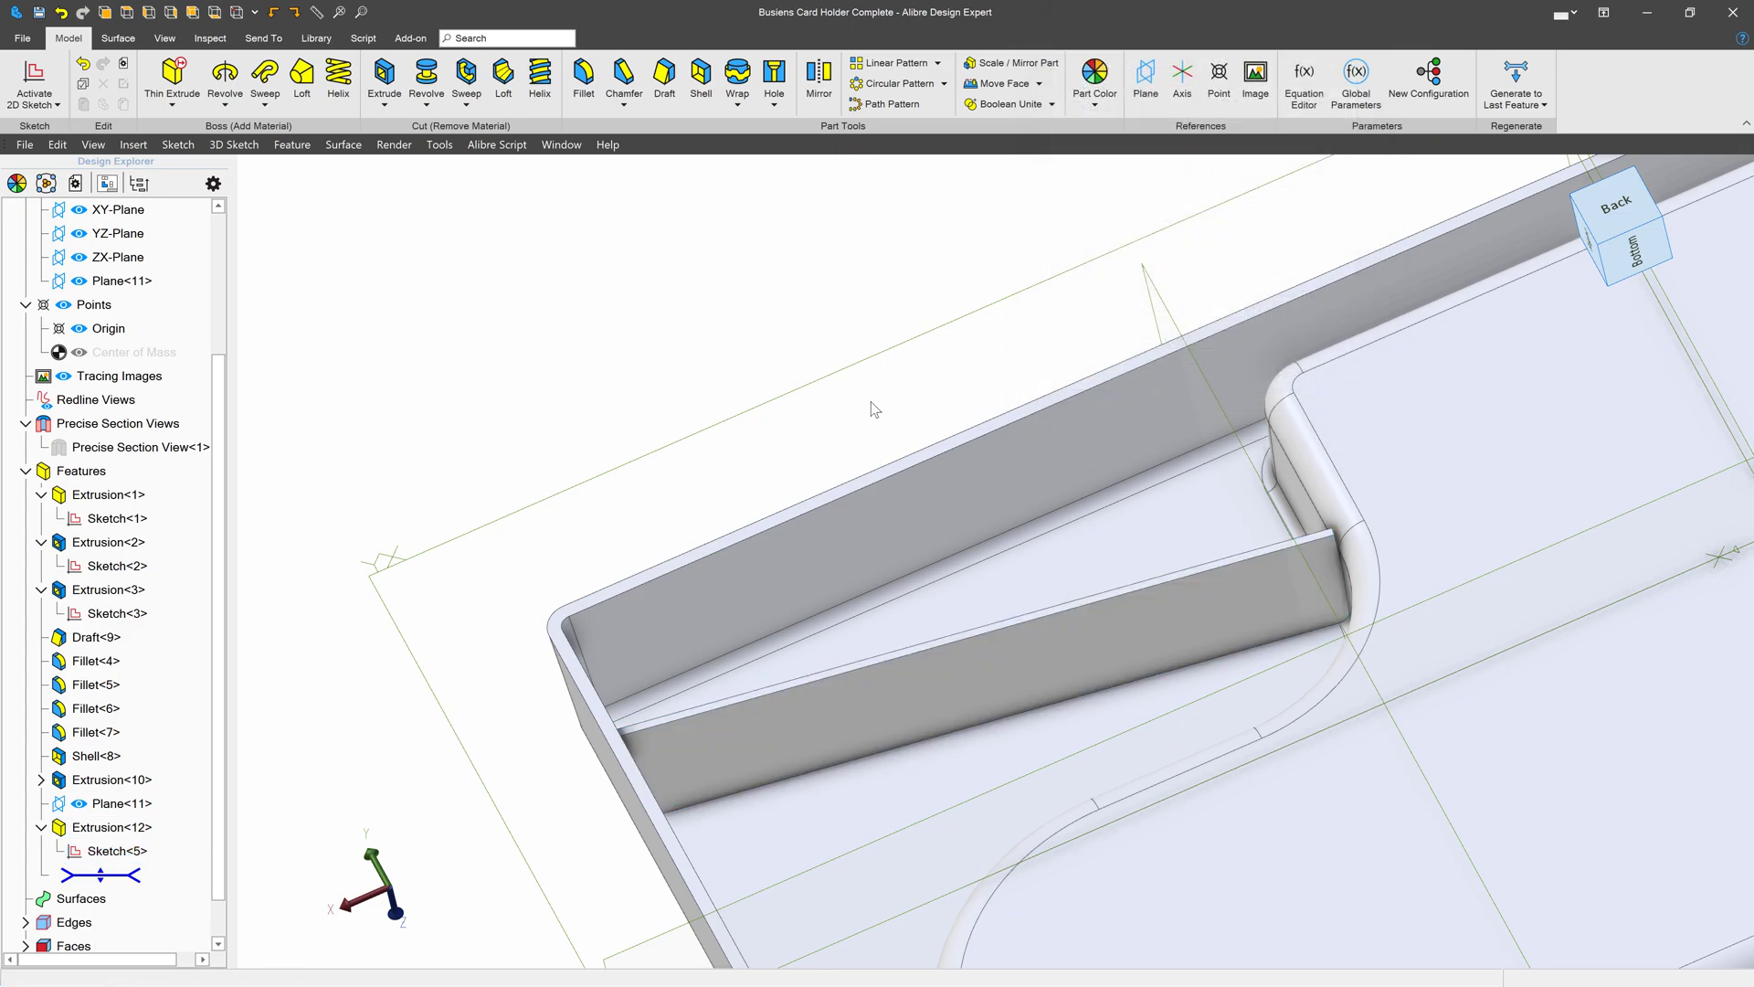
Examine how the rib's end meets the rounded edge of the recess wall from several angles.
middle_click_drag(1010, 576, 954, 589)
scroll(736, 411, "down", 2)
scroll(1005, 595, "up", 6)
scroll(1015, 608, "down", 4)
scroll(1214, 329, "down", 2)
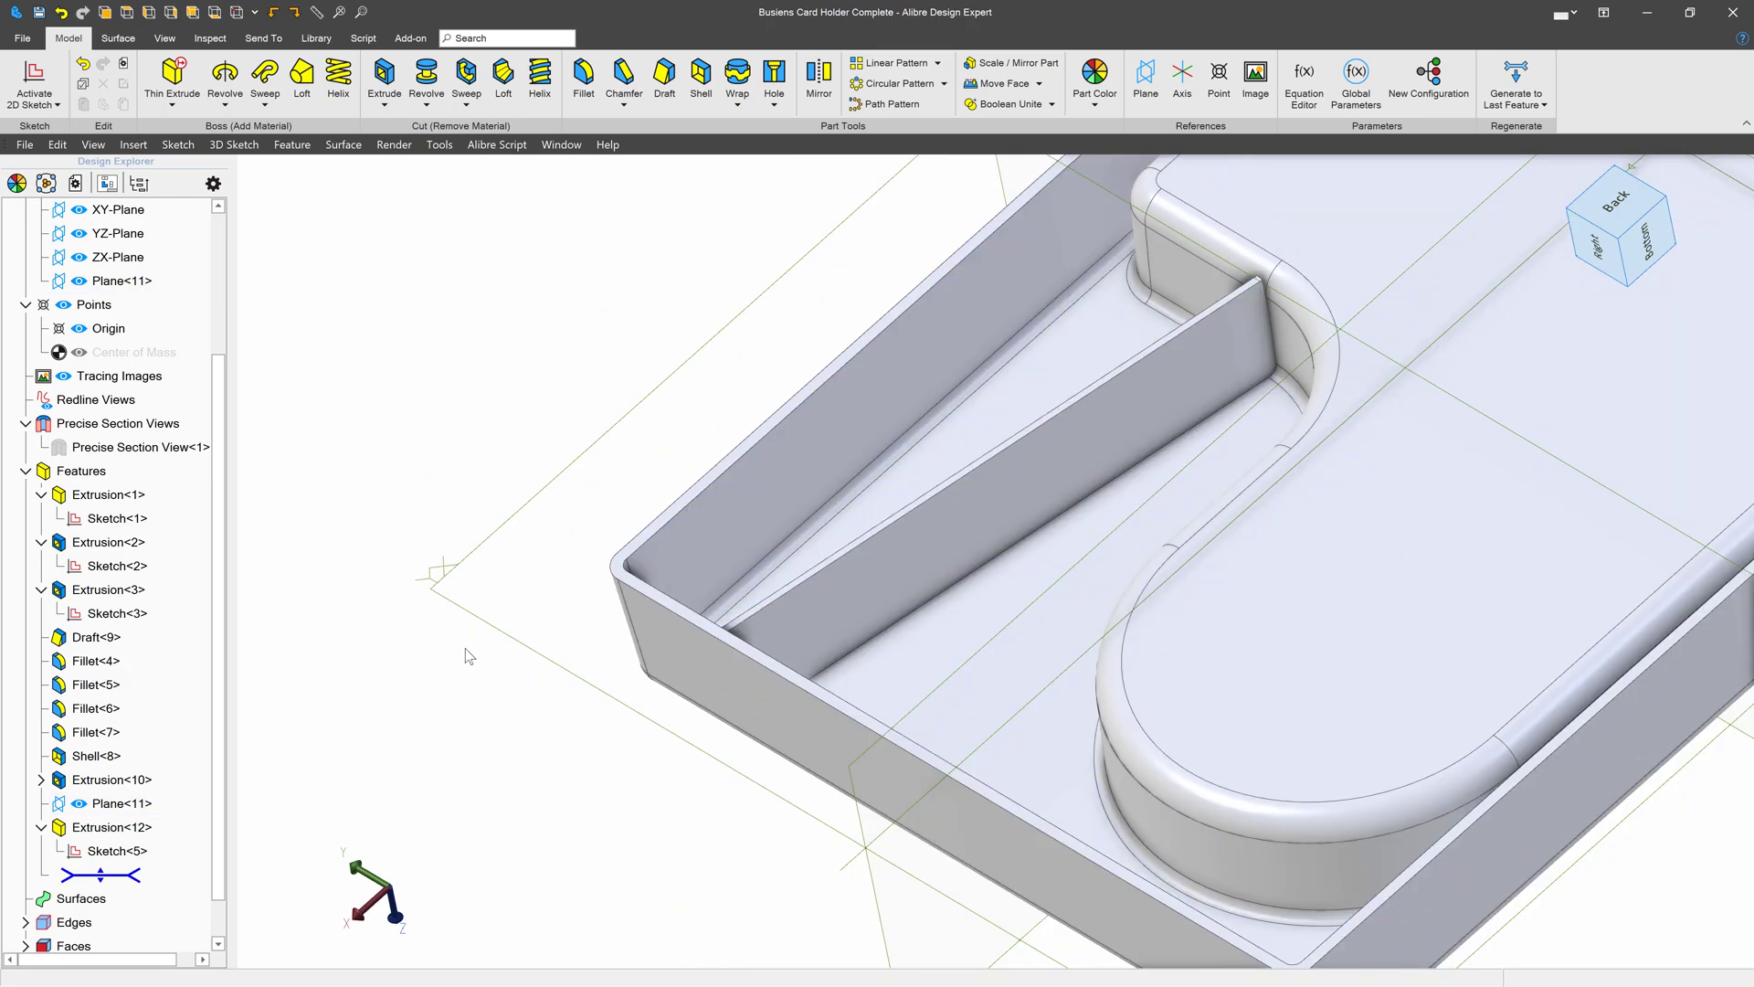
scroll(1268, 298, "up", 4)
scroll(1310, 214, "up", 7)
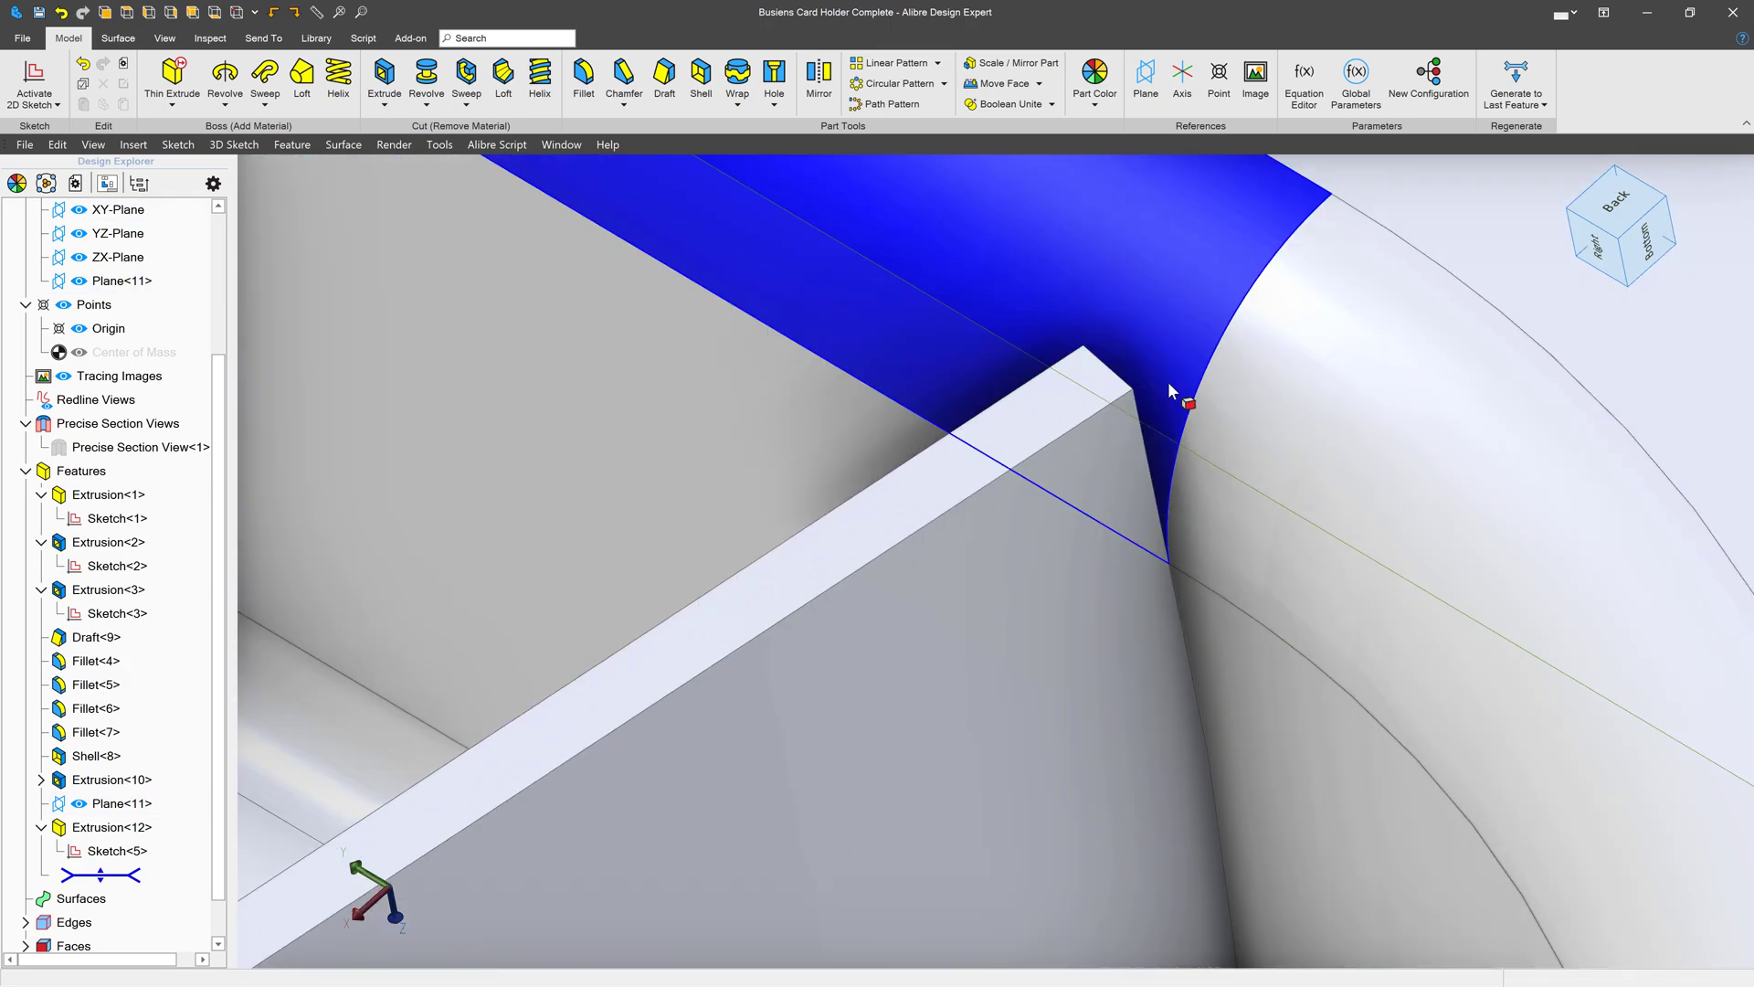
middle_click_drag(1124, 378, 1121, 385)
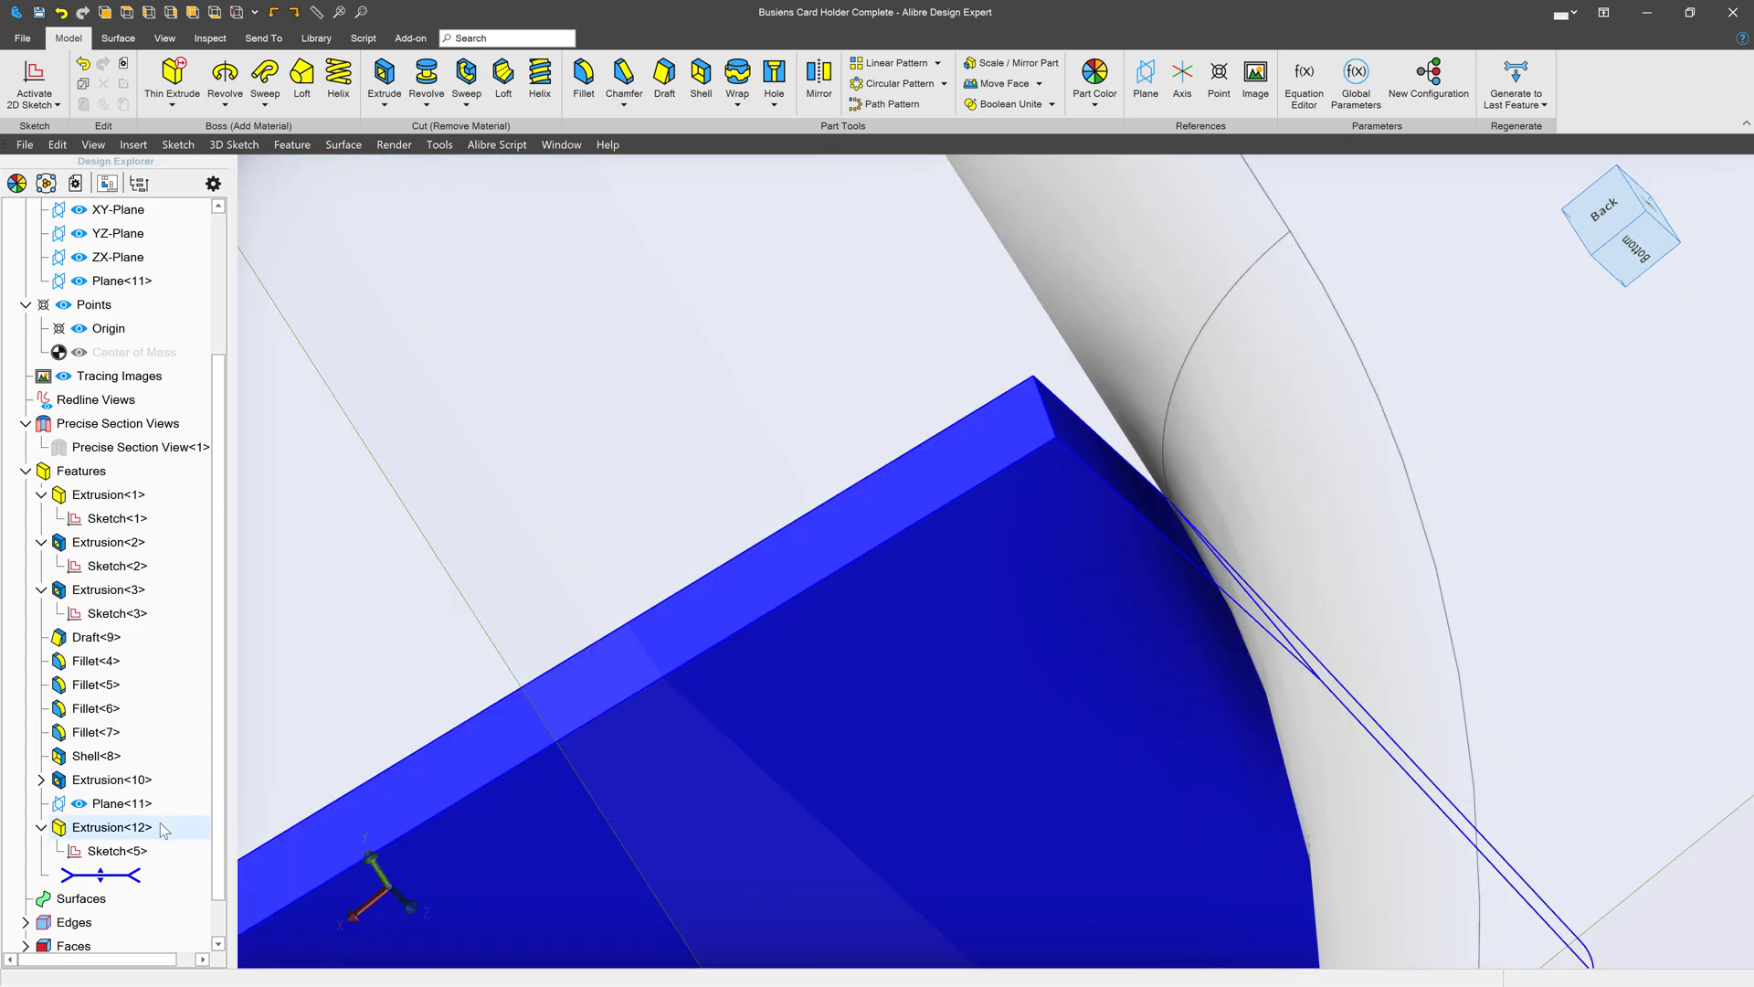
Reopen the rib's line sketch and delete the projected recess-wall edge at the line's inner end.
right_click(137, 850)
left_click(183, 863)
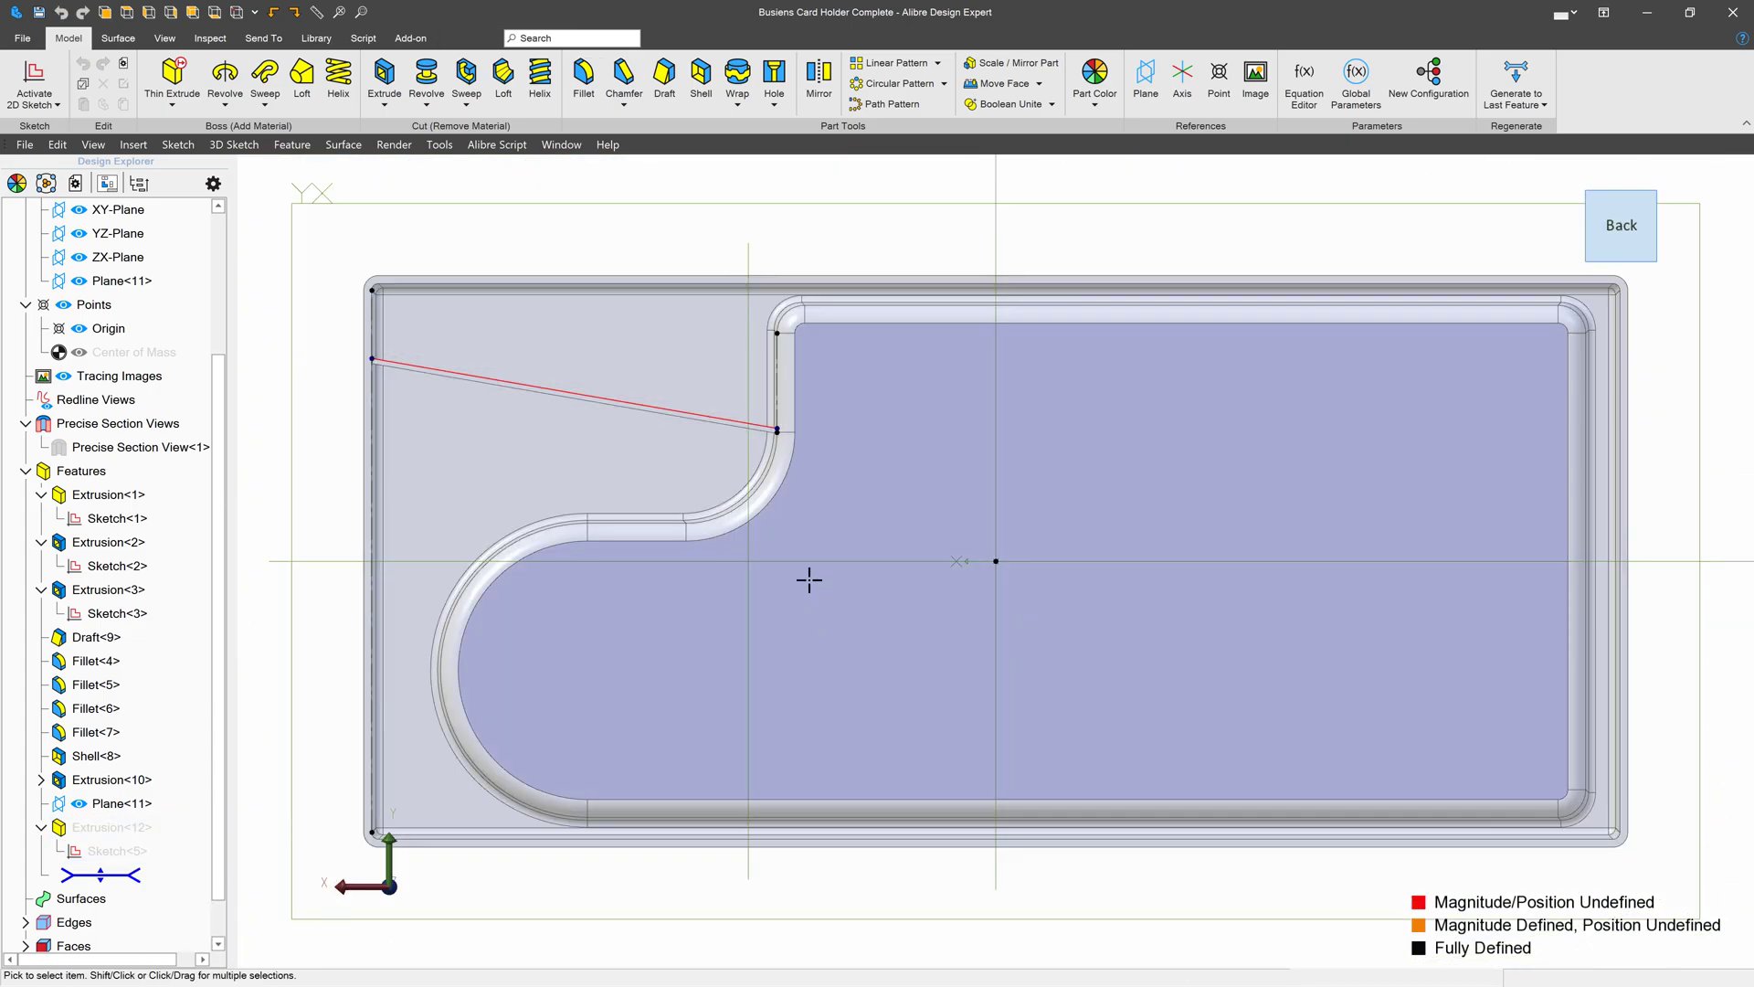
scroll(786, 447, "up", 5)
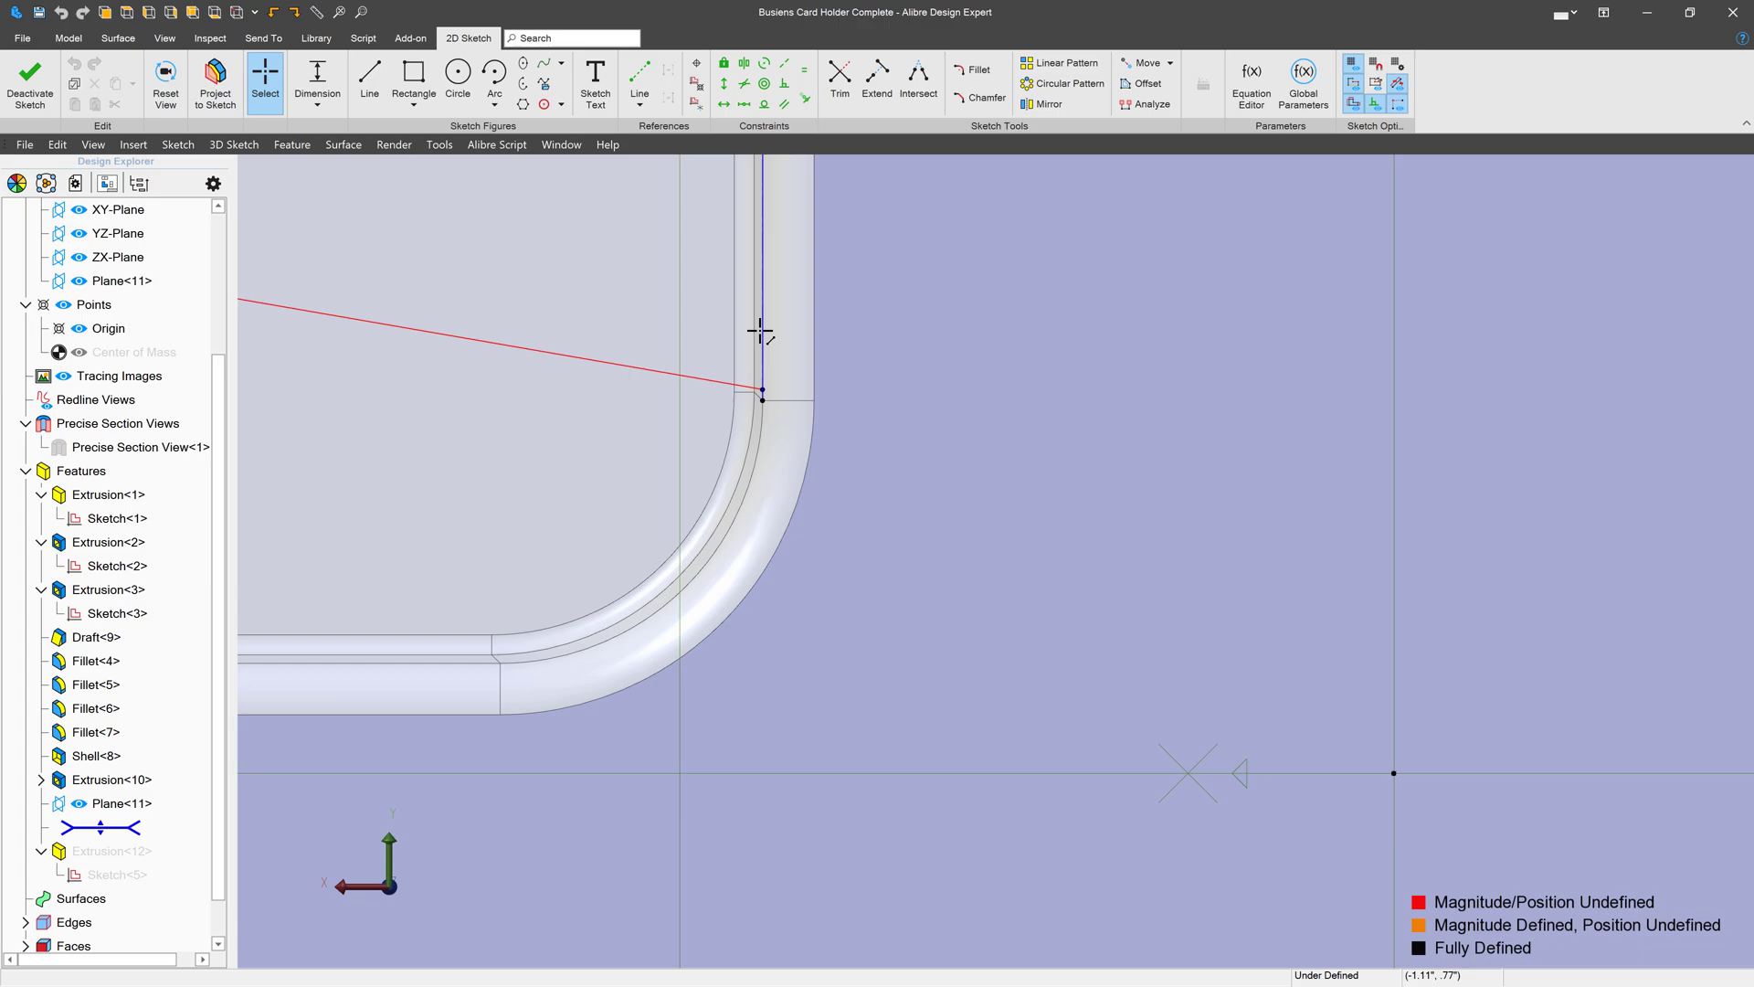
key("Delete")
Constrain the line's inner end coincident with the recess face's edge beyond the fillet, and close the sketch.
left_click(830, 534)
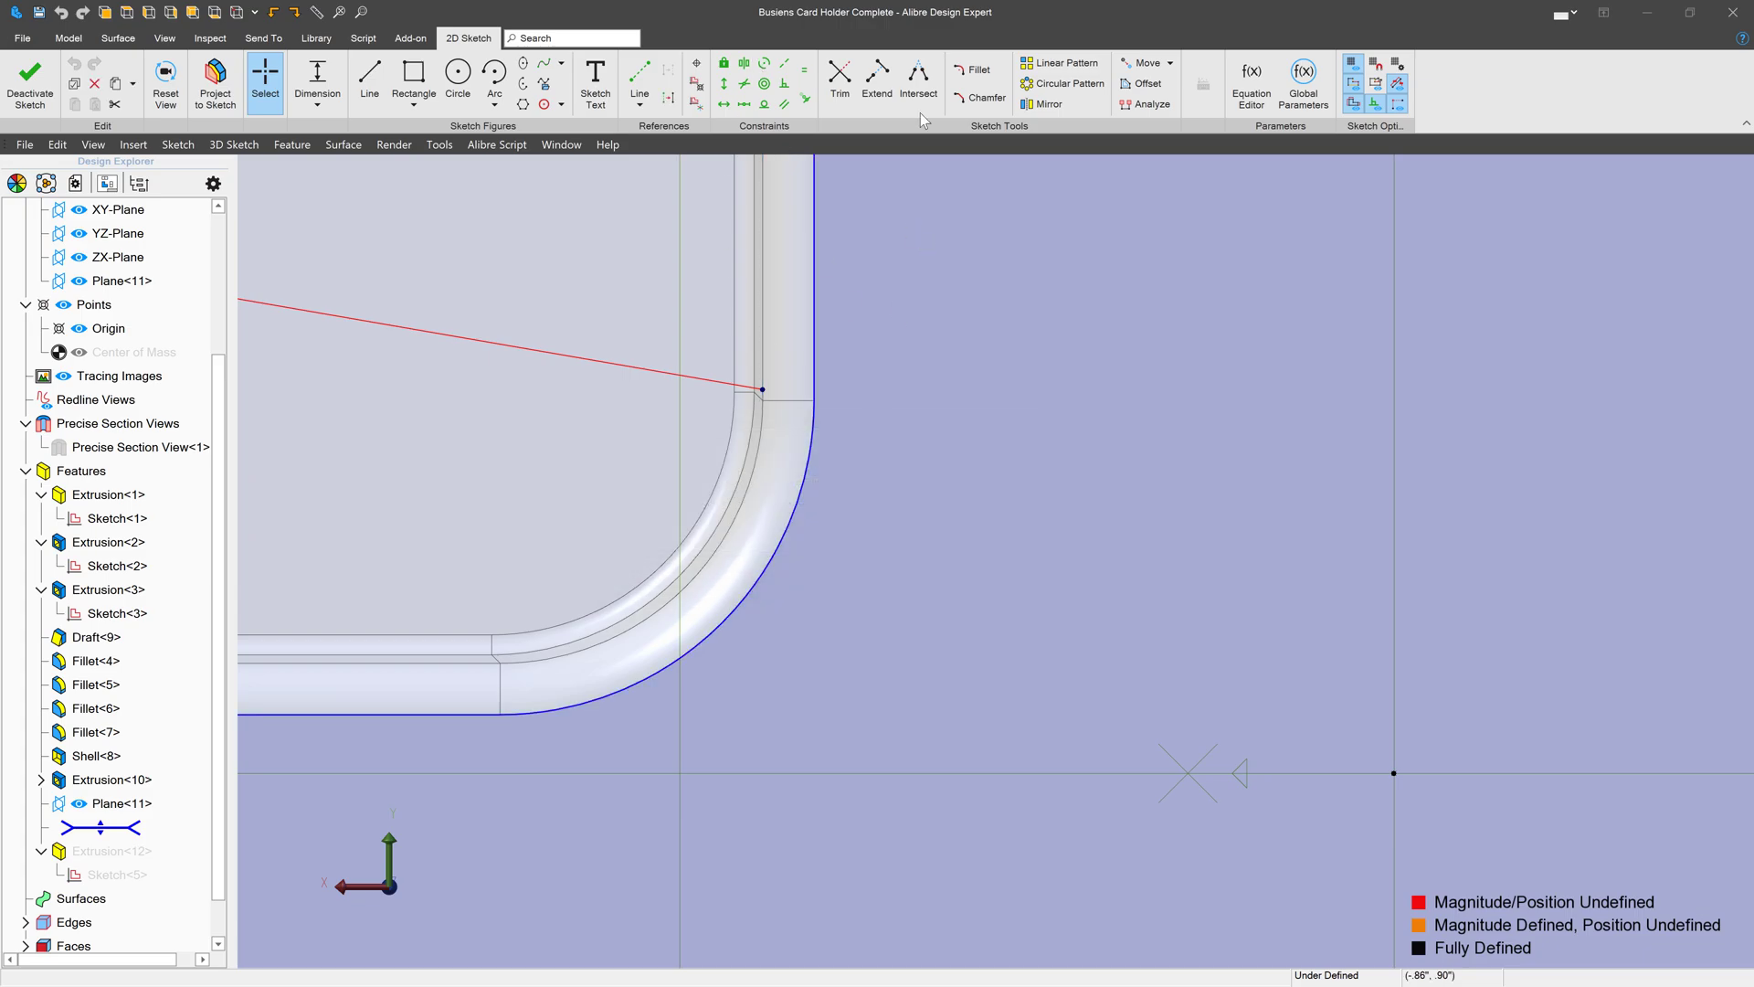
left_click(805, 98)
left_click(764, 390)
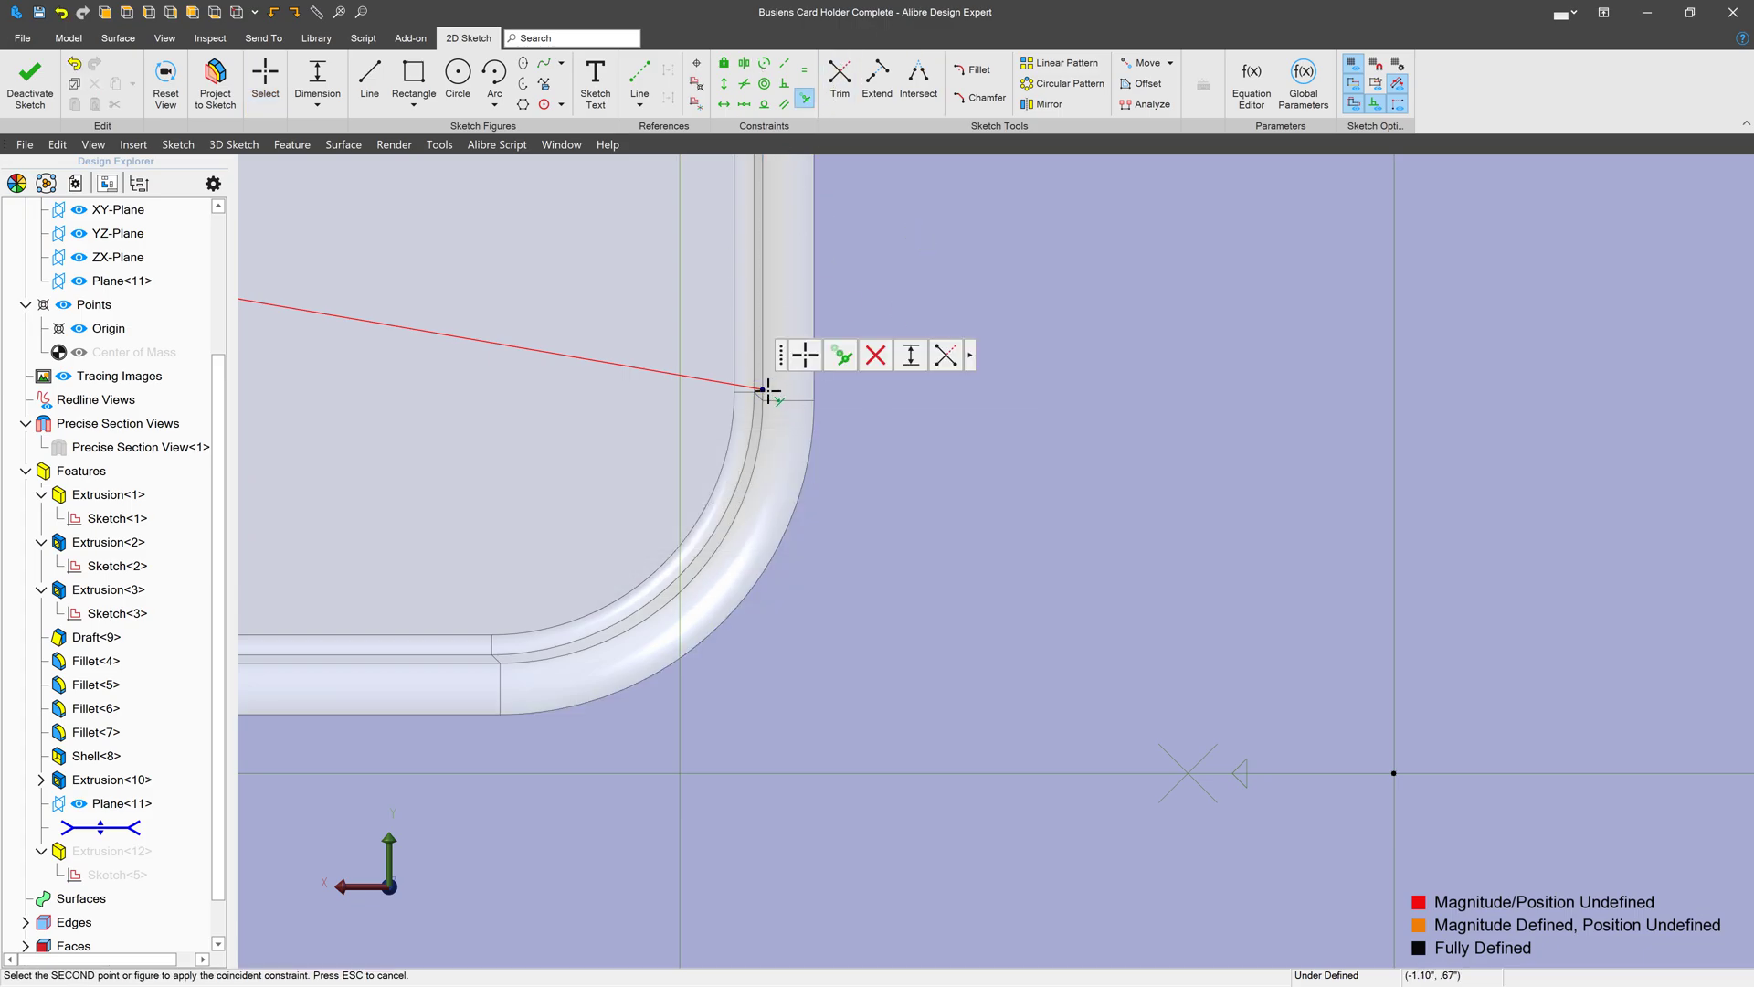
left_click(815, 382)
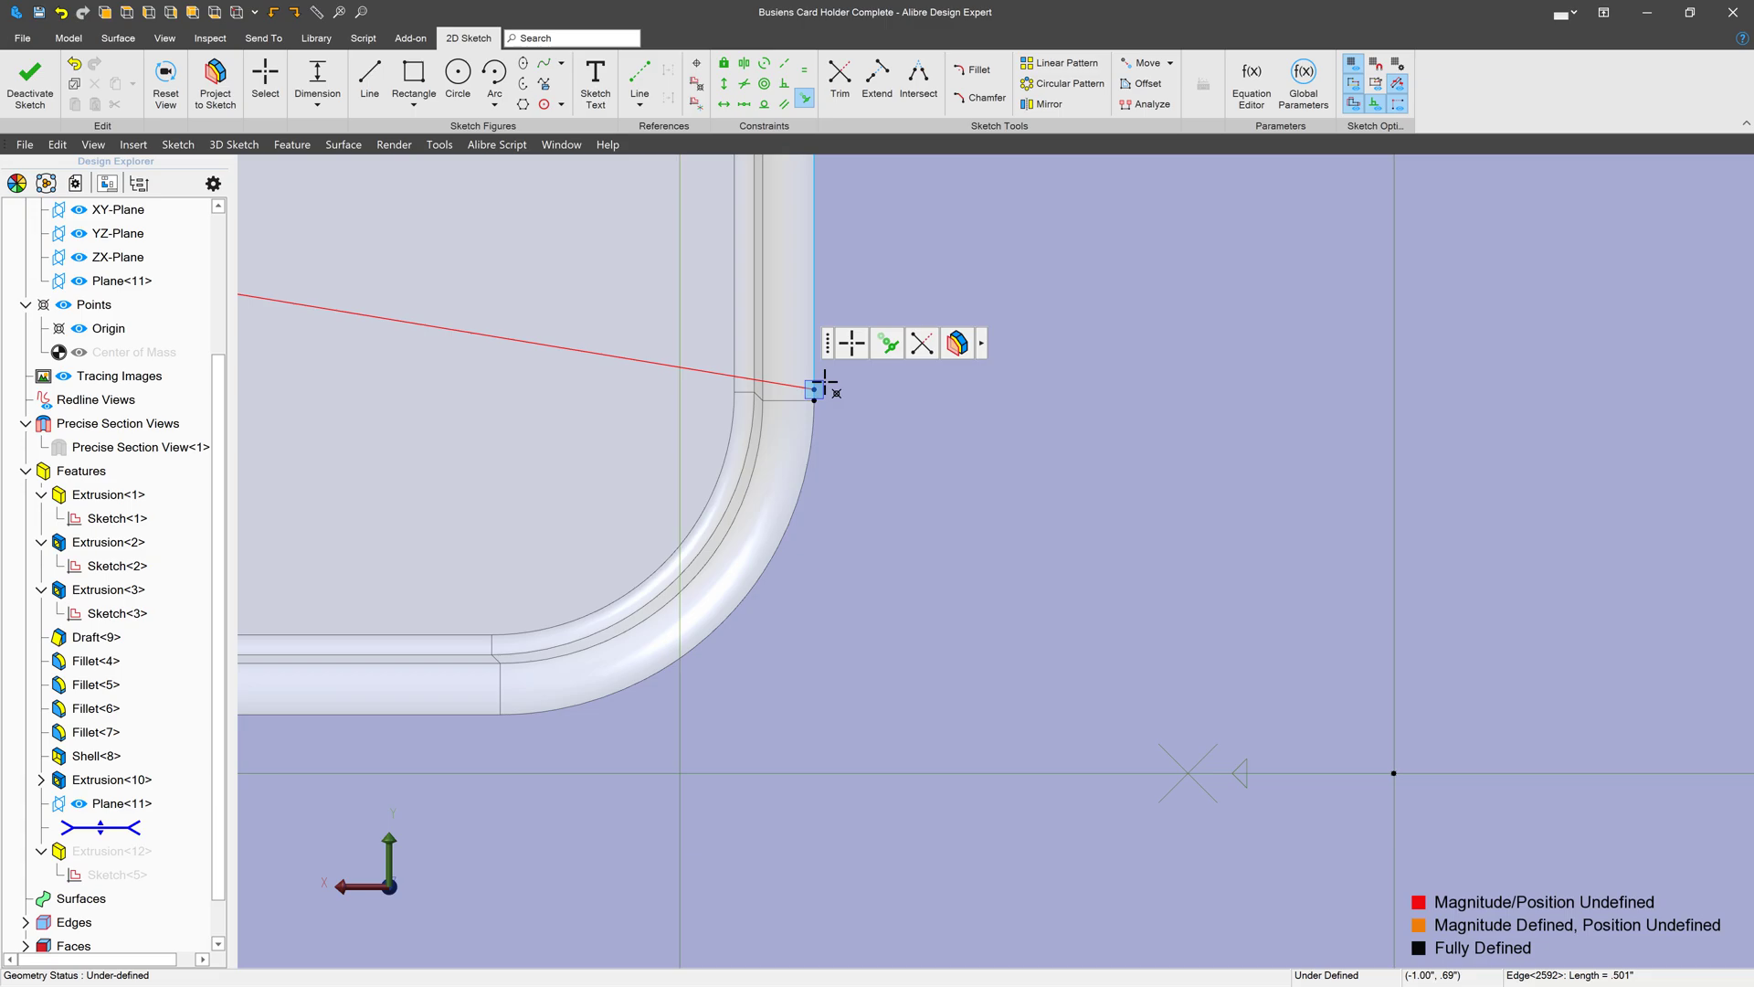
left_click(26, 84)
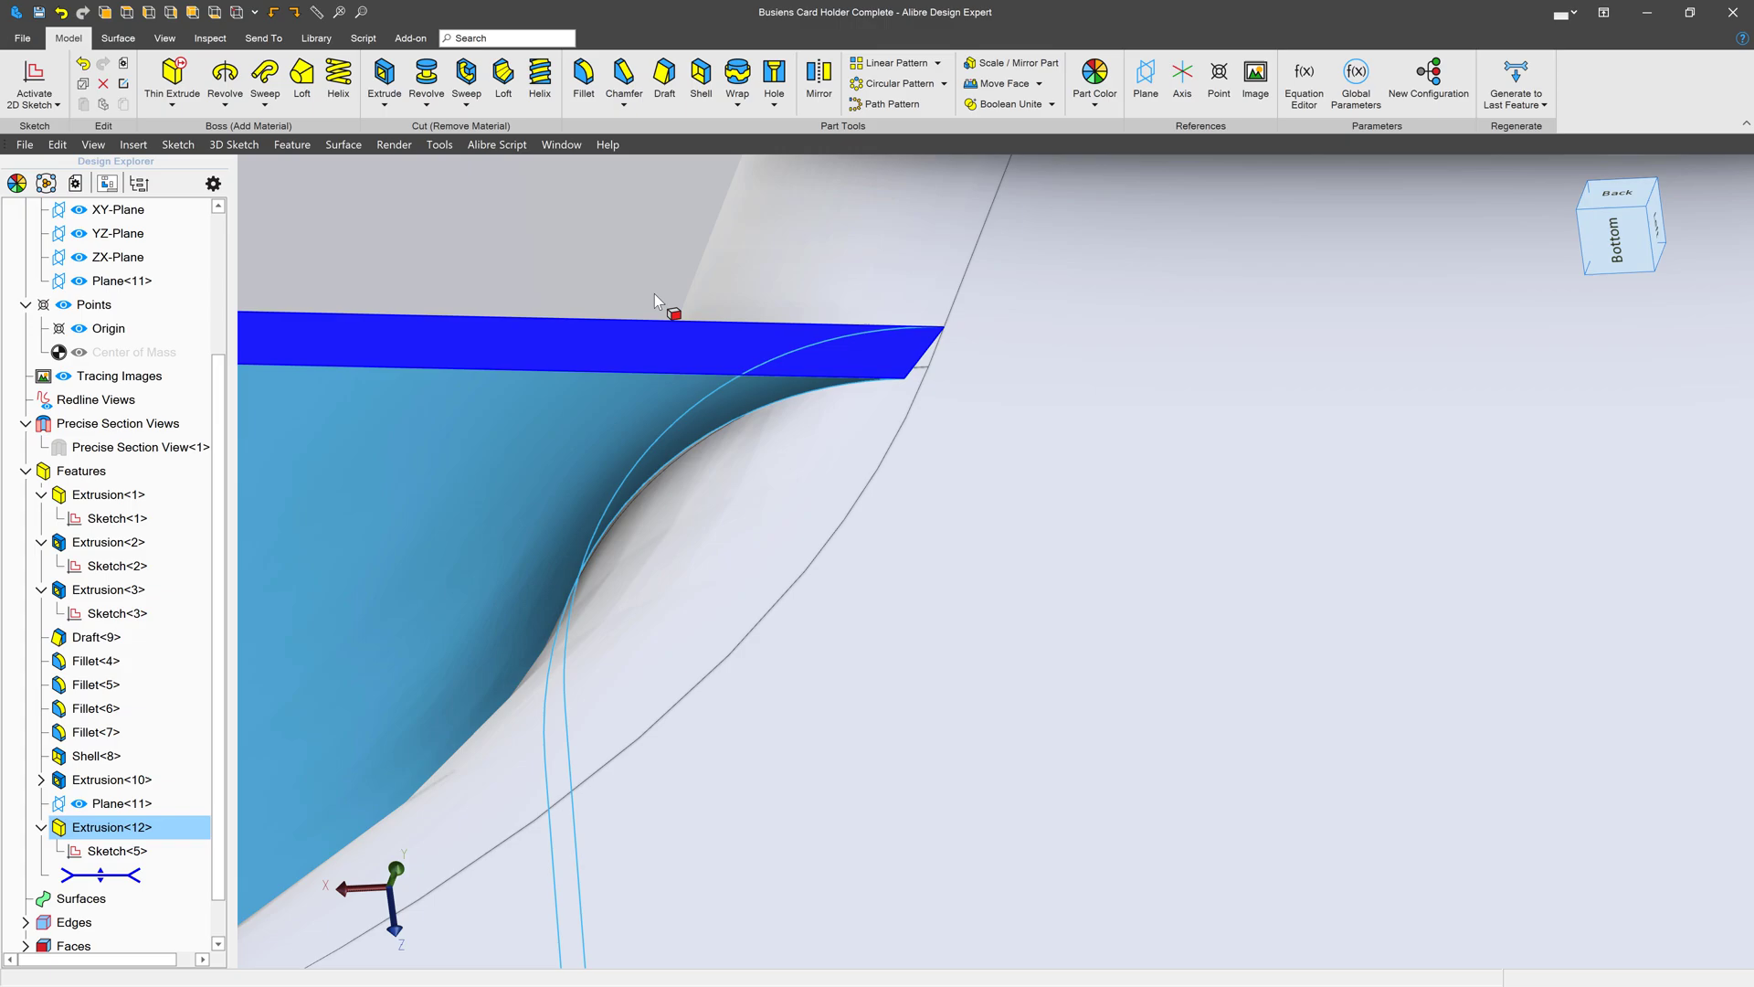
Reopen the rib sketch and add a second line from the lower outer wall to the recess edge, crossing the first, and close the sketch.
left_click(653, 299)
scroll(648, 327, "down", 10)
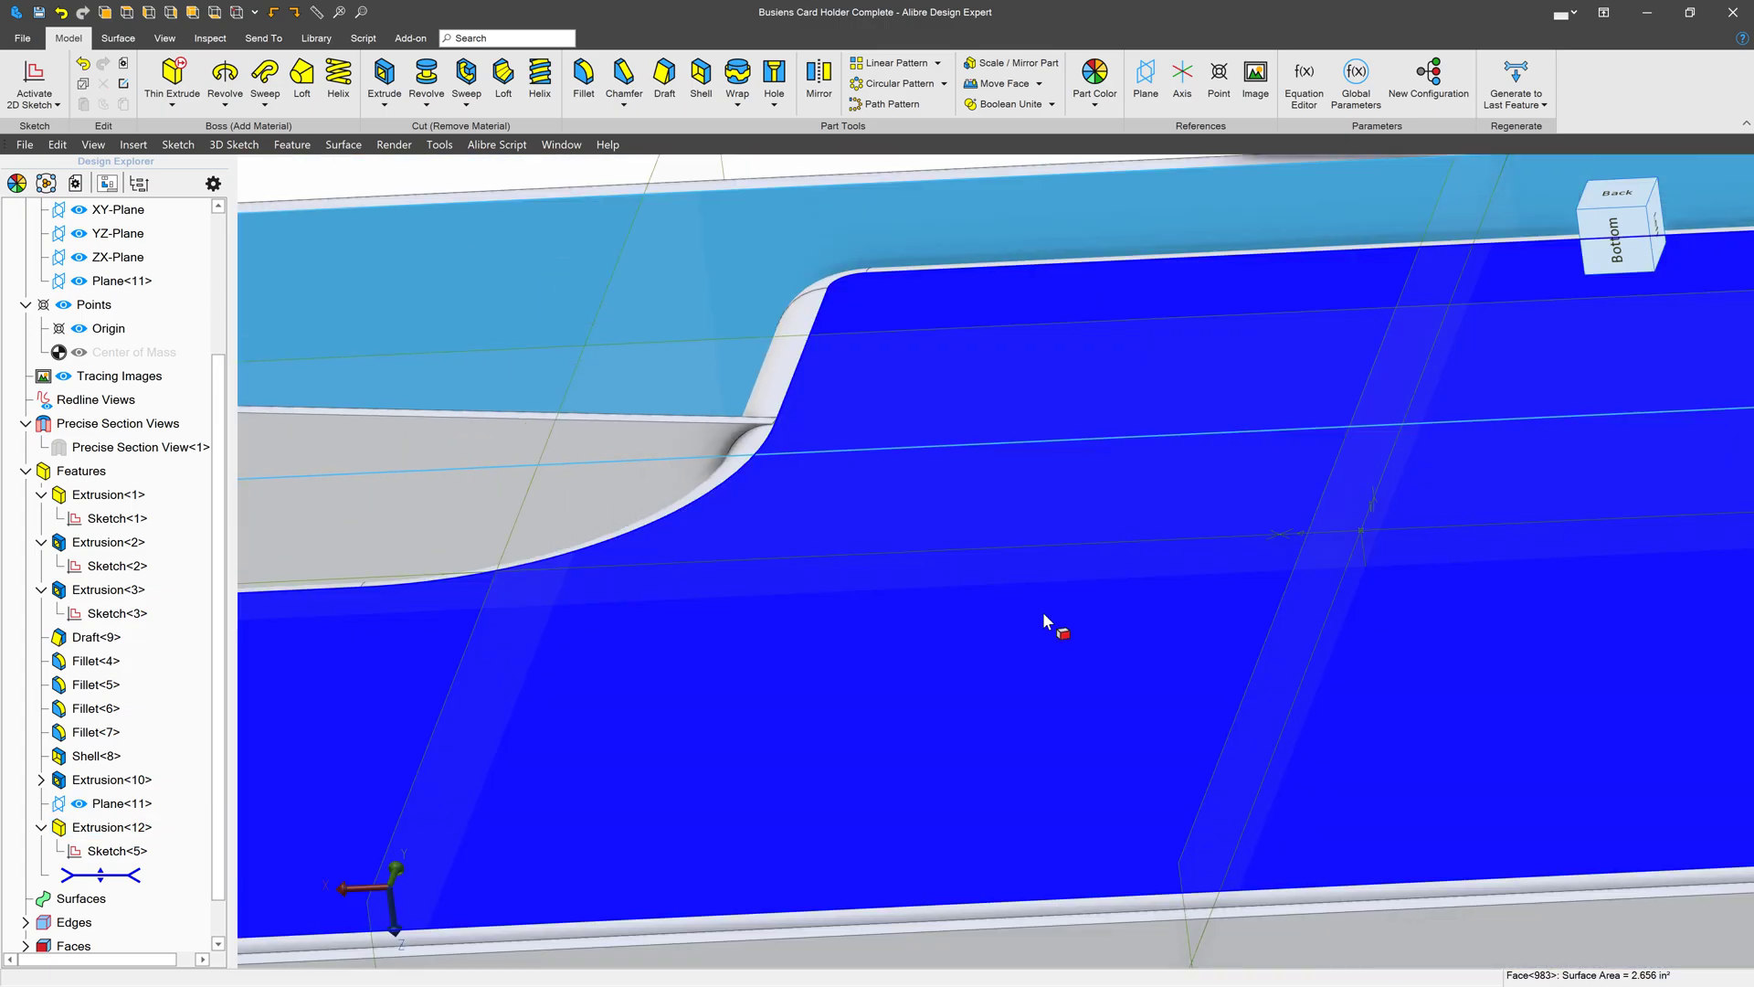
middle_click_drag(1044, 621, 476, 464)
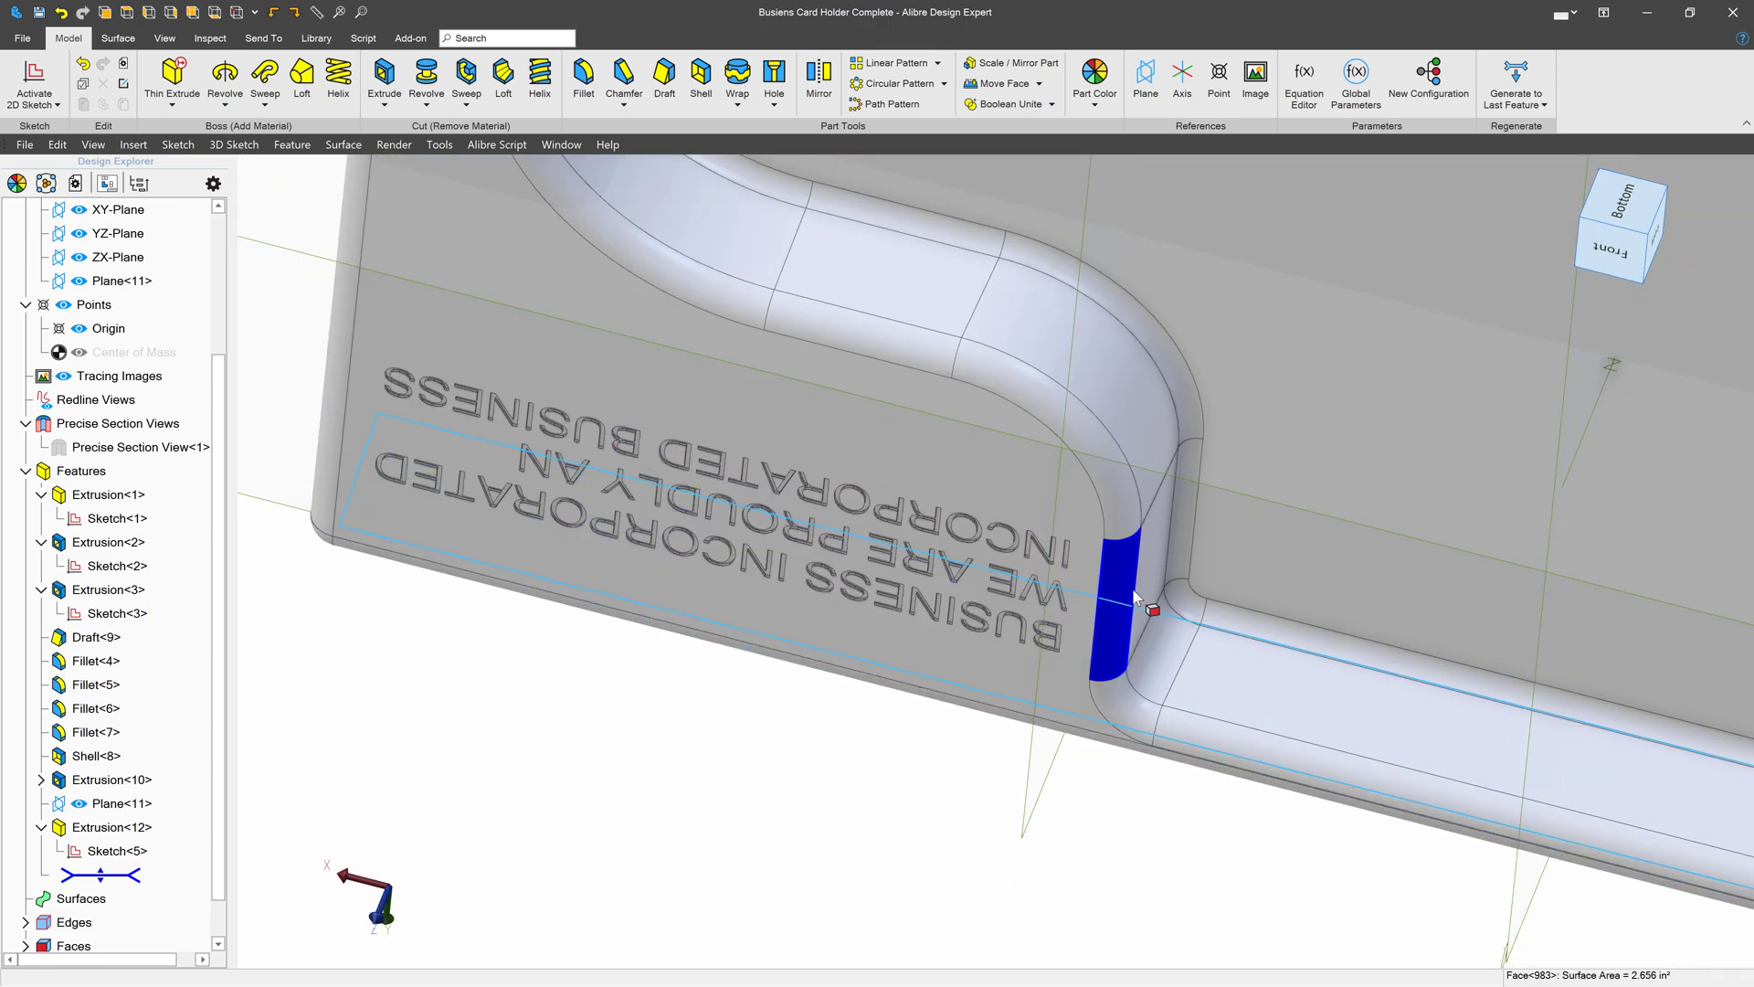
mouse_move(972, 464)
middle_mouse_down()
mouse_move(982, 500)
mouse_move(972, 490)
middle_mouse_up()
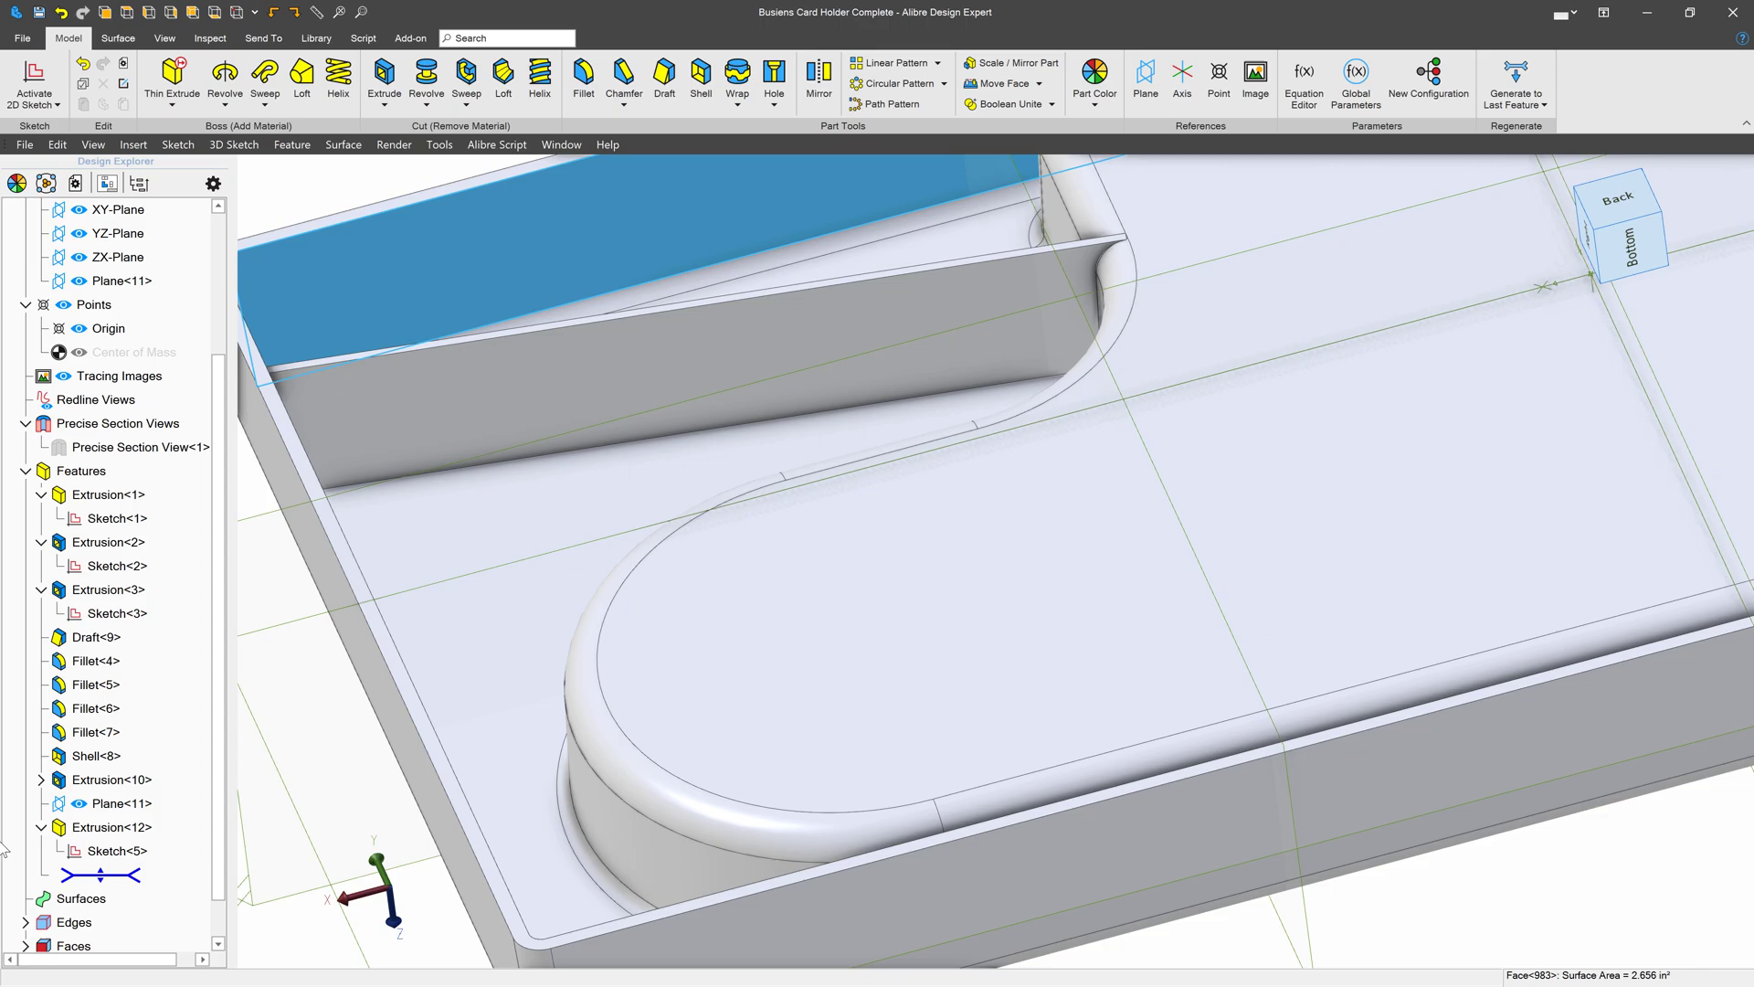
right_click(122, 846)
left_click(185, 851)
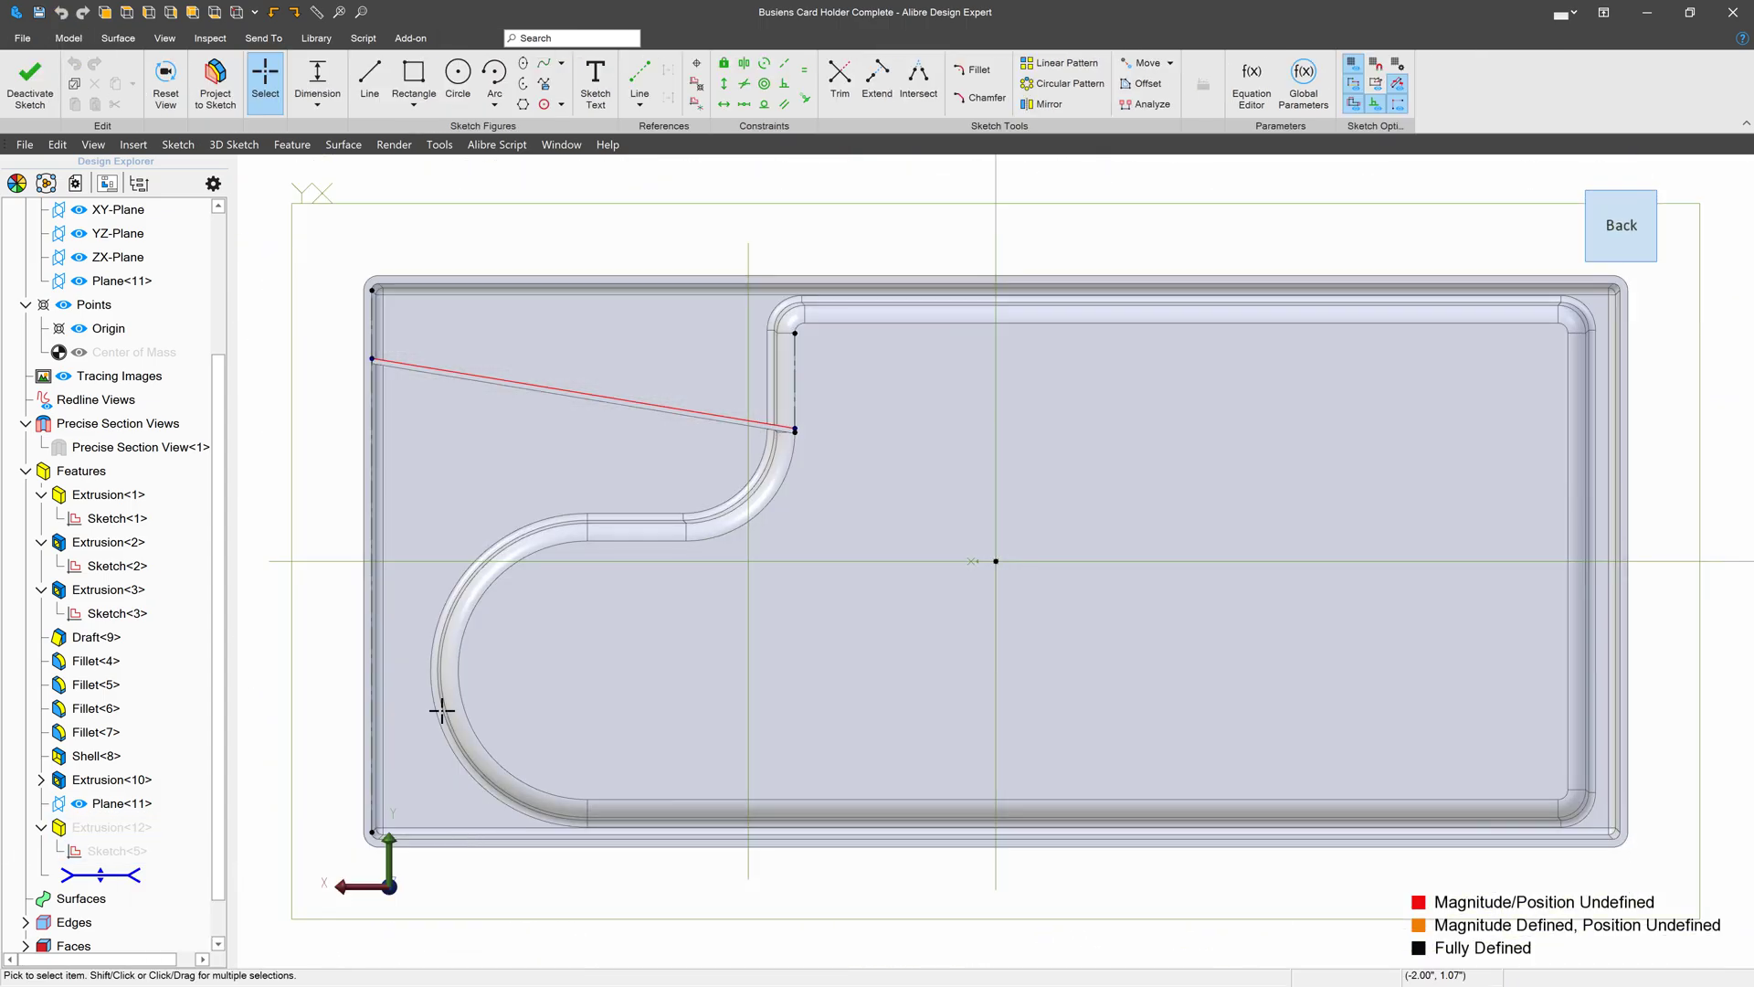
left_click(369, 82)
left_click(304, 727)
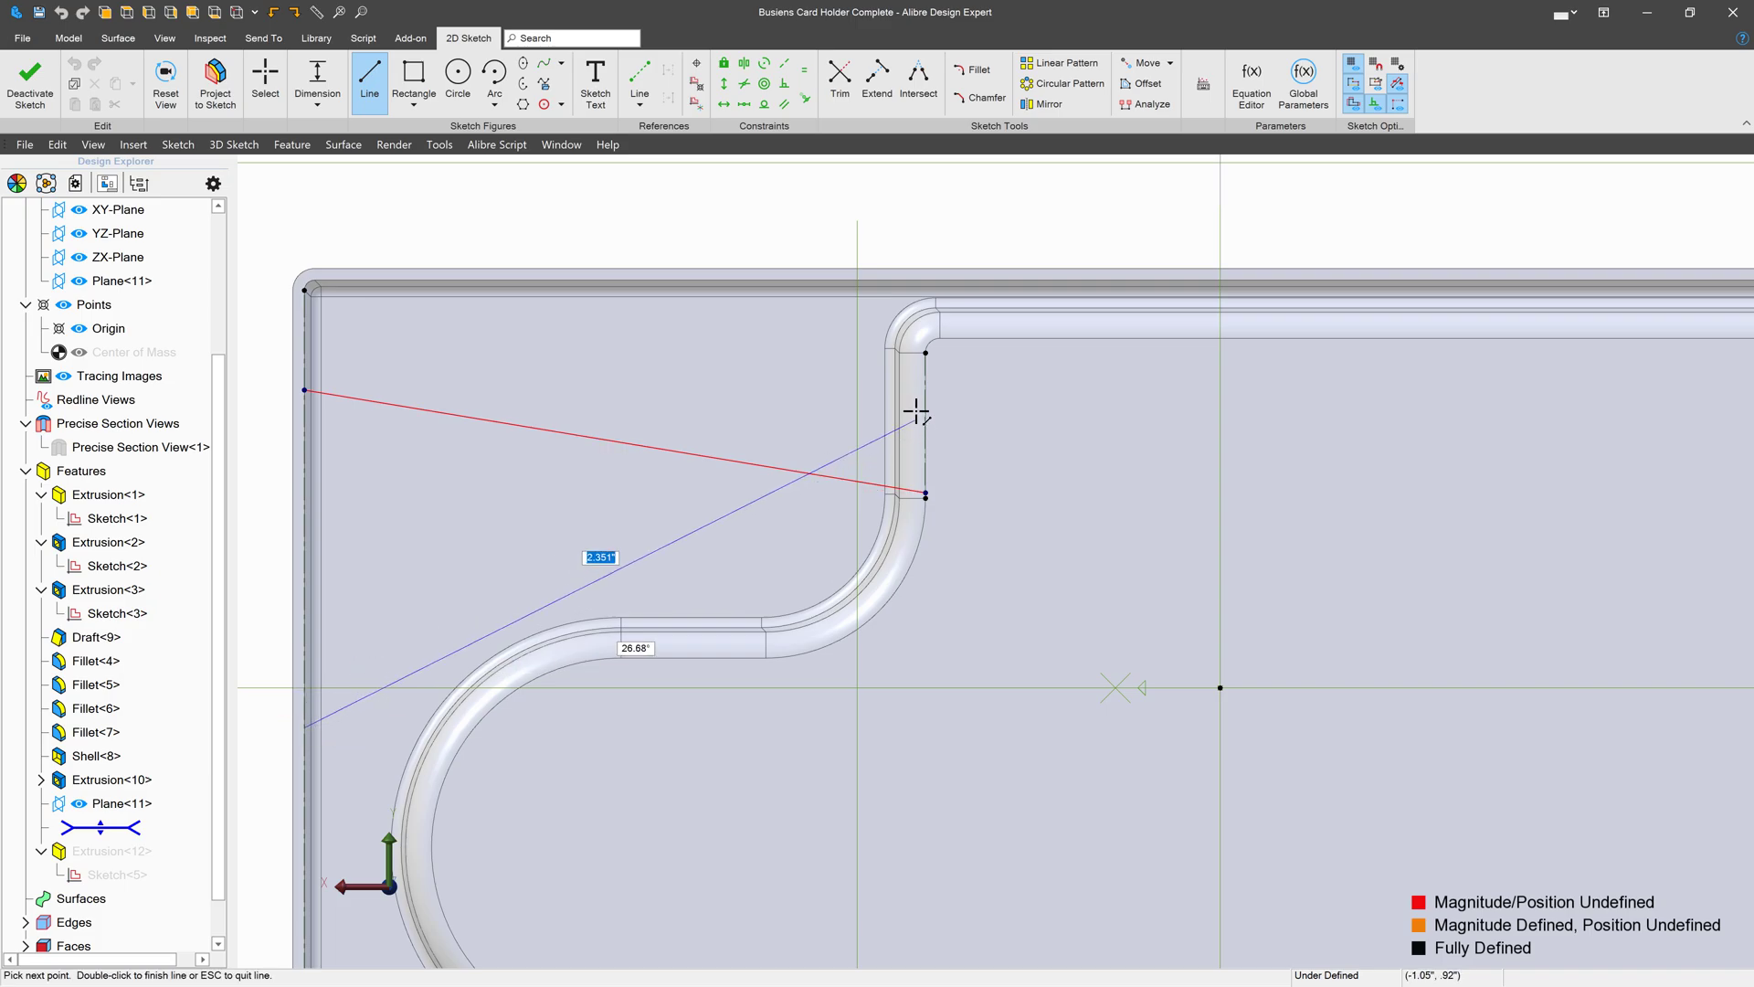
left_click(926, 377)
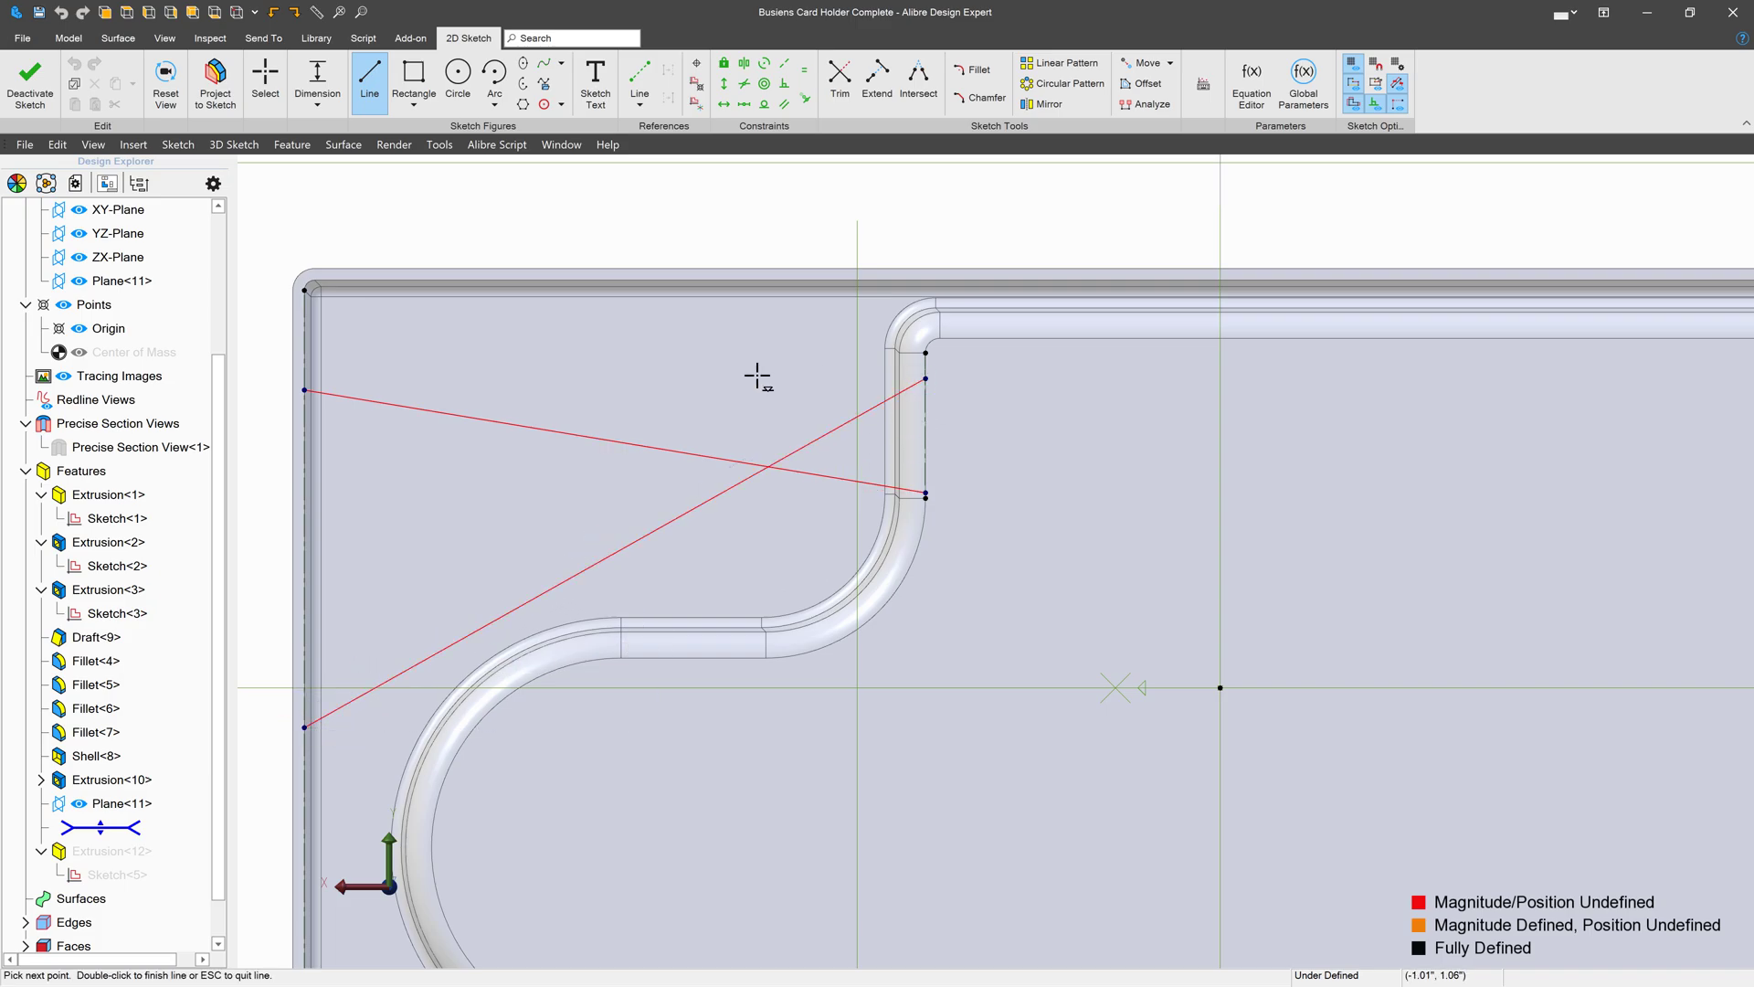
left_click(30, 83)
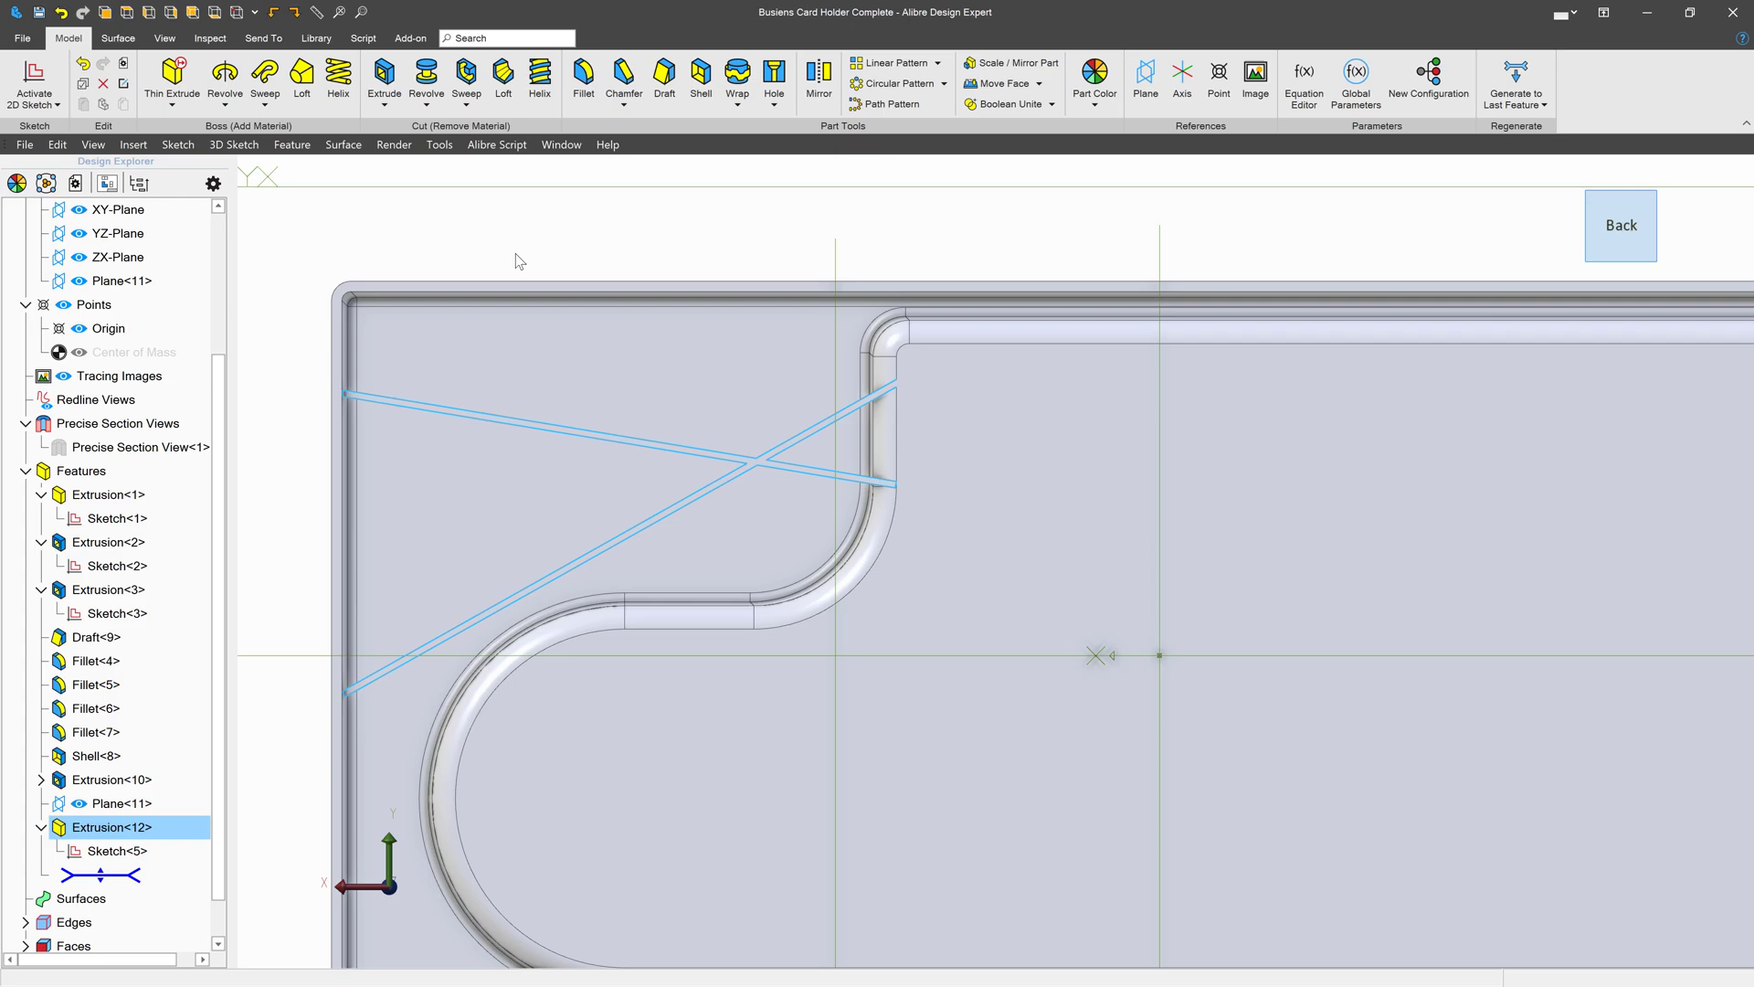
Examine the crossing ribs and how their ends meet the outer wall and the recess wall.
mouse_move(577, 315)
middle_mouse_down()
mouse_move(583, 280)
mouse_move(590, 305)
middle_mouse_up()
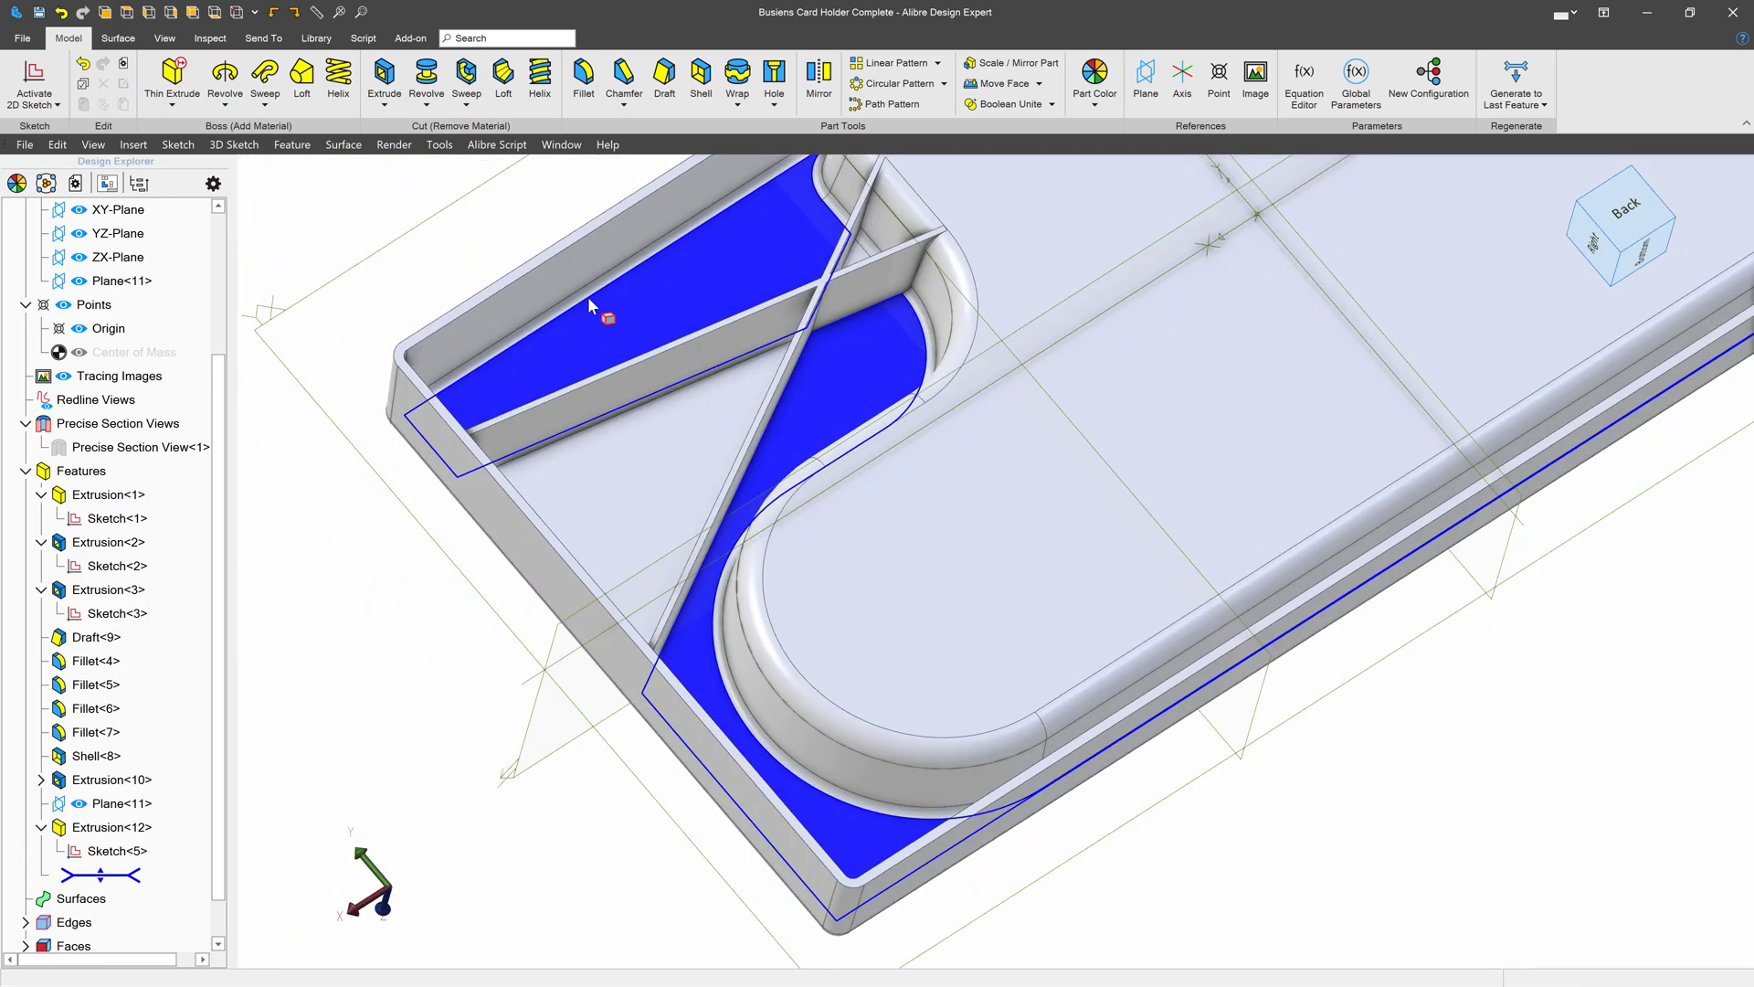
scroll(783, 309, "up", 5)
scroll(1336, 644, "down", 4)
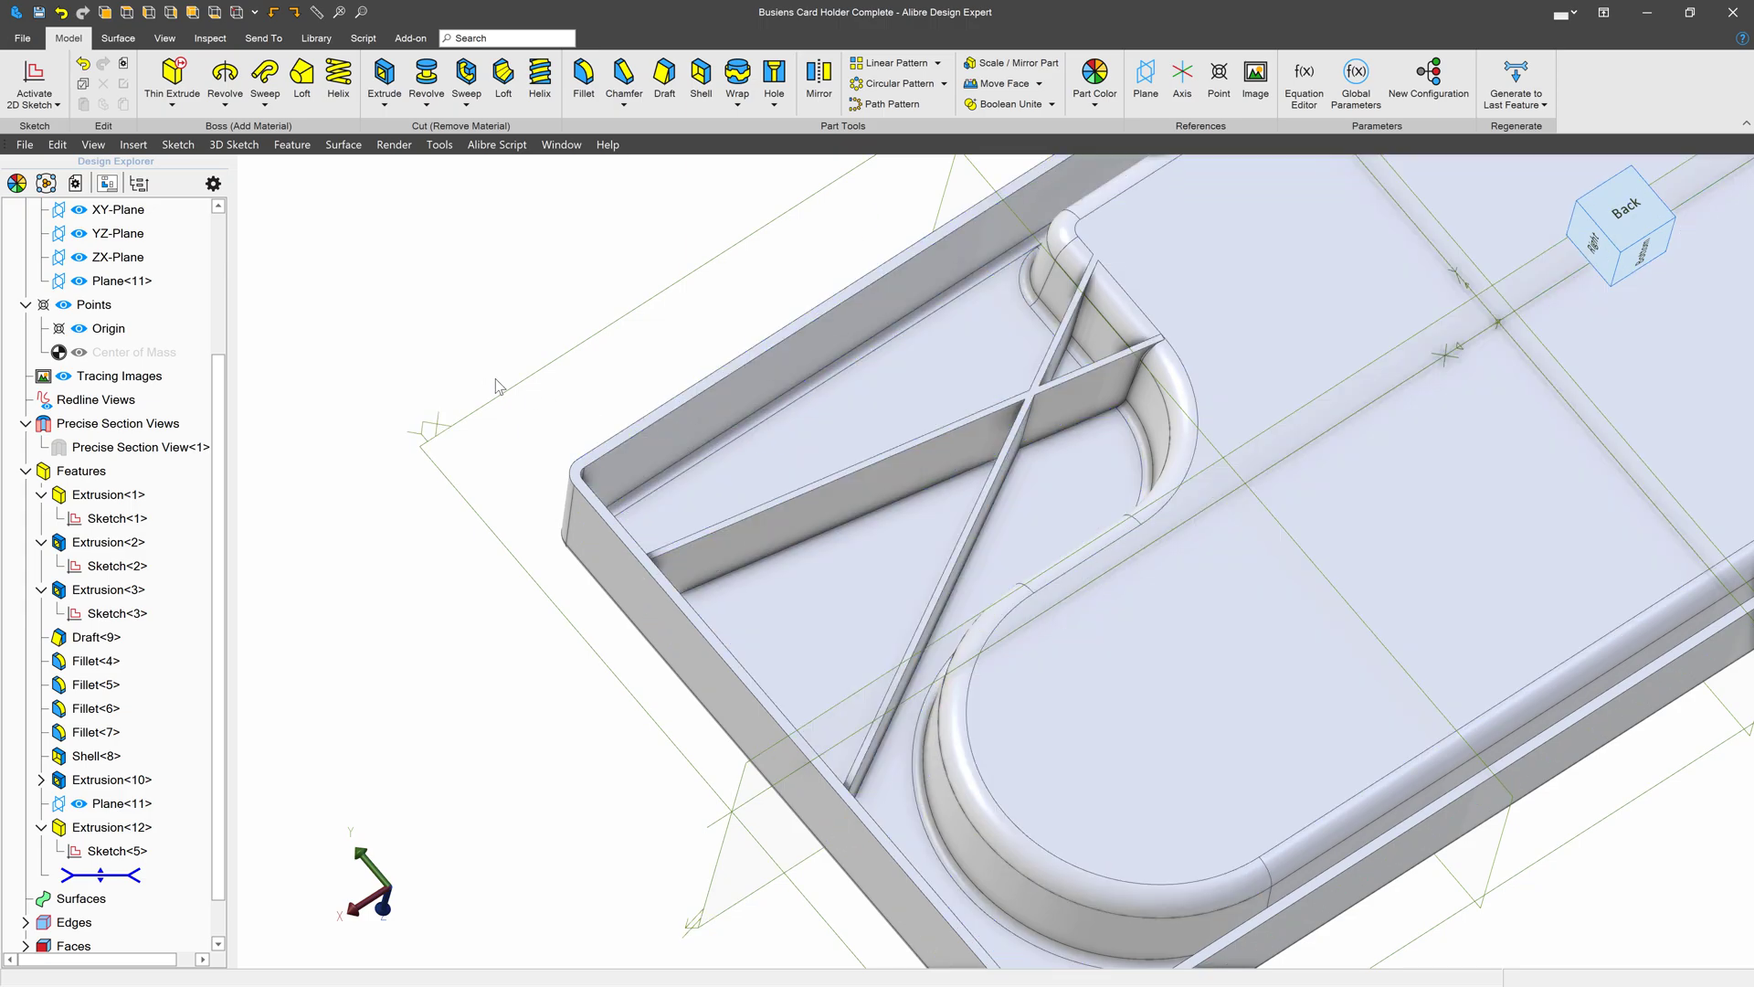
scroll(1083, 389, "up", 4)
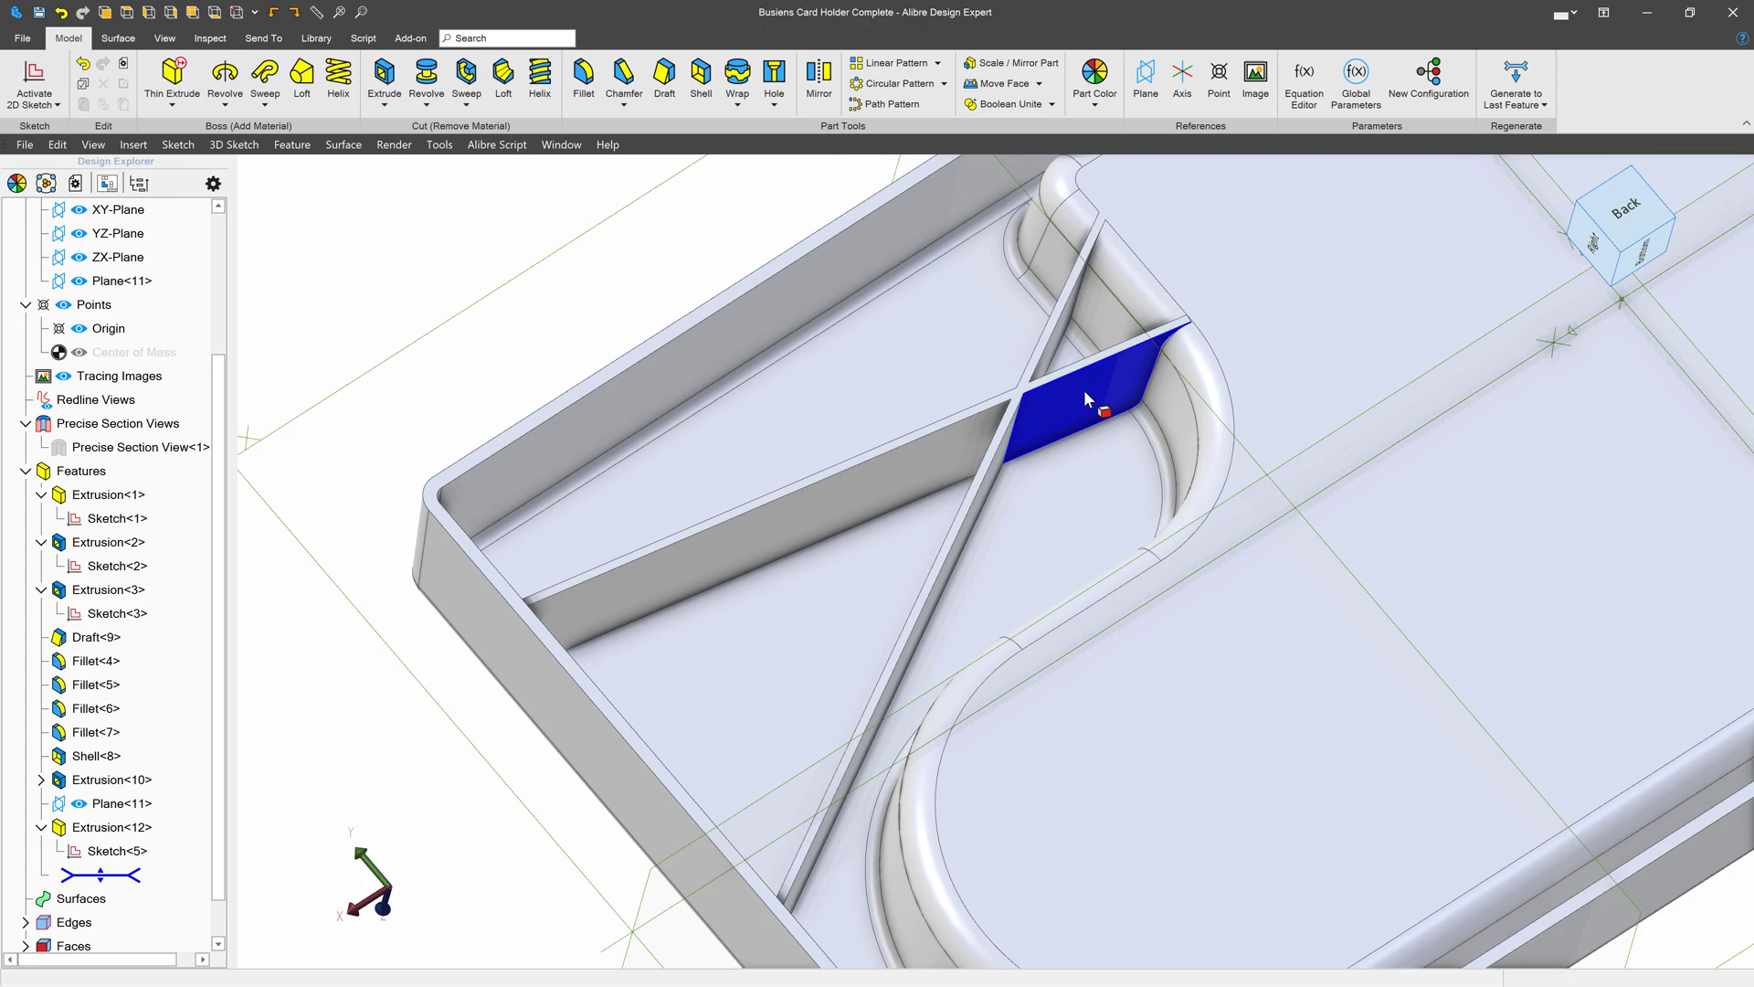
scroll(825, 561, "down", 3)
scroll(919, 430, "up", 3)
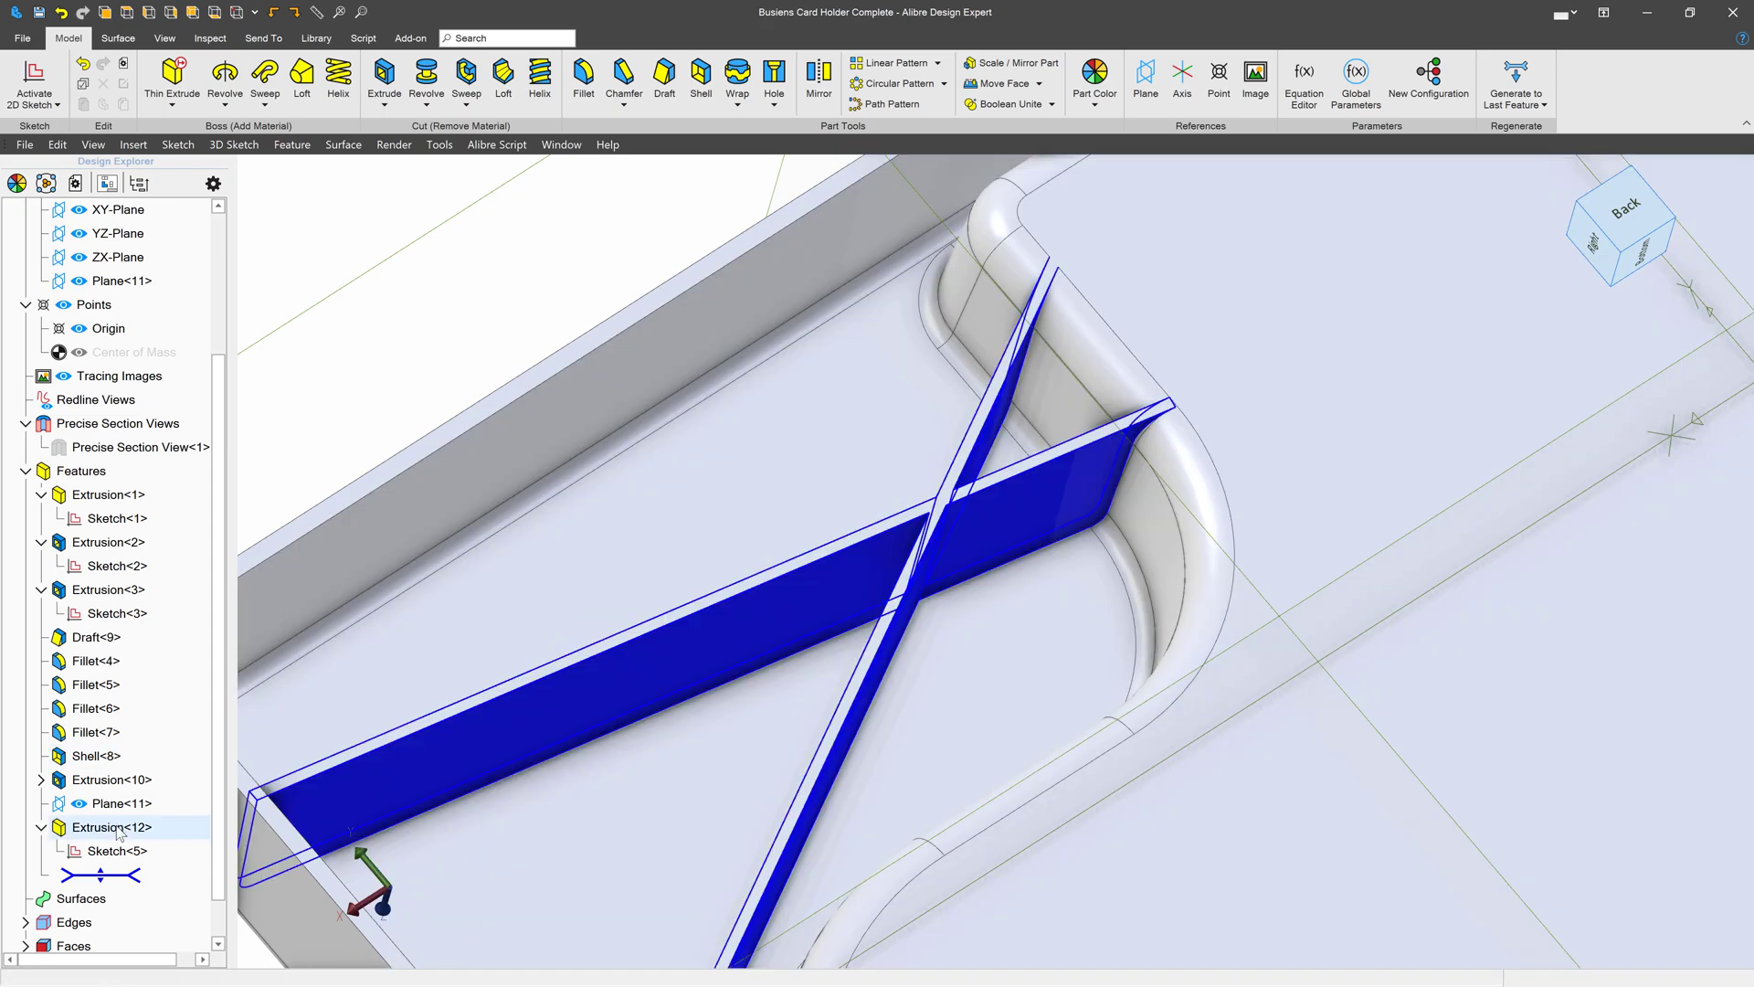
Edit the crossing ribs' thin extrusion and give it a 3° outward draft angle.
right_click(119, 831)
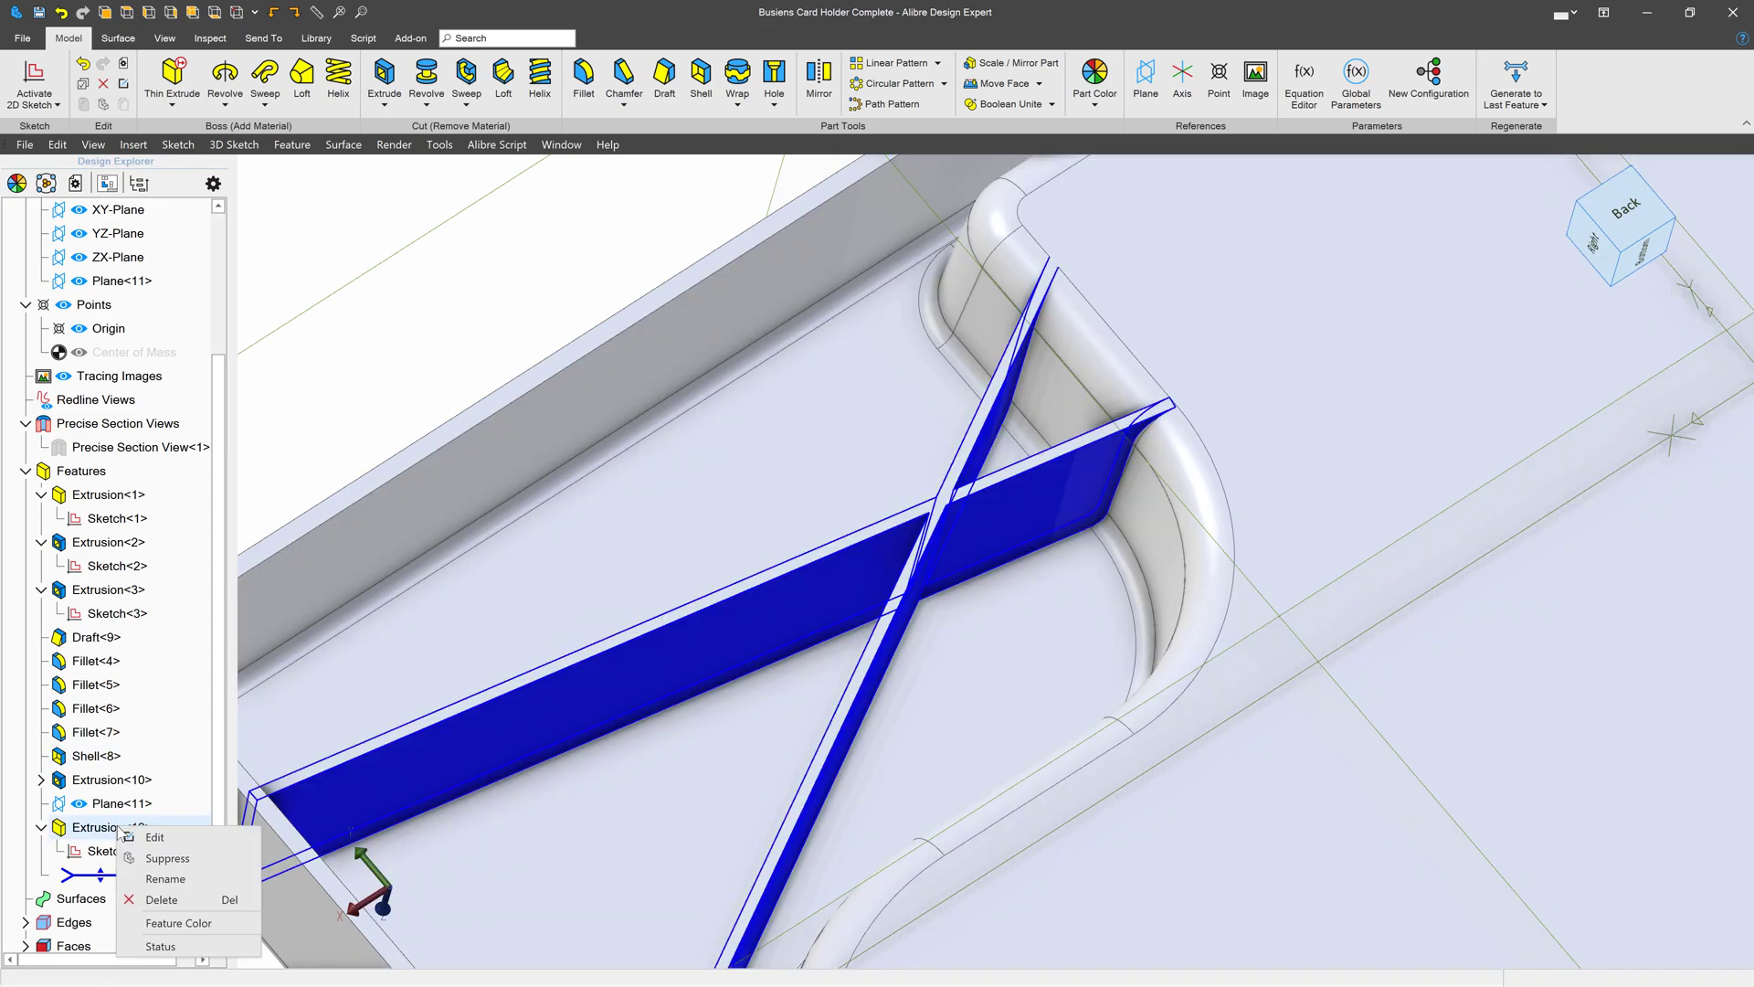
left_click(159, 838)
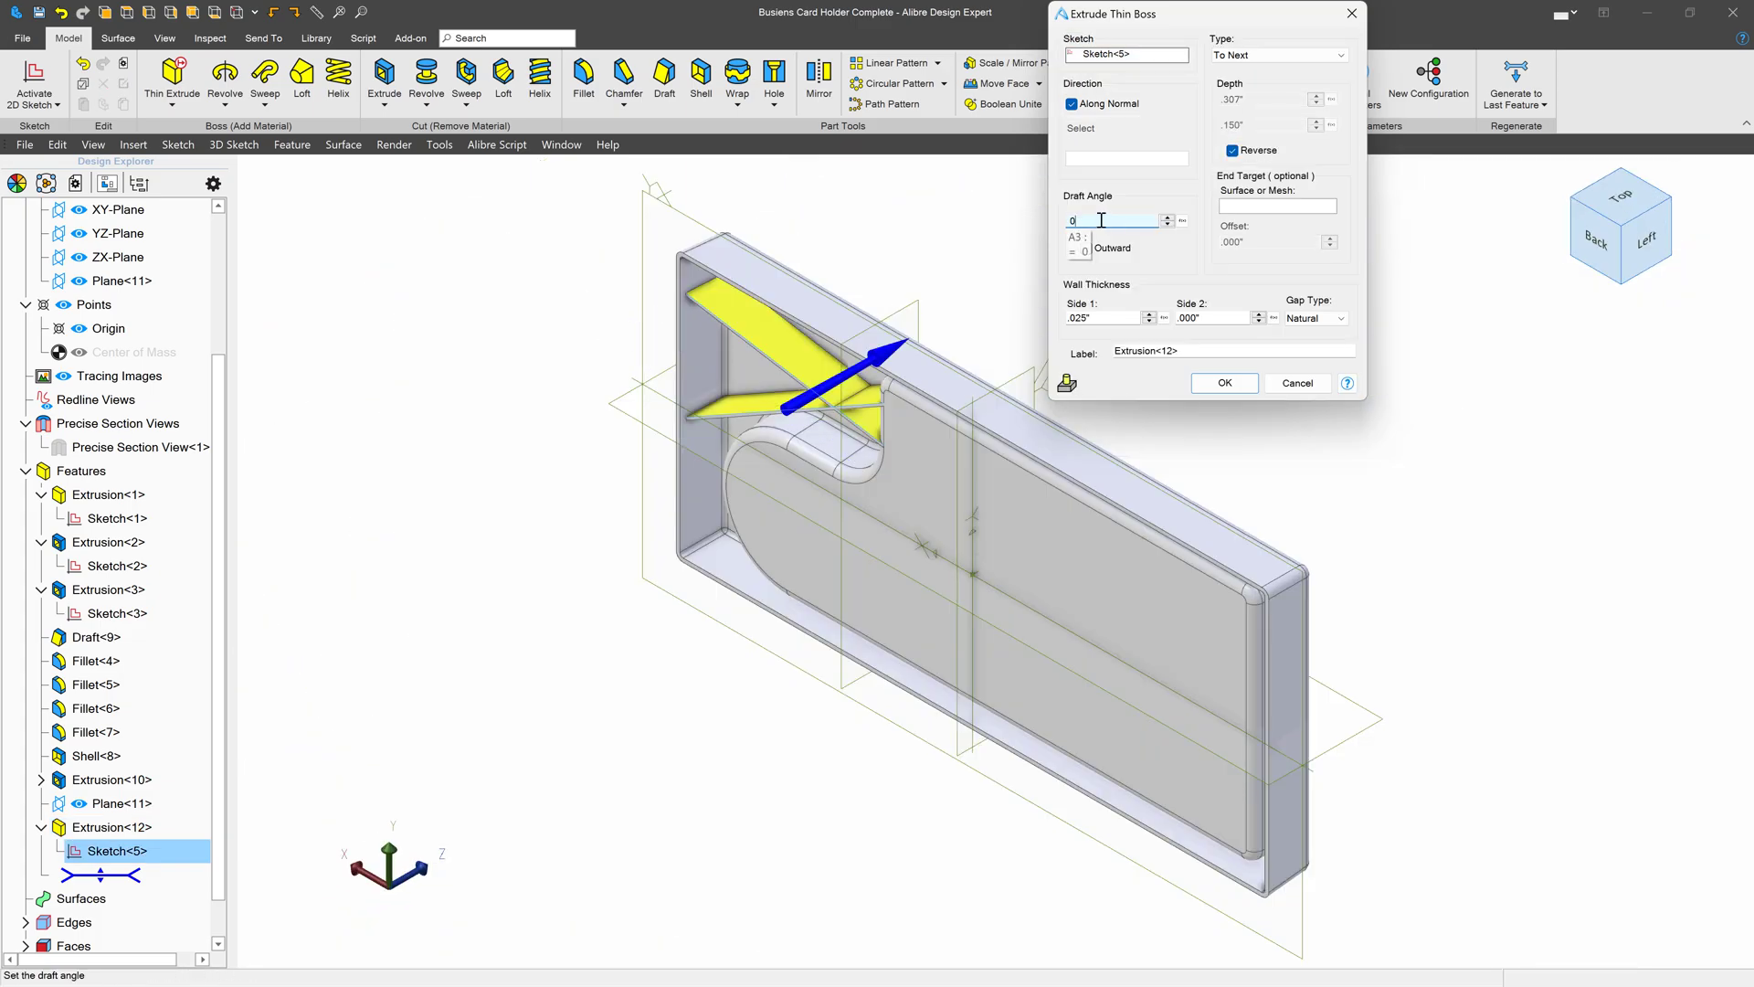
type("3")
left_click(1297, 207)
left_click(1087, 248)
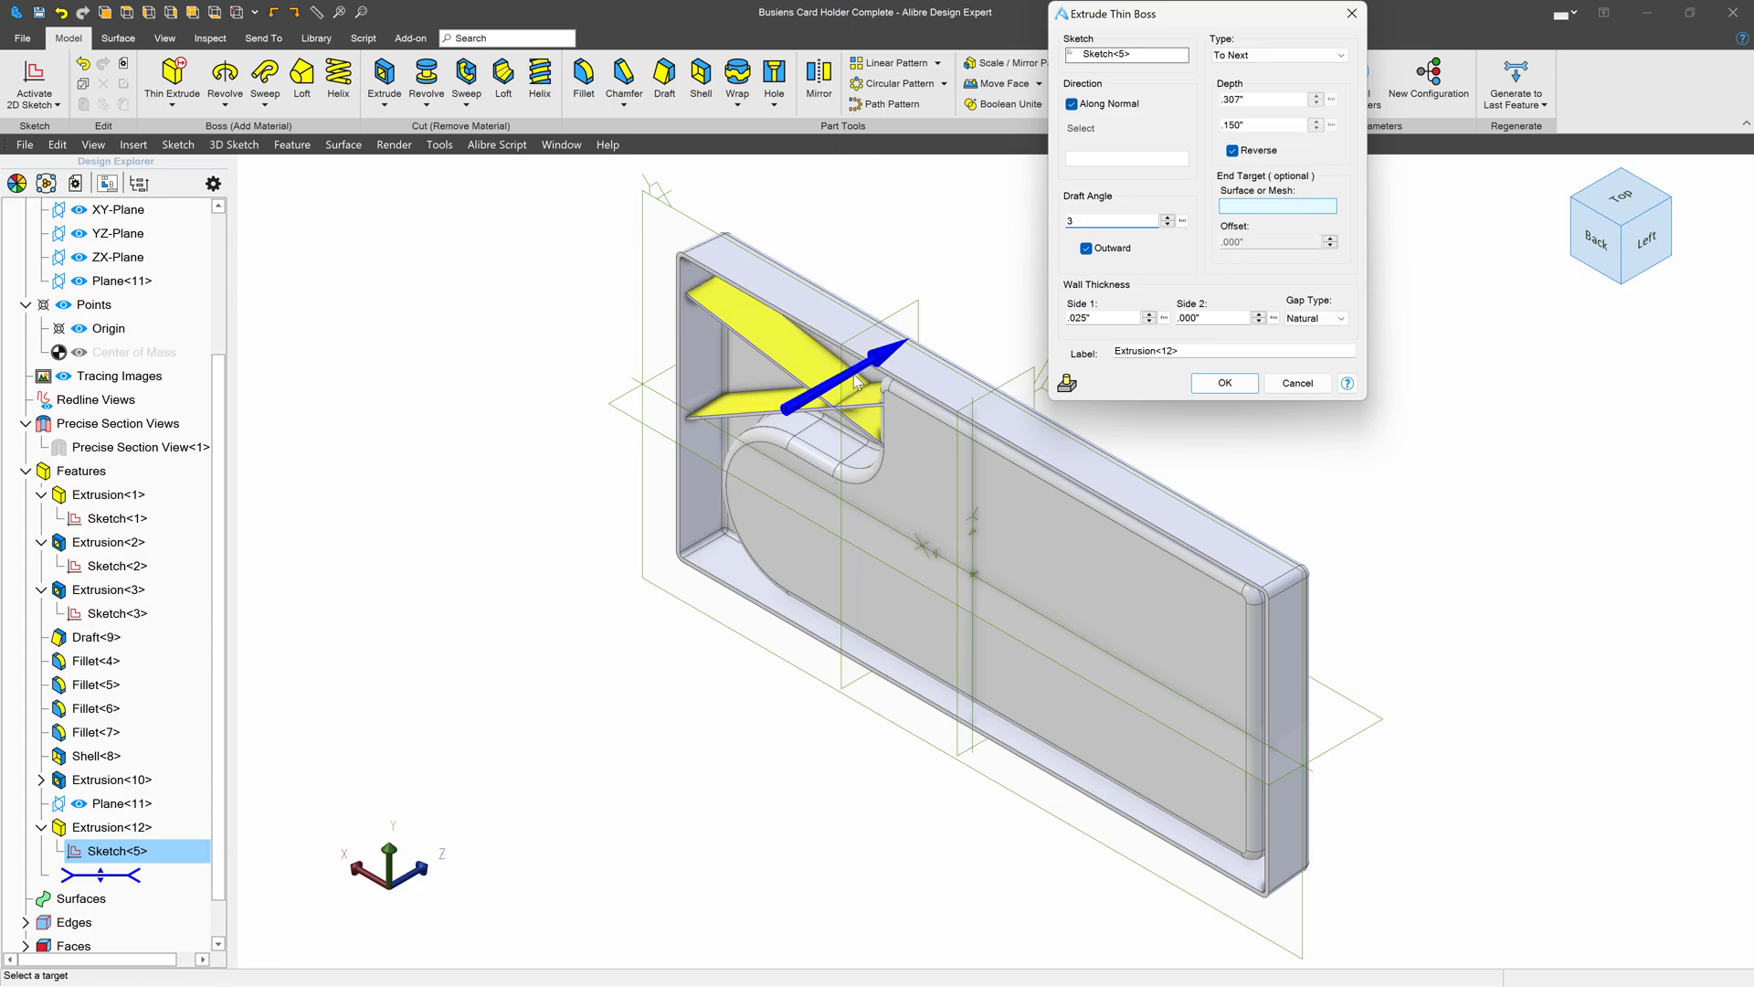
scroll(791, 375, "up", 5)
scroll(791, 375, "up", 3)
middle_click_drag(793, 374, 823, 414)
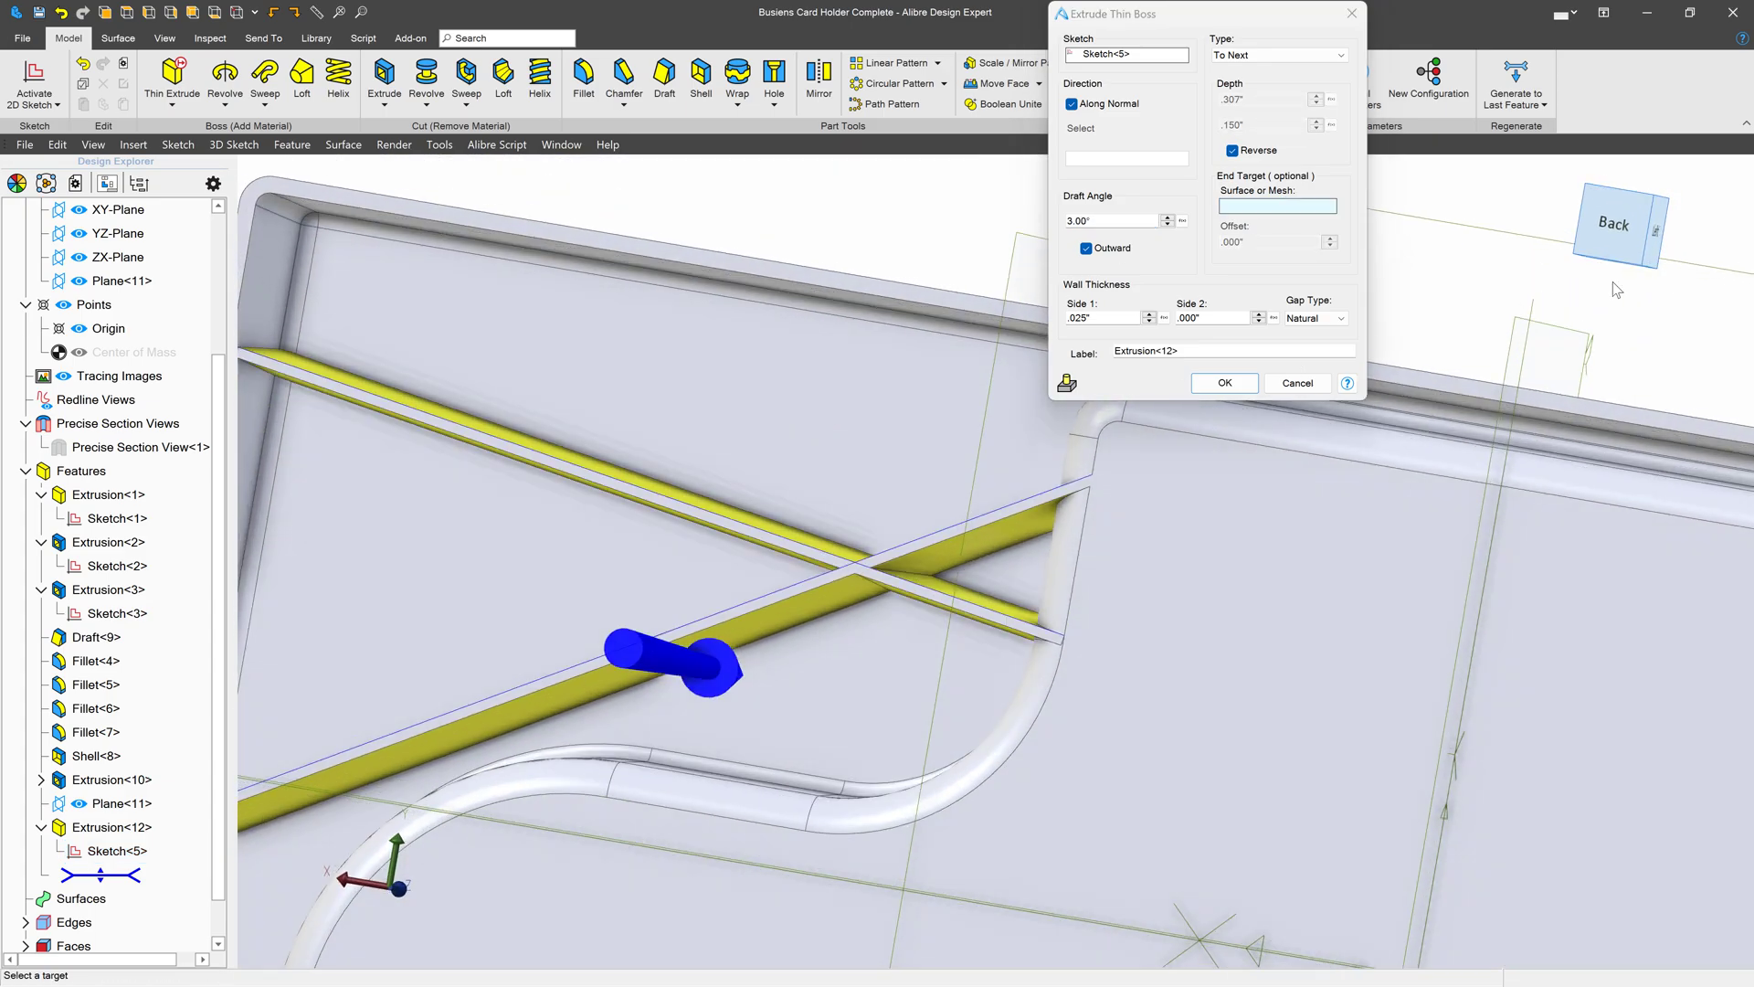
left_click(1629, 217)
scroll(1140, 482, "up", 5)
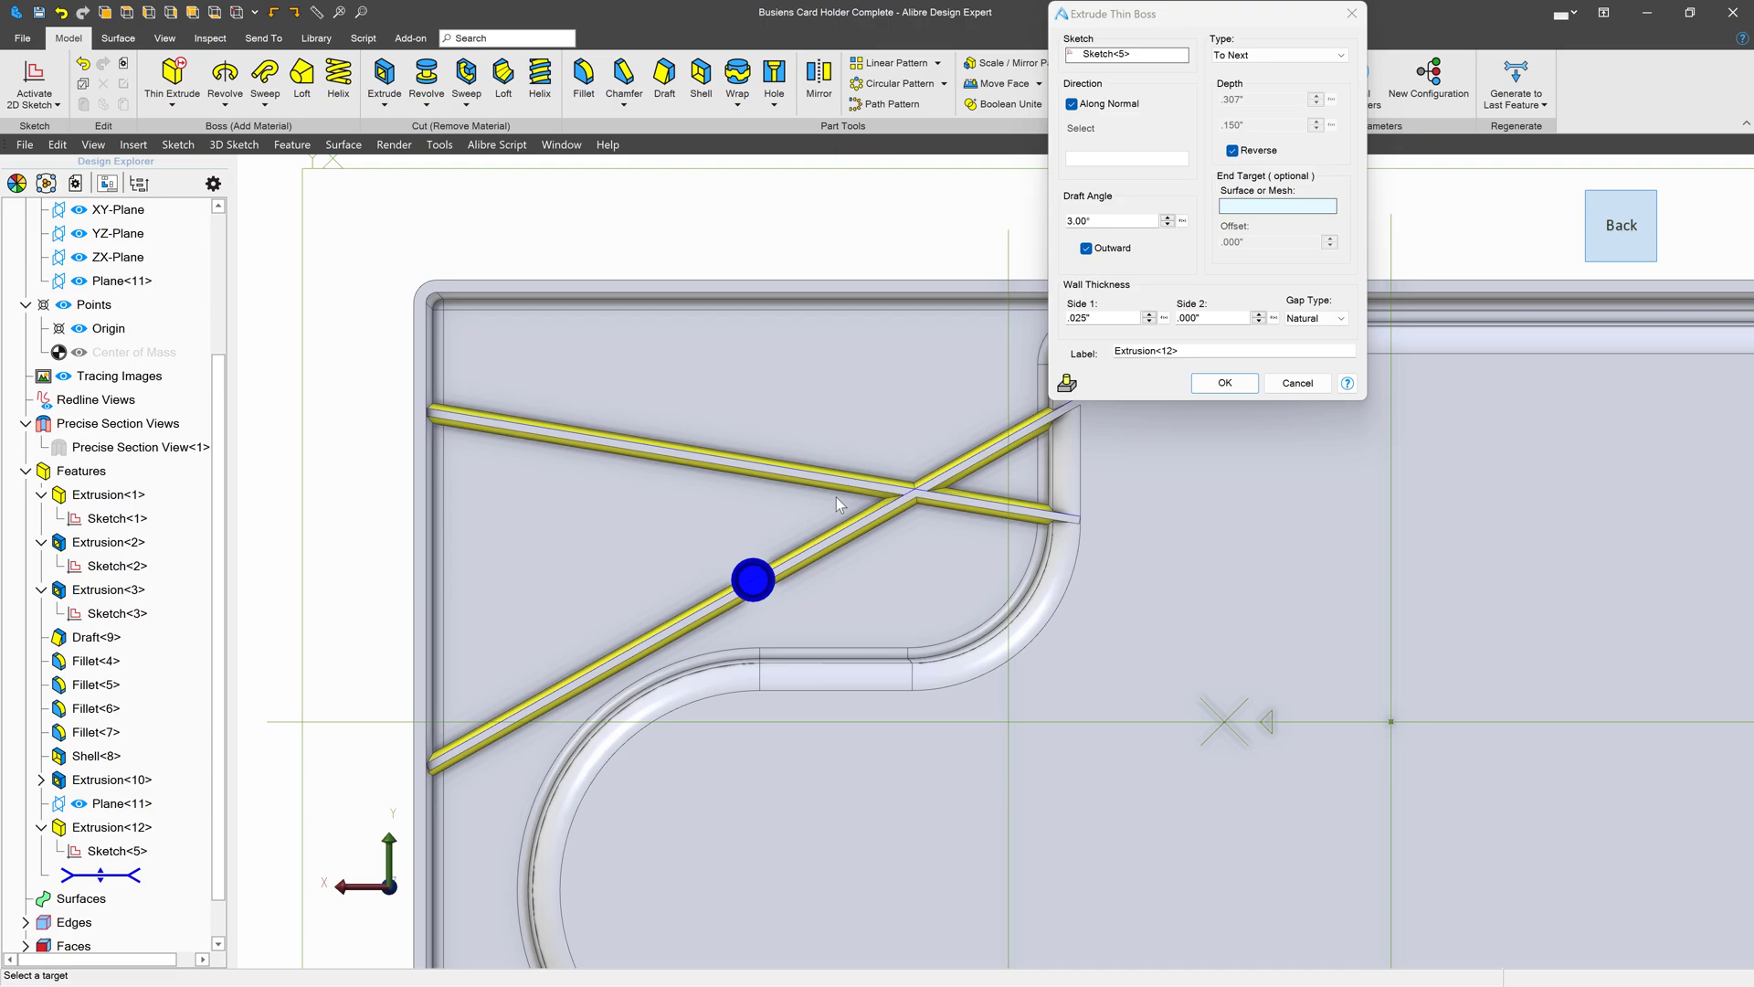
left_click(1225, 382)
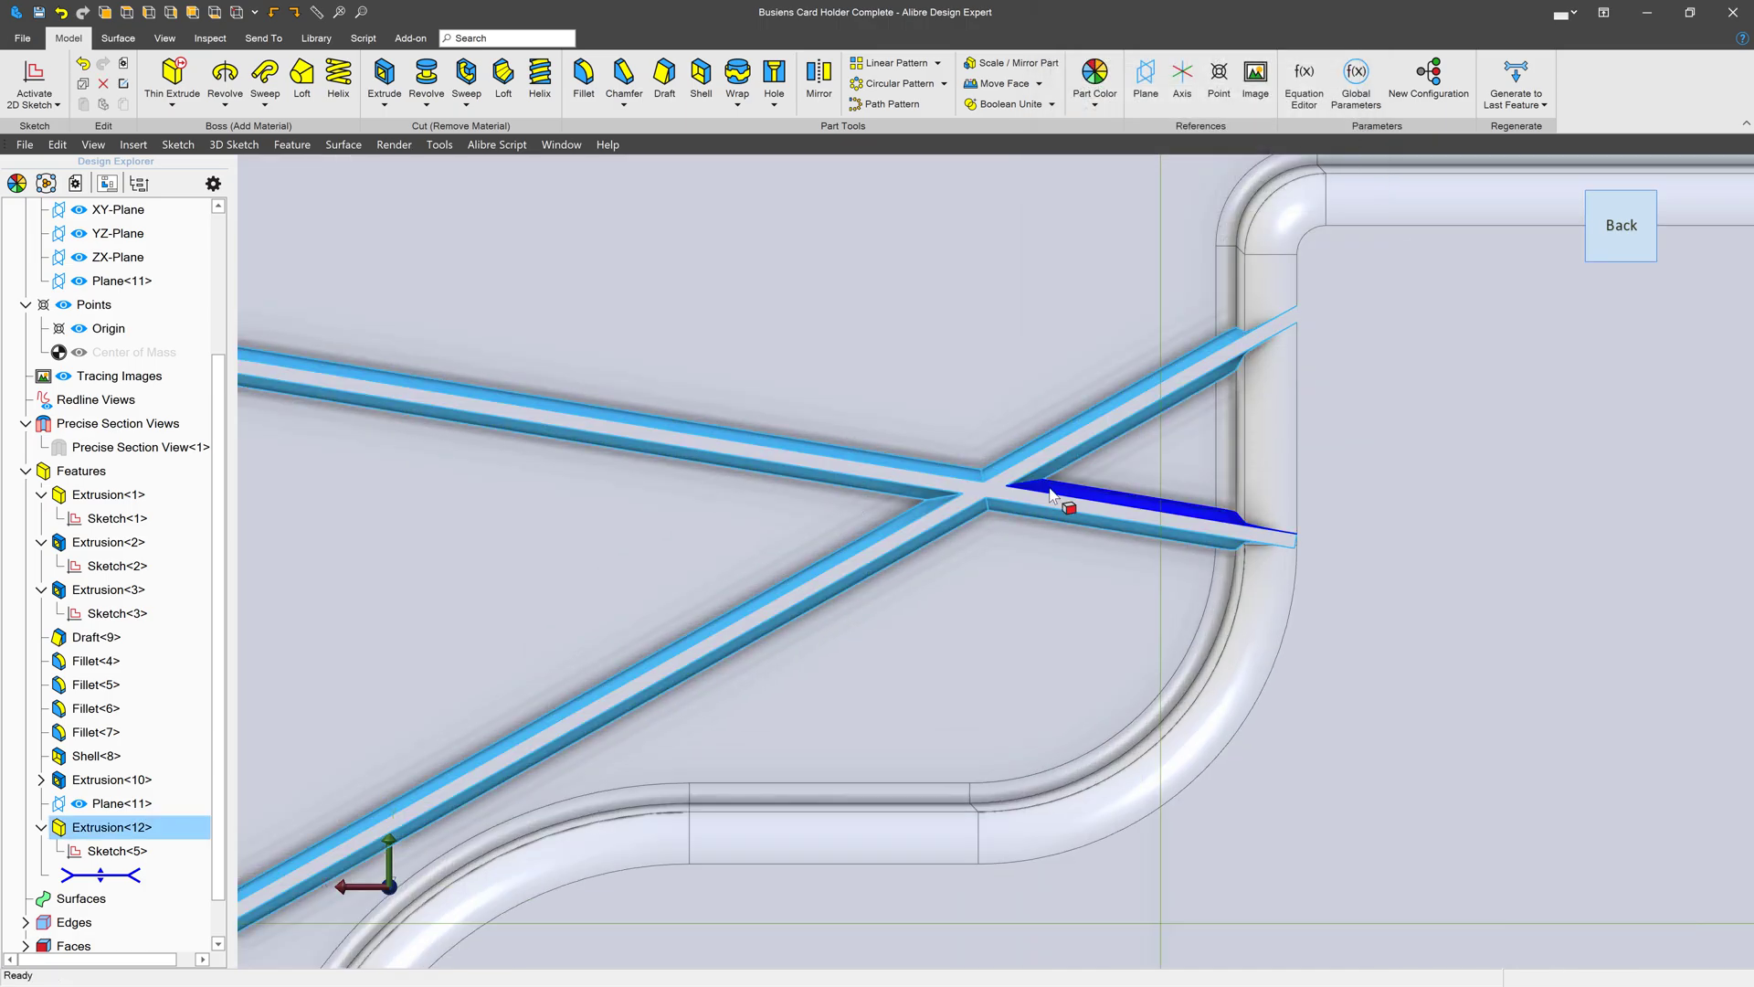
Sketch a circle on the floor face between the ribs' plane regions, centred above the upper rib, and close the sketch.
scroll(747, 545, "down", 5)
middle_click_drag(540, 513, 678, 529)
left_click(821, 536)
left_click(34, 82)
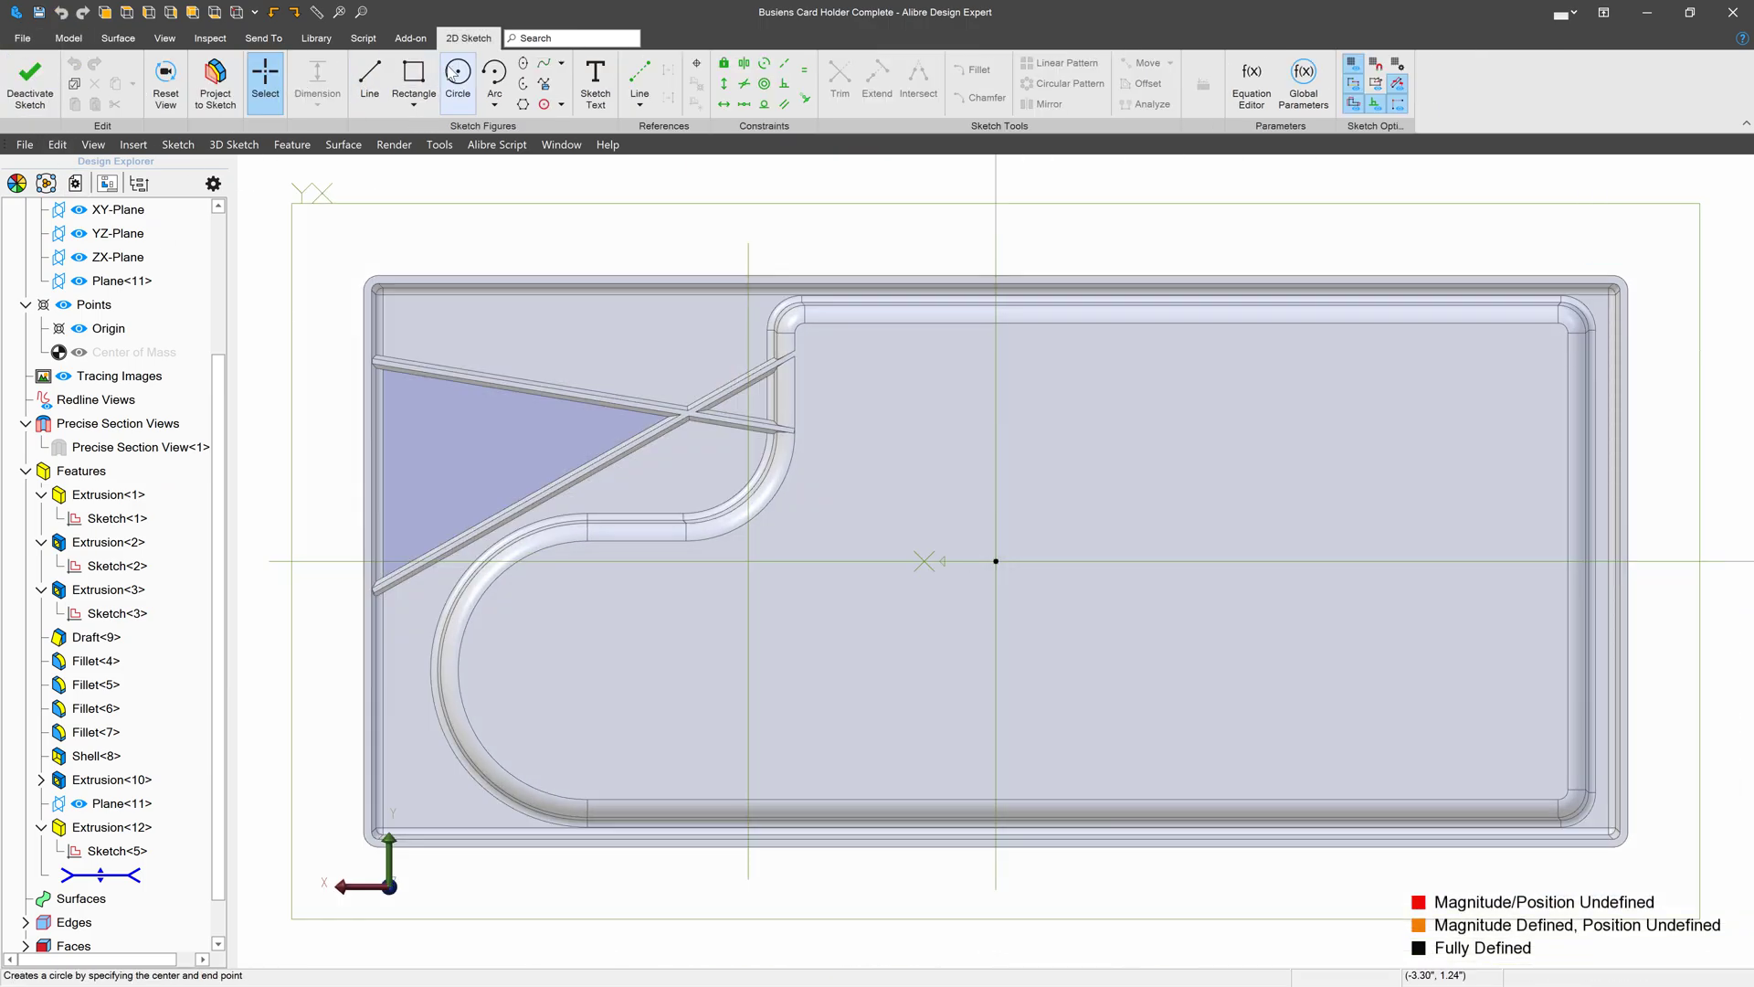
left_click(458, 75)
left_click(567, 338)
left_click(608, 340)
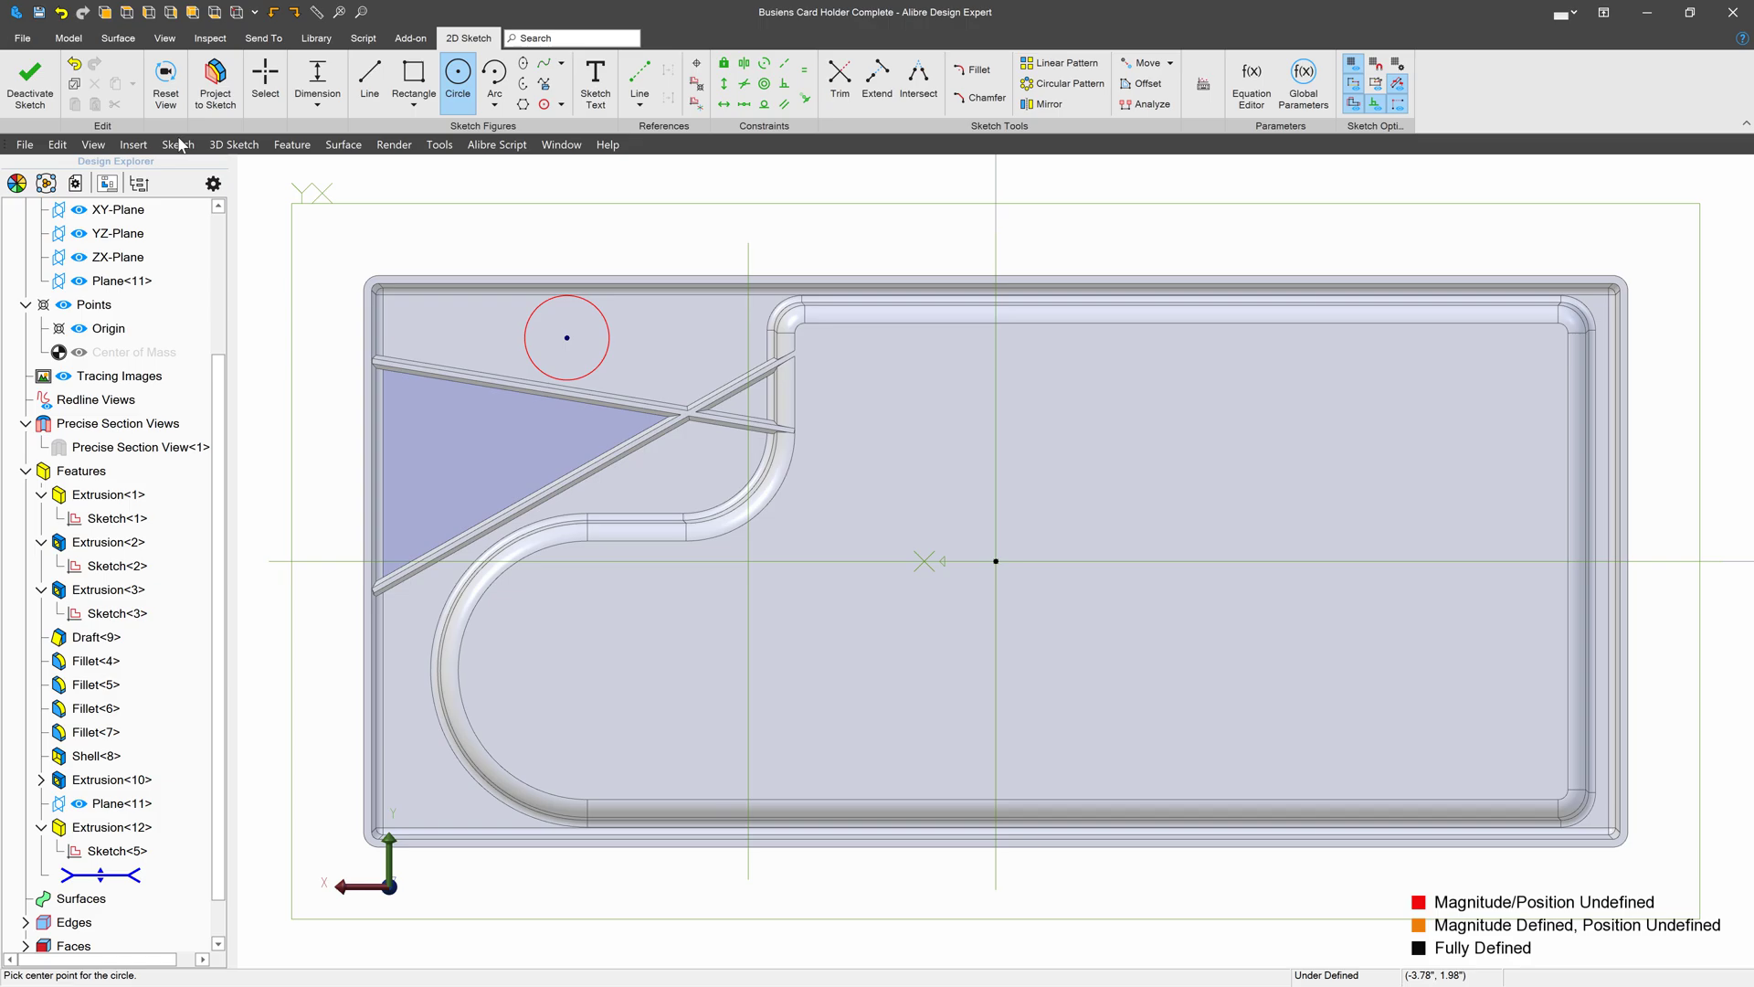
left_click(30, 81)
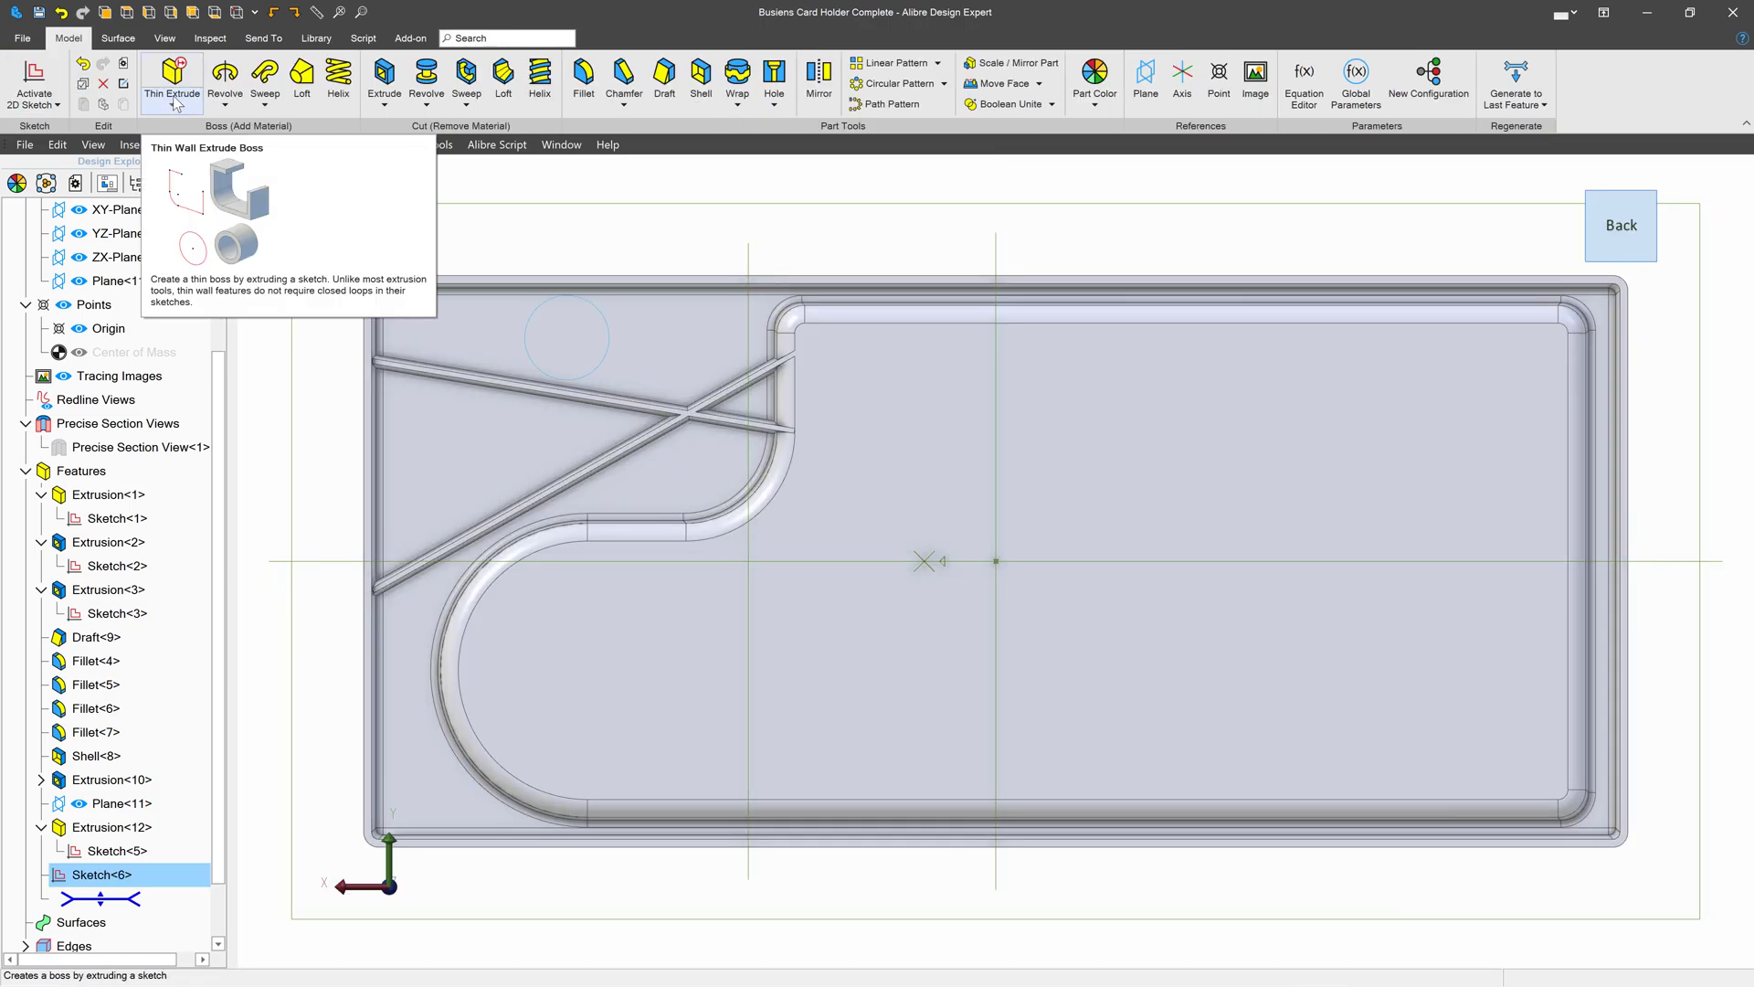
Start a solid boss extrusion of the circle and set its depth to about .893" toward the open back.
left_click(174, 106)
left_click(194, 130)
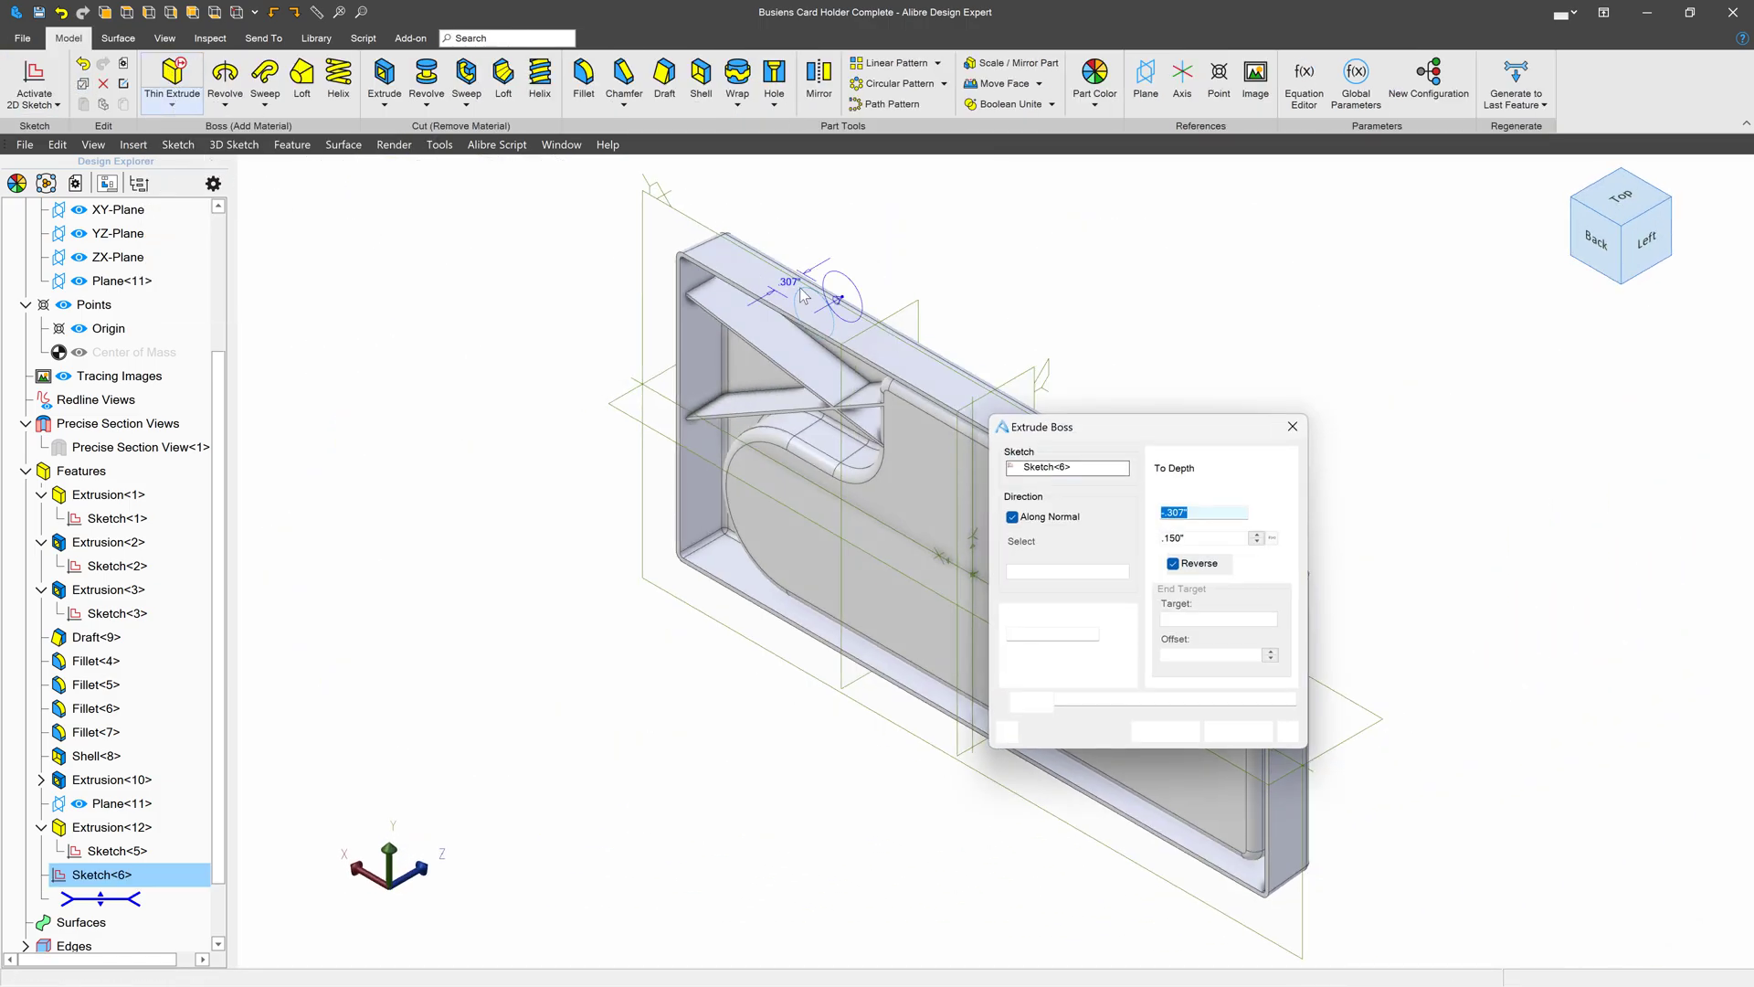
scroll(833, 320, "up", 5)
left_click_drag(840, 315, 486, 519)
Give the circular boss a 10° draft angle, trying the outward direction before switching it to inward.
left_click(1037, 633)
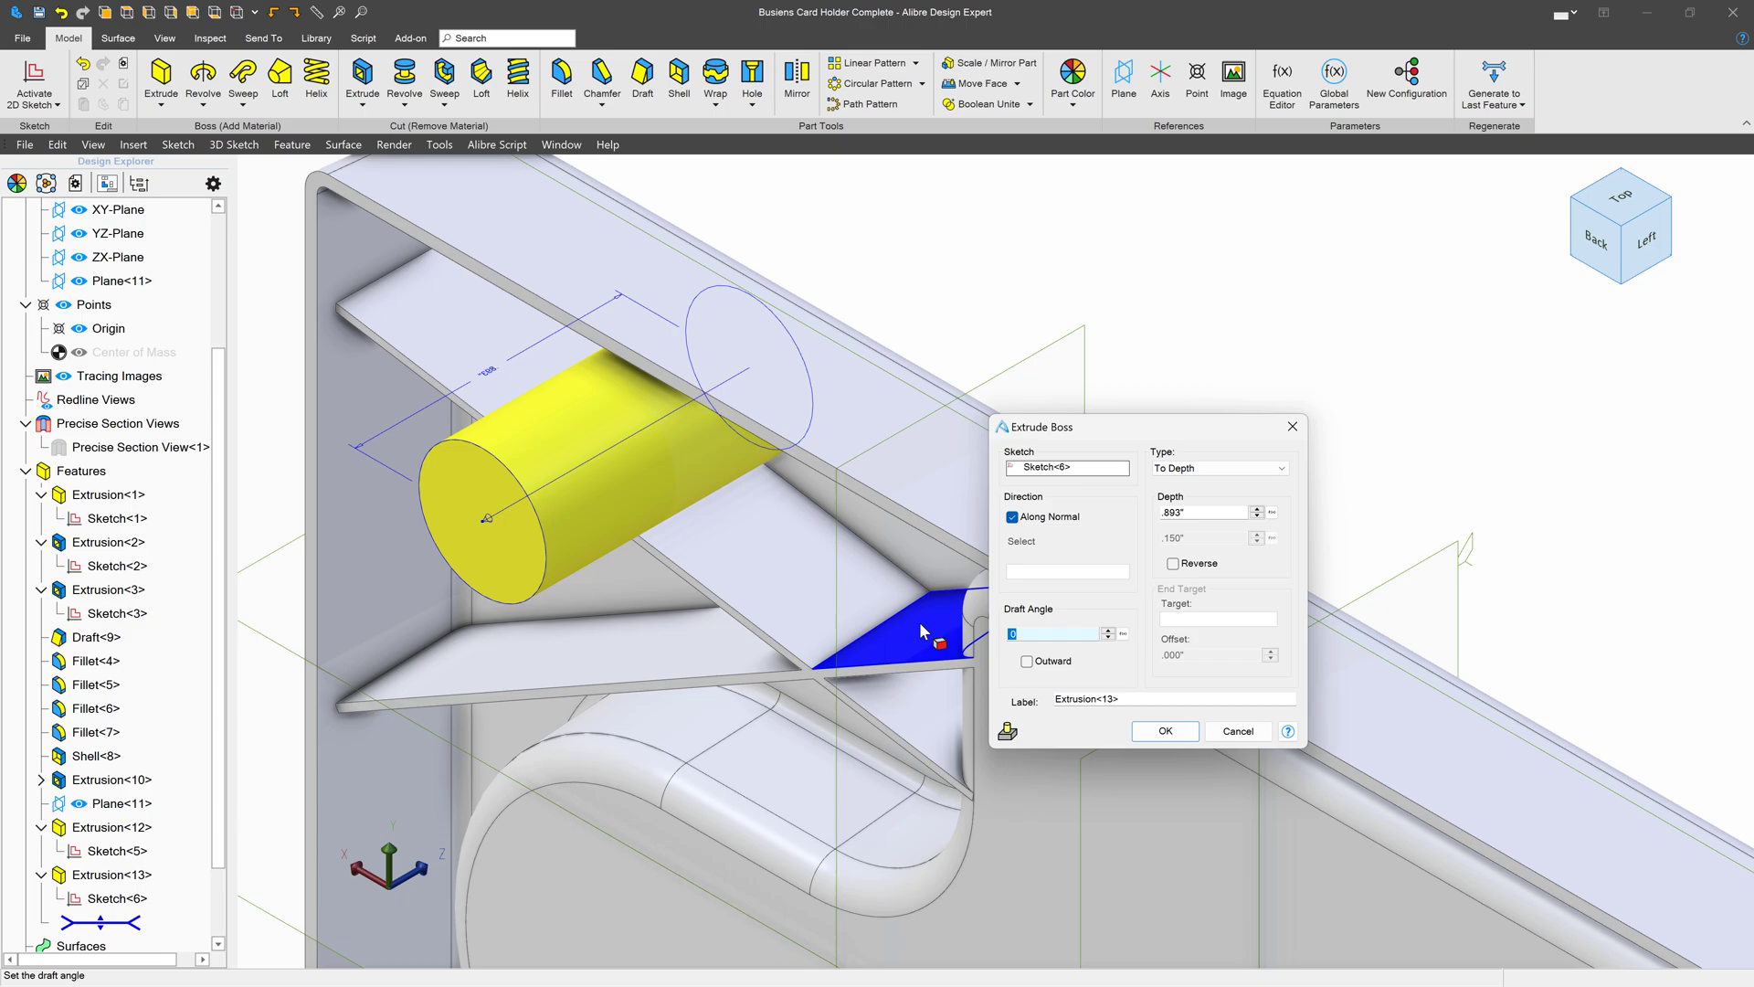
type("10")
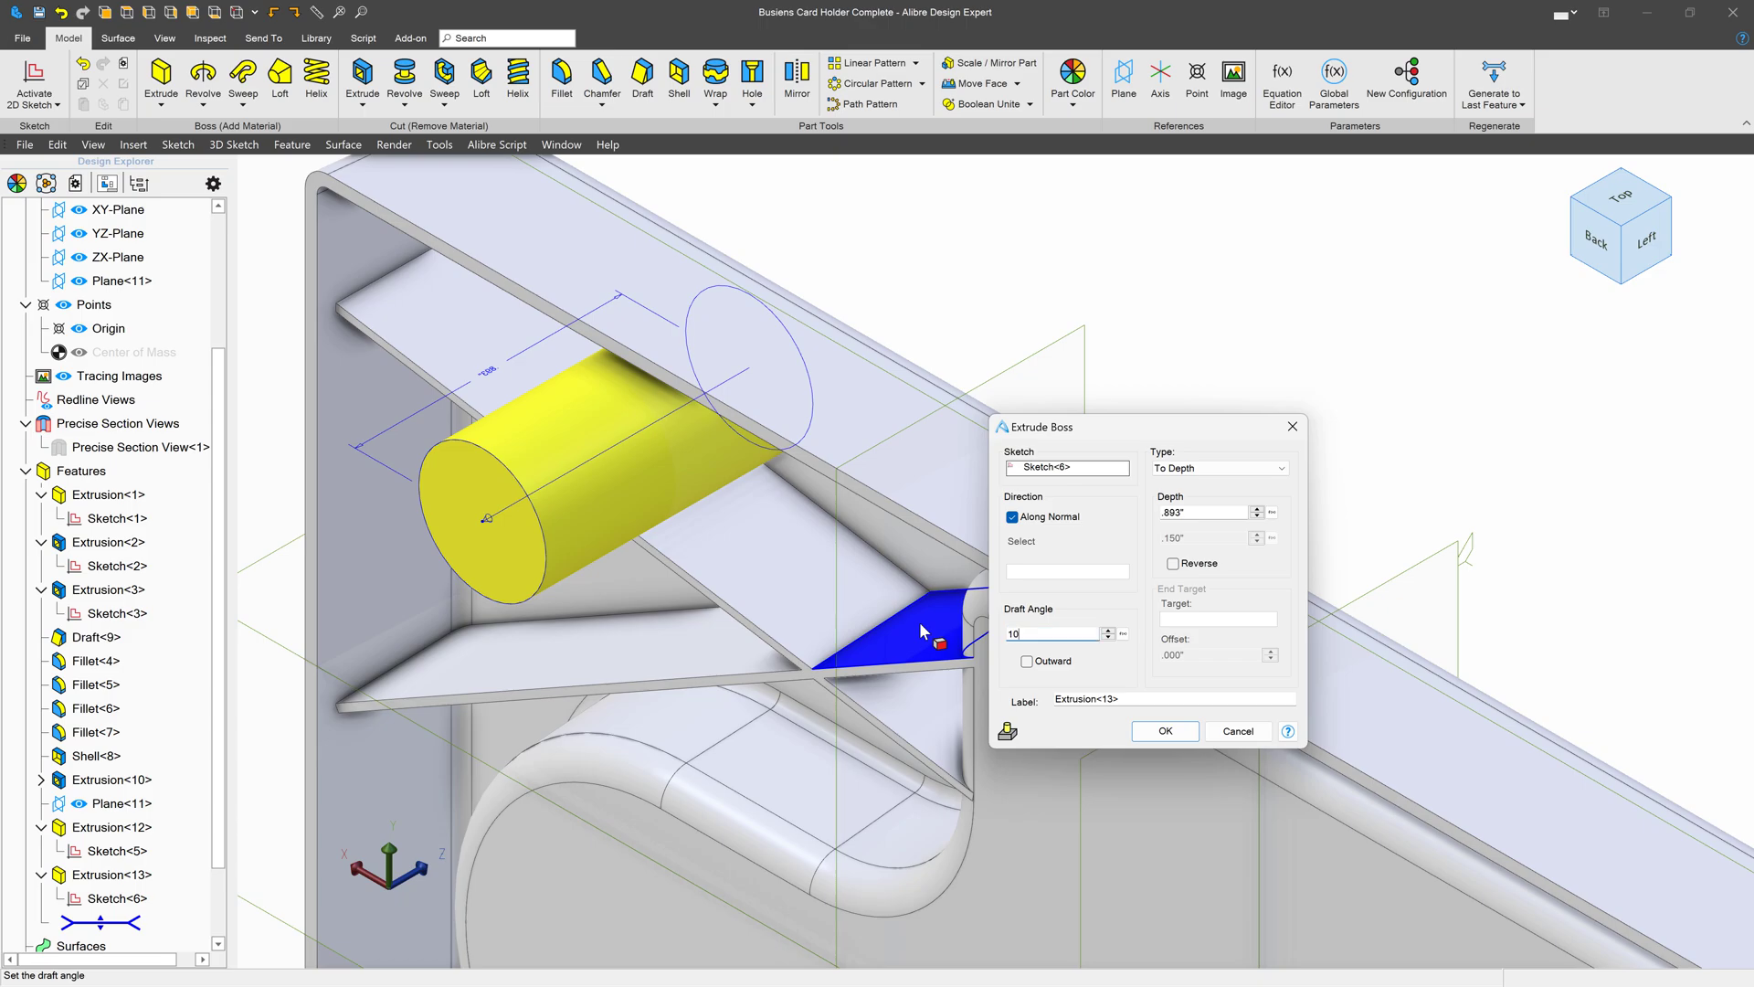
left_click(1193, 468)
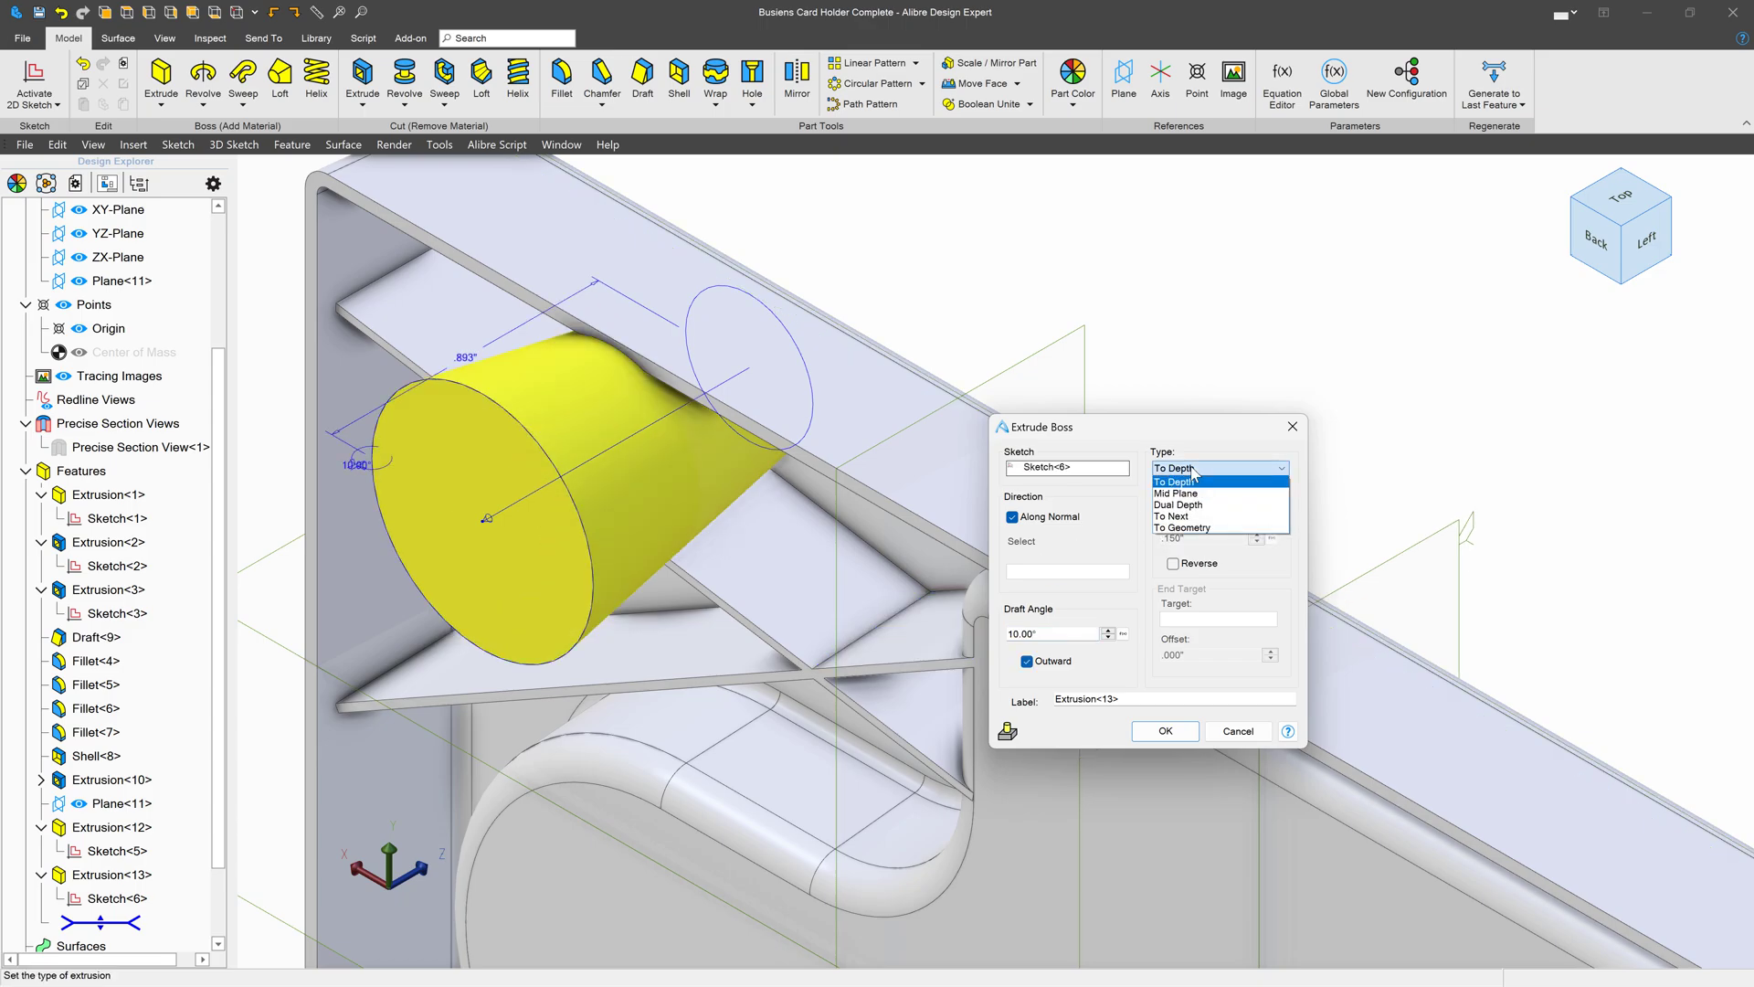
left_click(1192, 468)
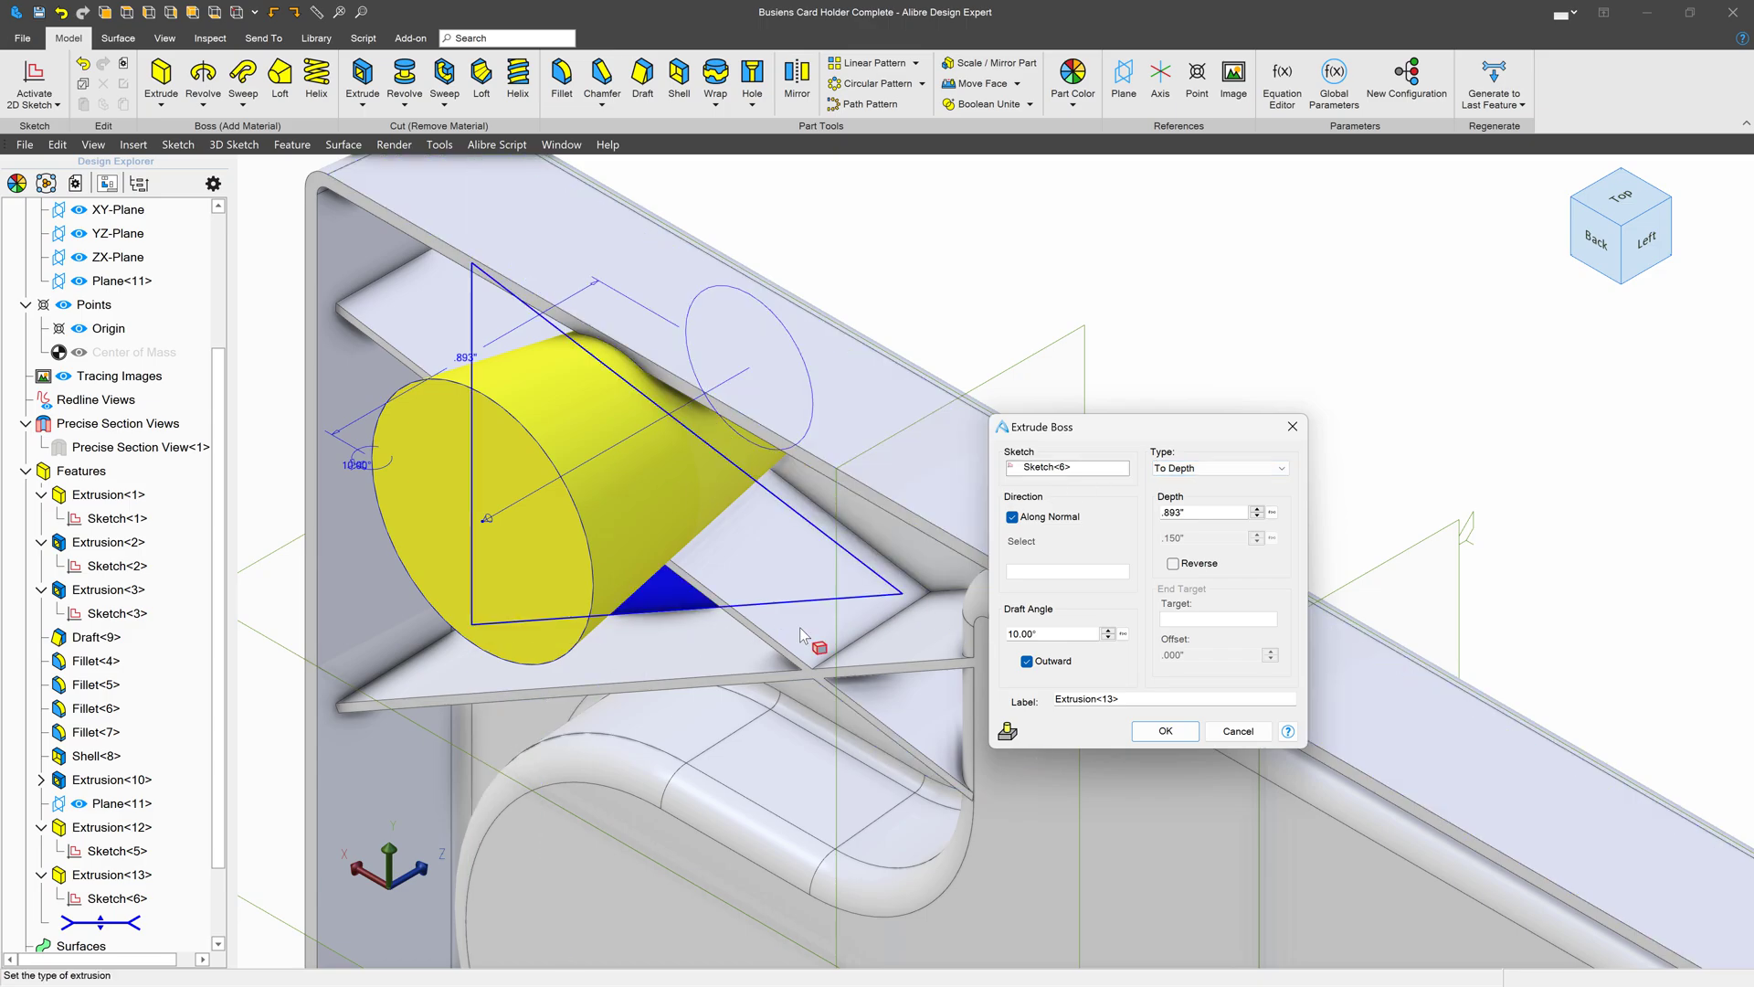
left_click(1027, 662)
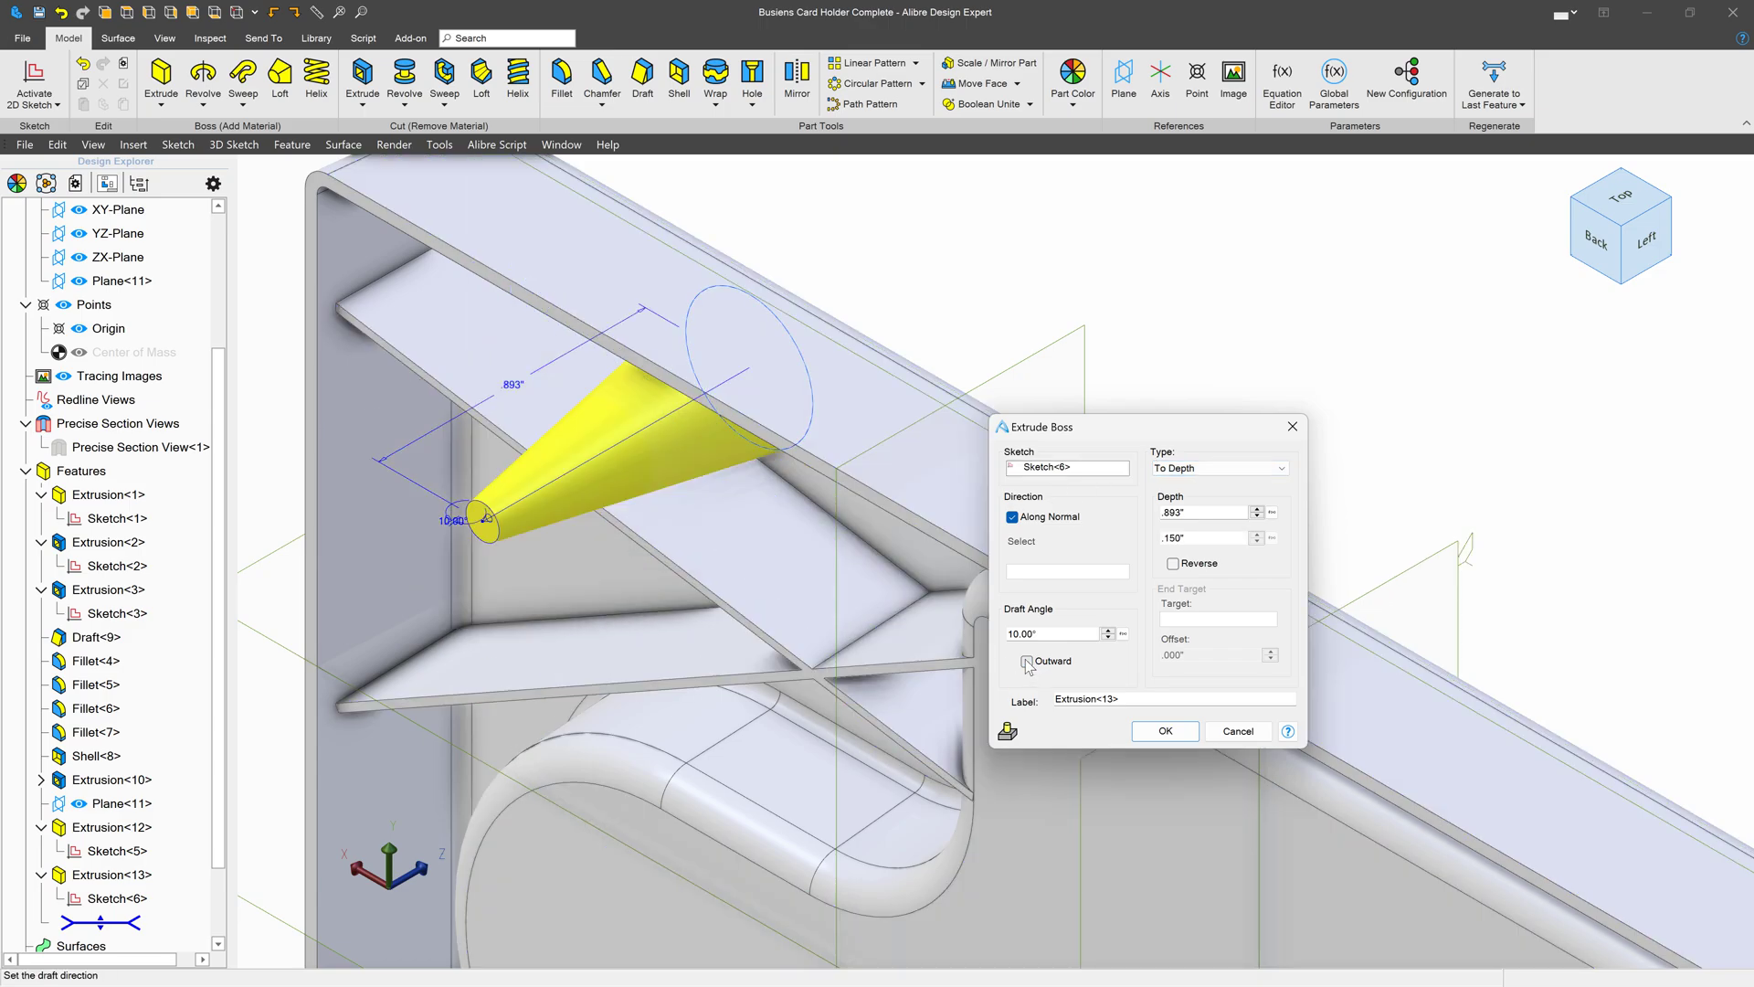